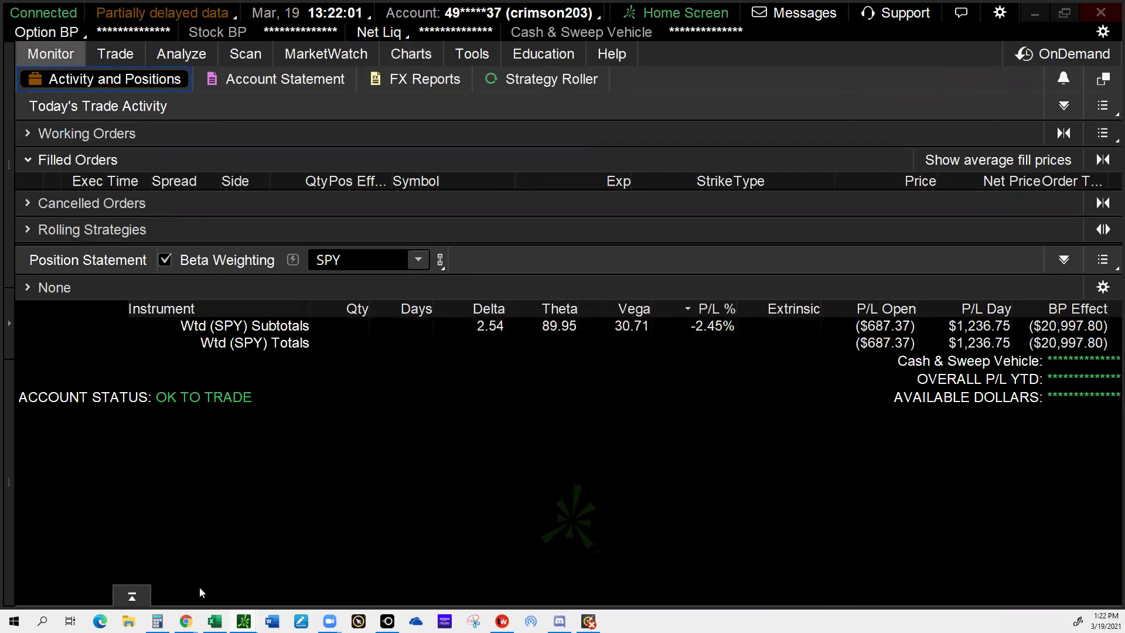
Step: Switch to the Excel spreadsheet and enter 3.29 in the Weighted column of the 3/19/2021 row on Greeks & Ratios
key(alt+Tab)
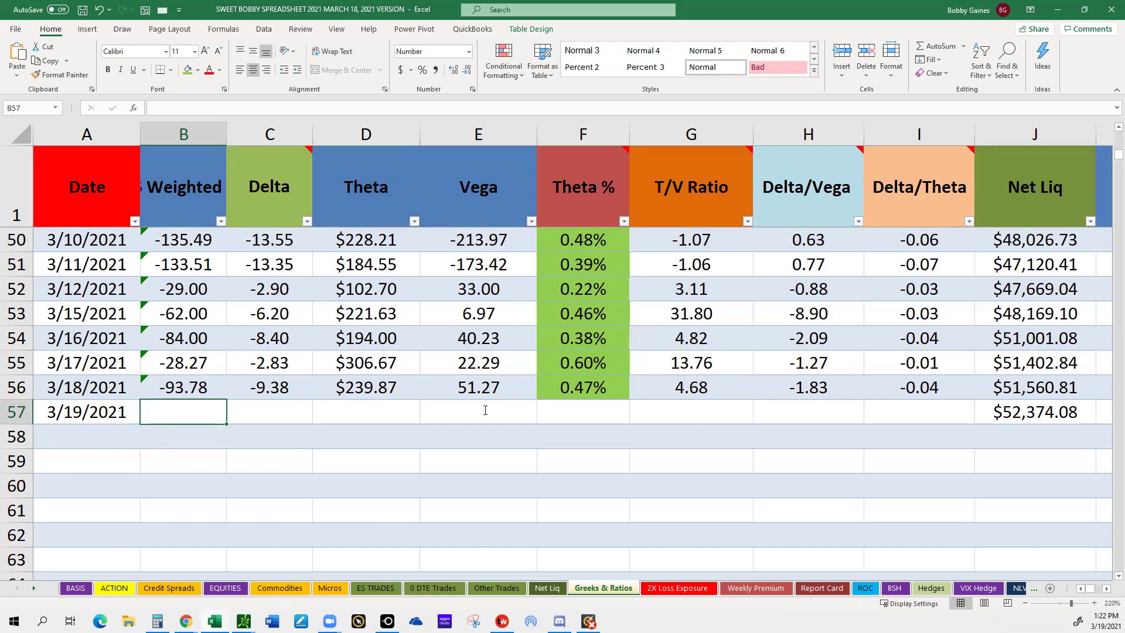
text(3.29)
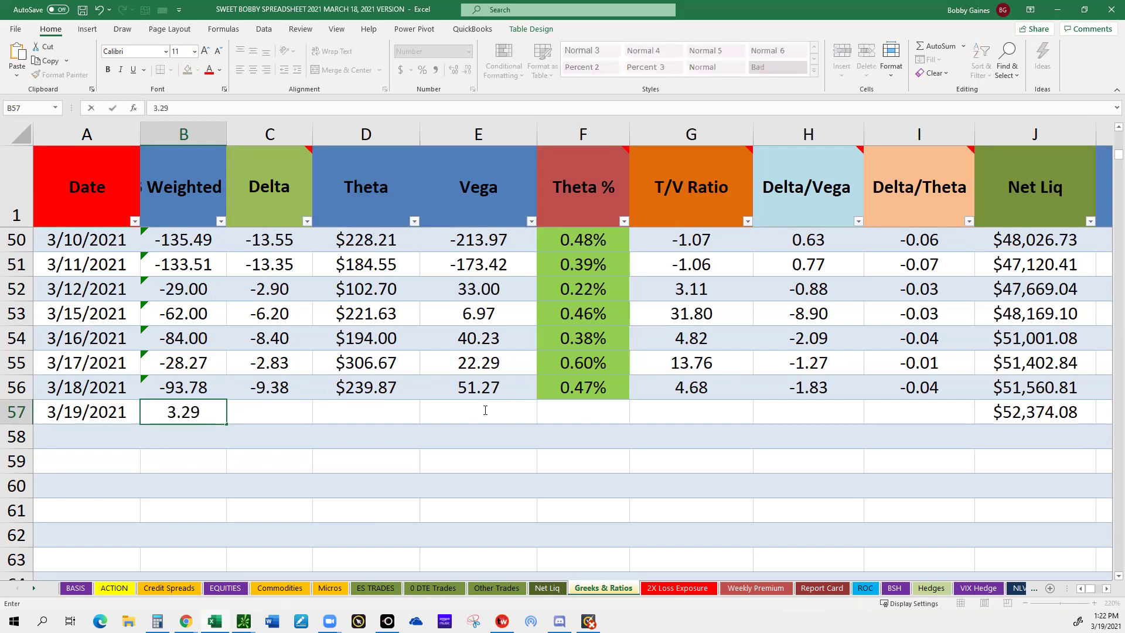
key(Tab)
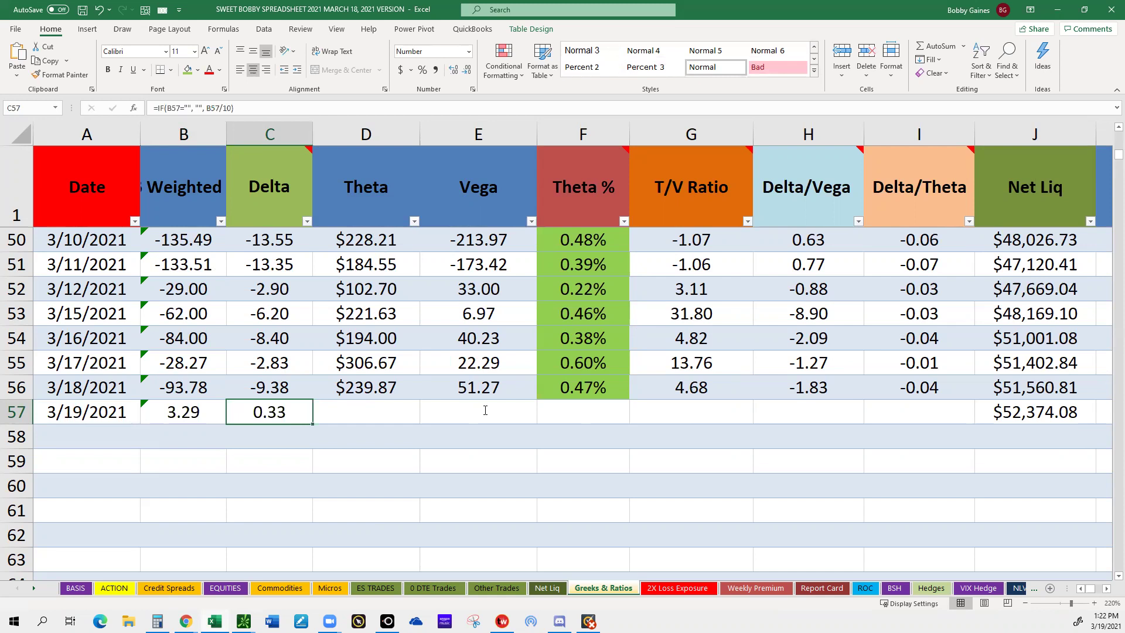
key(Right)
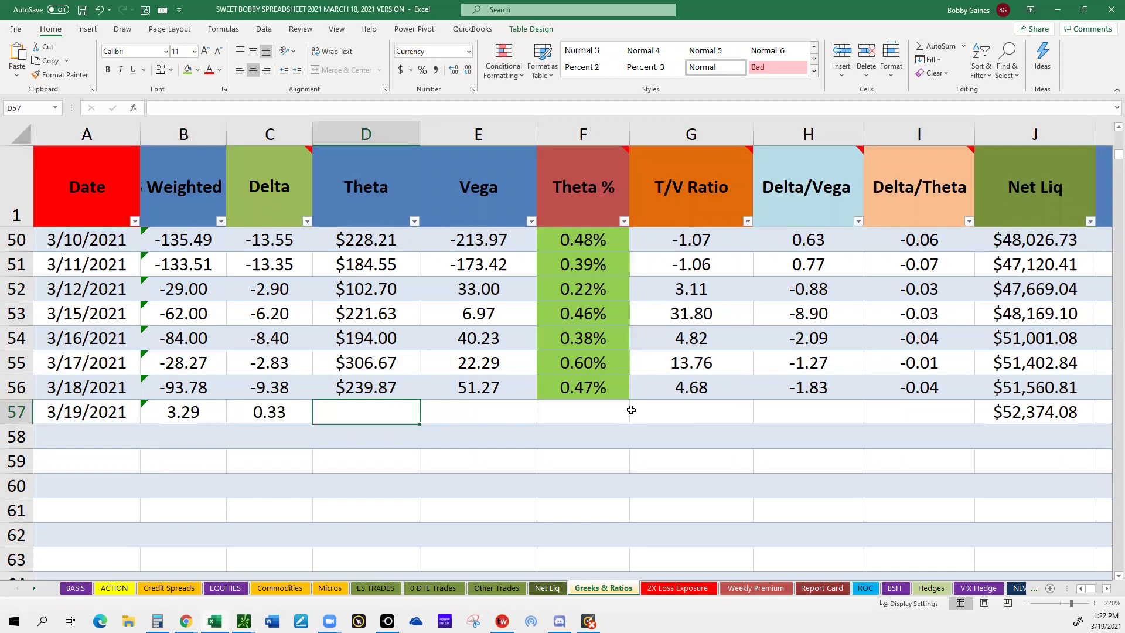
Step: Check the SPY-weighted theta in thinkorswim and enter 86.85 in the spreadsheet's Theta column for 3/19/2021
key(alt+Tab)
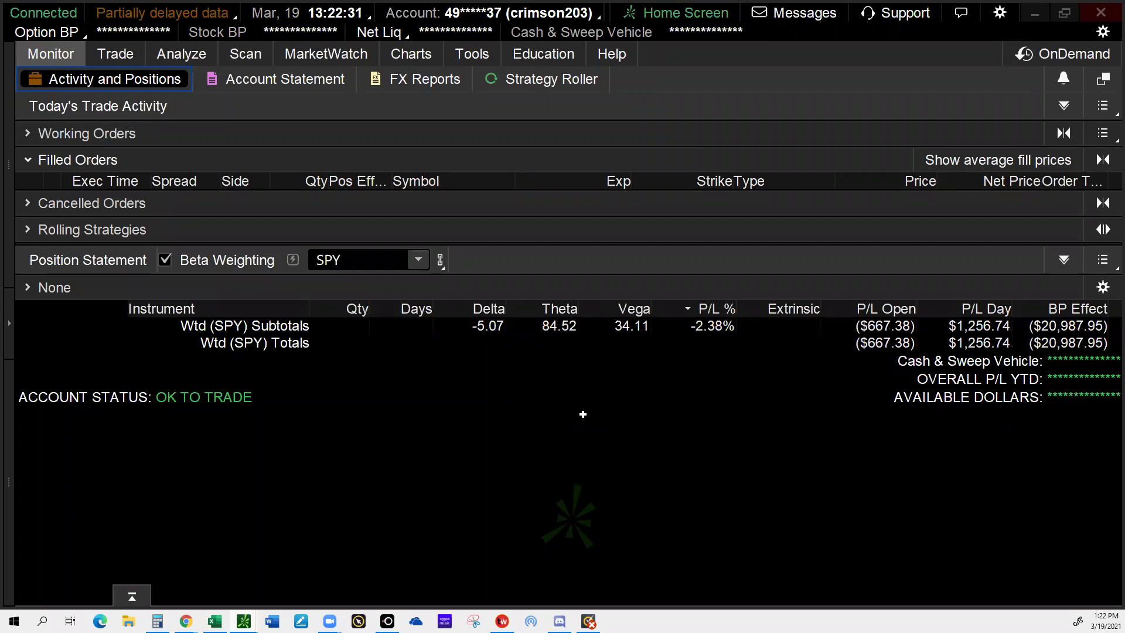
key(alt+Tab)
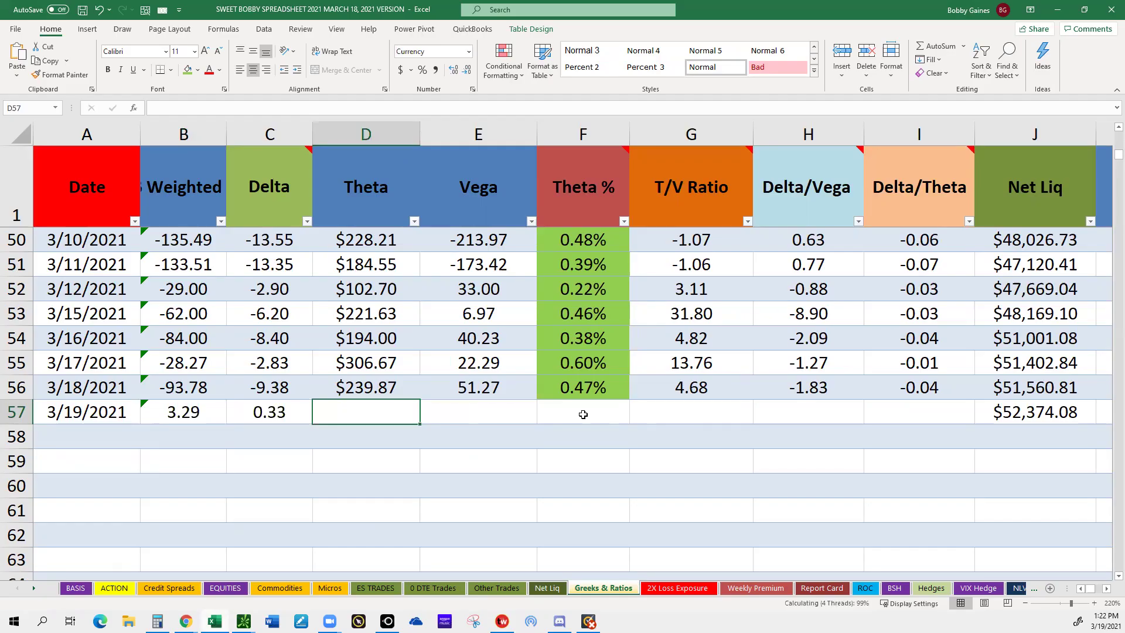
text(86.)
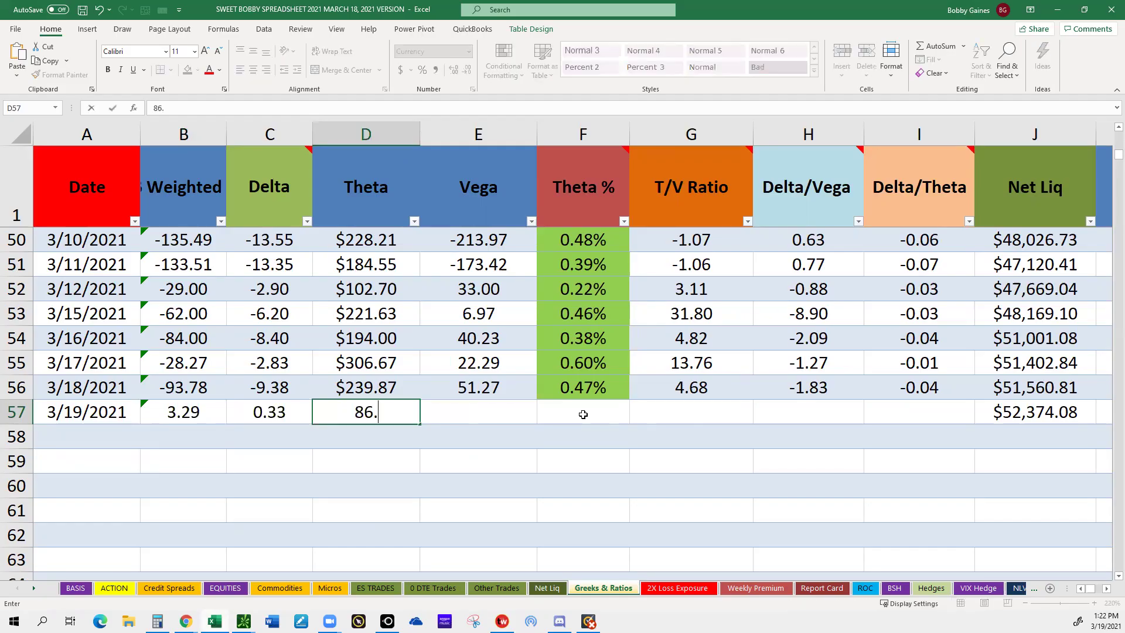
text(85)
key(Tab)
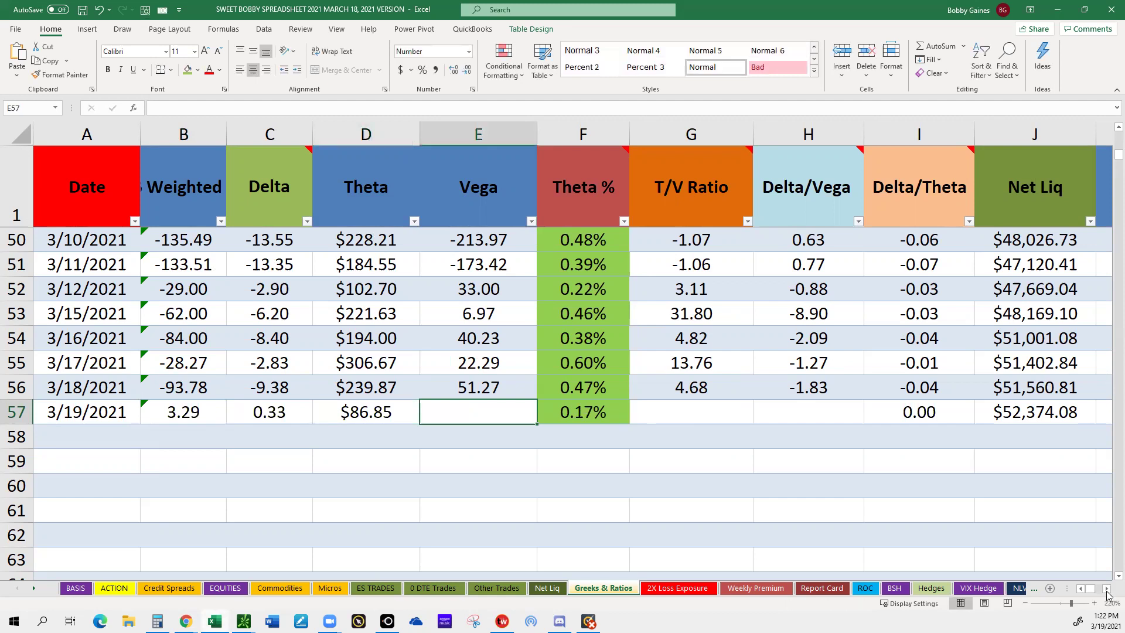
Step: Check the SPY-weighted vega in thinkorswim and enter 32.04 in the spreadsheet's Vega column for 3/19/2021
key(alt+Tab)
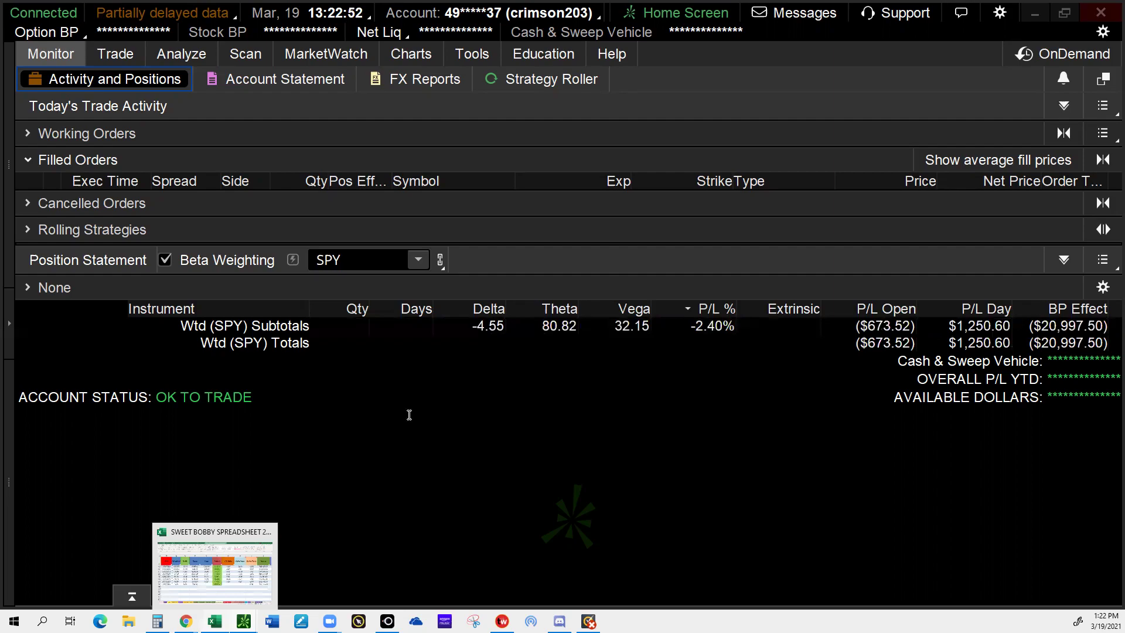
key(alt+Tab)
text(32.04)
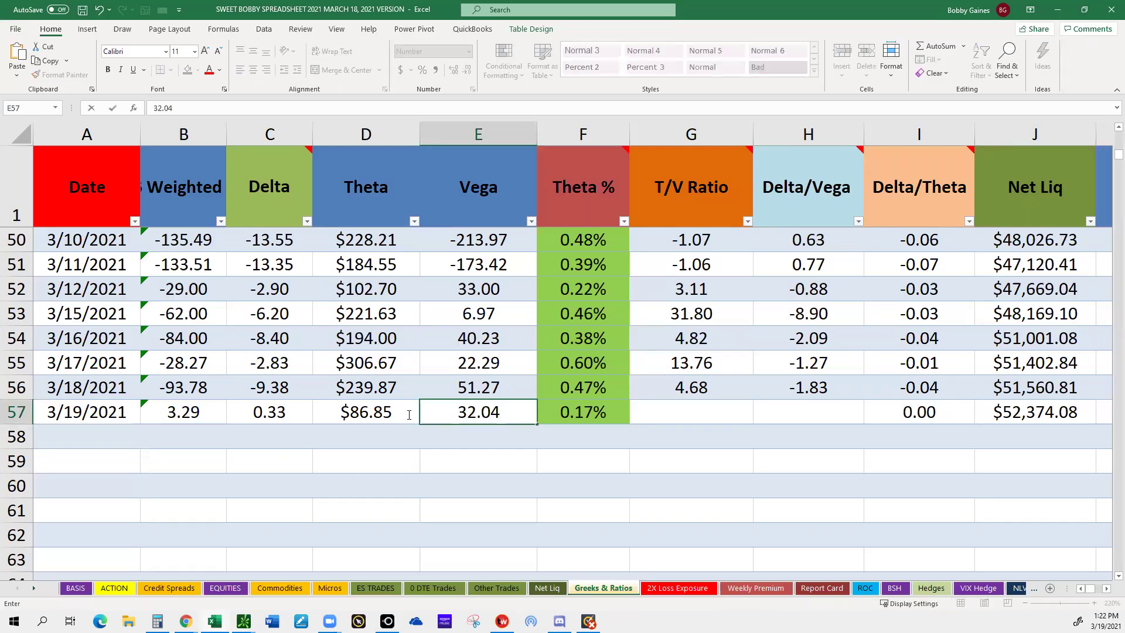
key(Tab)
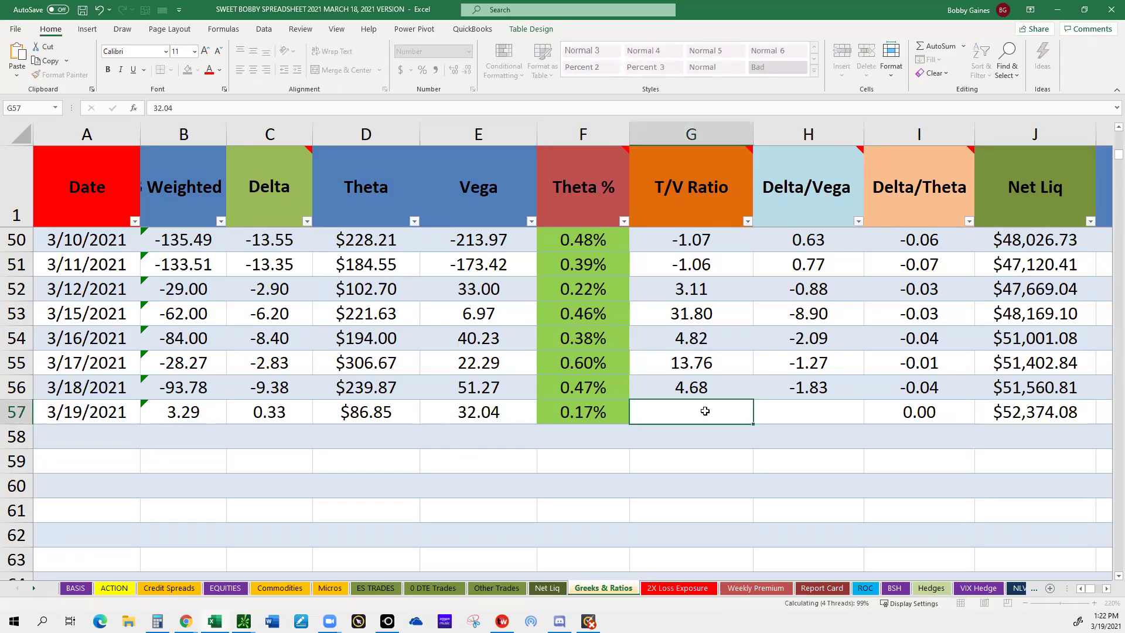
key(Left)
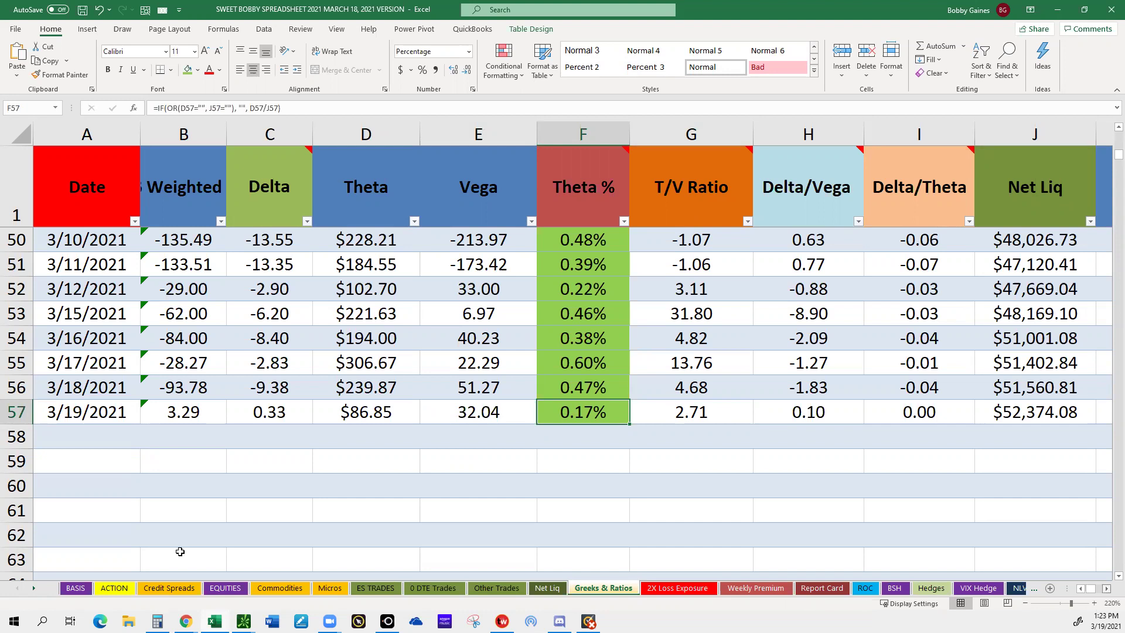
Step: Look up the total BP Effect in thinkorswim and enter 21012 as Buying Power Used for 3/19/2021 in the spreadsheet
scroll(179, 552, right, 3)
scroll(180, 551, right, 2)
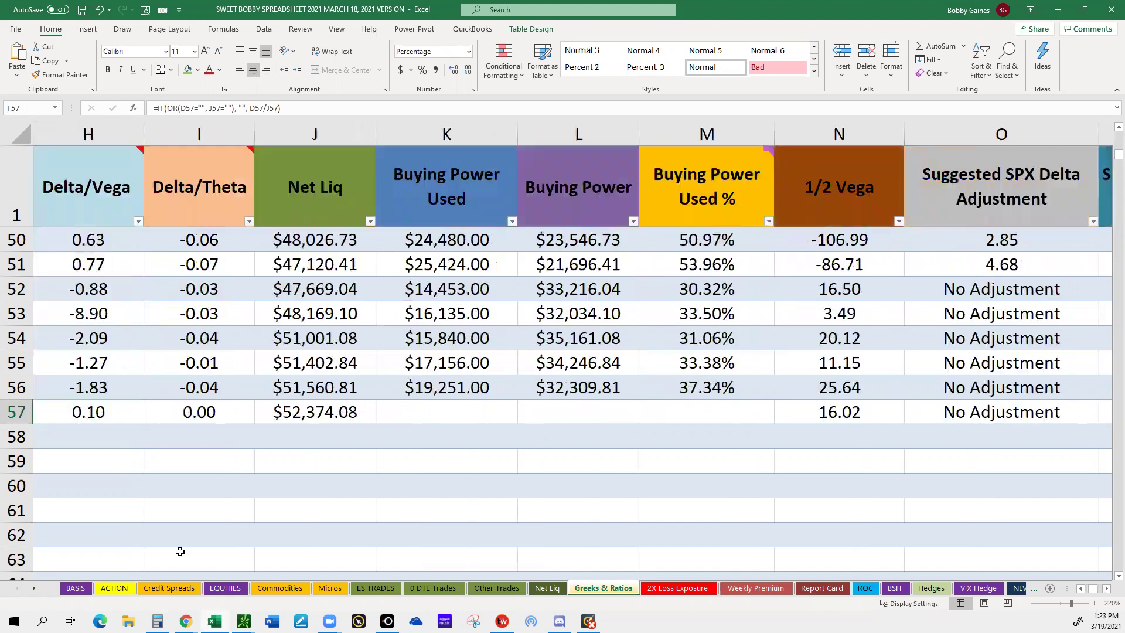
key(Right)
key(Right)
key(Right)
key(Right)
key(Right)
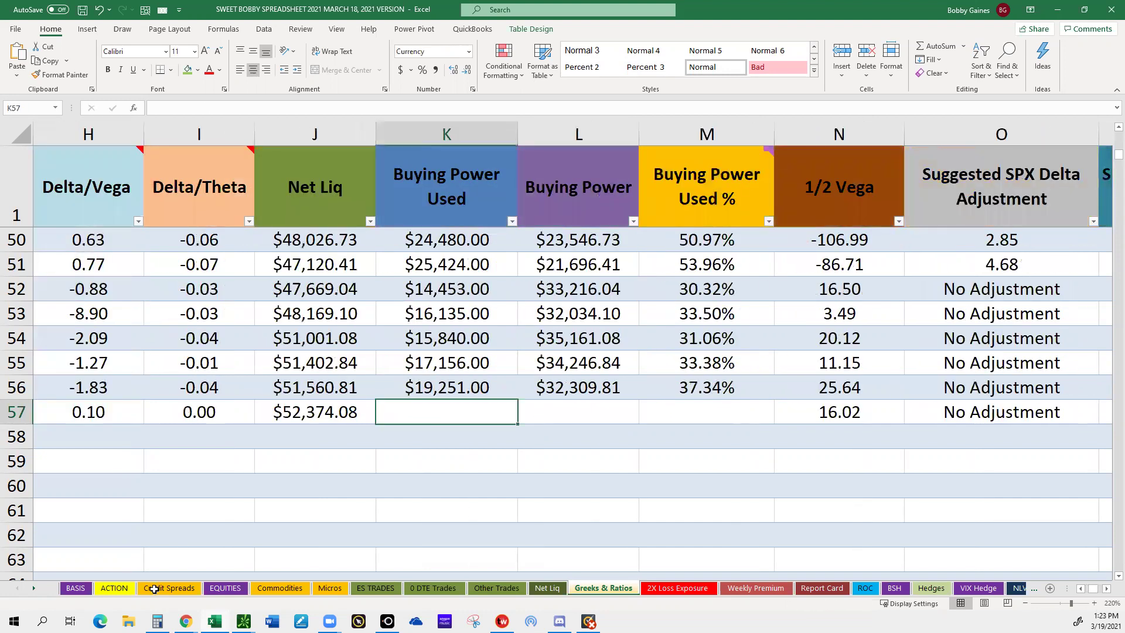
key(super+6)
click(154, 588)
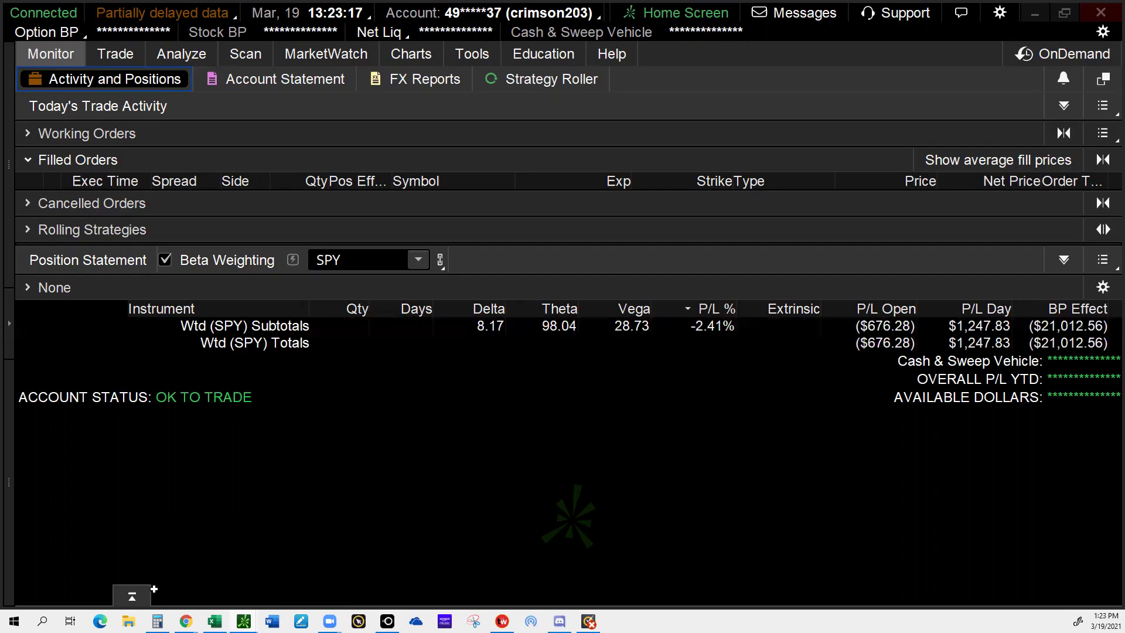
mouse_move(154, 589)
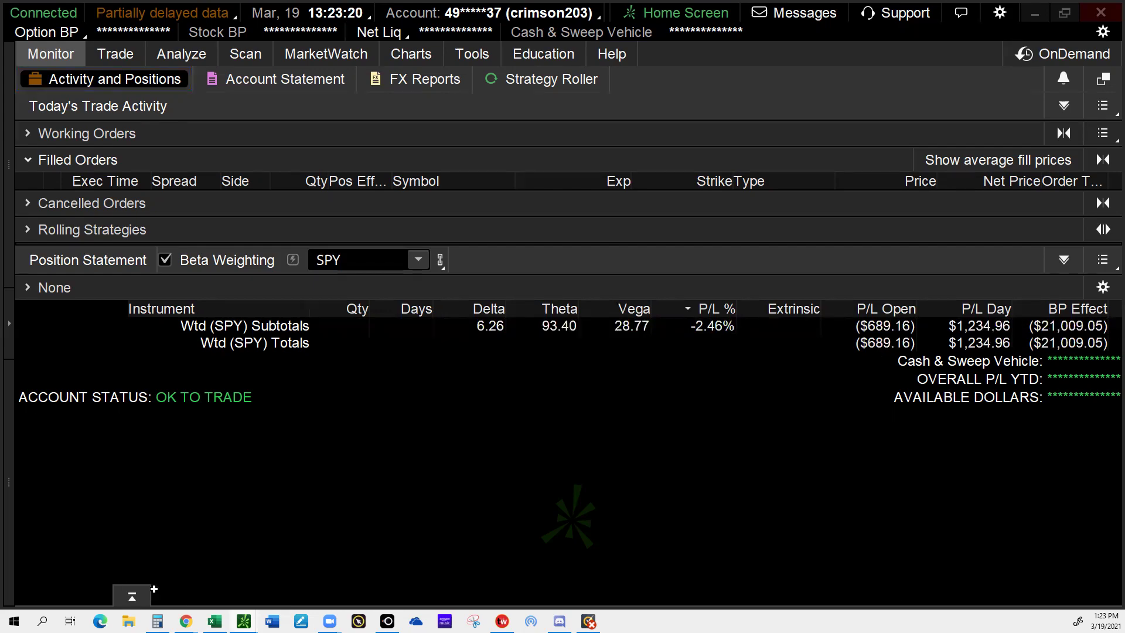
key(alt+Tab)
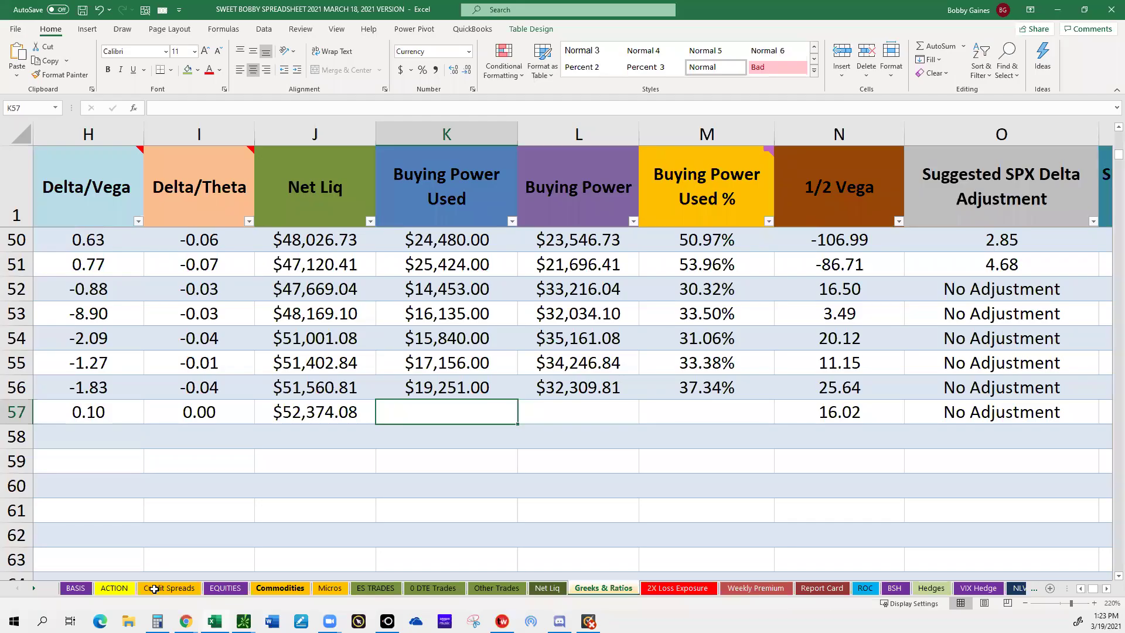
text(21012)
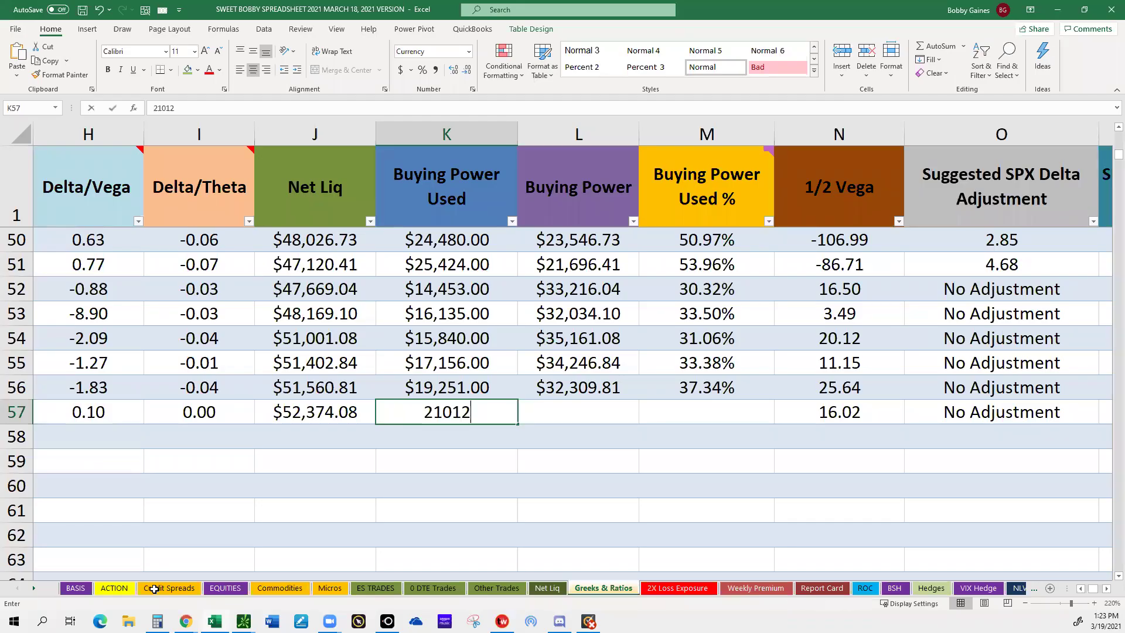
key(Return)
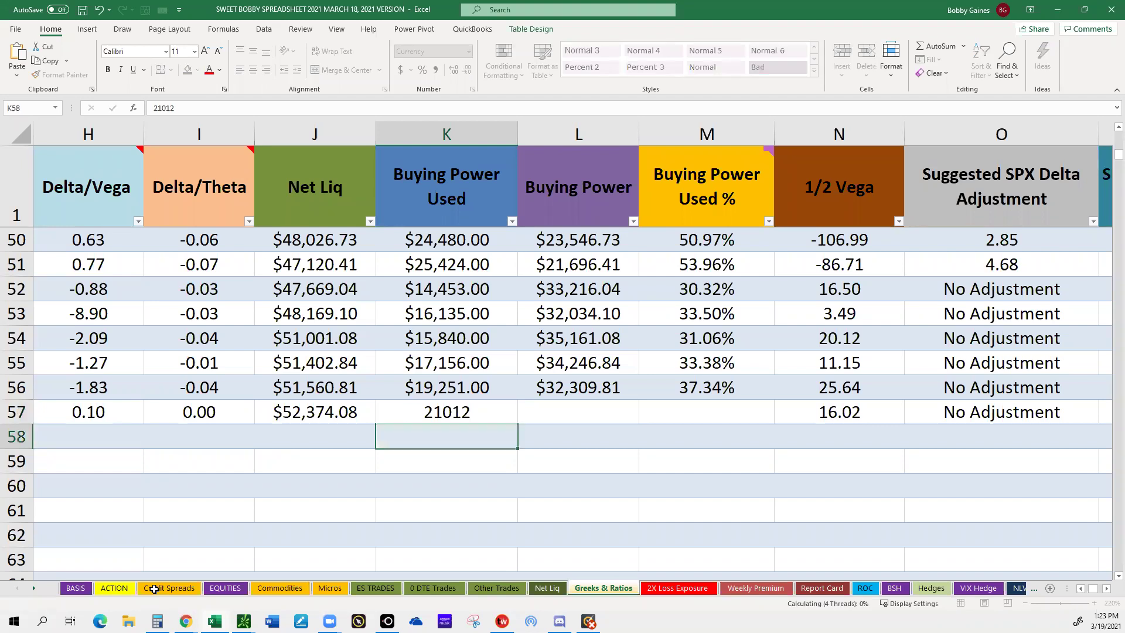
Step: Review the 3/19/2021 row's Buying Power Used %, suggested delta adjustments and Greek ratios
key(Up)
key(Right)
key(Right)
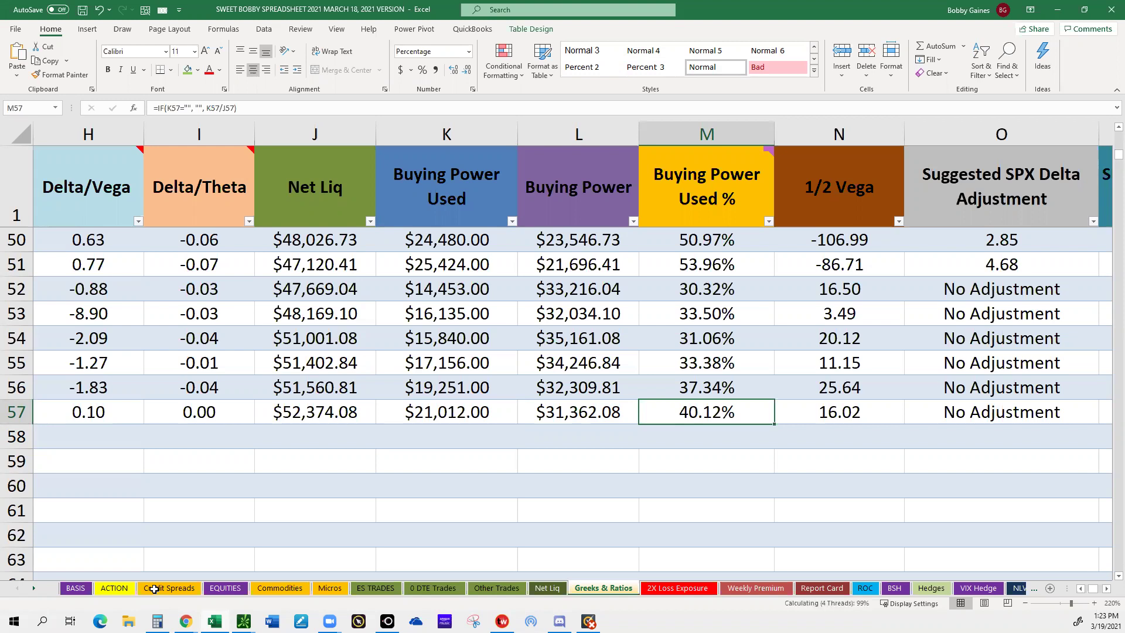
scroll(154, 588, right, 3)
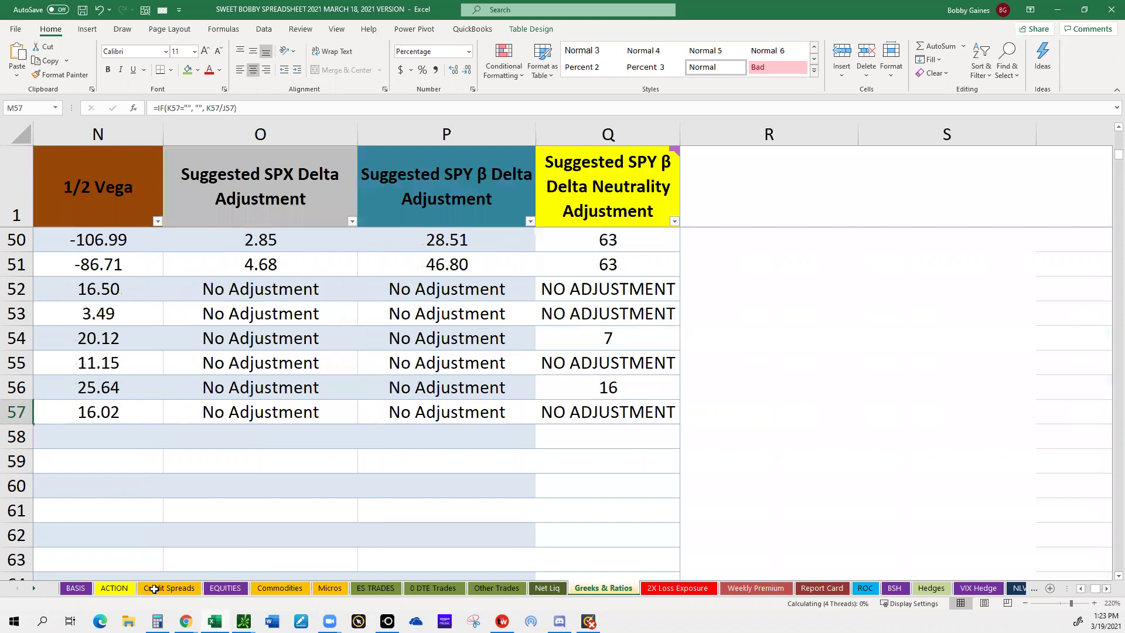
key(Right)
key(Right)
key(Right)
key(Right)
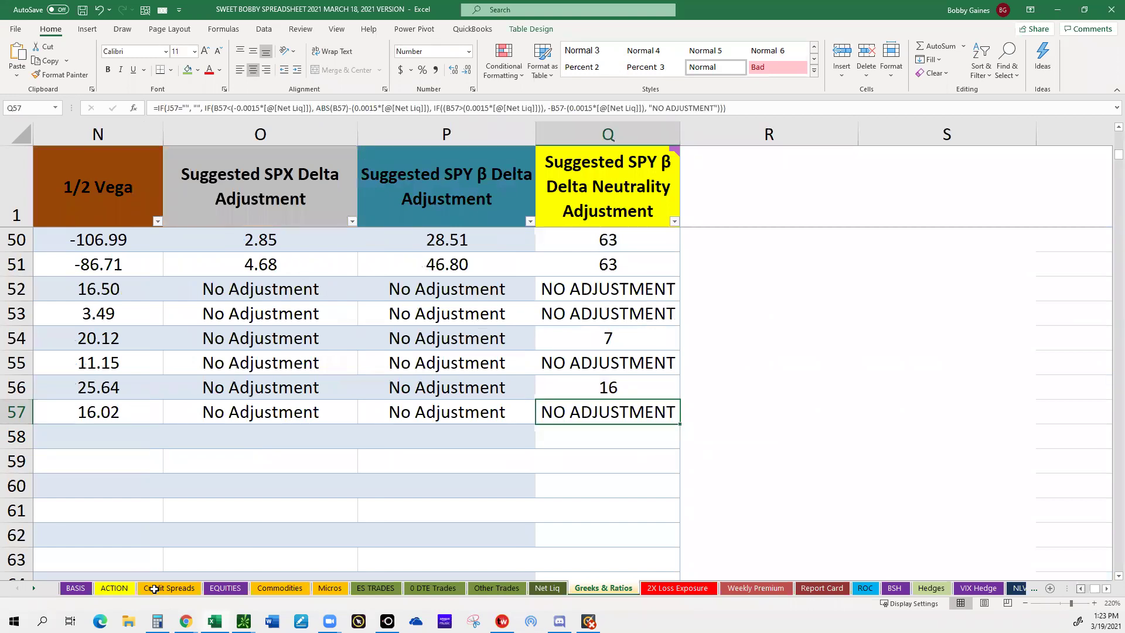
scroll(154, 589, left, 5)
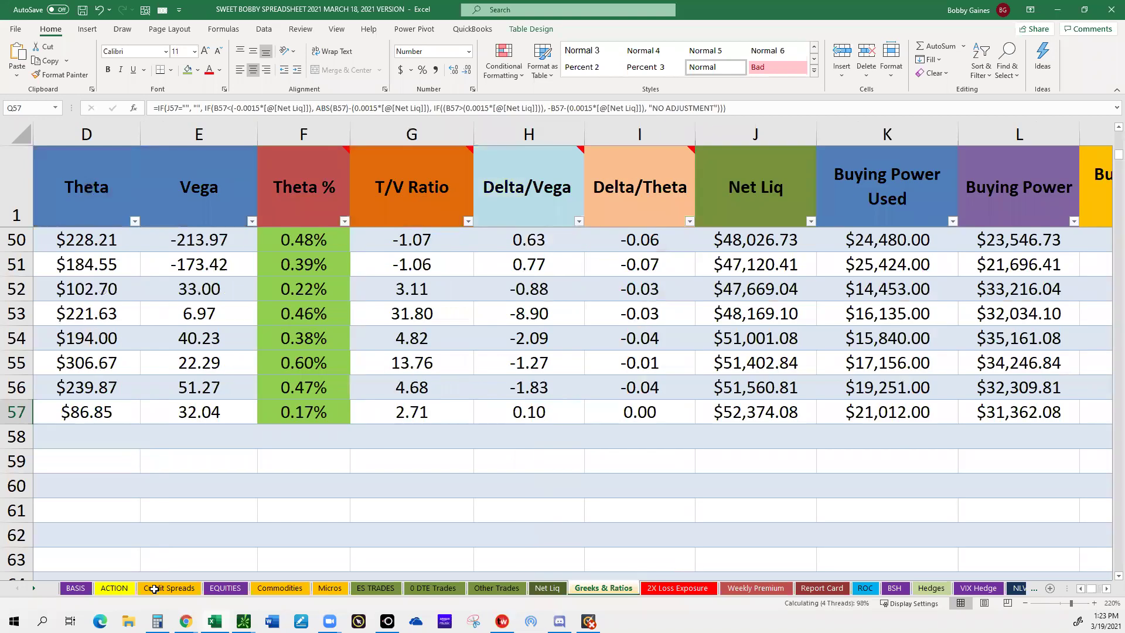
scroll(153, 589, left, 3)
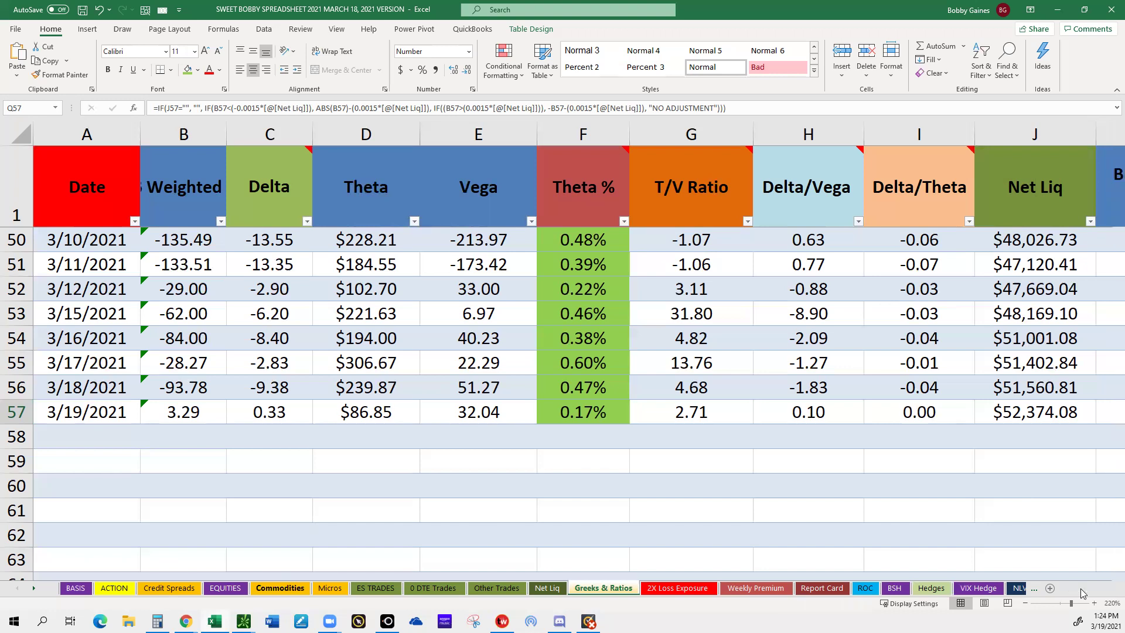
Step: Open the Credit Spreads sheet and look across it from the projected profit columns back to the strikes
key(ctrl+Page_Up)
key(ctrl+Page_Up)
key(ctrl+Page_Up)
key(ctrl+Page_Up)
key(ctrl+Page_Up)
key(ctrl+Page_Up)
key(ctrl+Page_Up)
key(ctrl+Page_Up)
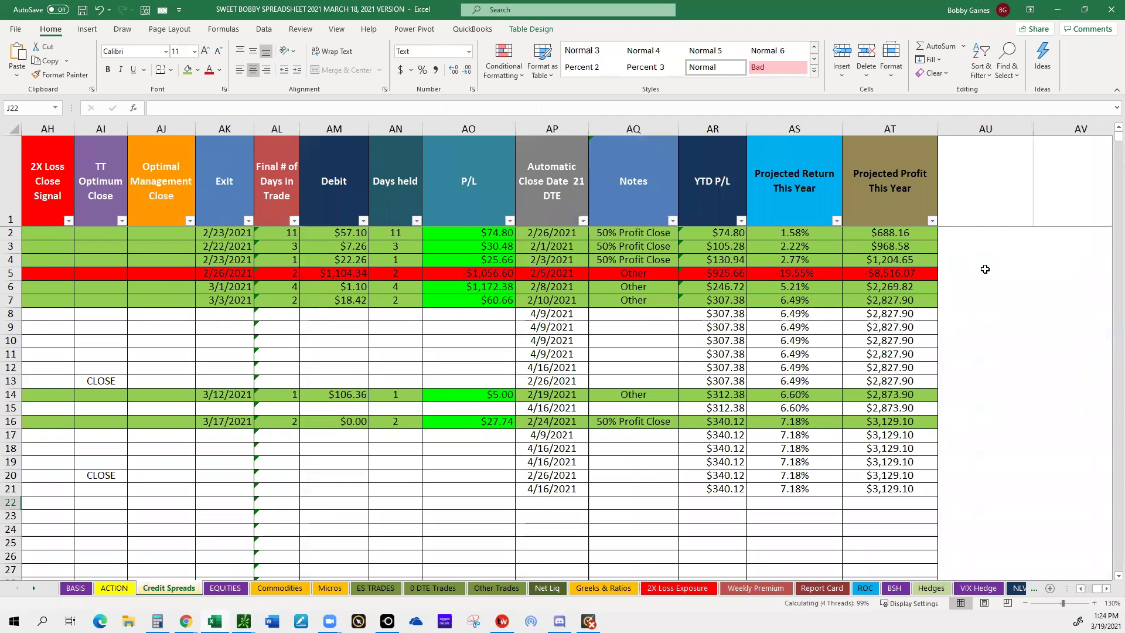
scroll(1032, 315, left, 3)
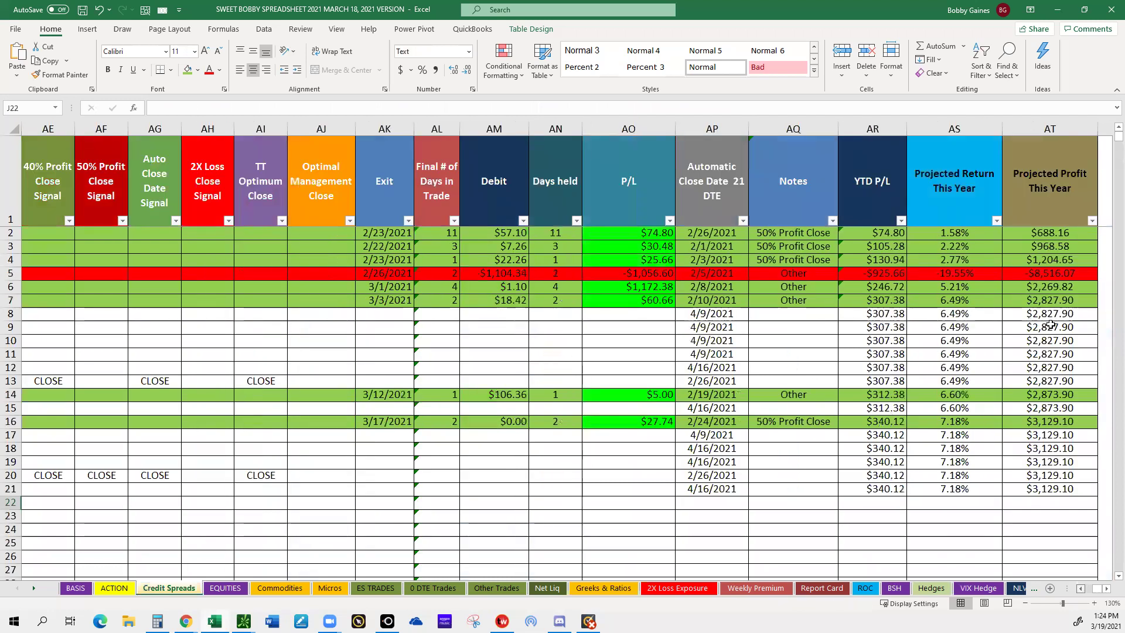
scroll(1032, 315, left, 6)
scroll(1037, 313, left, 3)
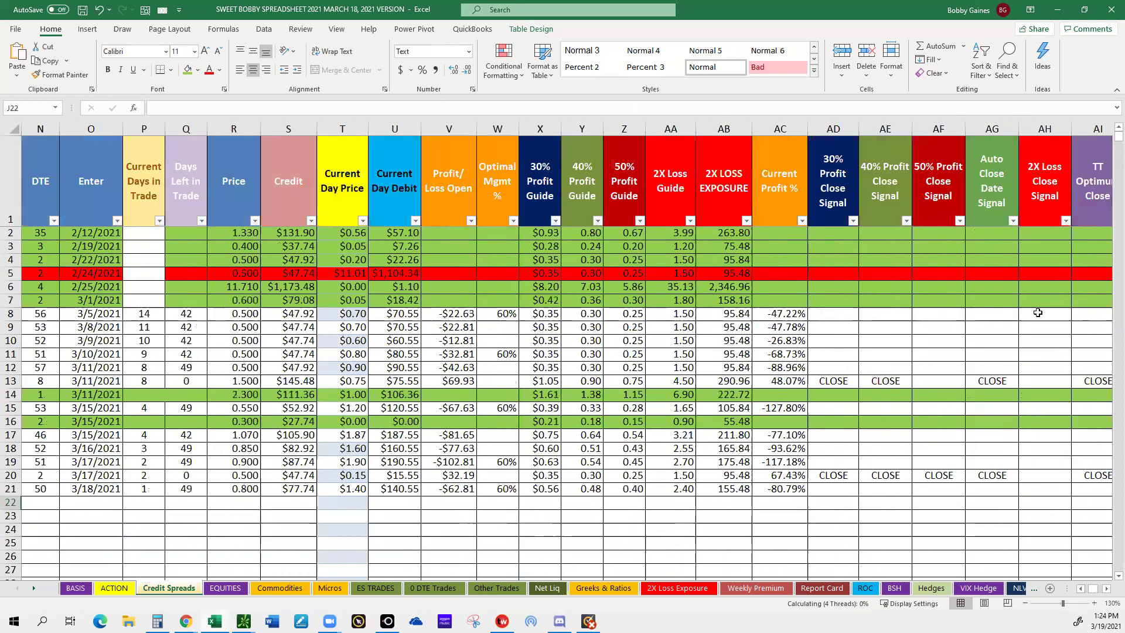
scroll(1037, 312, left, 6)
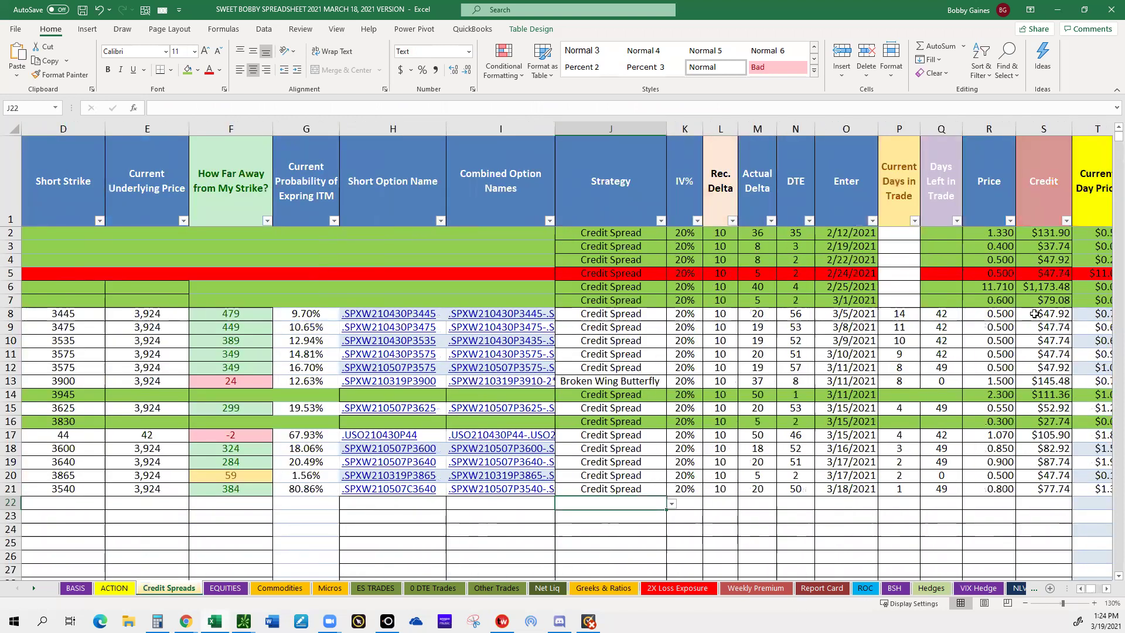
scroll(1035, 314, left, 2)
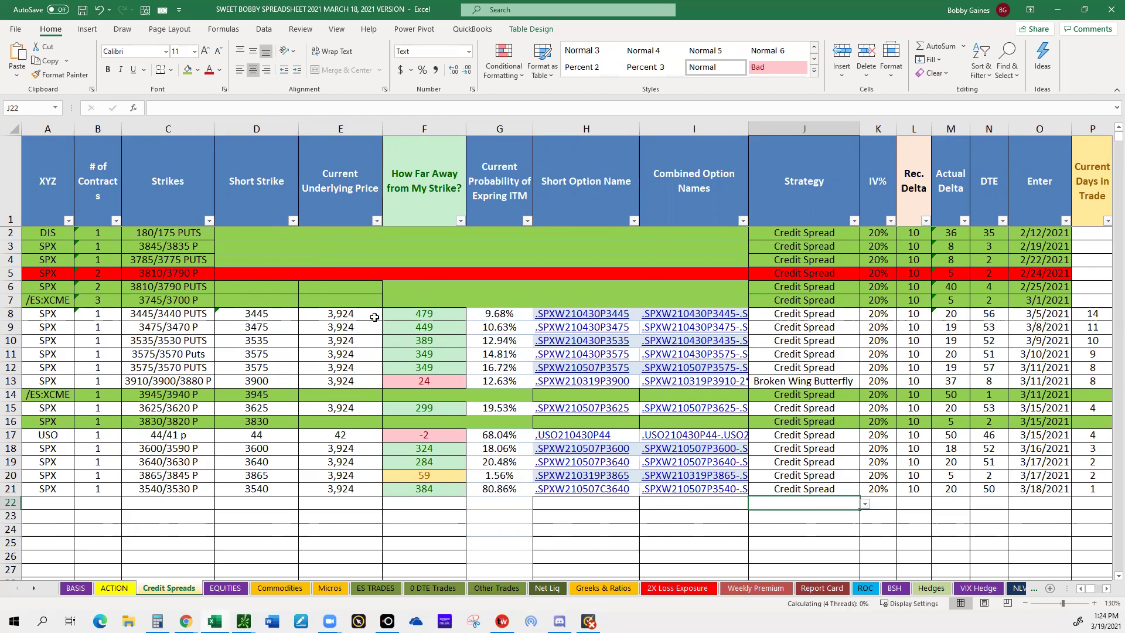
scroll(369, 373, right, 1)
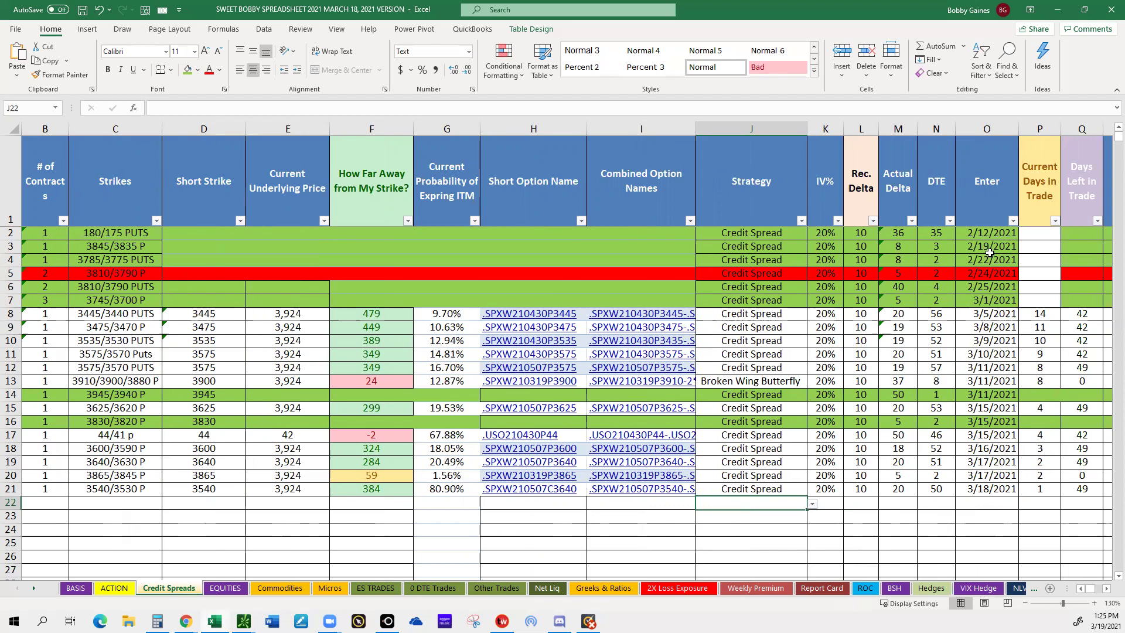
Step: Examine days in trade for the 3445/3440 spread, strike distance and days left for 3865/3845, and strike distance for 3540/3530
key(ctrl+z)
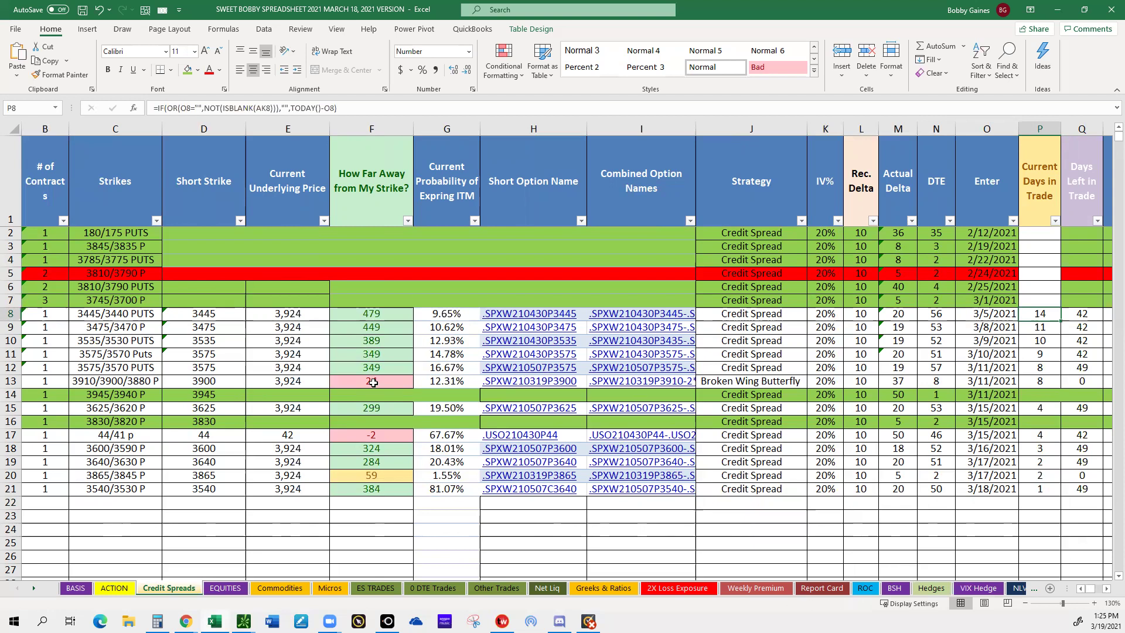
click(362, 479)
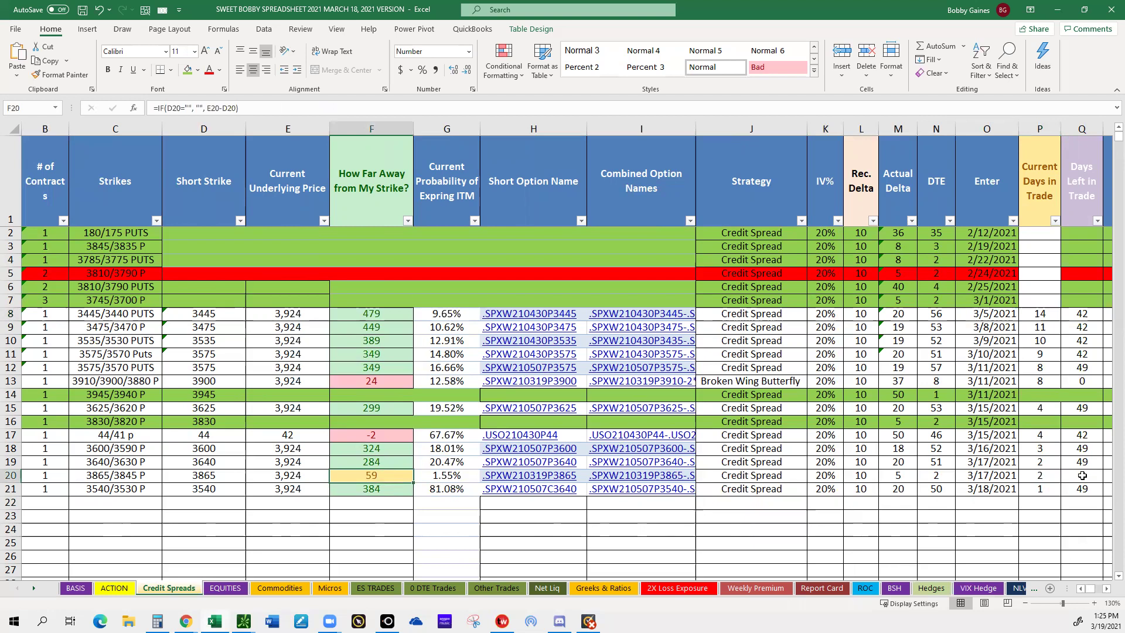
click(1082, 475)
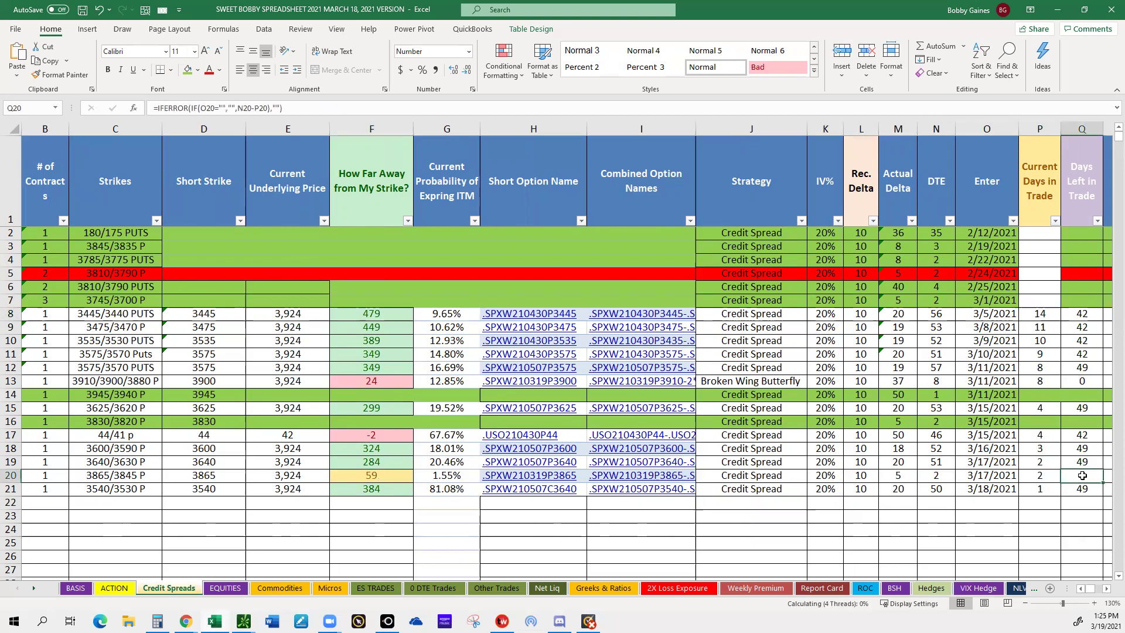
click(367, 494)
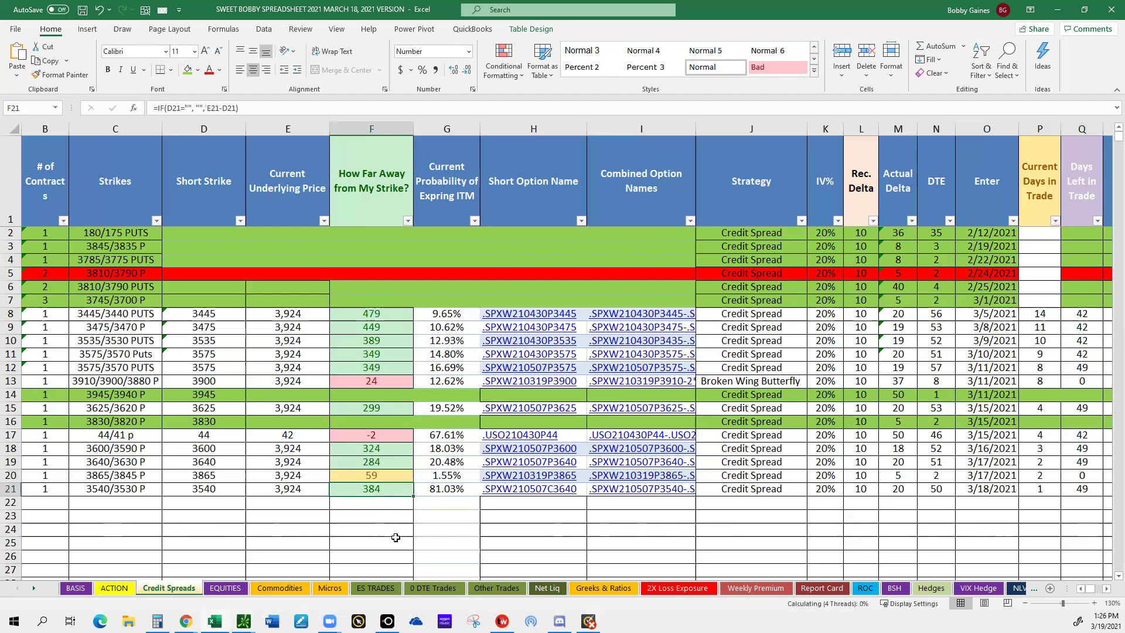
mouse_move(387, 621)
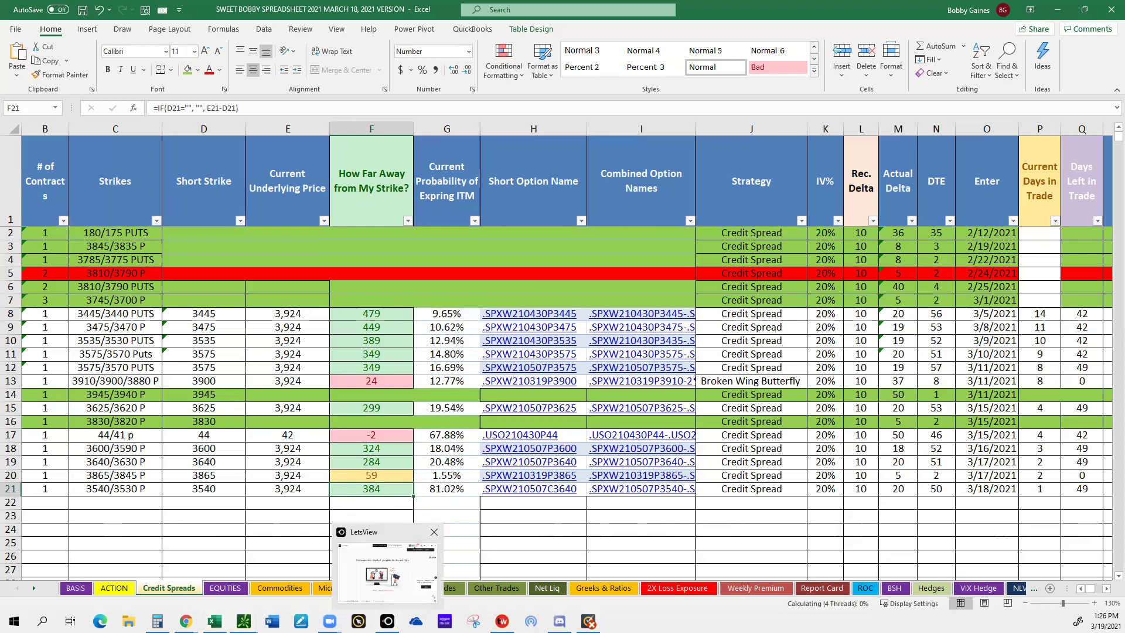
Step: Switch to thinkorswim and load SPX for trading to display its option chain
mouse_move(214, 621)
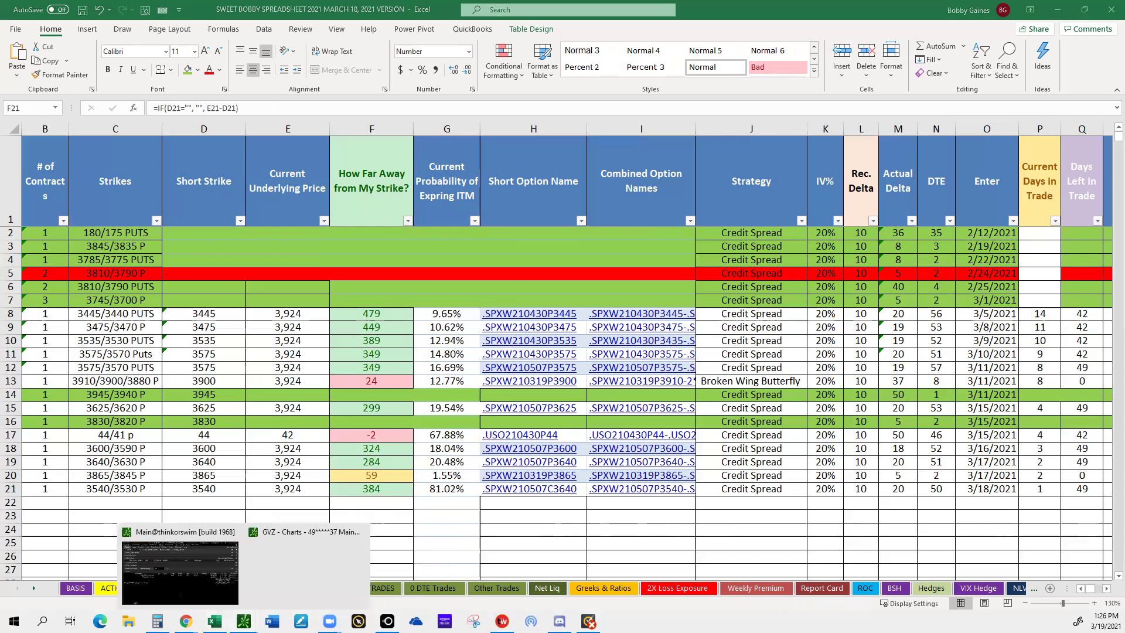
click(190, 576)
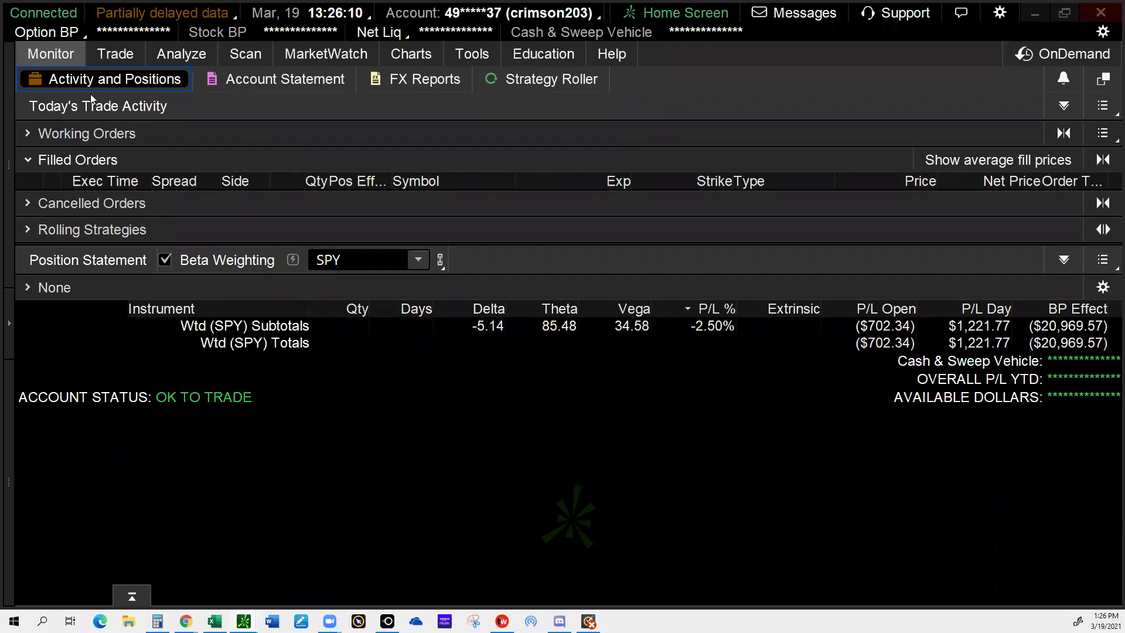
click(115, 54)
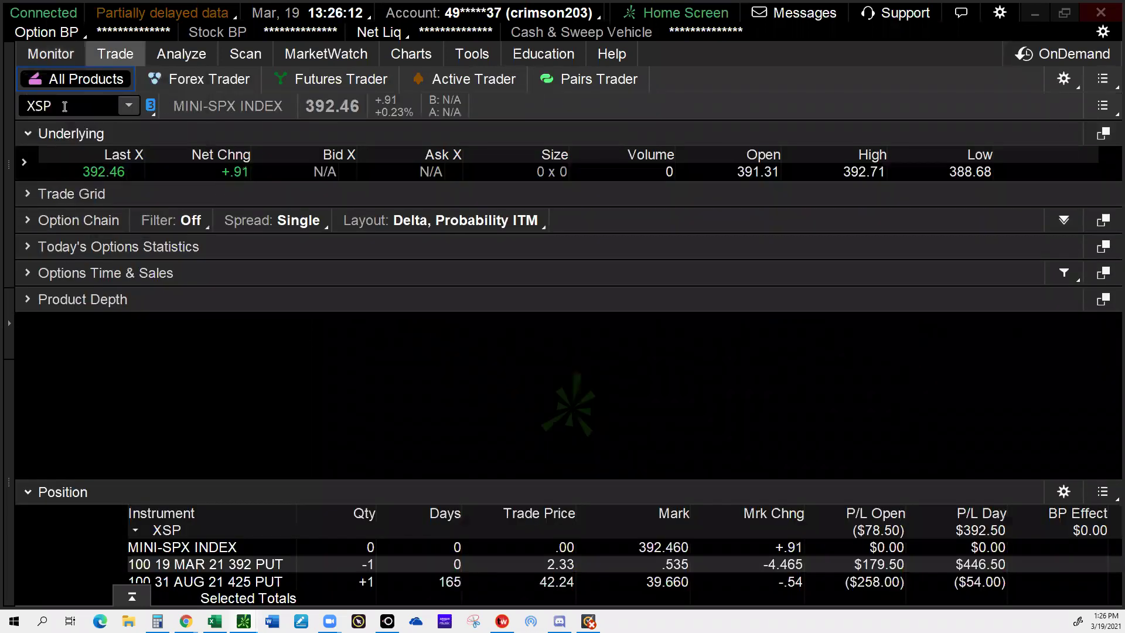
click(67, 106)
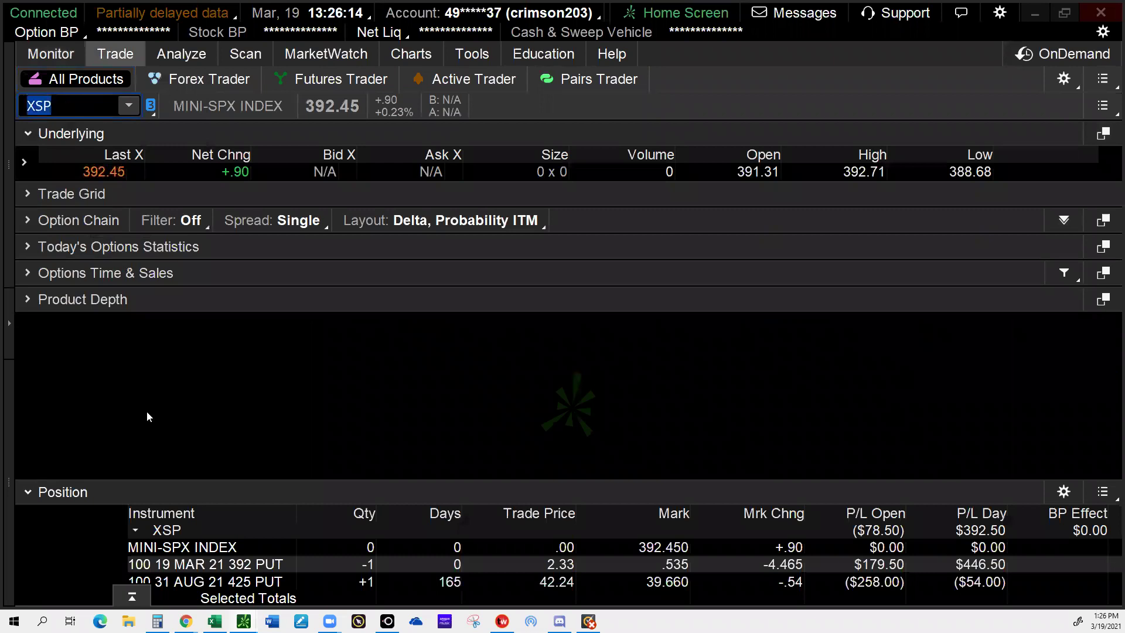
text(SPX)
key(Return)
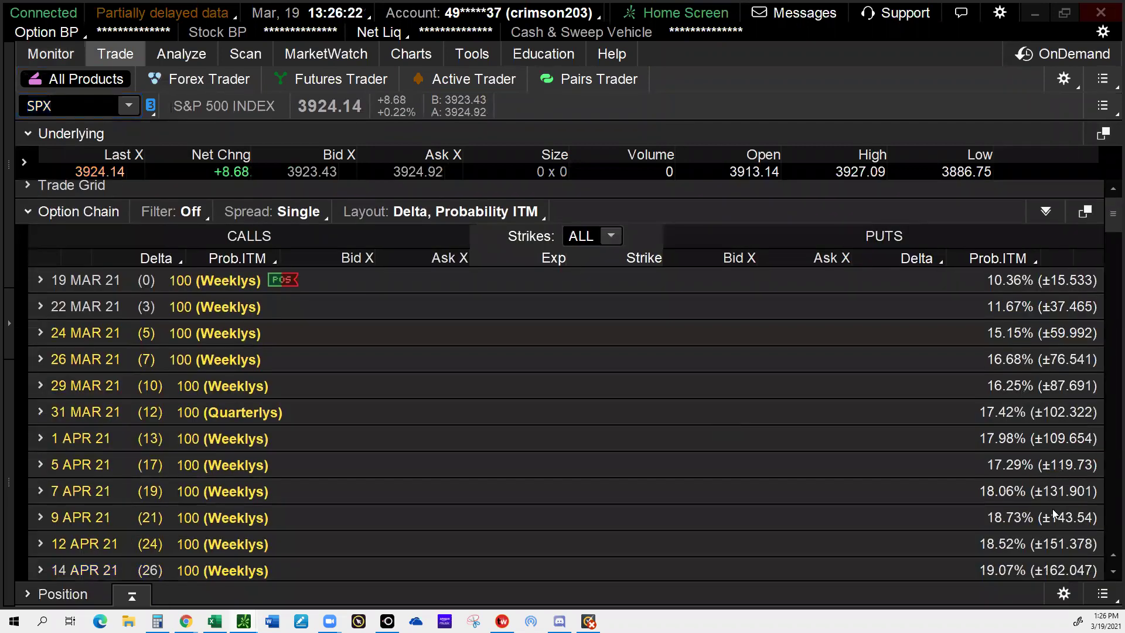
Step: Look through the 7 MAY 21 SPX puts down to the strikes between 3475 and 3620, including the held positions
scroll(1027, 430, down, 3)
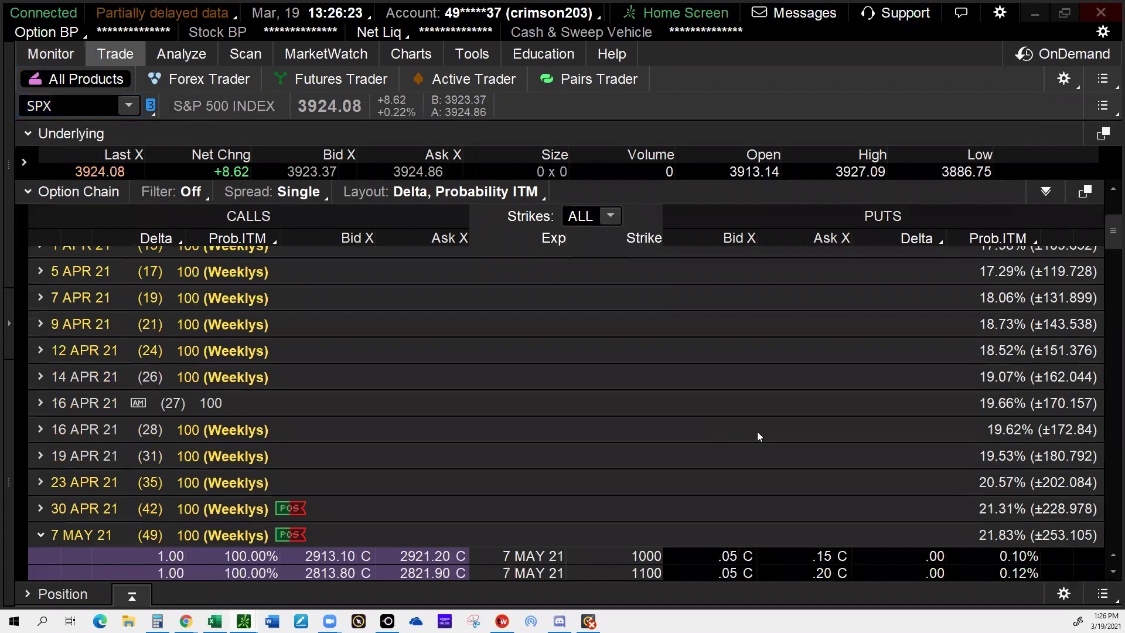
scroll(757, 431, down, 2)
scroll(757, 431, down, 1)
scroll(762, 428, down, 1)
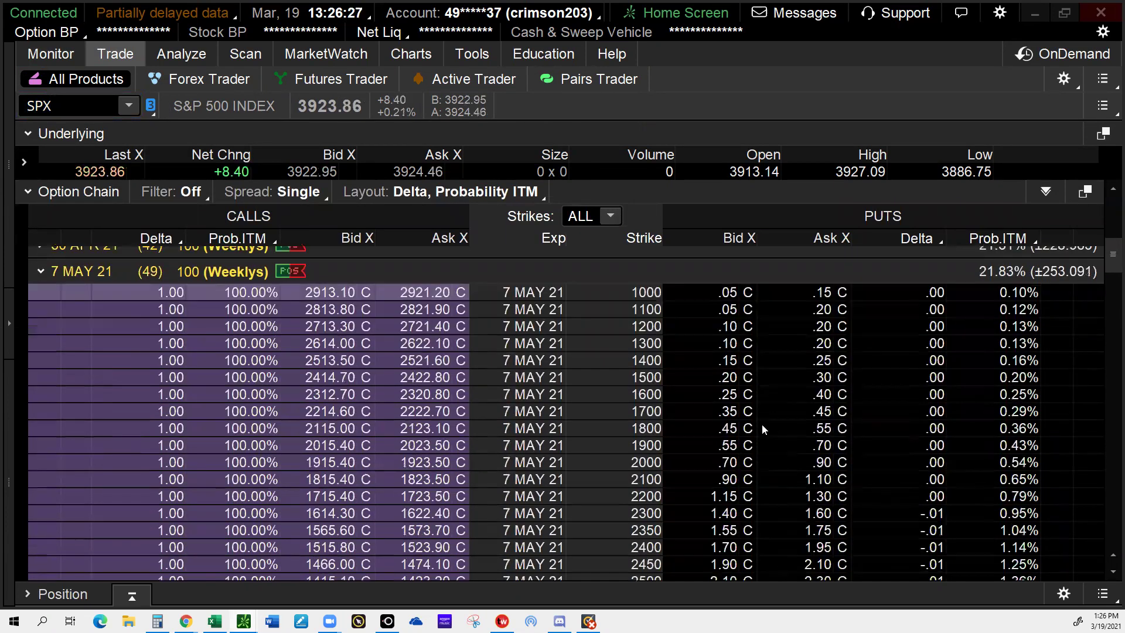
scroll(734, 439, down, 1)
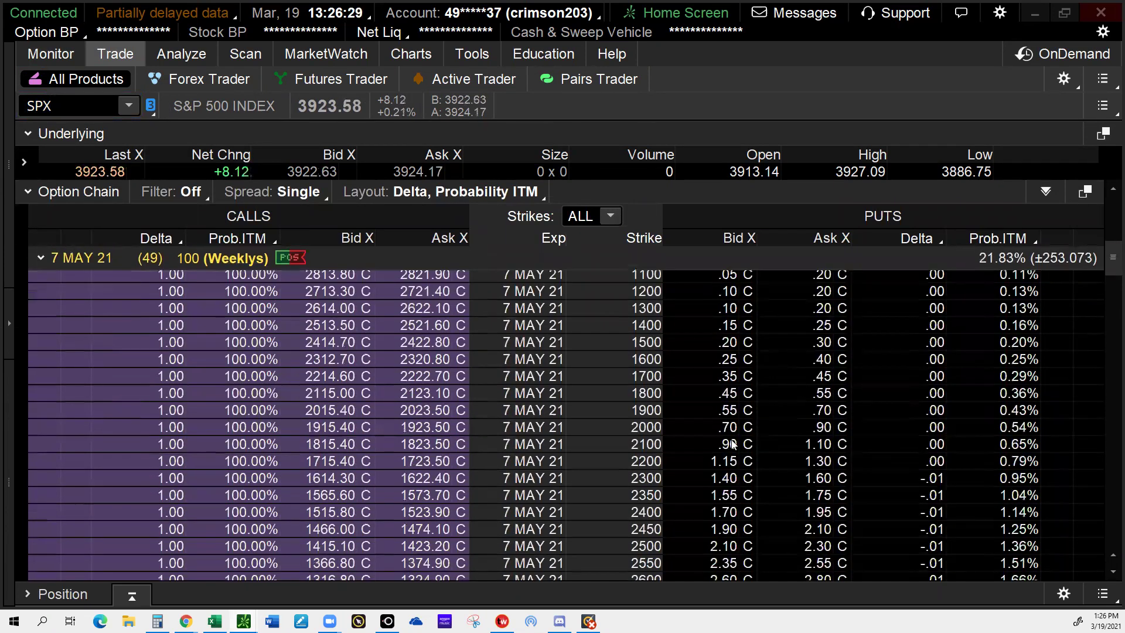
scroll(801, 417, up, 1)
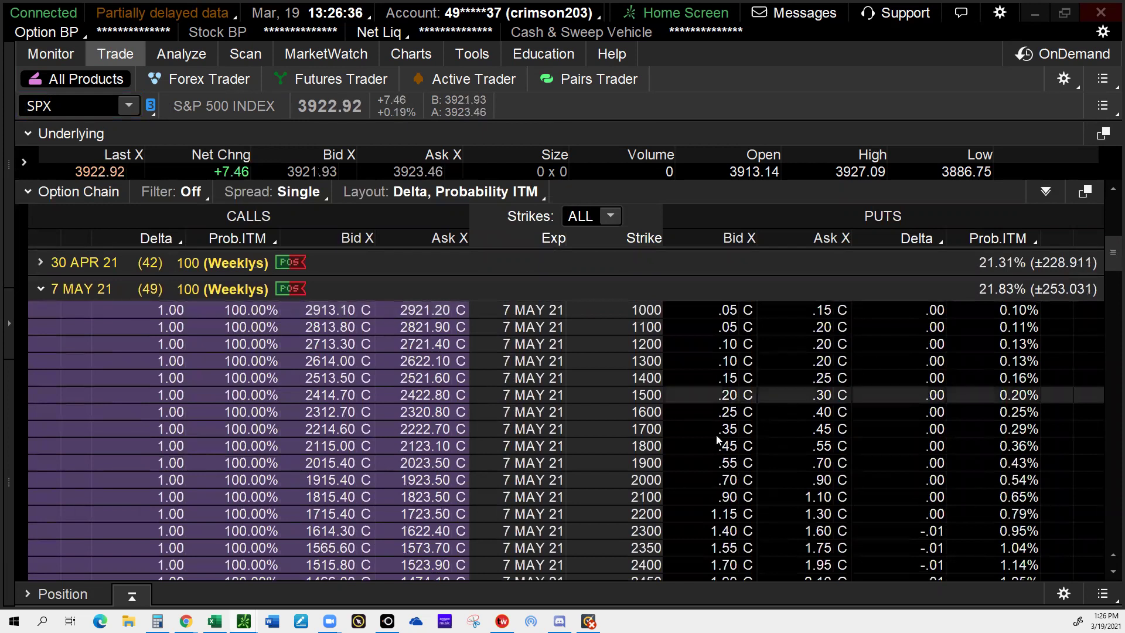
scroll(716, 434, down, 3)
scroll(716, 438, down, 4)
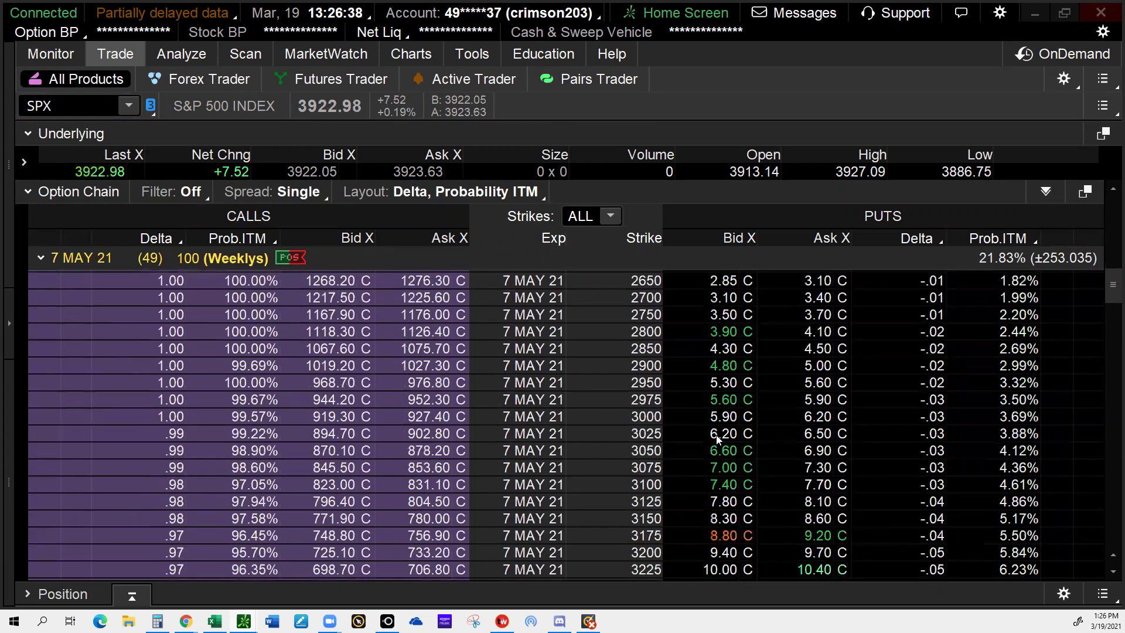
scroll(716, 437, down, 5)
scroll(715, 437, down, 8)
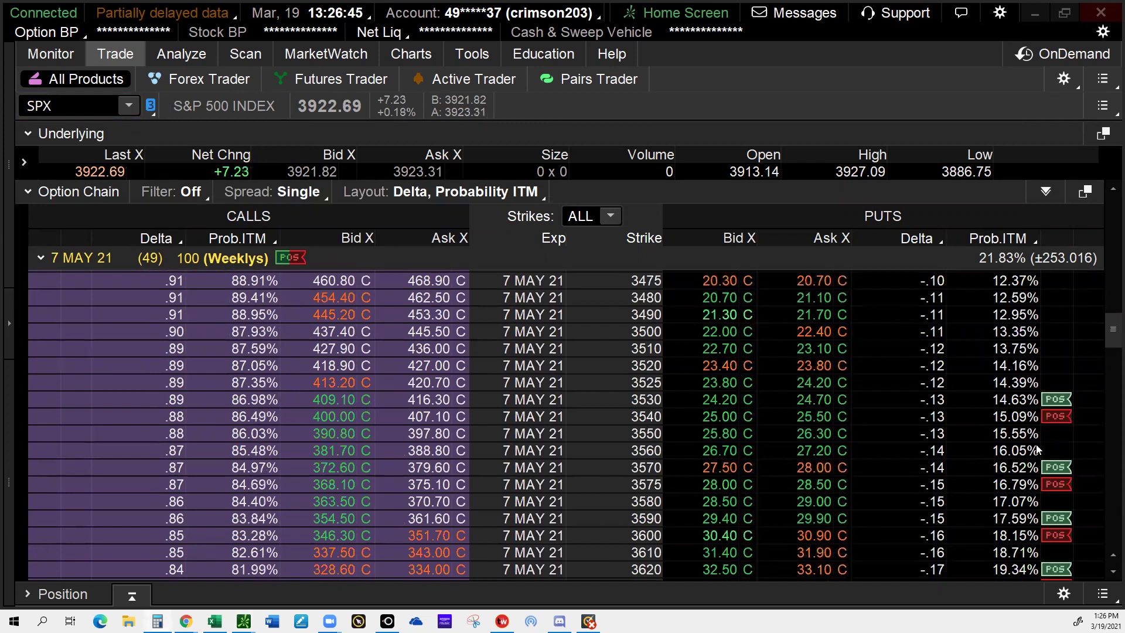
Step: Calculate 3922 × 0.9 in Calculator to find the strike 10% below the SPX price, then return to the option chain
key(alt+Tab)
key(Escape)
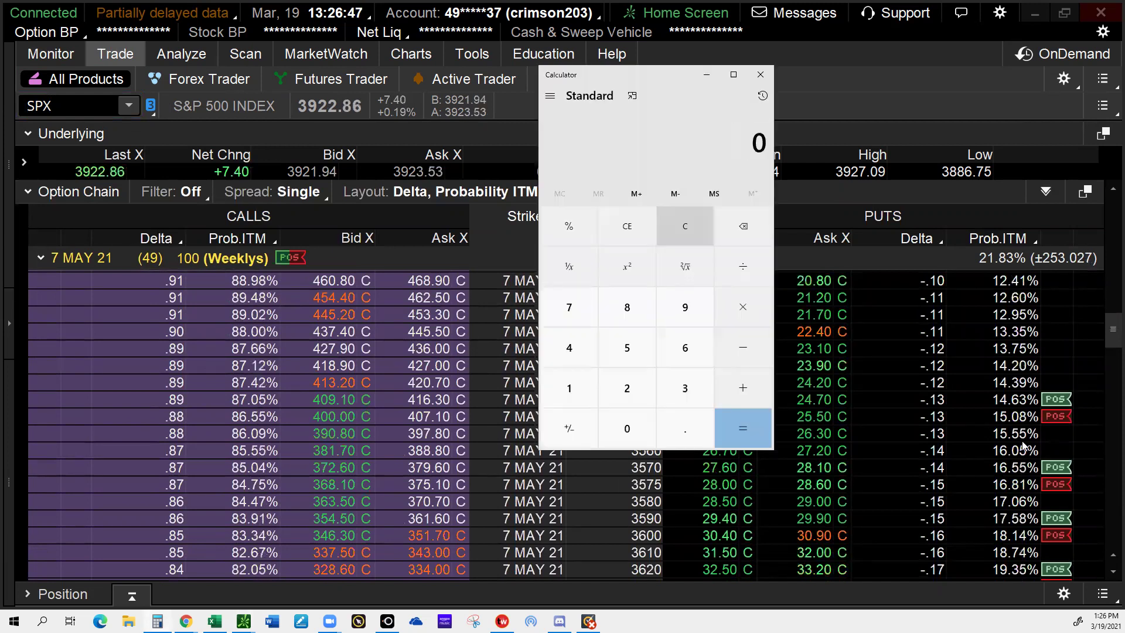
text(2)
text(39)
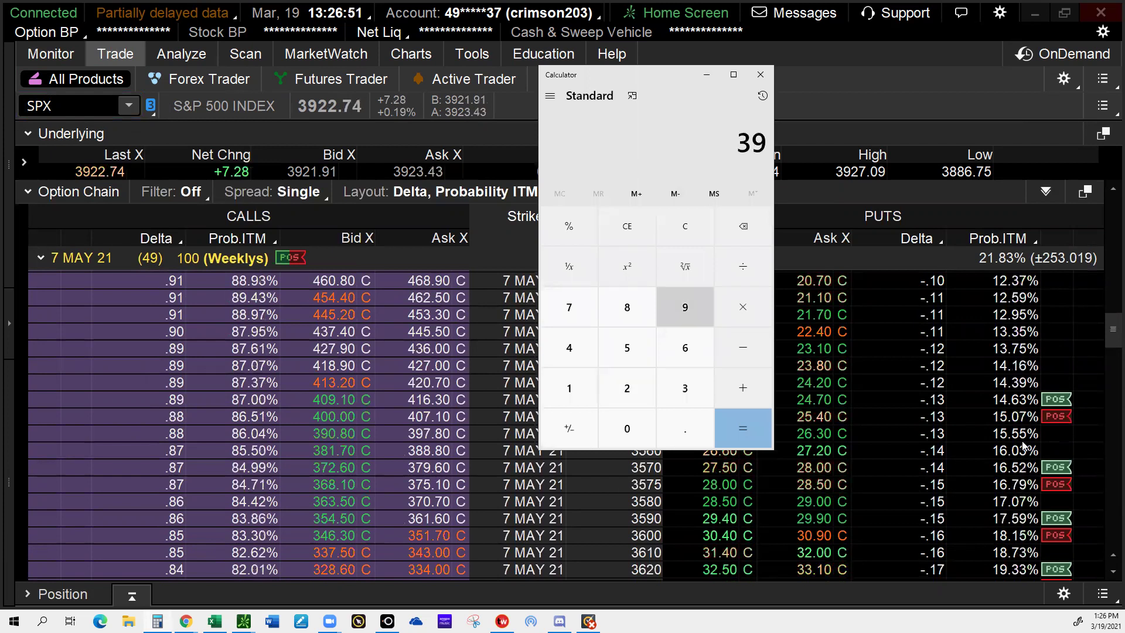
text(22*)
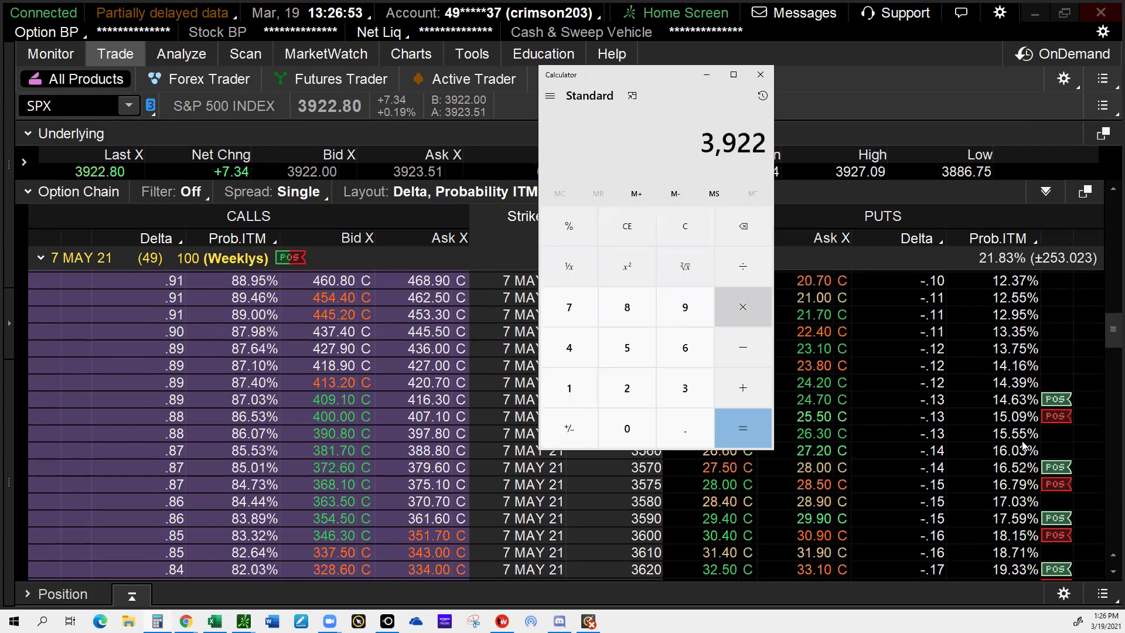
key(minus)
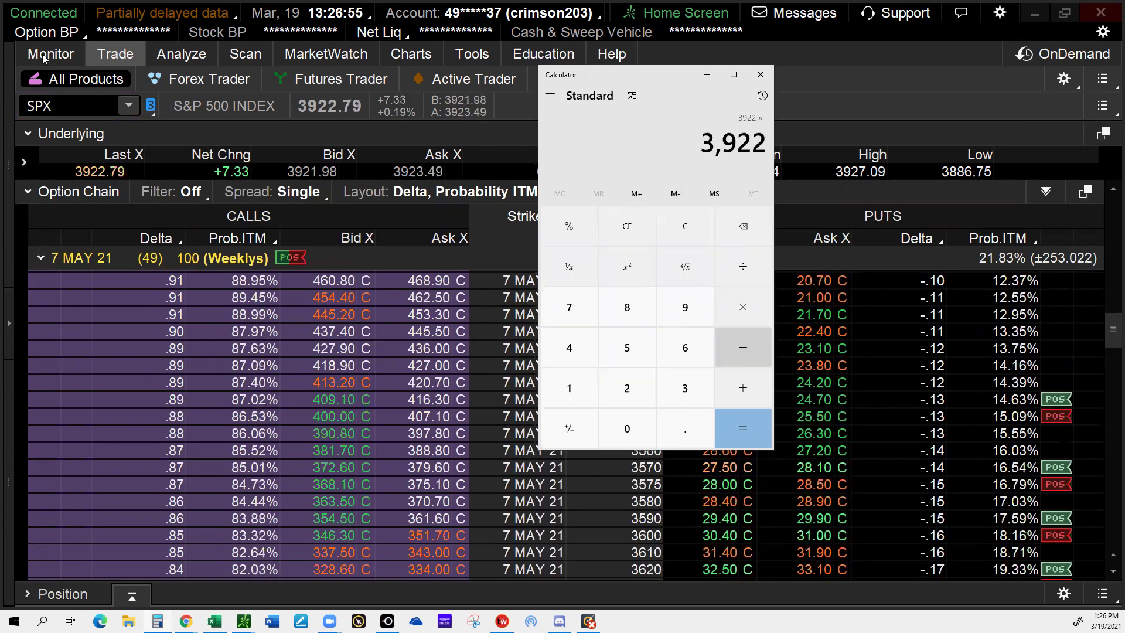
text(.9)
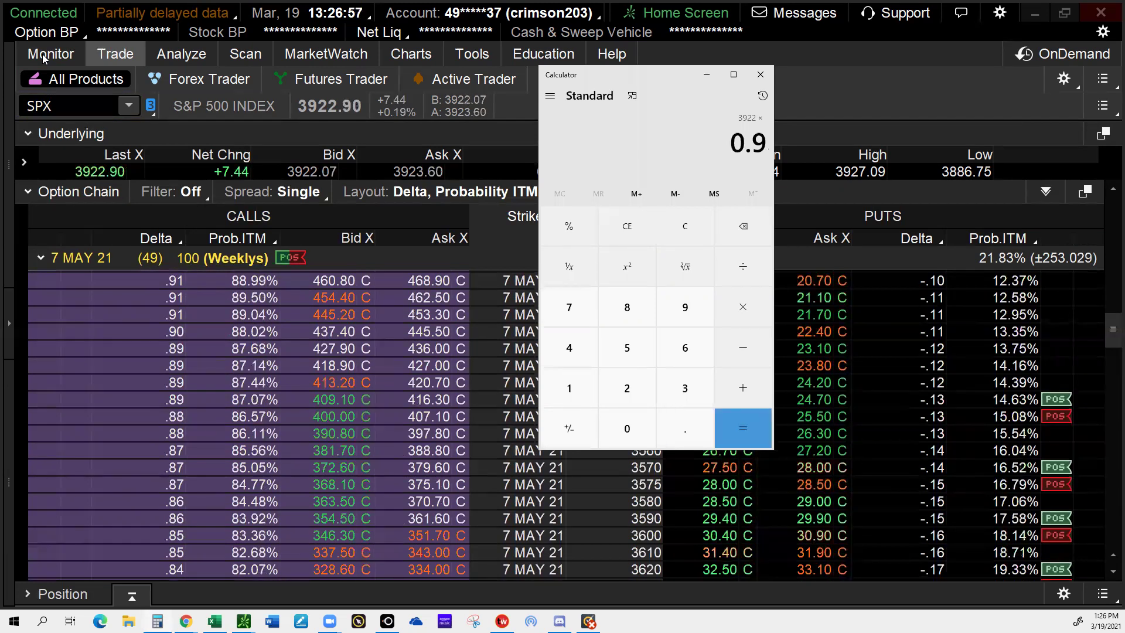
key(Return)
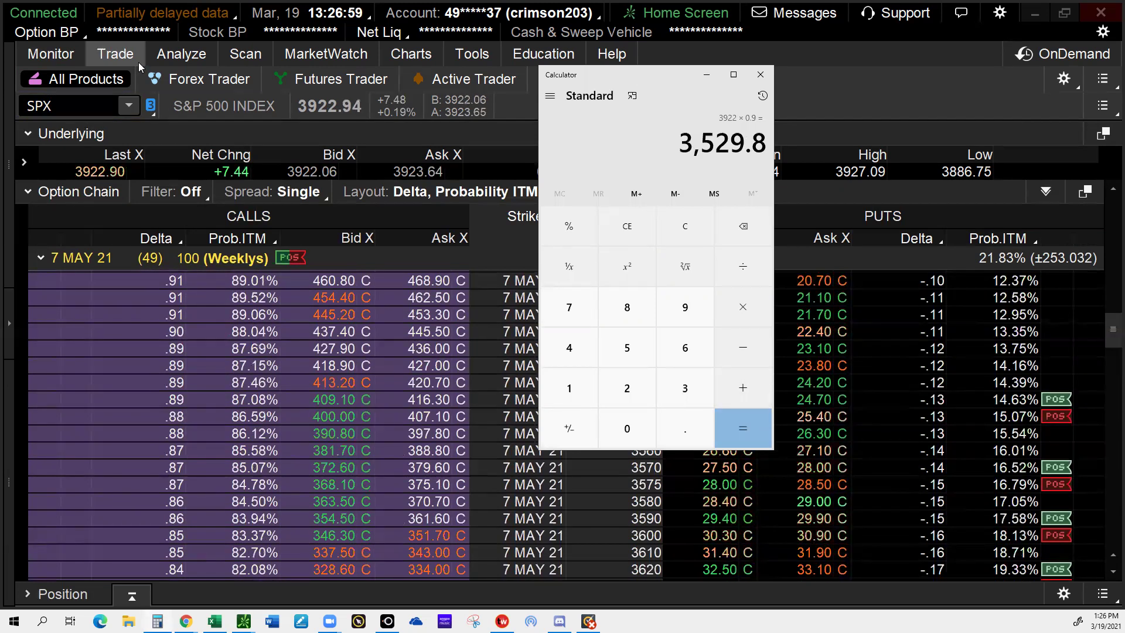
click(138, 62)
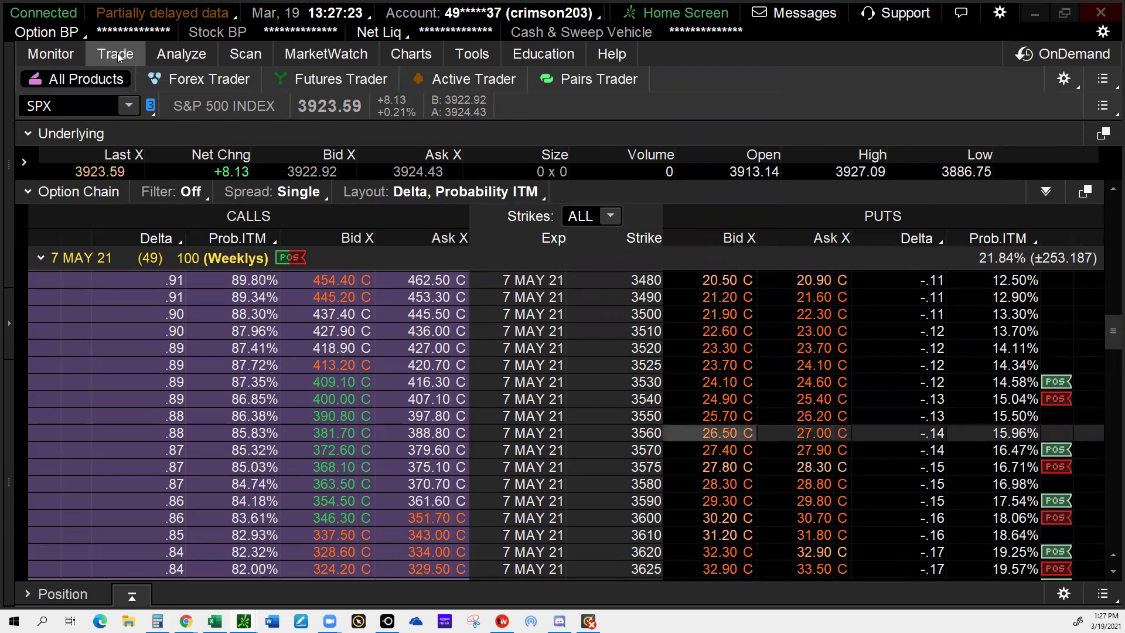
Step: Sell one SPX 7 MAY 21 3560/3550 put vertical at a .90 credit limit and send the order
click(727, 432)
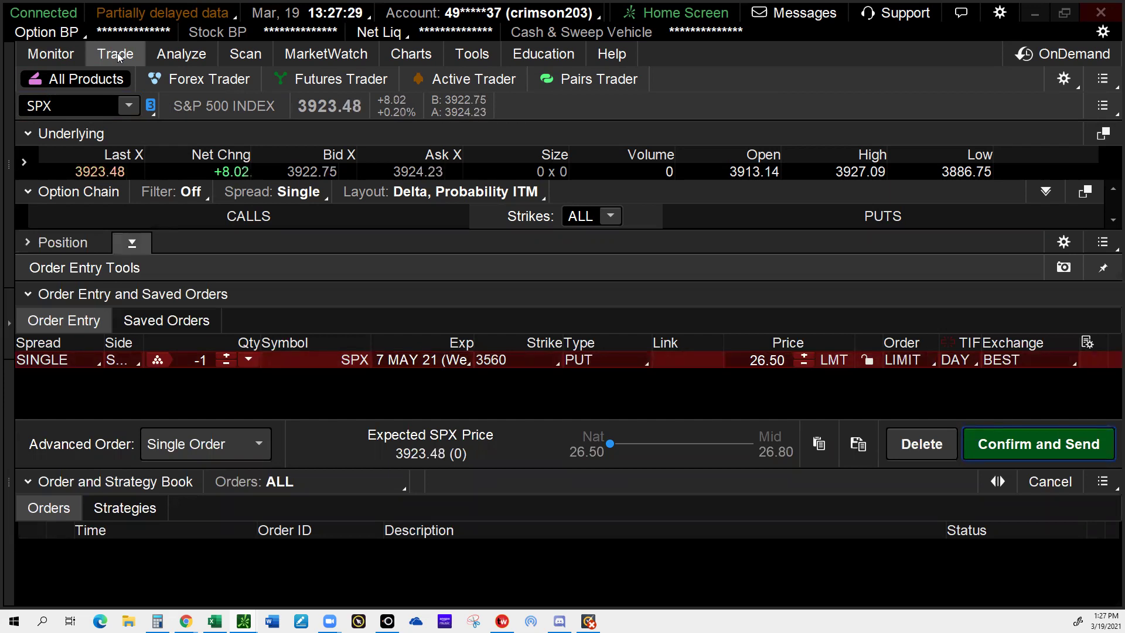
click(117, 55)
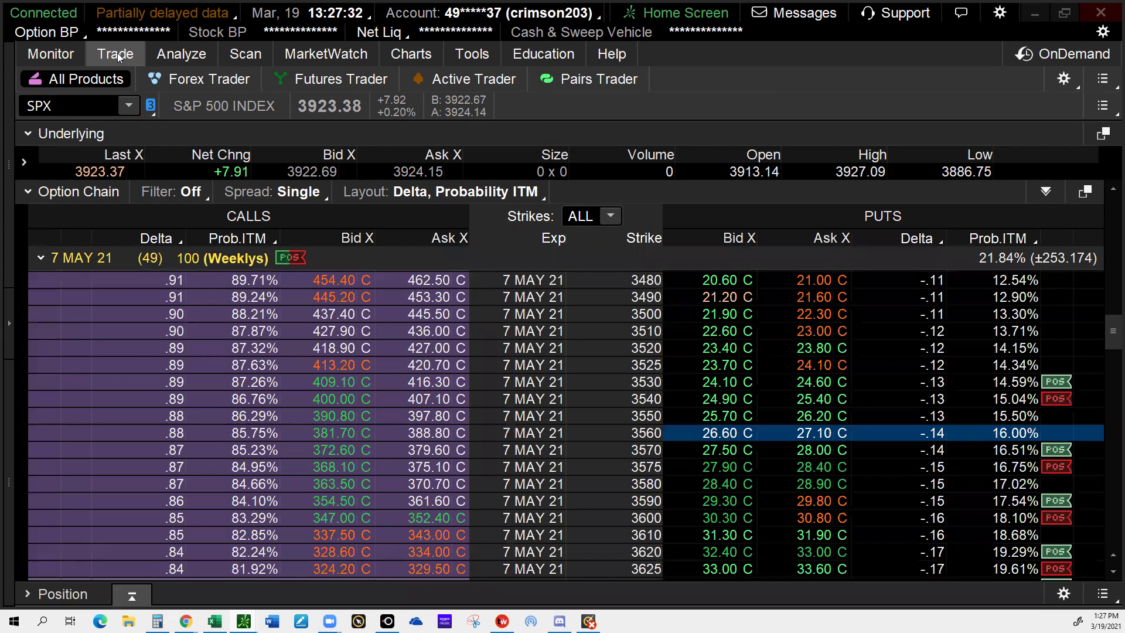
key(alt)
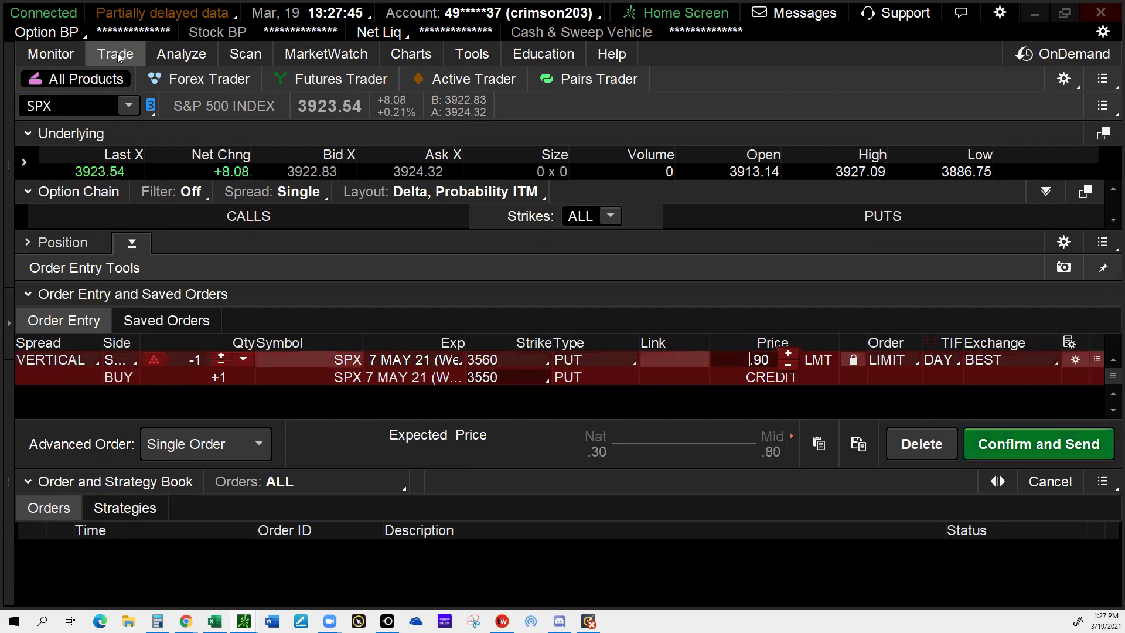
key(Return)
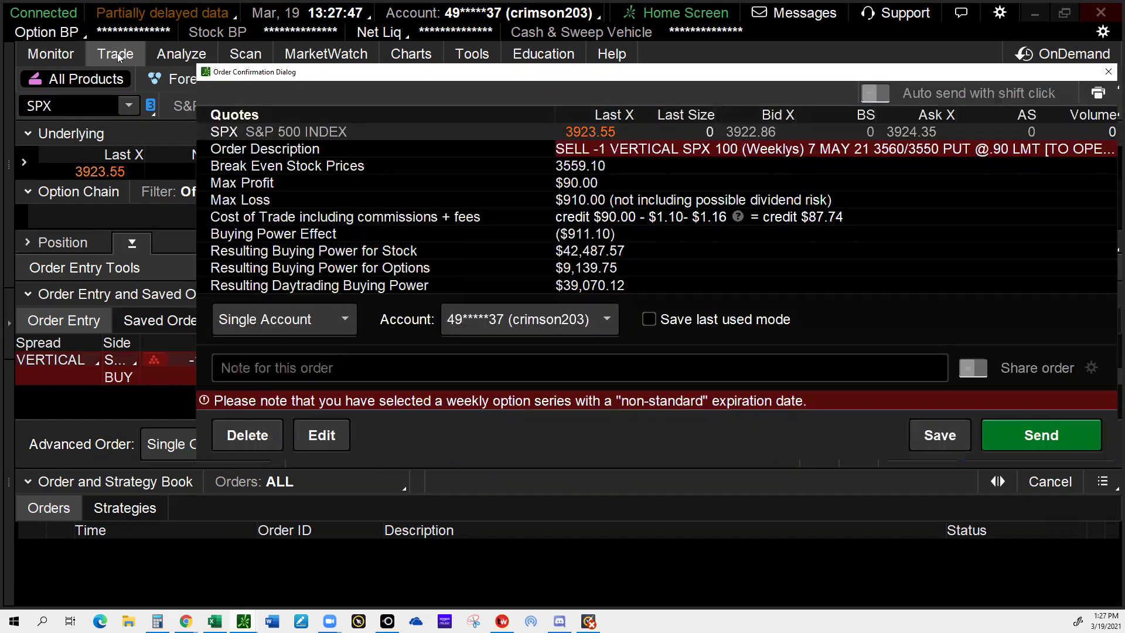
key(Escape)
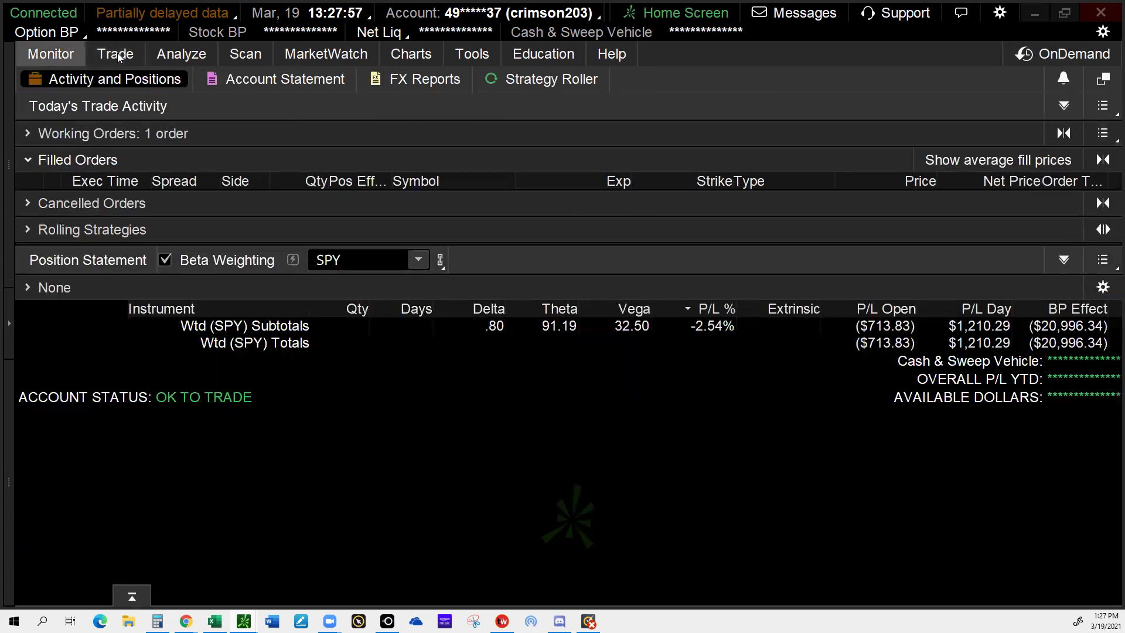
Step: Check the SPY-weighted position totals, then examine the 3910/3900/3880 butterfly's distance from its strike in the Credit Spreads spreadsheet
mouse_move(118, 55)
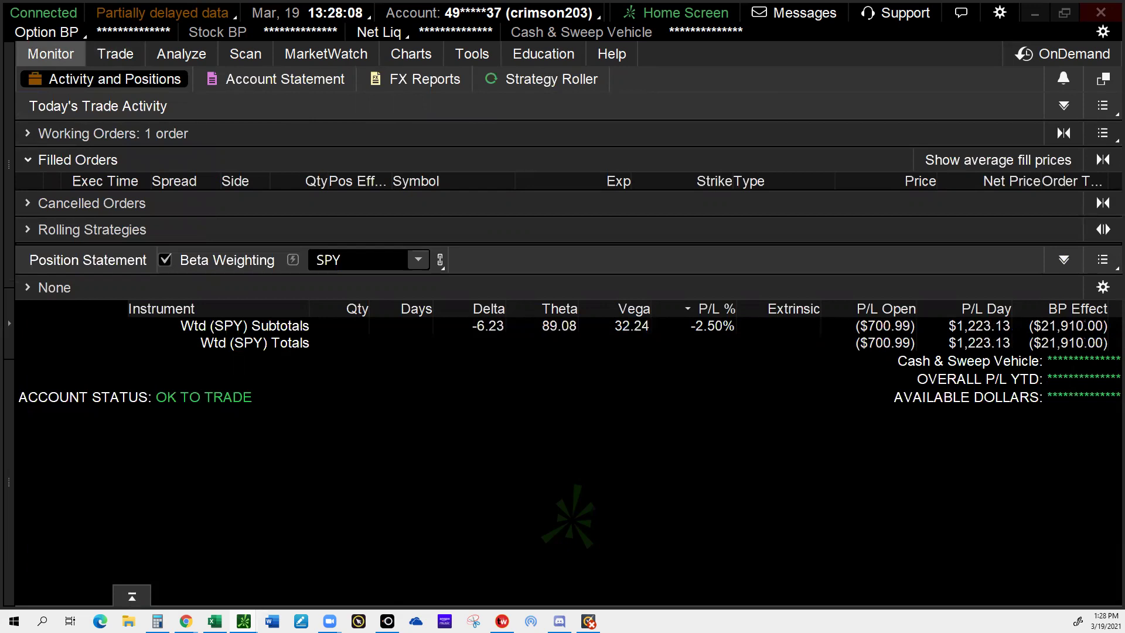
mouse_move(244, 621)
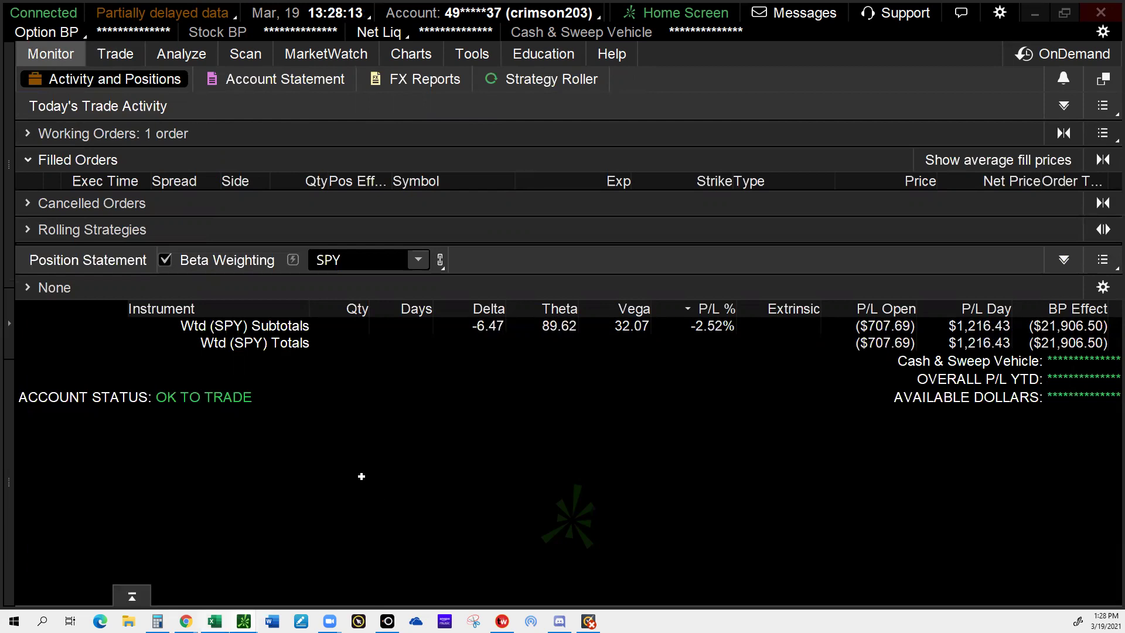
key(alt+Tab)
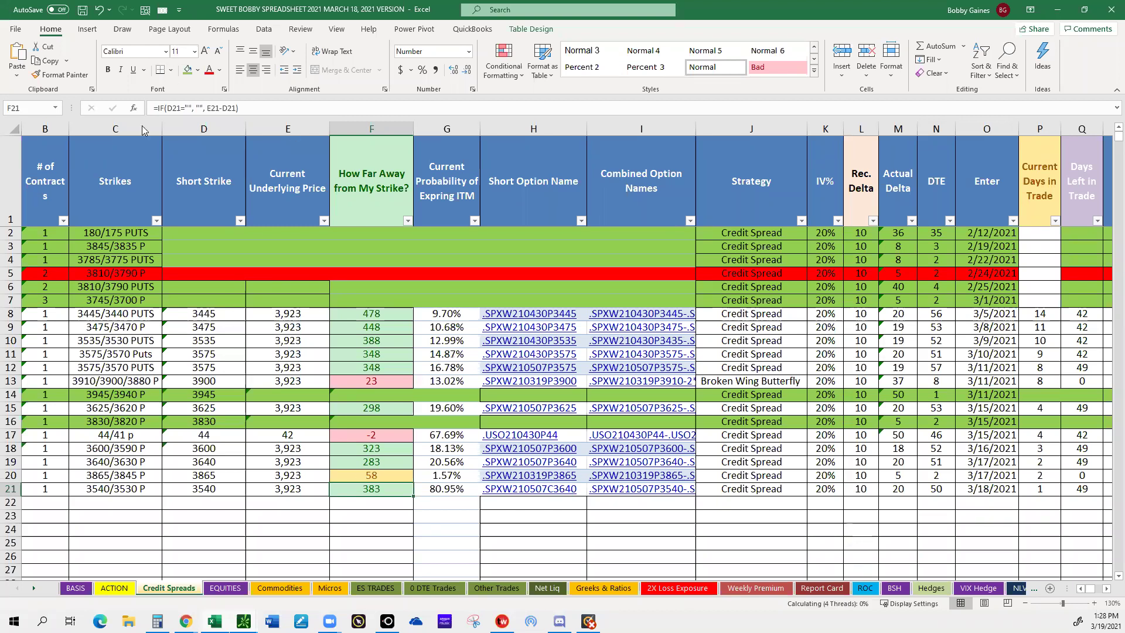
click(371, 381)
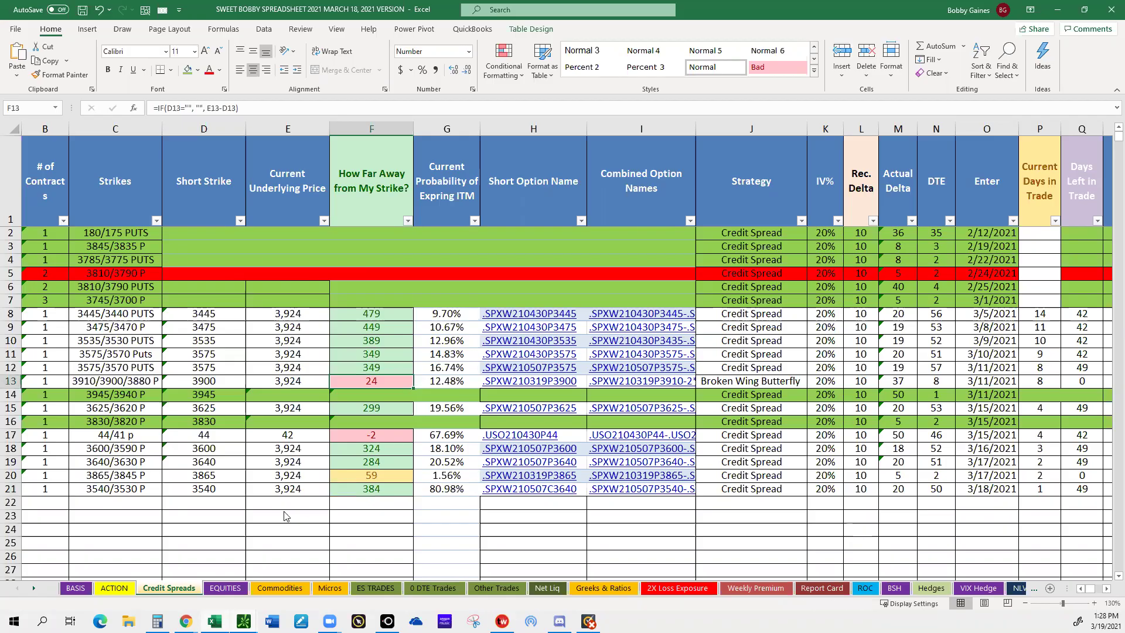
Step: Return to thinkorswim and show the SPX risk profile with simulated trades hidden
key(alt+Tab)
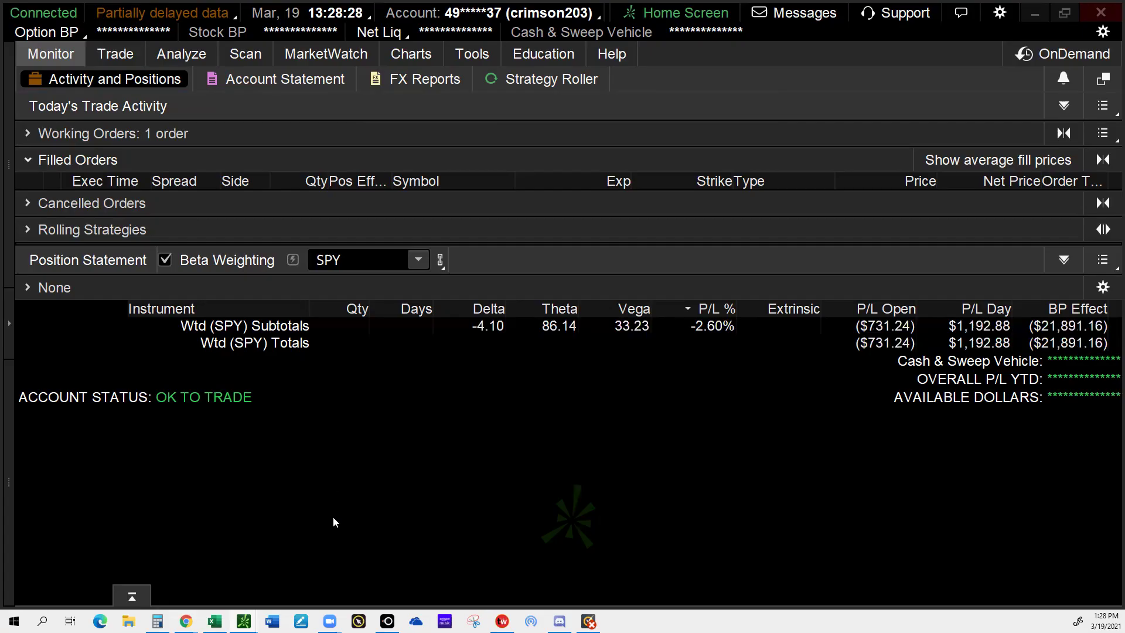
click(181, 54)
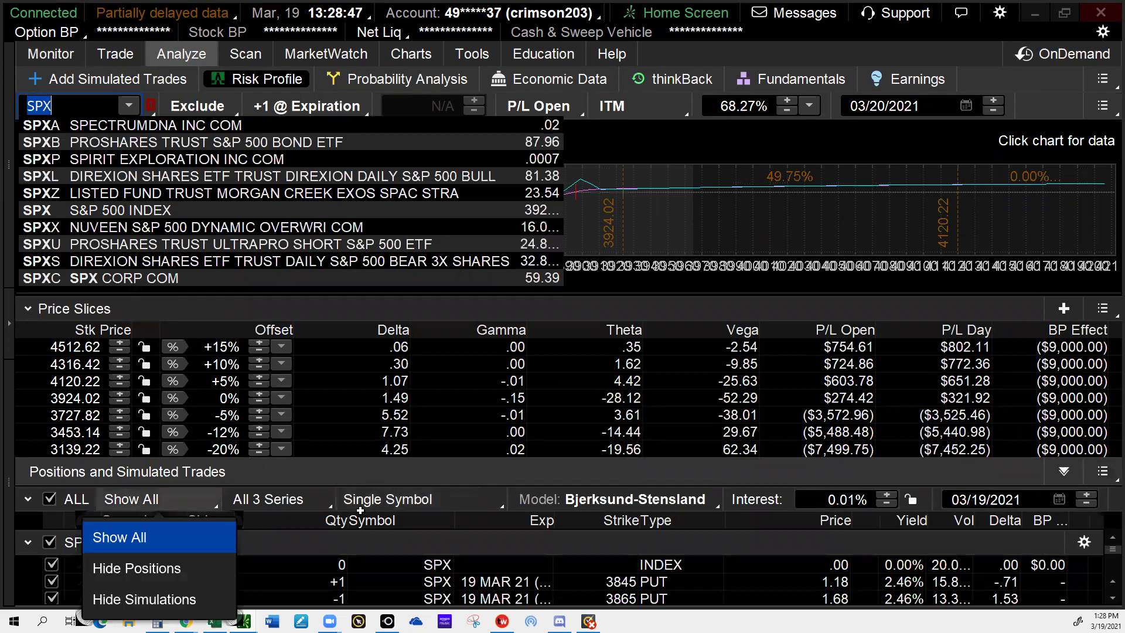
key(Down)
key(Down)
key(Return)
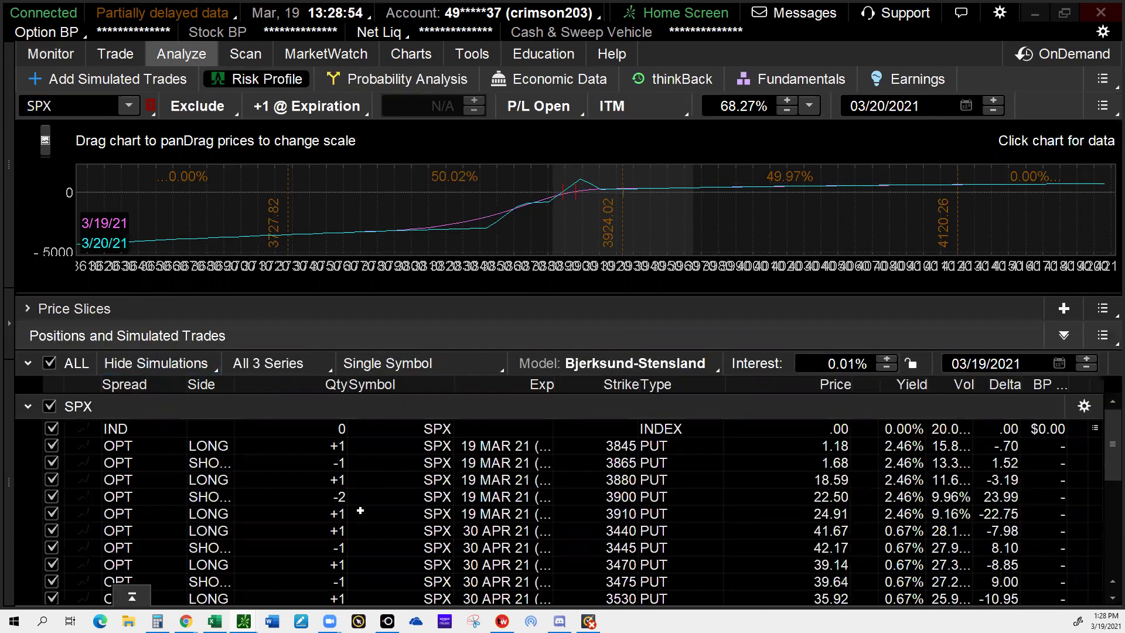
Step: Limit the SPX risk profile to the 19 MAR 21 3880, 3900 and 3910 puts of the butterfly and examine its curve
key(Down)
key(Down)
key(Down)
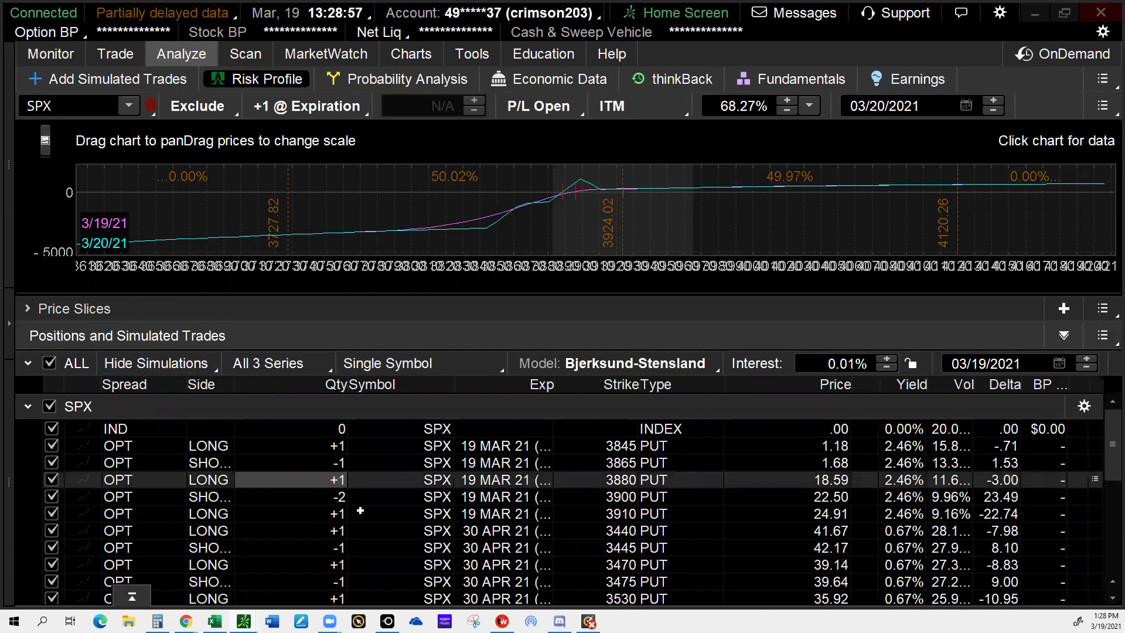
key(Down)
key(Down)
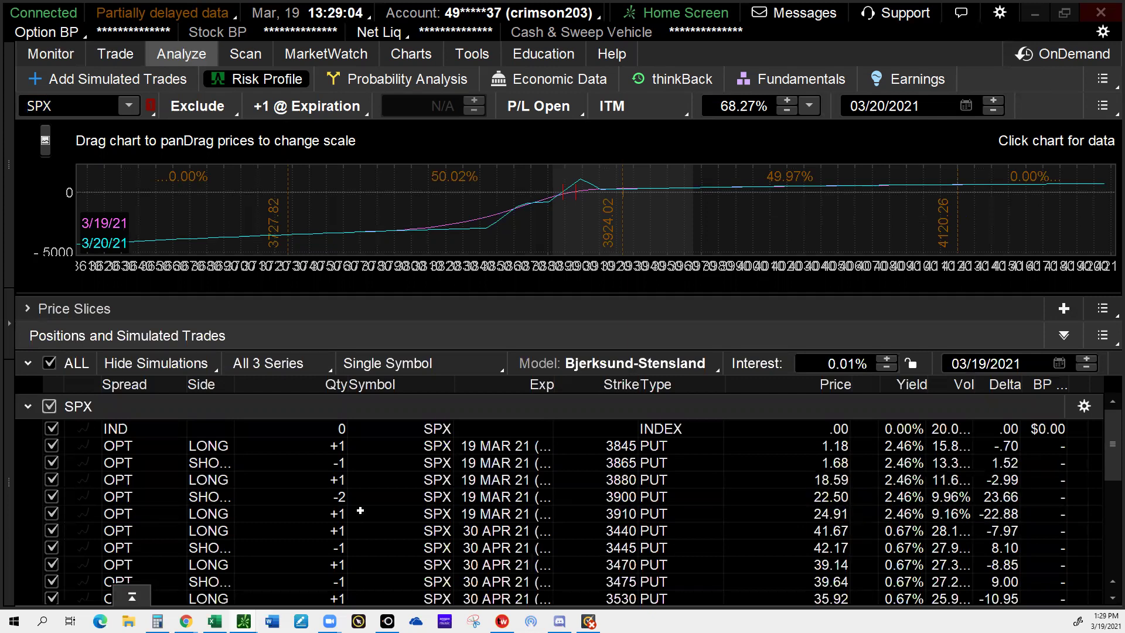
key(space)
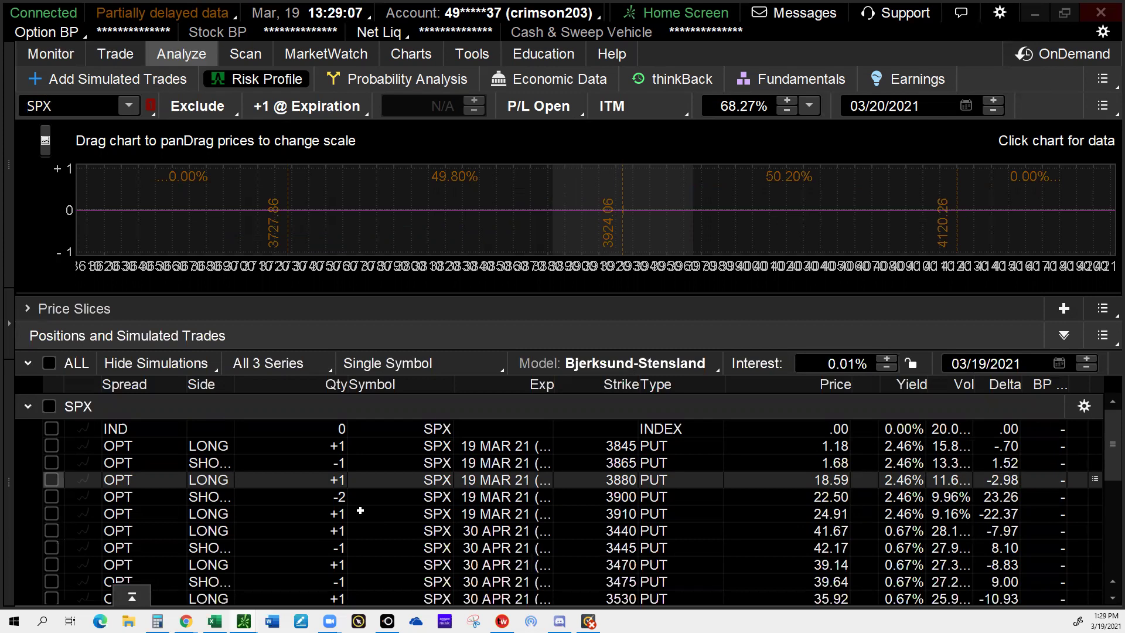
shift+click(360, 513)
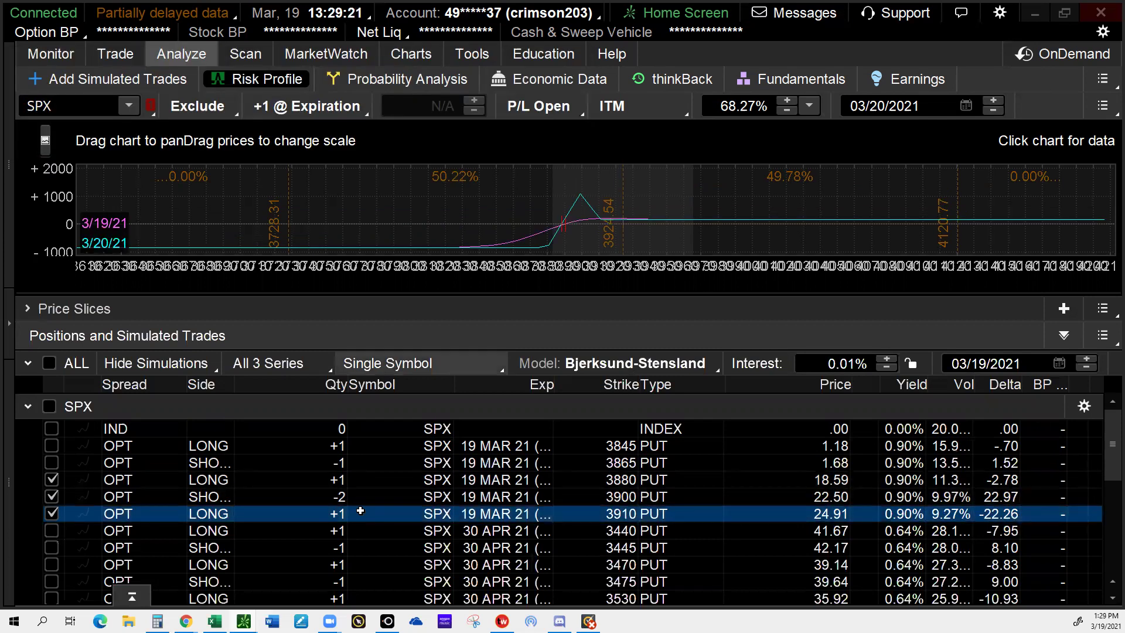
click(419, 363)
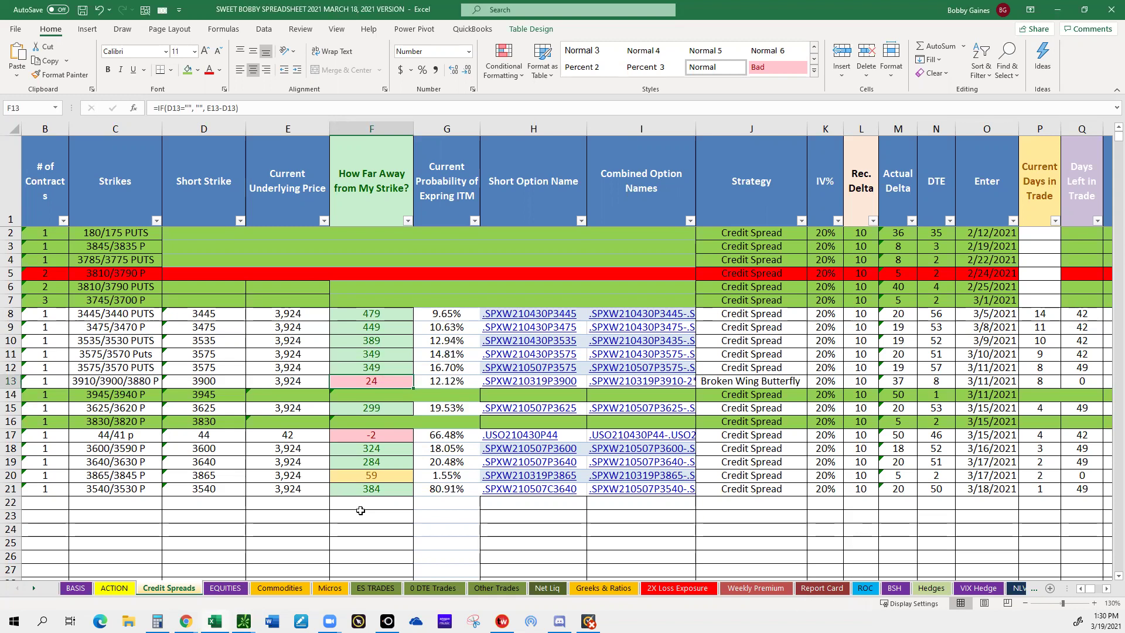
Step: Examine the current probability of expiring ITM for the open credit spreads, down to the 3865/3845 put spread
key(Right)
key(Down)
key(Down)
key(Down)
key(Down)
key(Down)
key(Down)
key(Down)
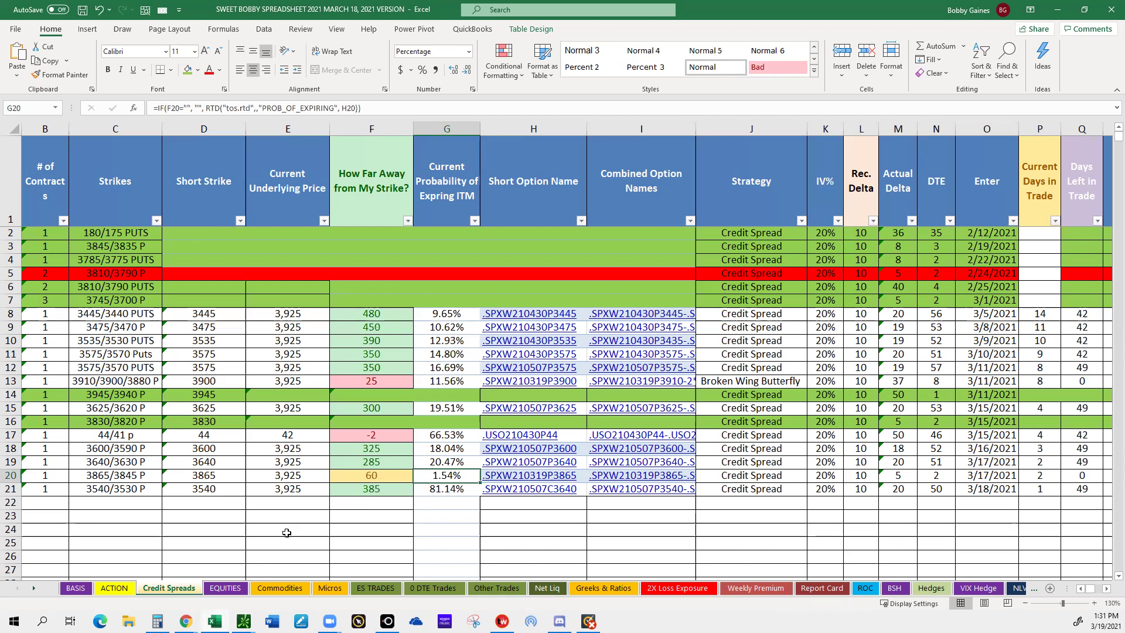
Step: Check the DIA 324 put's open profit in the EQUITIES sheet, then the premium capture figures in the Weekly Premium sheet
click(225, 589)
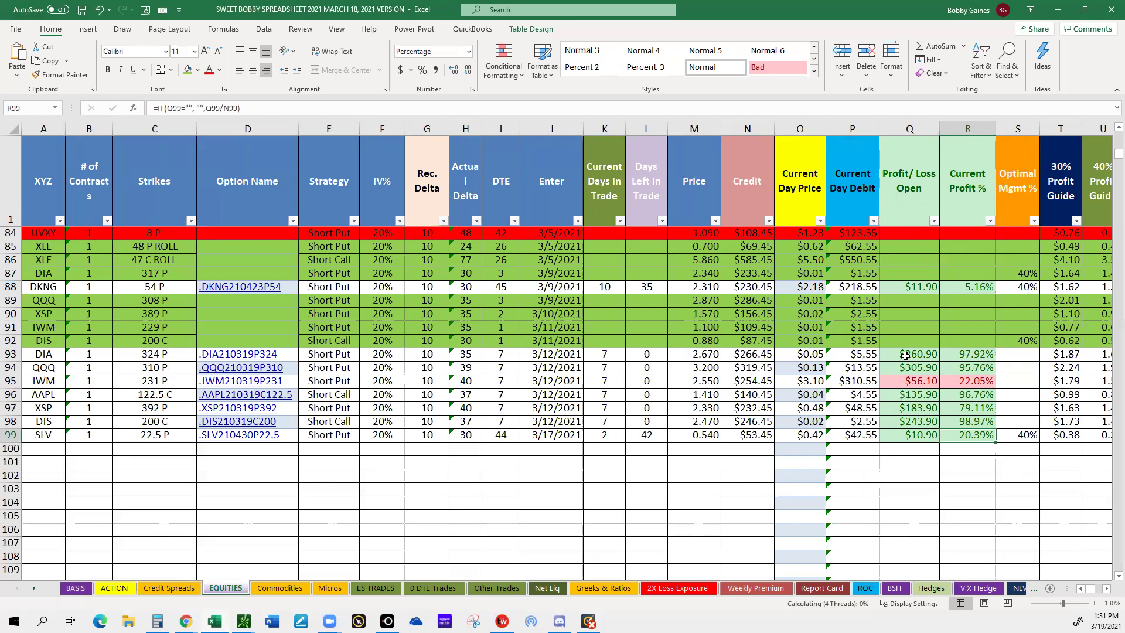
click(905, 355)
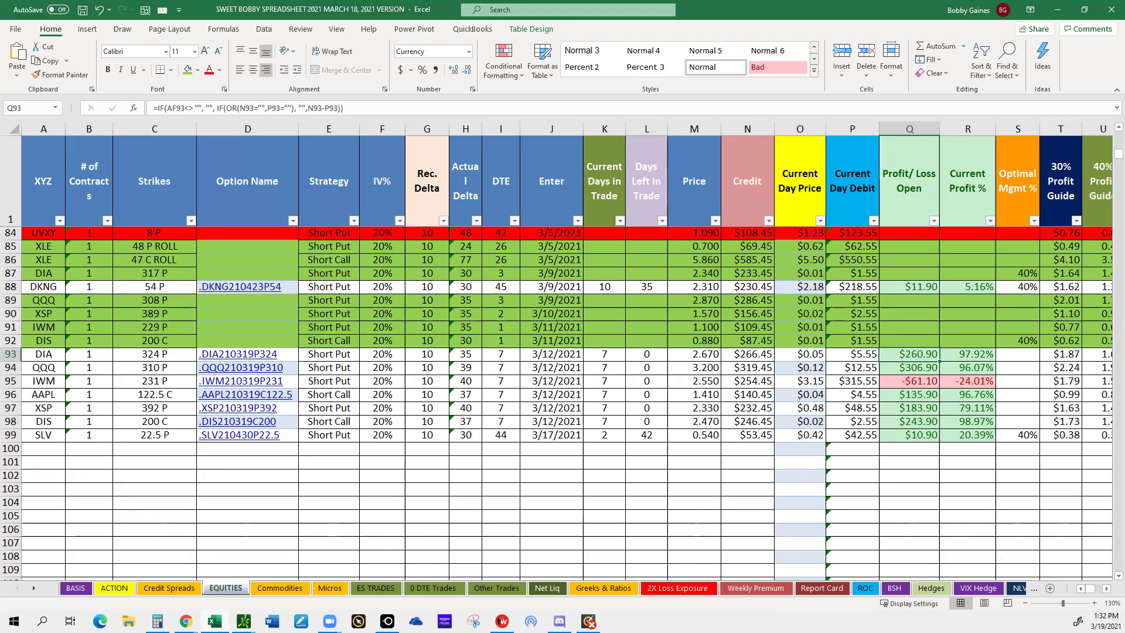
click(756, 587)
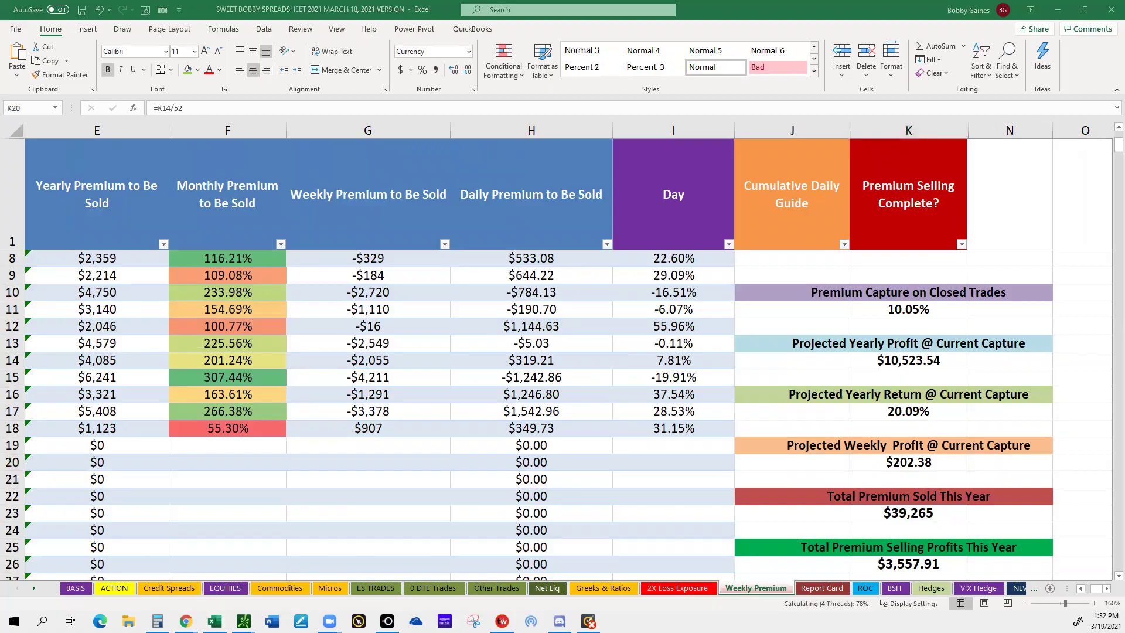
drag(732, 146, 1058, 580)
drag(762, 114, 410, 0)
Step: Review the long option positions in the BASIS sheet, examine the DIA 345 P row, and return to the EQUITIES sheet
key(ctrl+Page_Up)
key(ctrl+Page_Up)
key(ctrl+Page_Up)
key(ctrl+Page_Up)
key(ctrl+Page_Up)
key(ctrl+Page_Up)
key(ctrl+Page_Up)
key(ctrl+Page_Up)
key(ctrl+Page_Up)
key(ctrl+Page_Up)
key(ctrl+Page_Up)
key(ctrl+Page_Up)
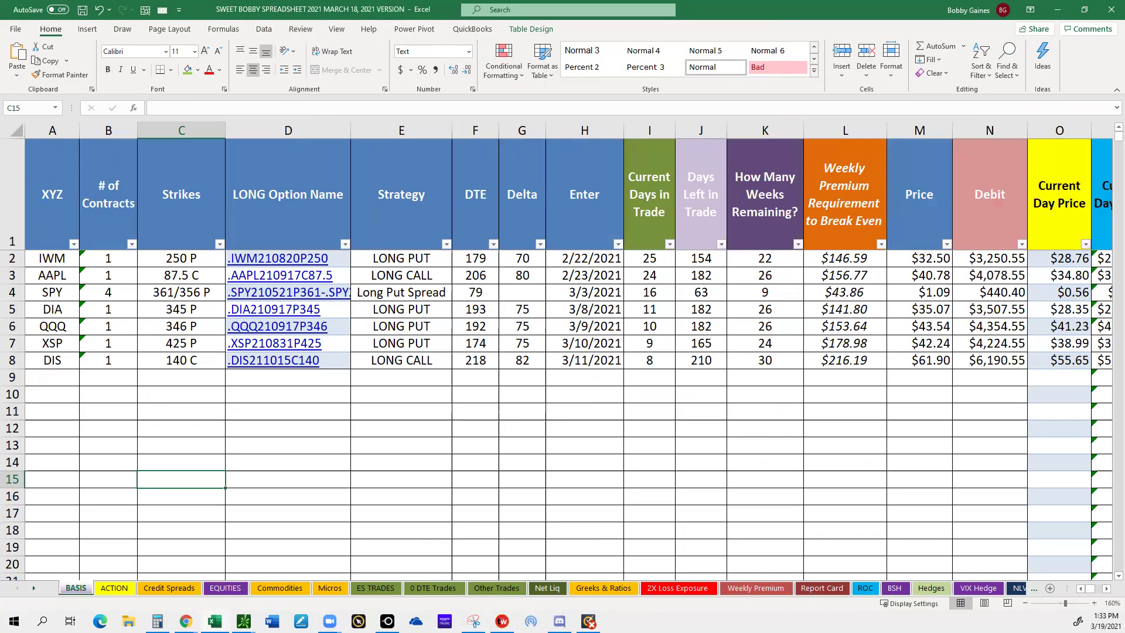
click(12, 309)
scroll(980, 420, down, 3)
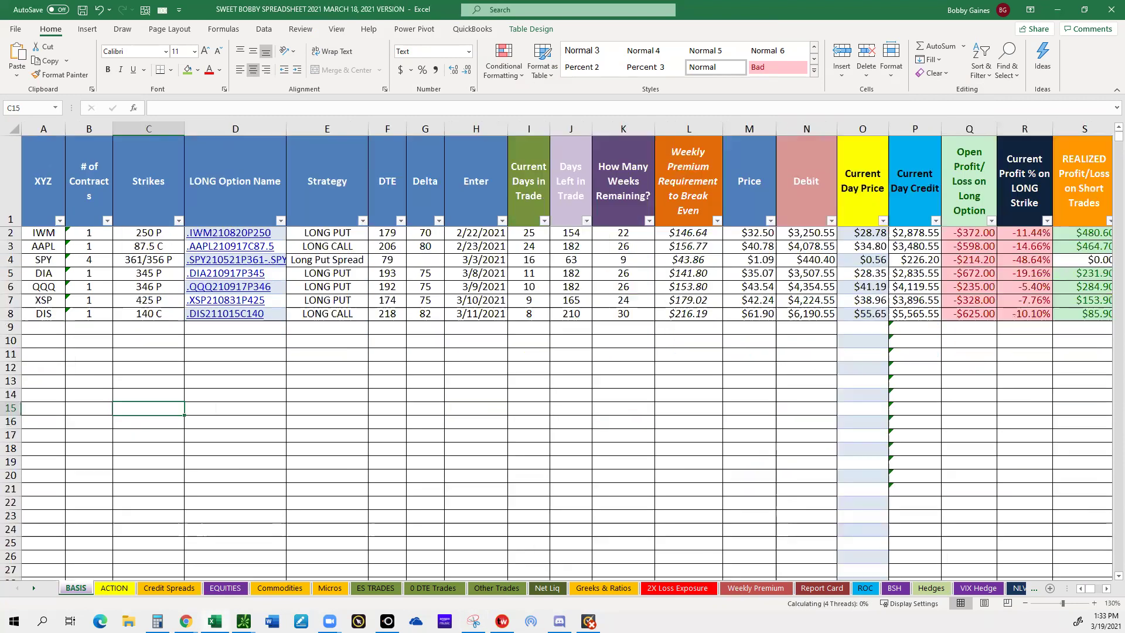
scroll(980, 420, down, 1)
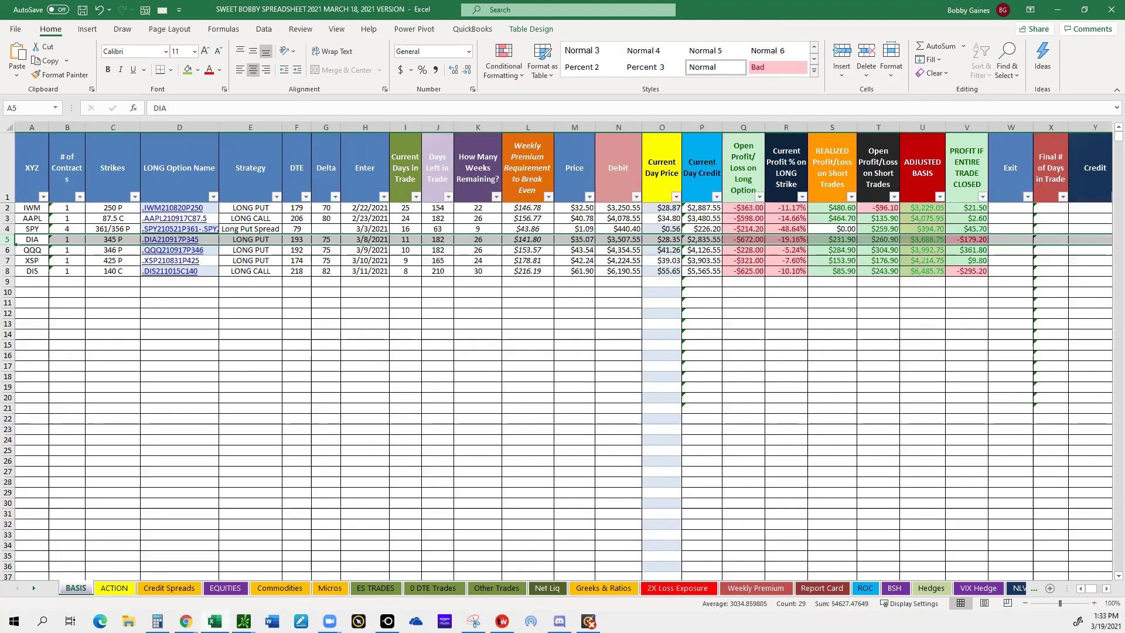
key(ctrl+Page_Down)
key(ctrl+Page_Down)
key(ctrl+Page_Down)
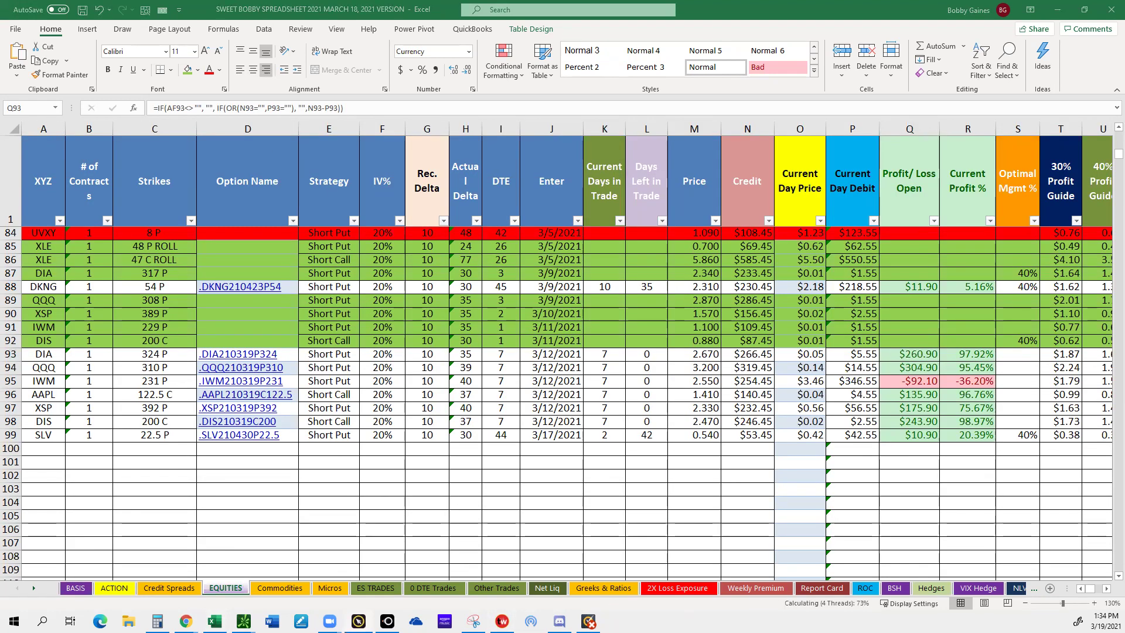
Step: Switch to thinkorswim and buy to close one DIA 19 MAR 21 324 put at a .05 limit
key(alt+Tab)
click(281, 464)
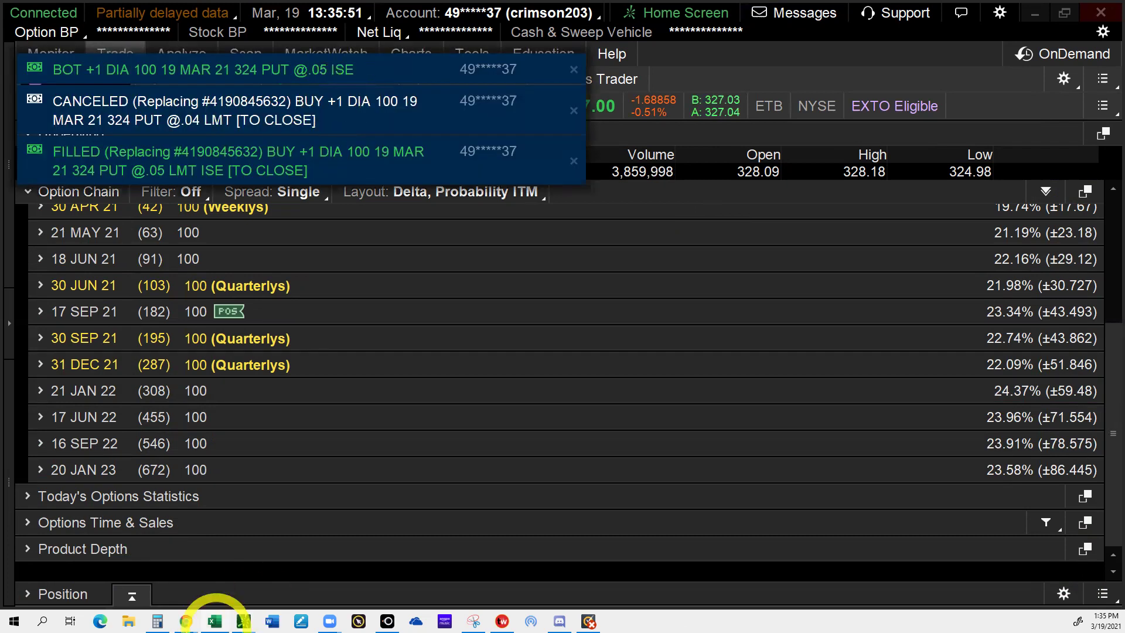
Step: Return to Excel, clear the DIA 324 P's option name in the EQUITIES sheet and set its current day price to .05
click(215, 620)
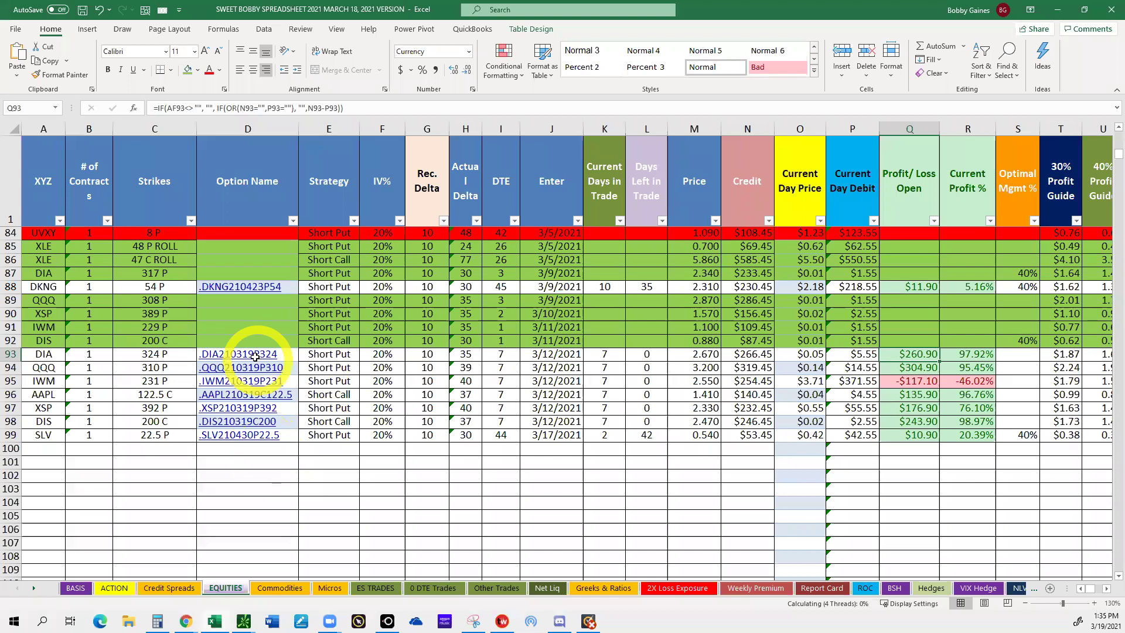
click(252, 354)
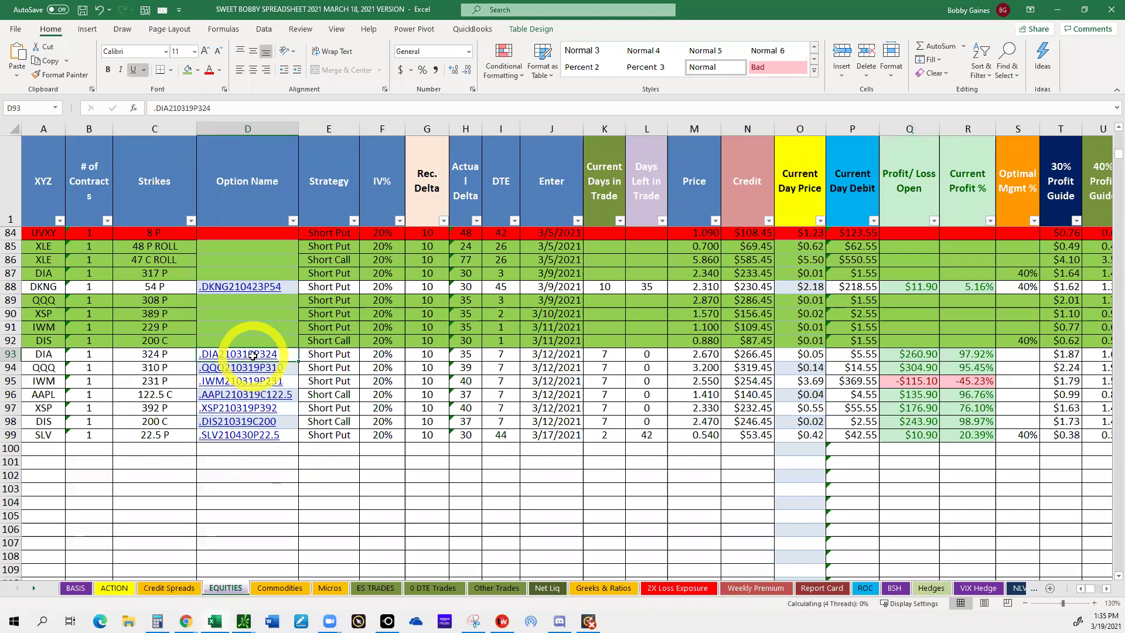
key(Delete)
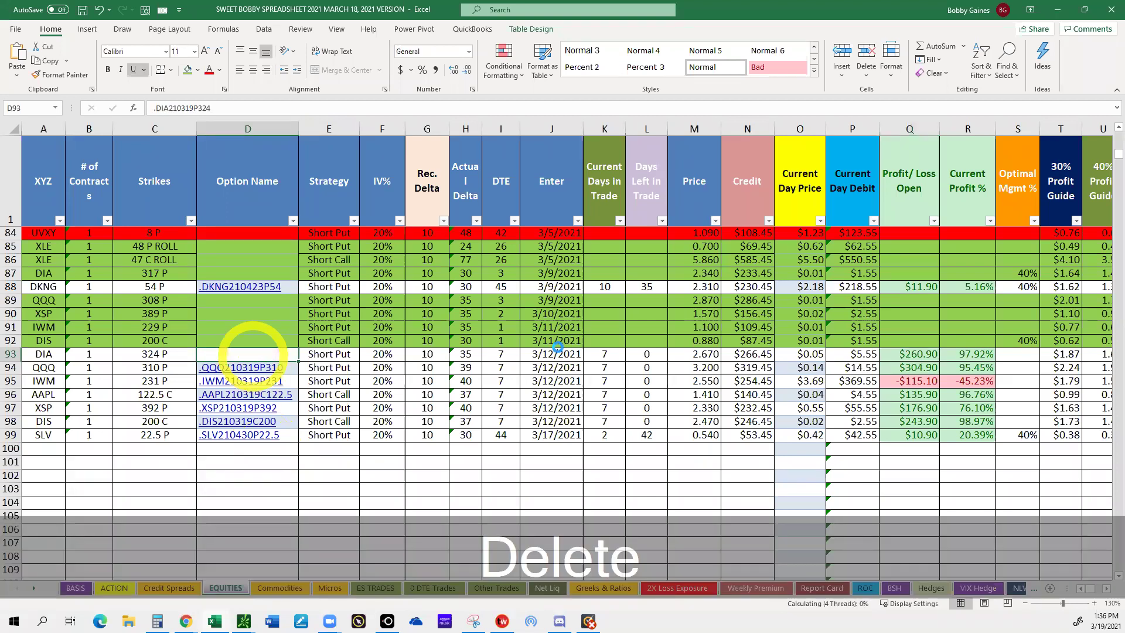
click(806, 356)
text(.05)
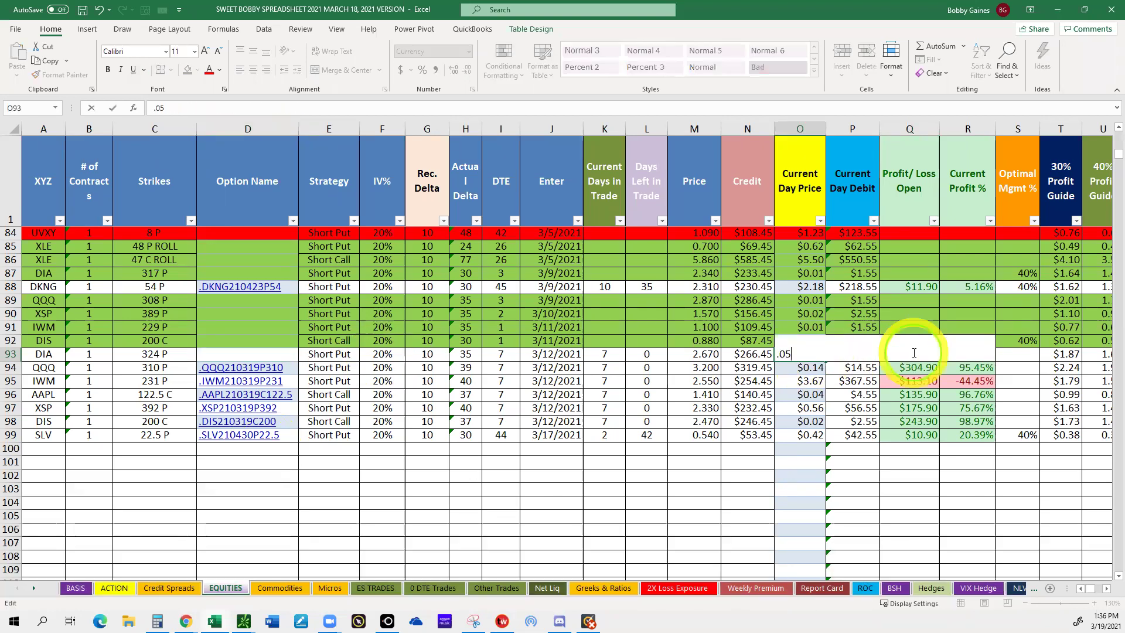
click(1012, 354)
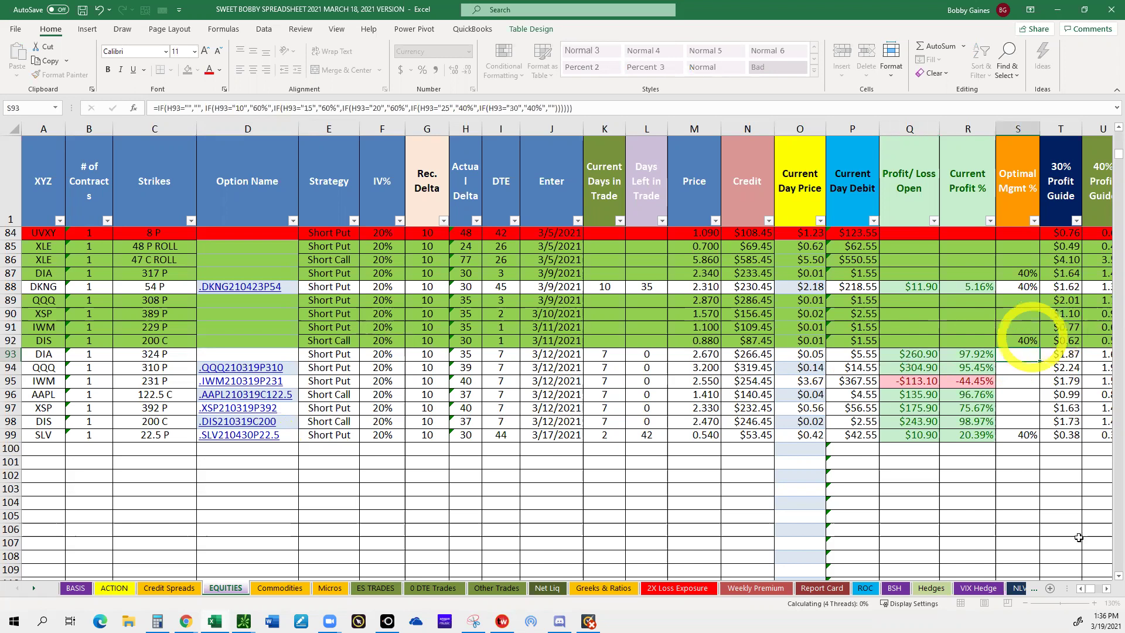
Step: Enter 3/19/21 as the exit date of the DIA 324 P trade
click(1106, 590)
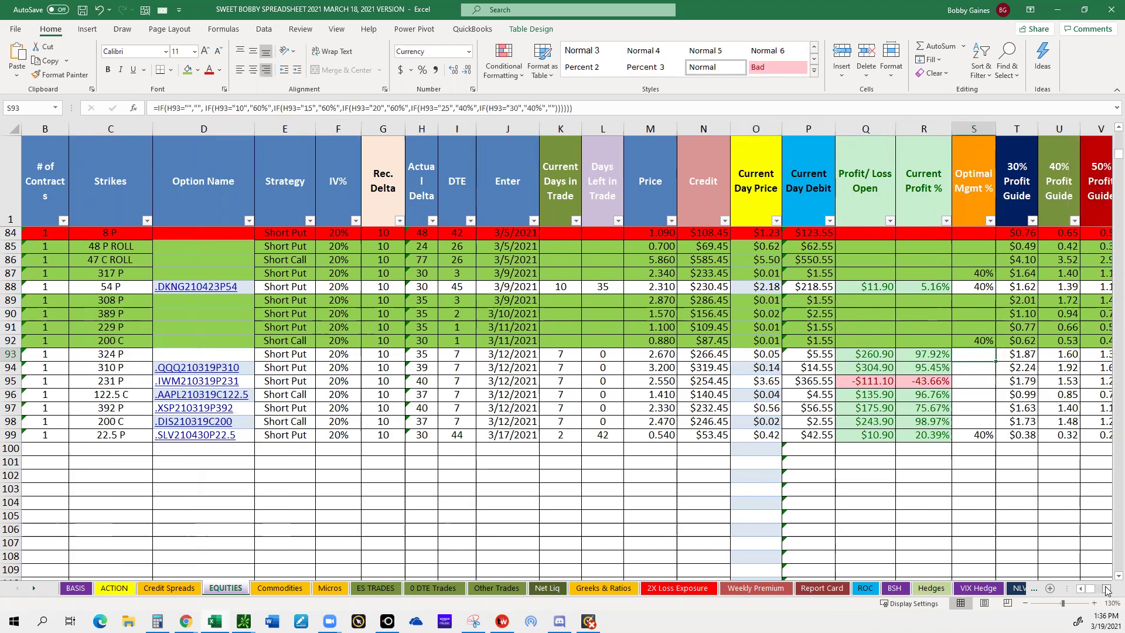
click(1106, 590)
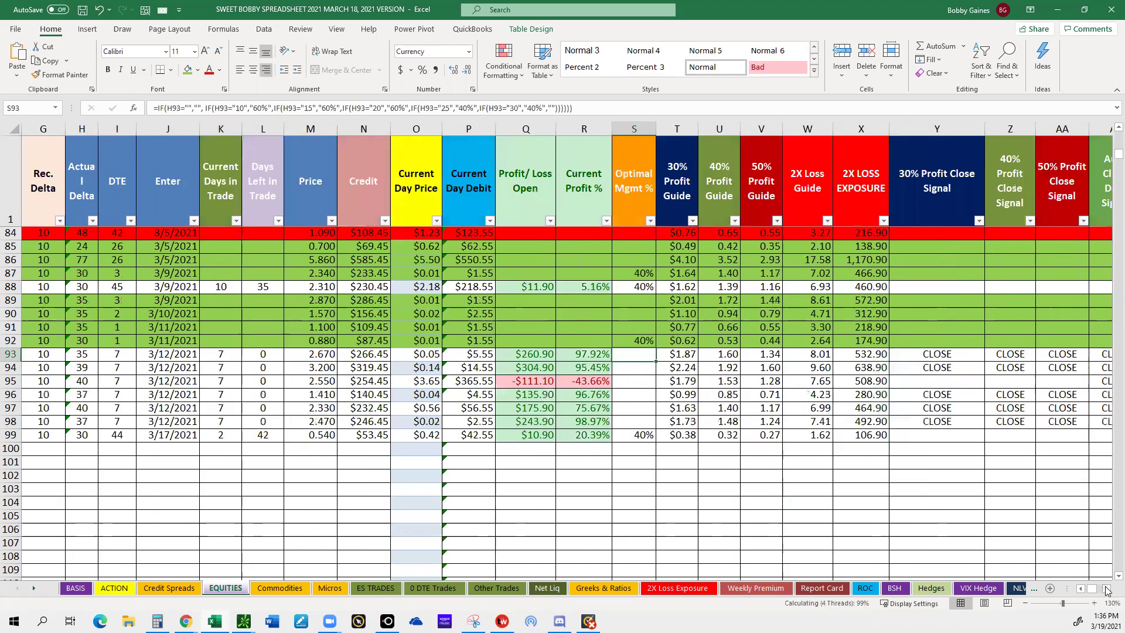
click(1106, 590)
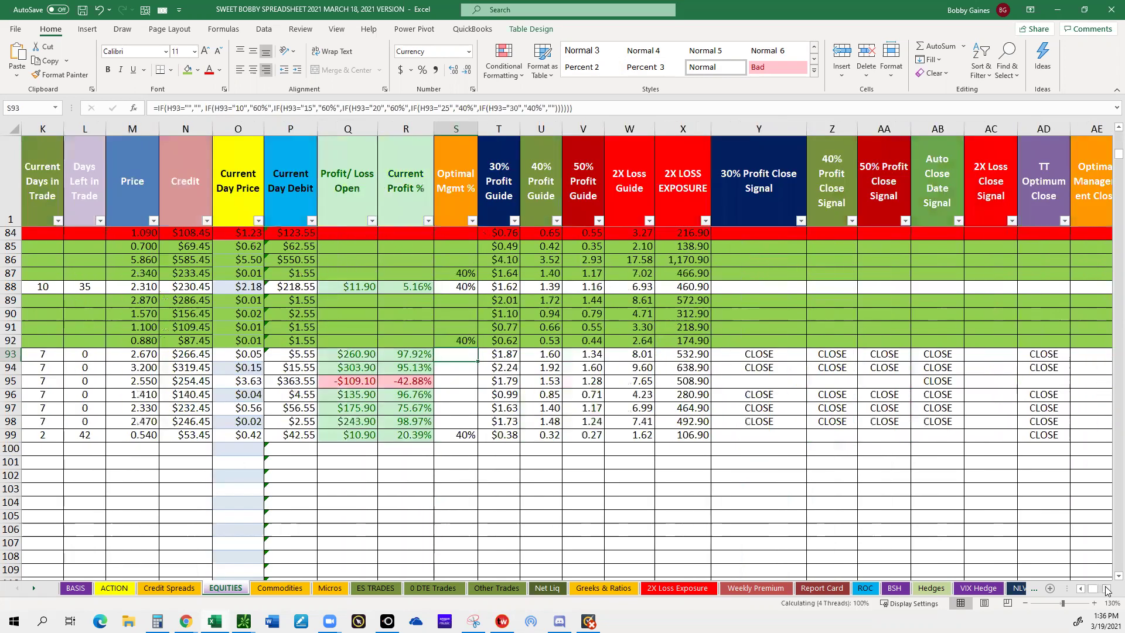
scroll(867, 352, right, 3)
click(860, 354)
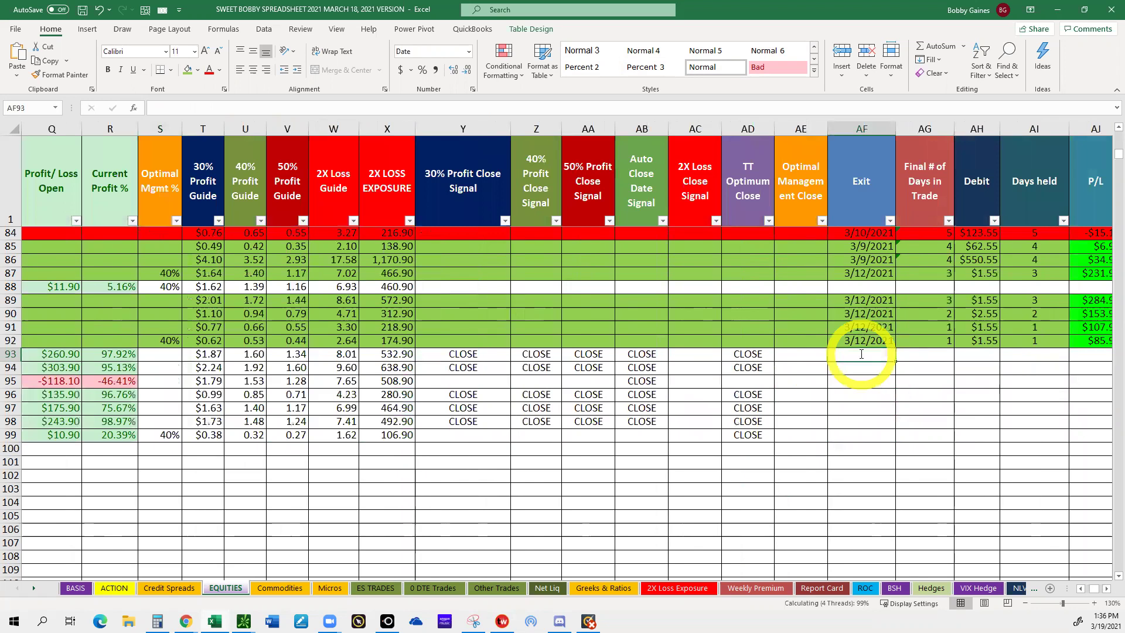
text(3/19/2)
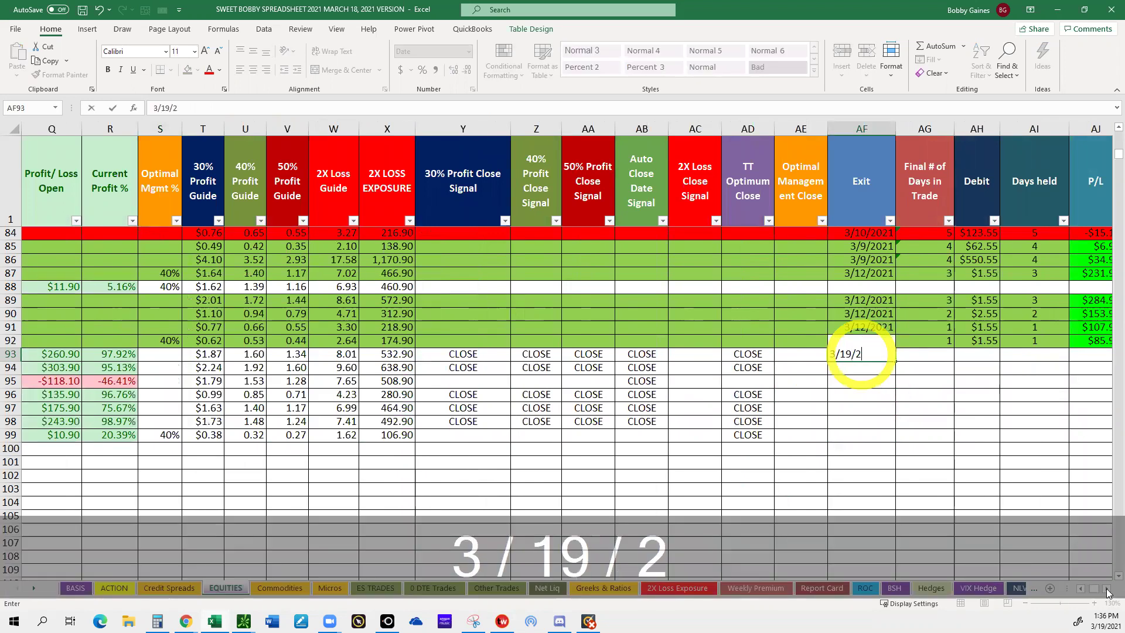
text(1)
key(Tab)
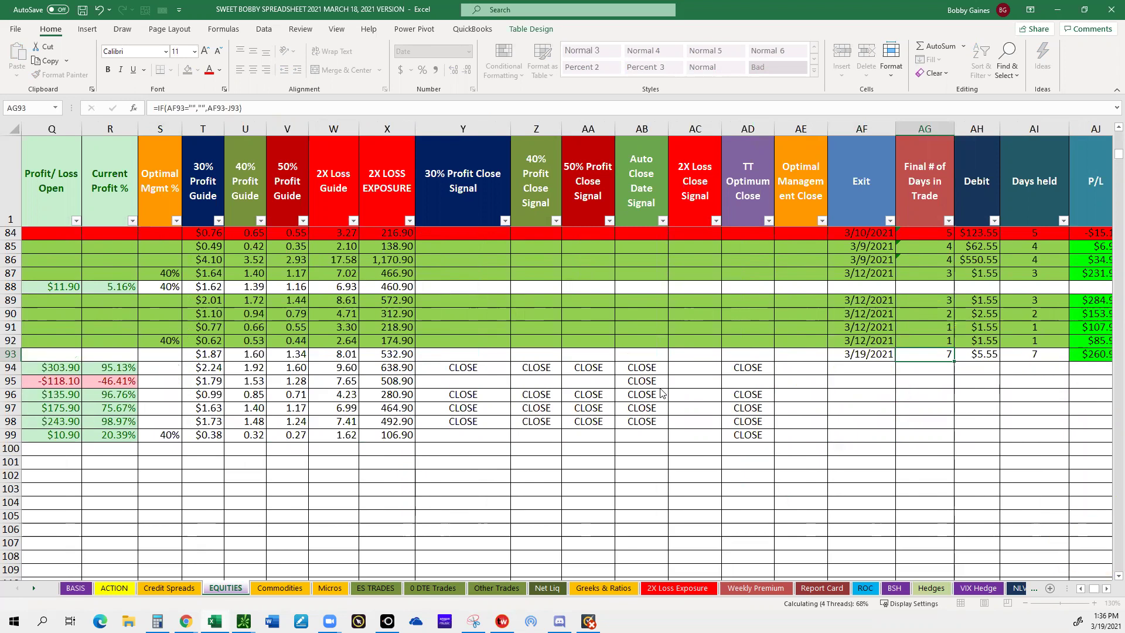
Step: Set the note of the DIA 324 P trade to 50% Profit Close
scroll(661, 392, right, 1)
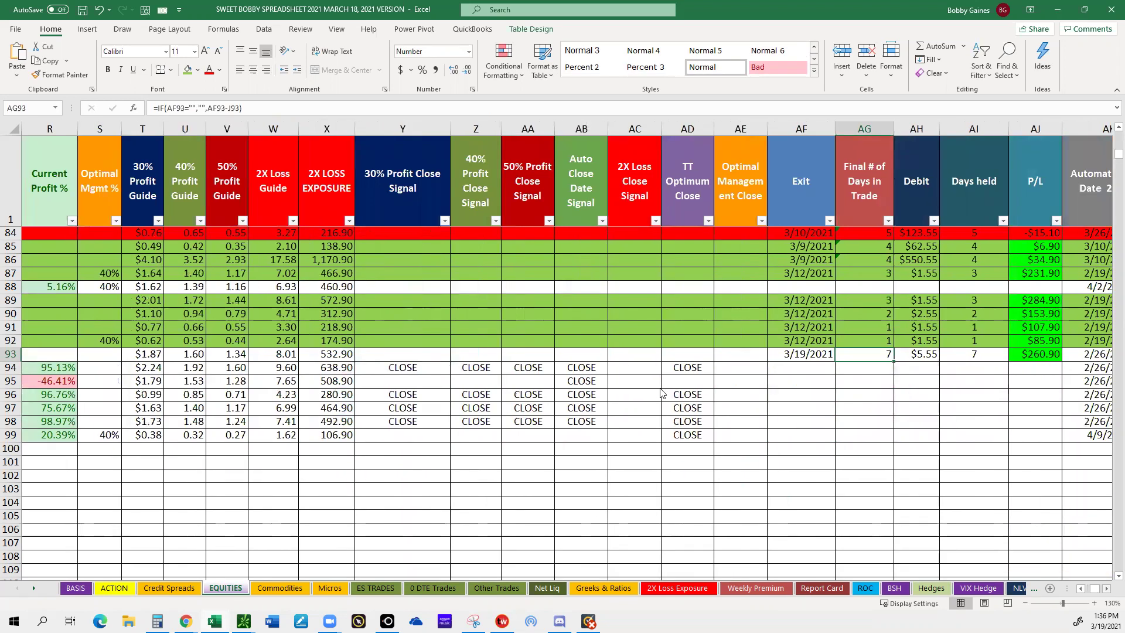
scroll(661, 392, right, 8)
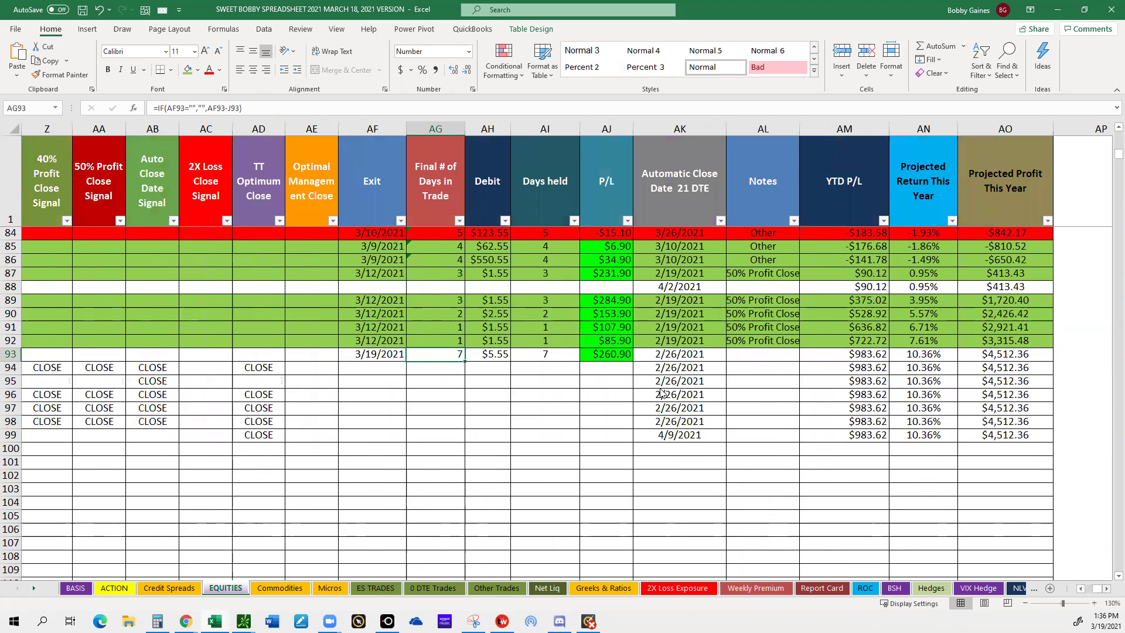
scroll(661, 393, right, 1)
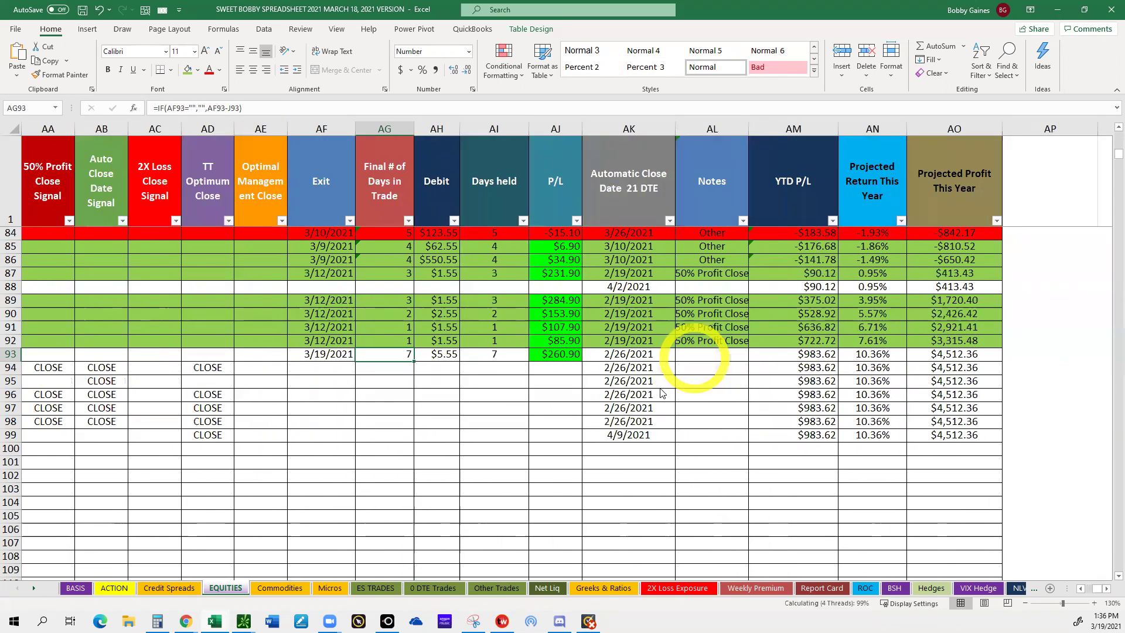
click(681, 356)
click(754, 356)
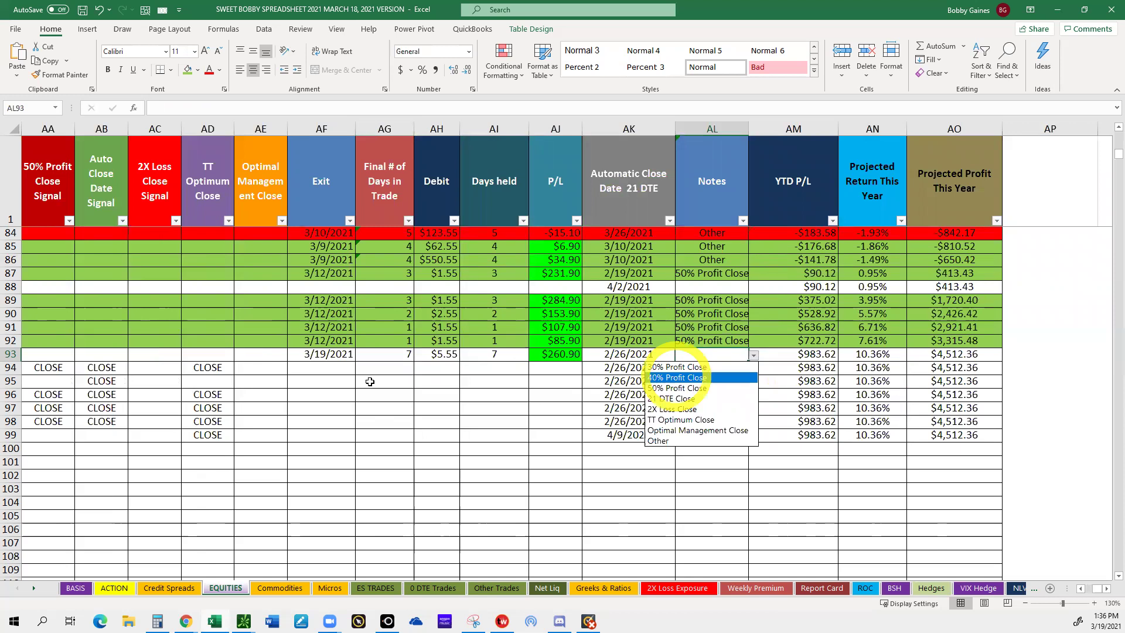
key(Down)
key(Return)
Step: Fill the entire row of the closed DIA 324 P trade with green
click(952, 353)
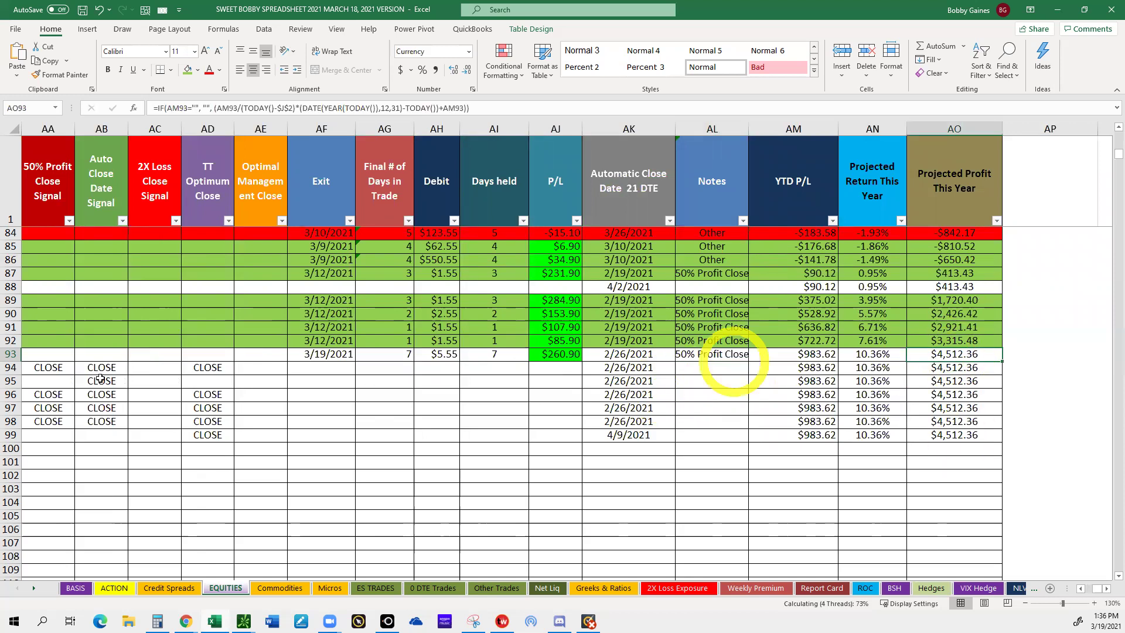
drag(677, 359, 35, 354)
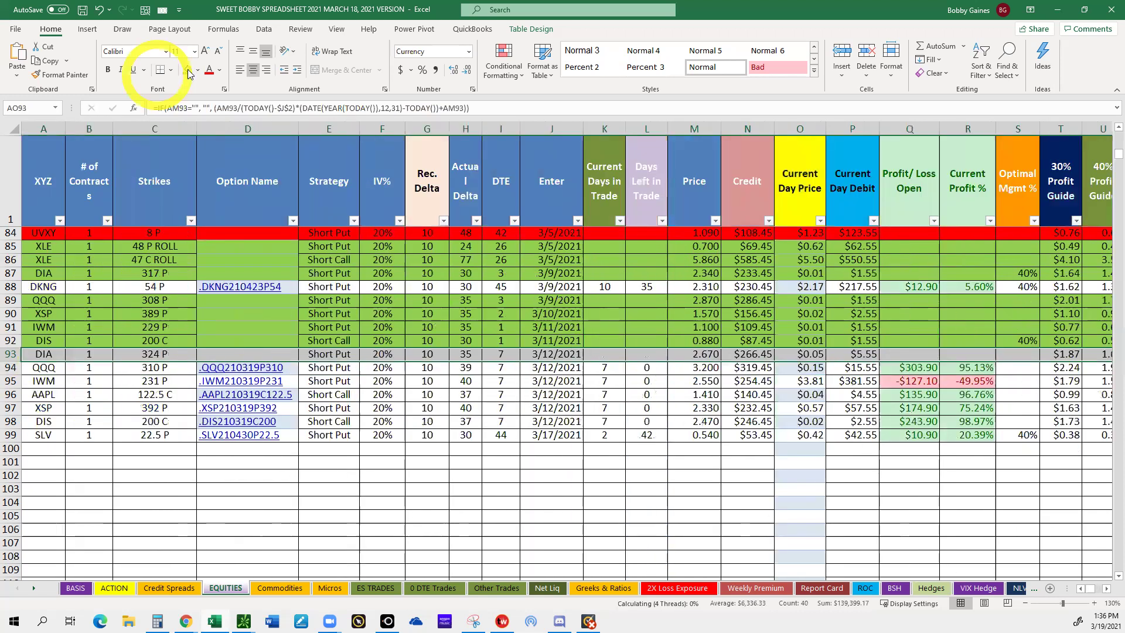
click(188, 69)
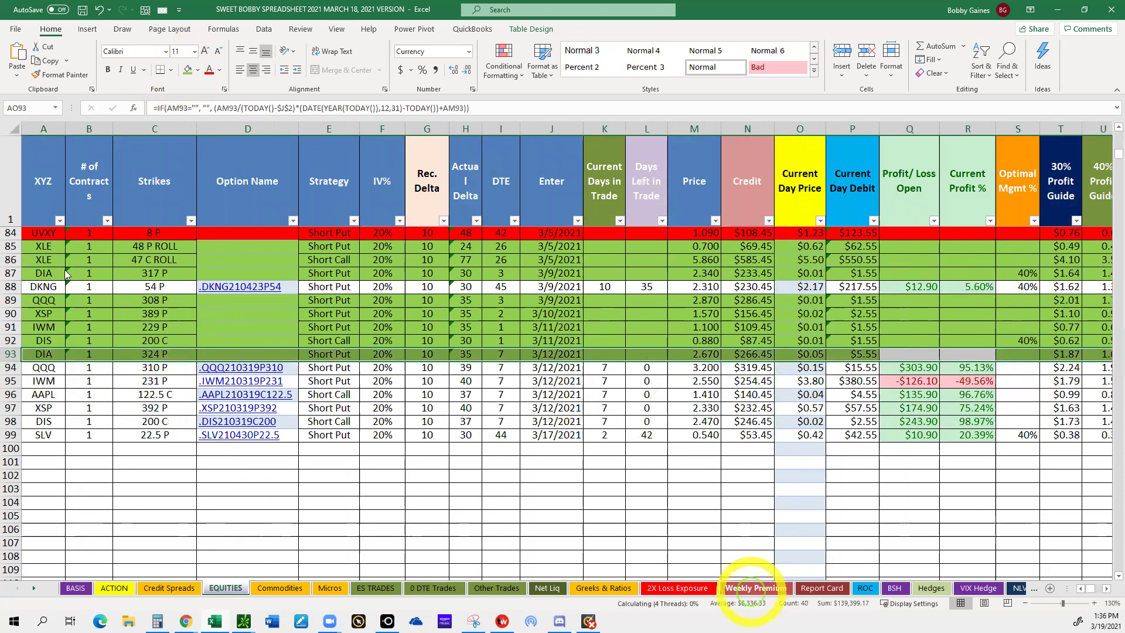
Step: Check the premium capture and projected profit figures in the Weekly Premium sheet, then return to the EQUITIES sheet
click(755, 588)
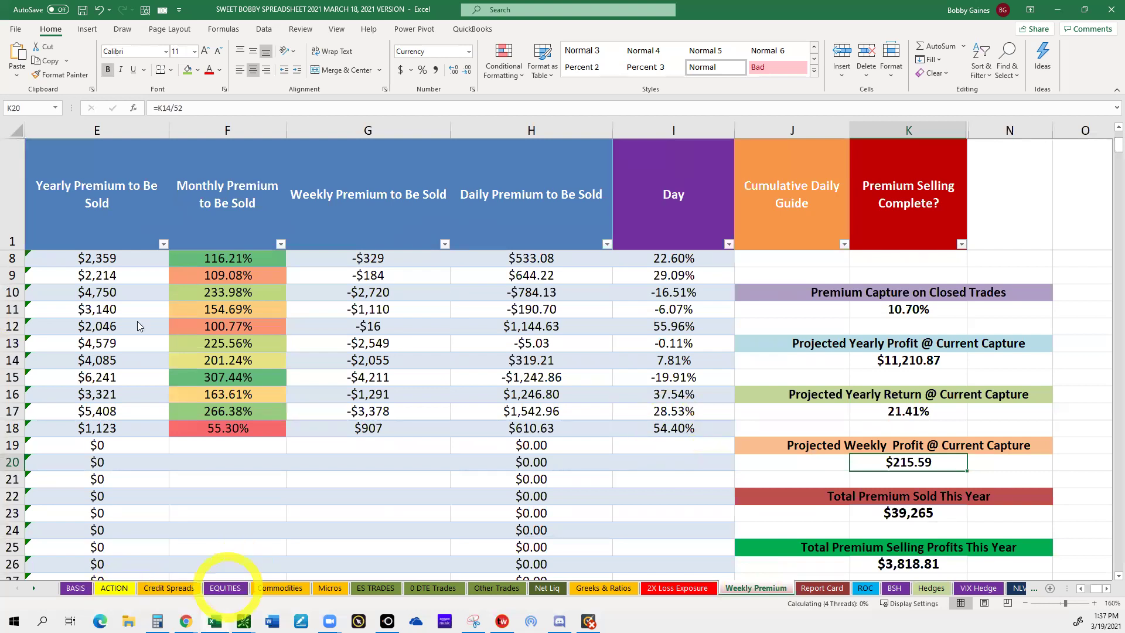
click(225, 588)
Step: Switch to thinkorswim and expand the 26 MAR 21 weekly expiration in the DIA option chain
mouse_move(240, 620)
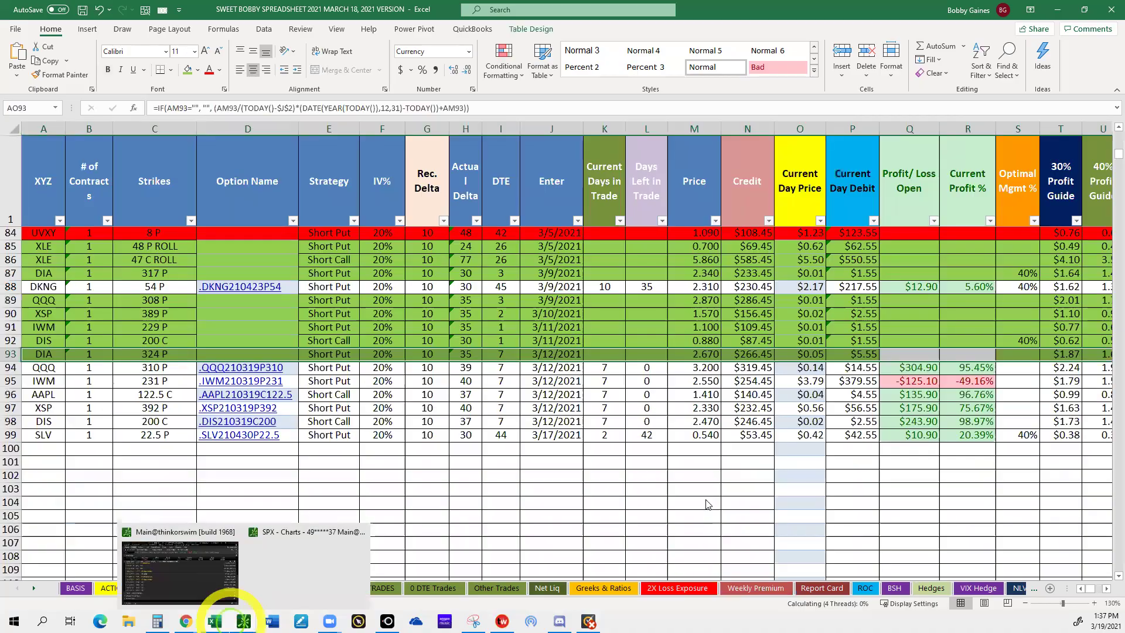
click(177, 563)
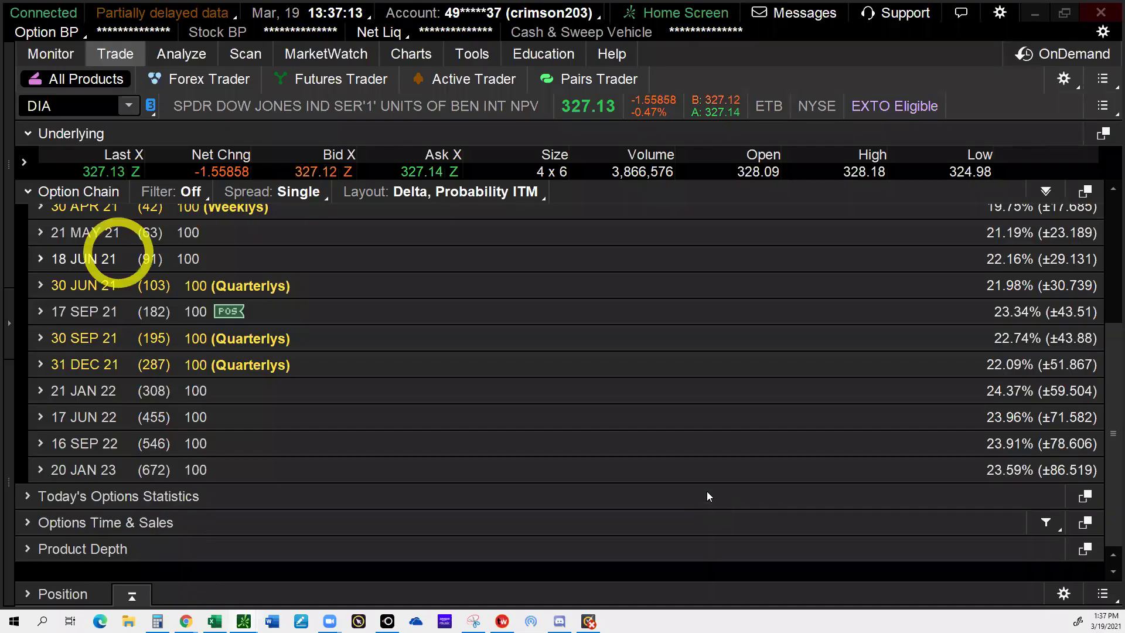
scroll(196, 252, up, 3)
scroll(199, 266, up, 2)
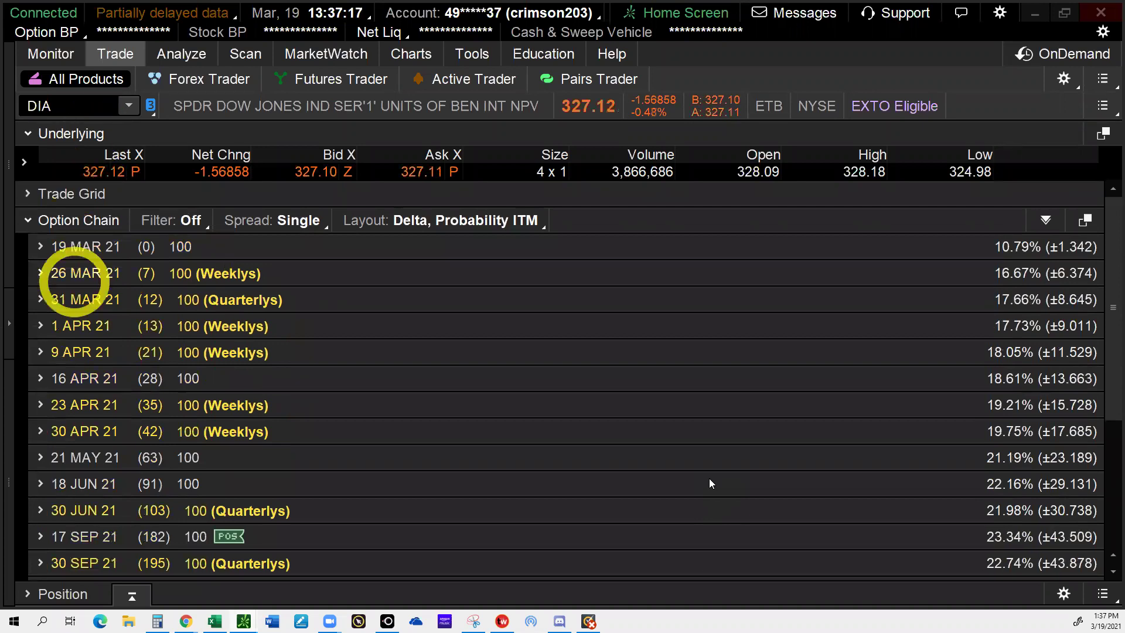
click(65, 273)
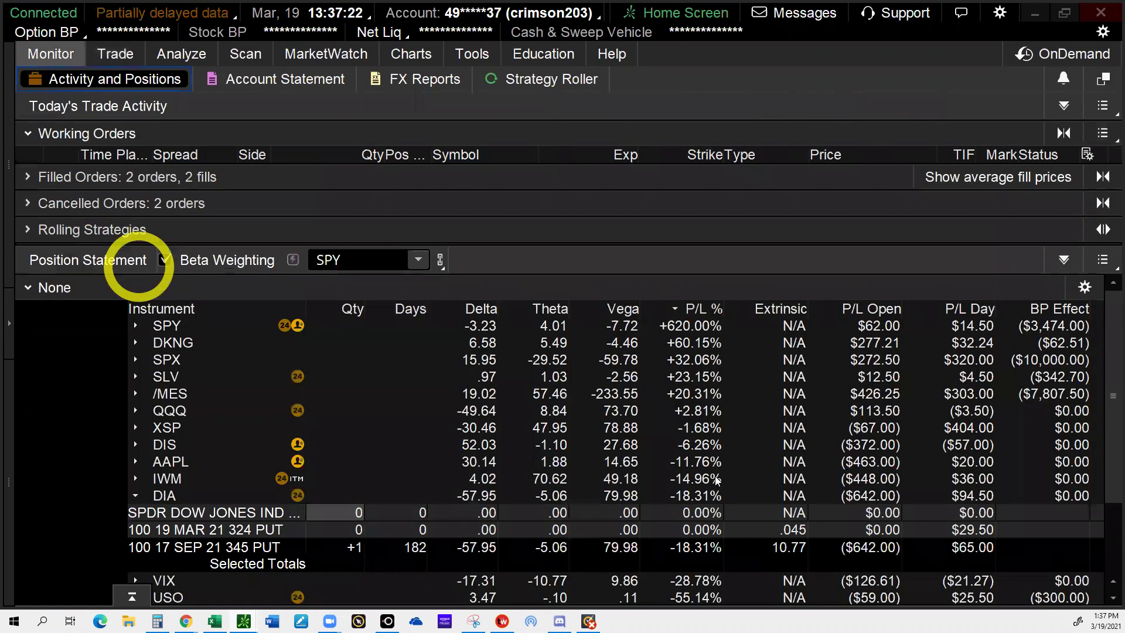
Step: Place a limit order to sell to open one DIA 26 MAR 21 325 put at 2.08
click(879, 177)
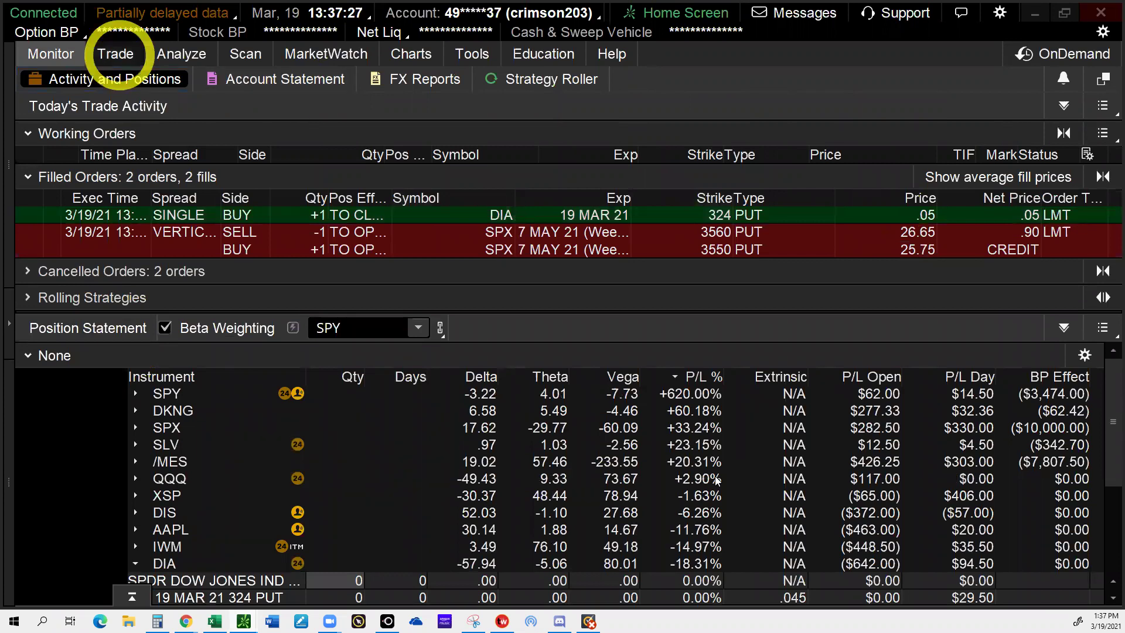
click(116, 53)
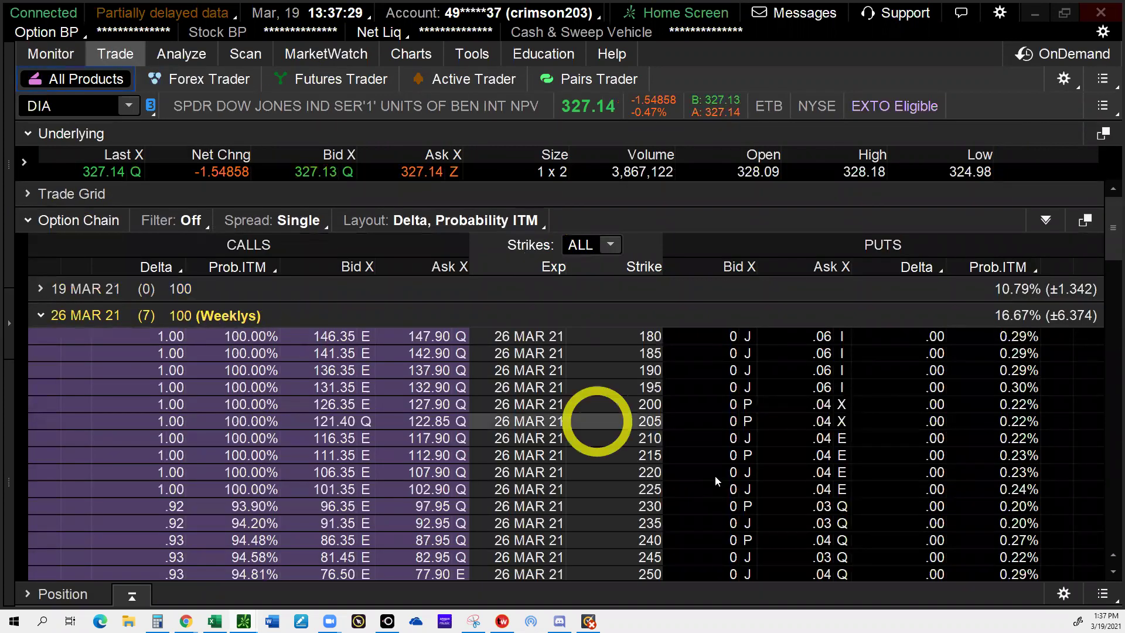
scroll(738, 407, down, 6)
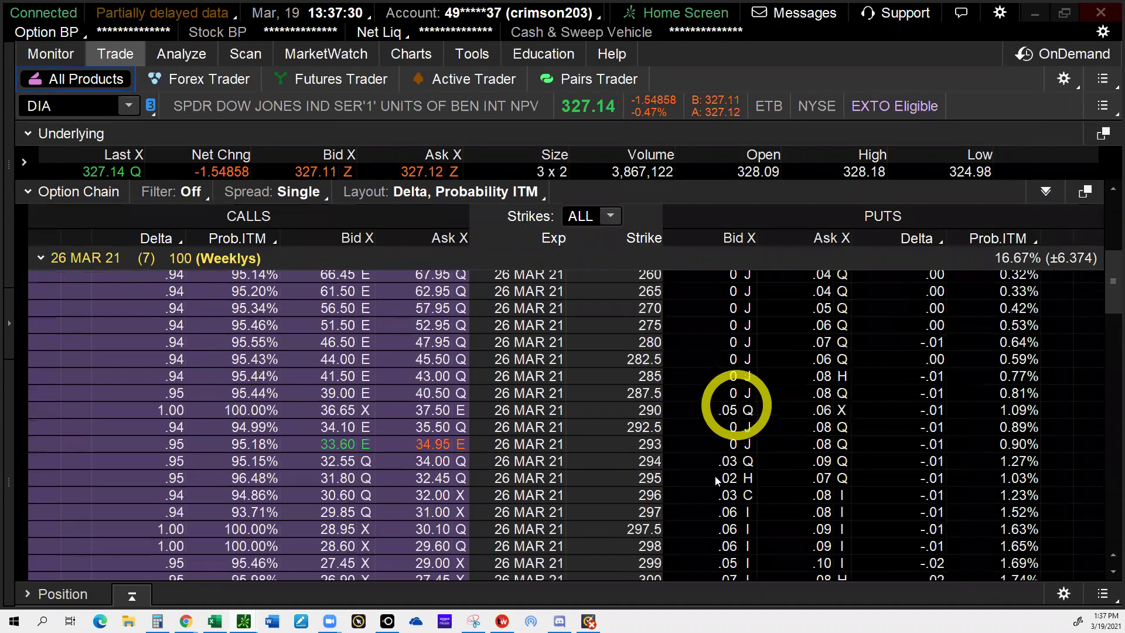
scroll(736, 405, down, 3)
scroll(716, 481, down, 3)
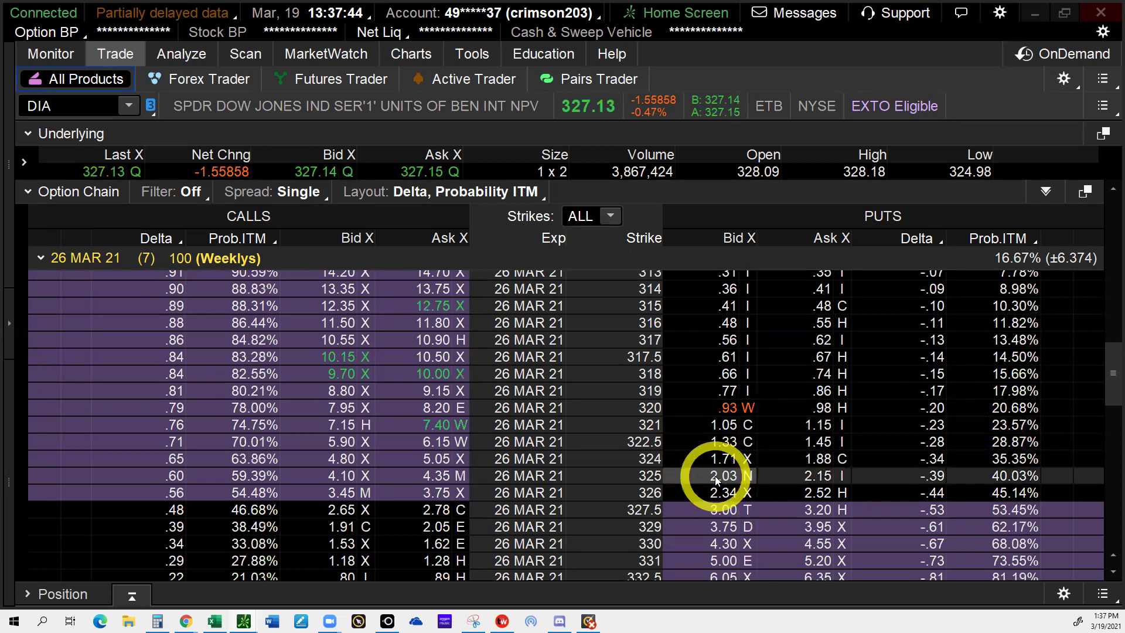
click(716, 480)
click(804, 361)
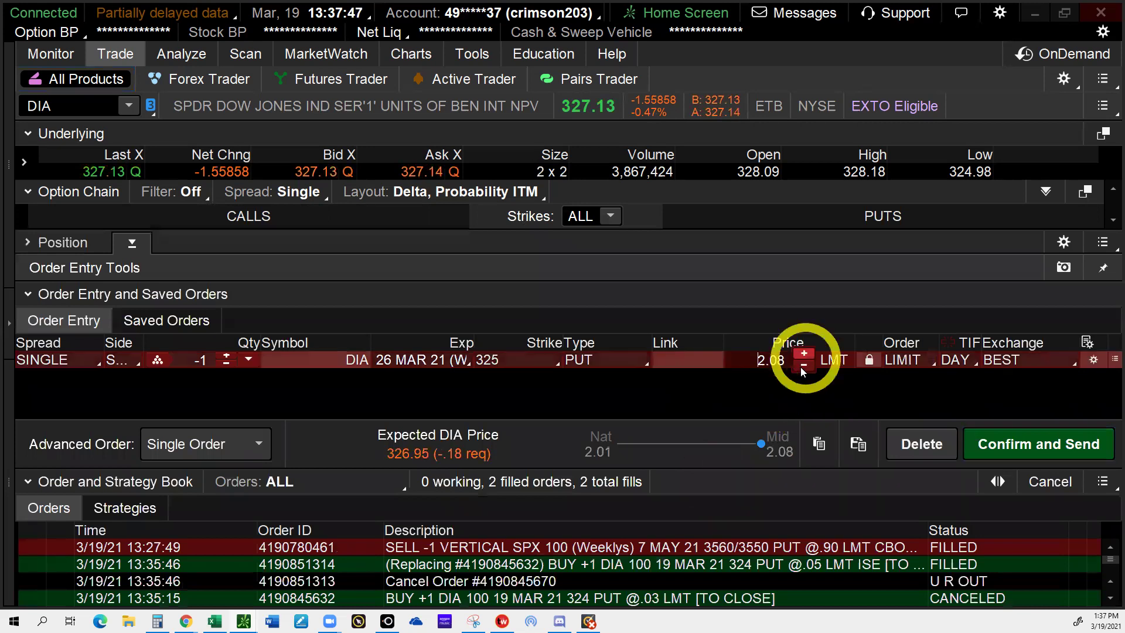
click(804, 354)
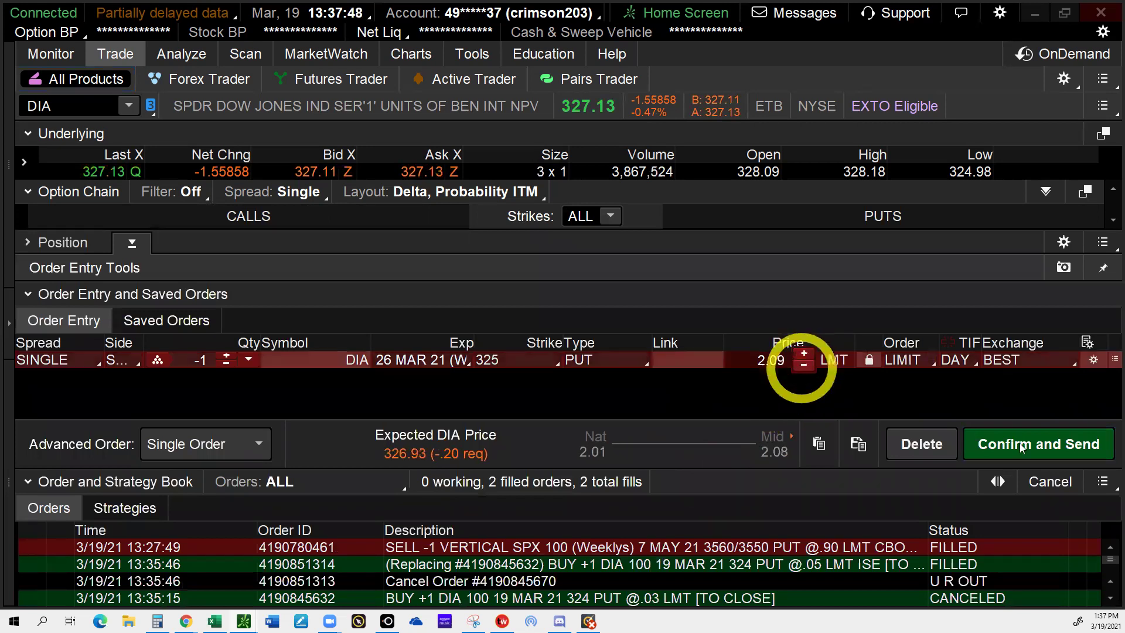
click(1021, 438)
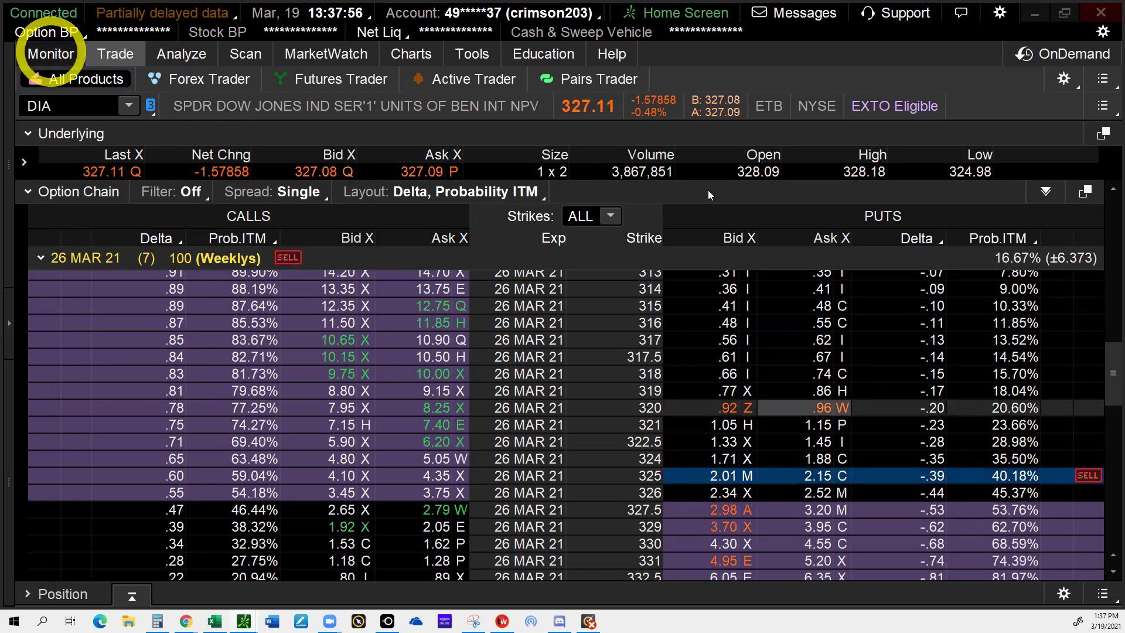
Step: Cancel and replace the working DIA 325 put order with a limit price of 2.05
click(719, 168)
right_click(735, 179)
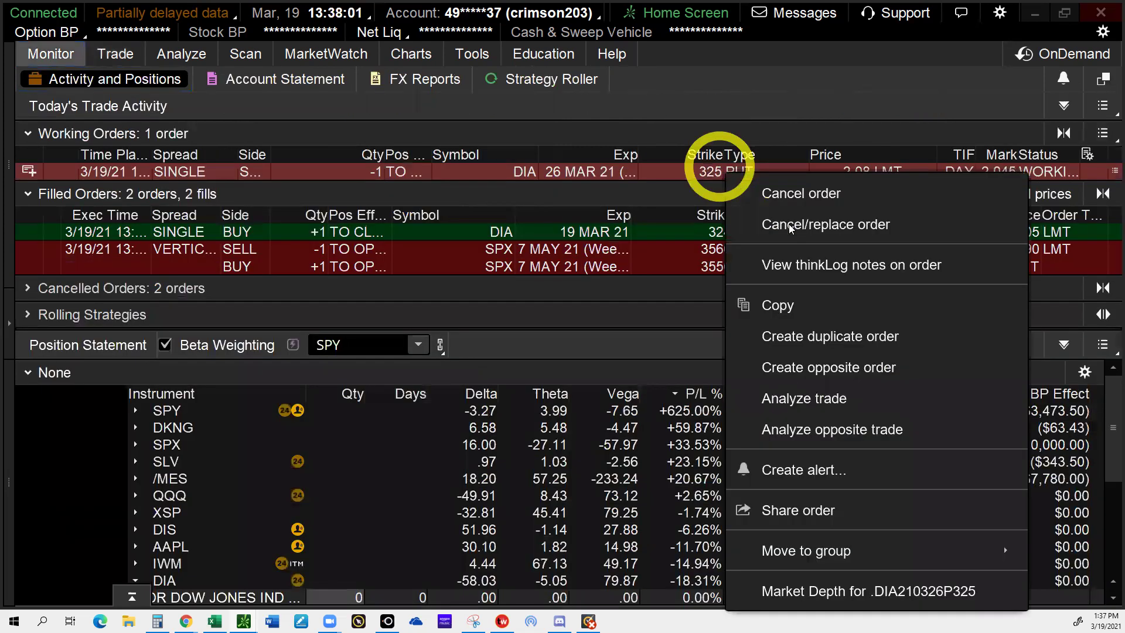
click(788, 223)
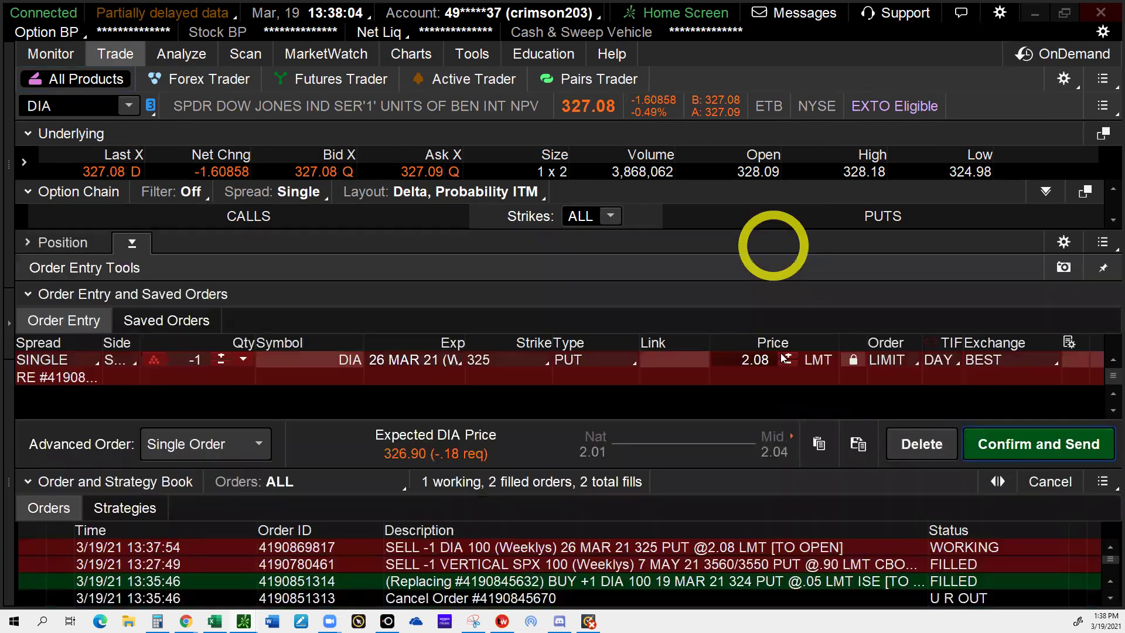
click(787, 364)
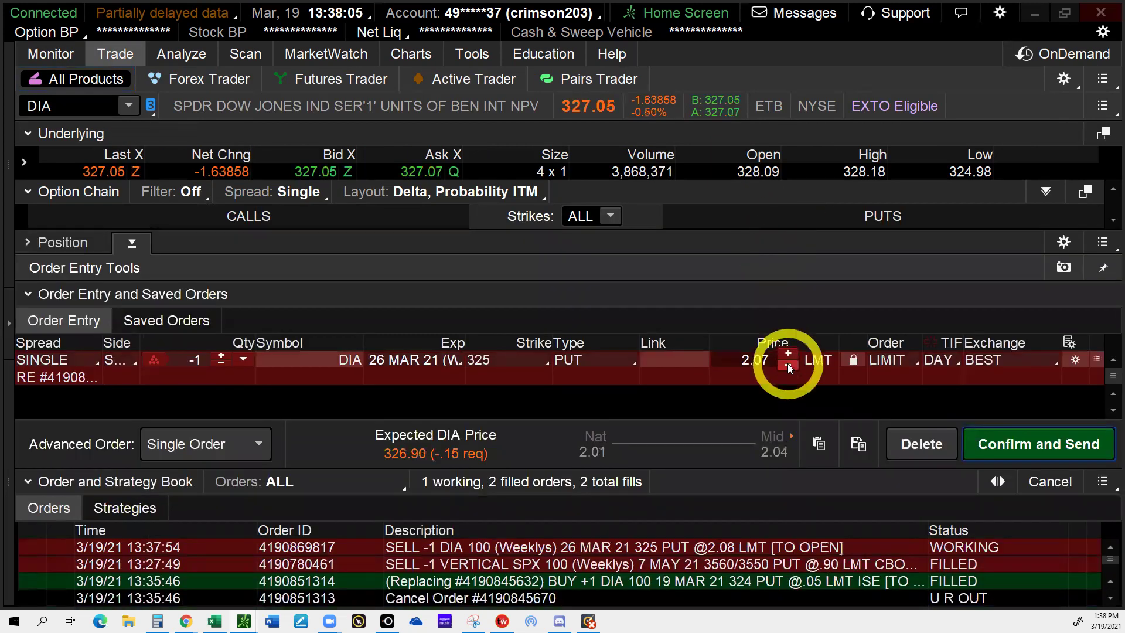
click(1035, 440)
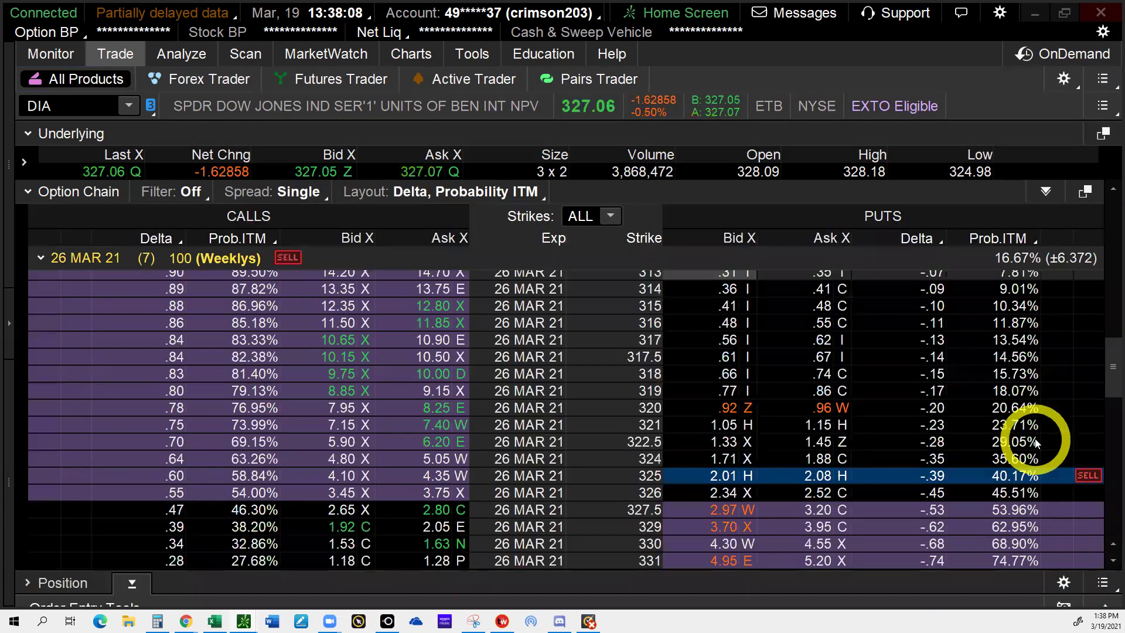
Step: Replace the working DIA 325 put sell order again, lowering its limit price to 2.02
click(49, 54)
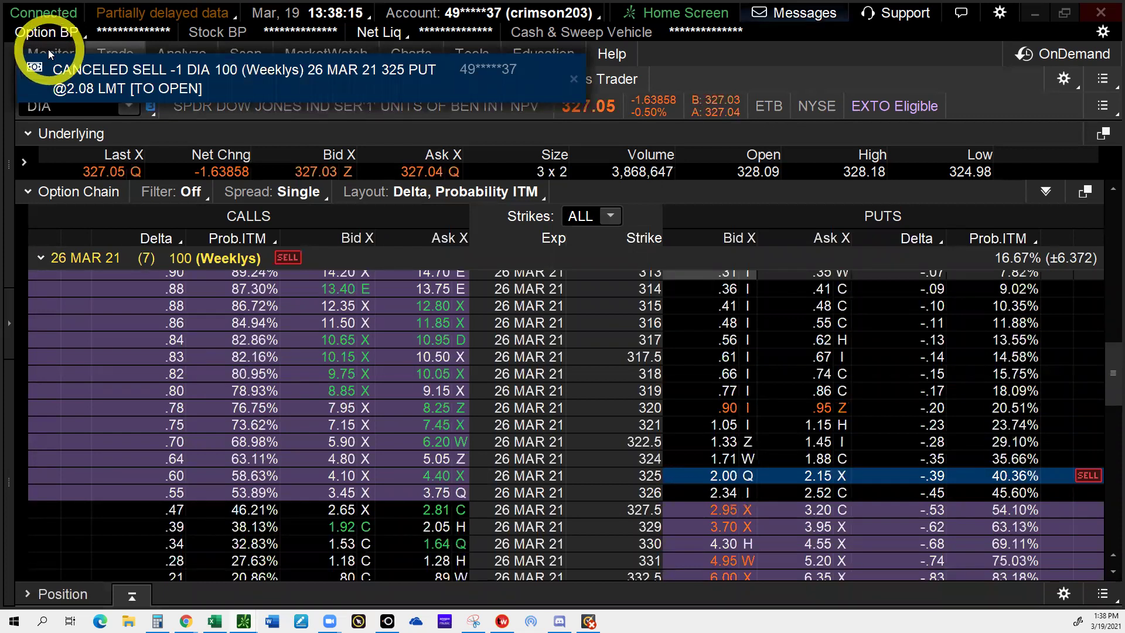
click(52, 54)
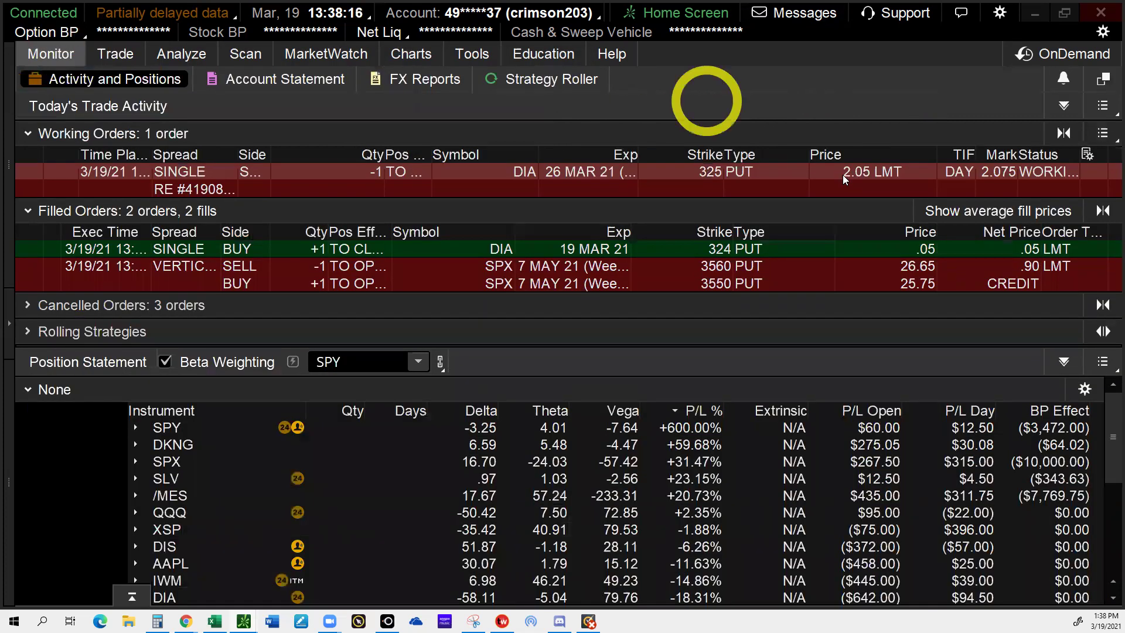
right_click(843, 174)
click(863, 236)
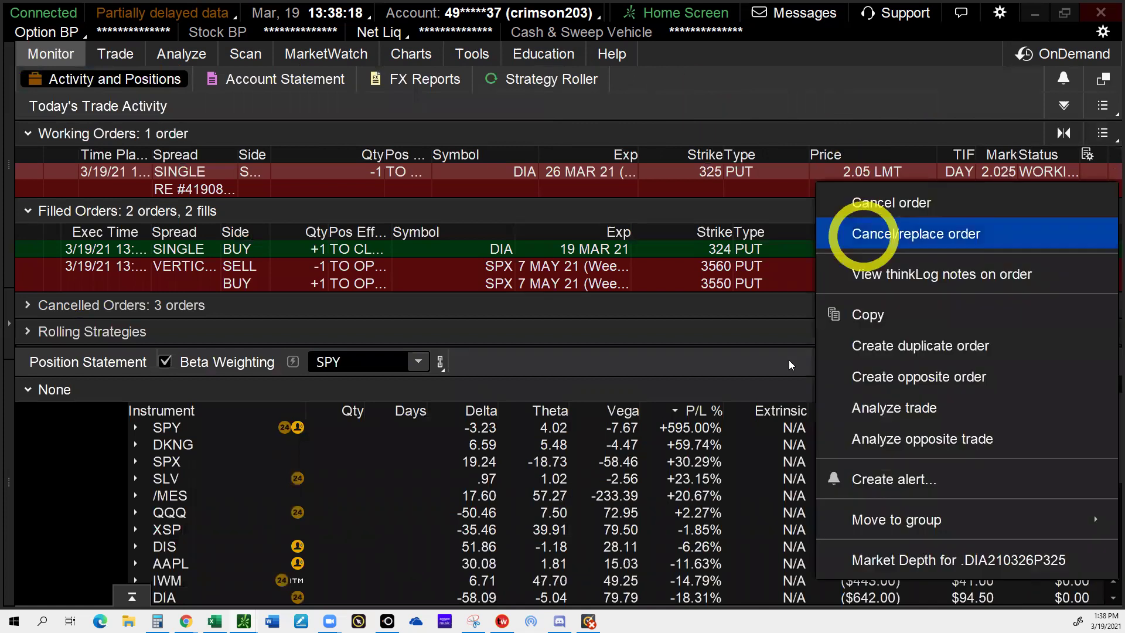
click(788, 363)
click(789, 363)
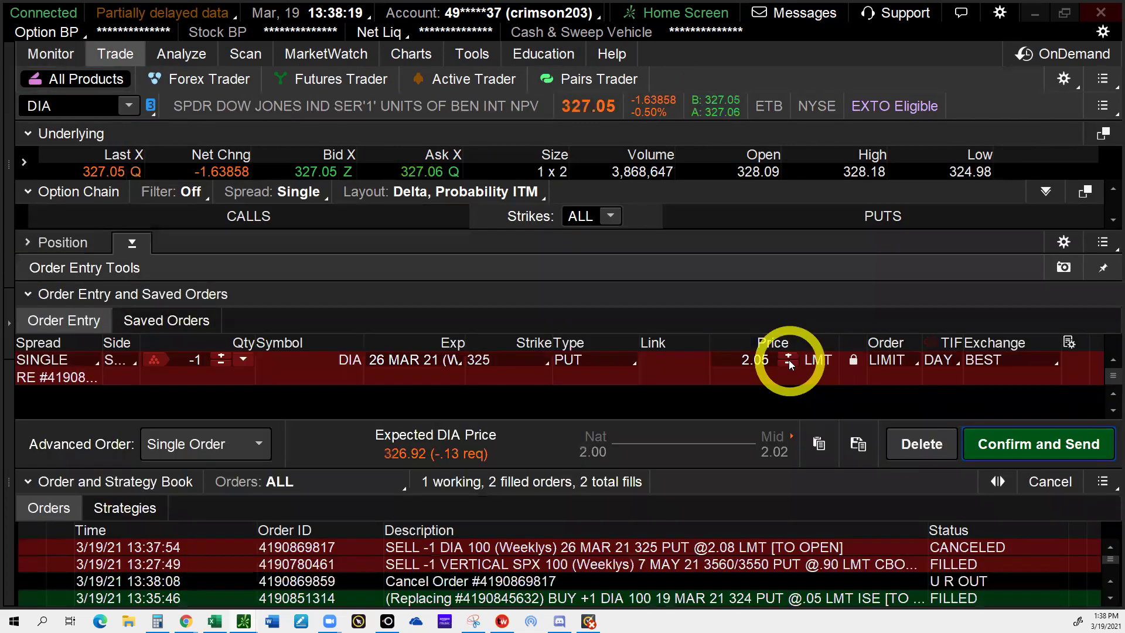
click(1048, 443)
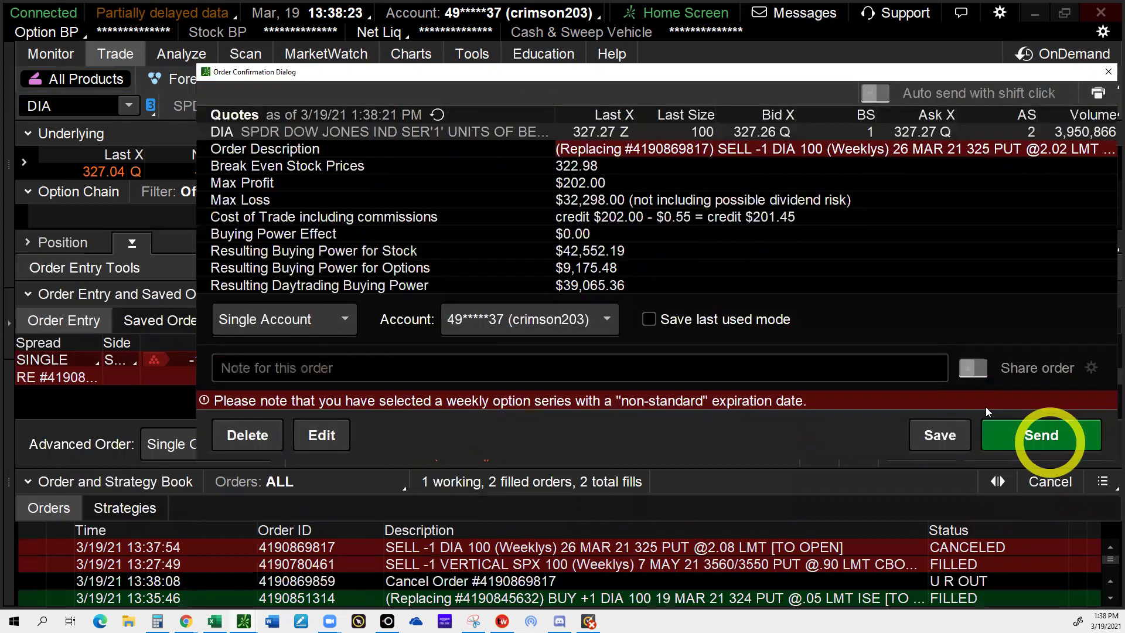
click(1041, 436)
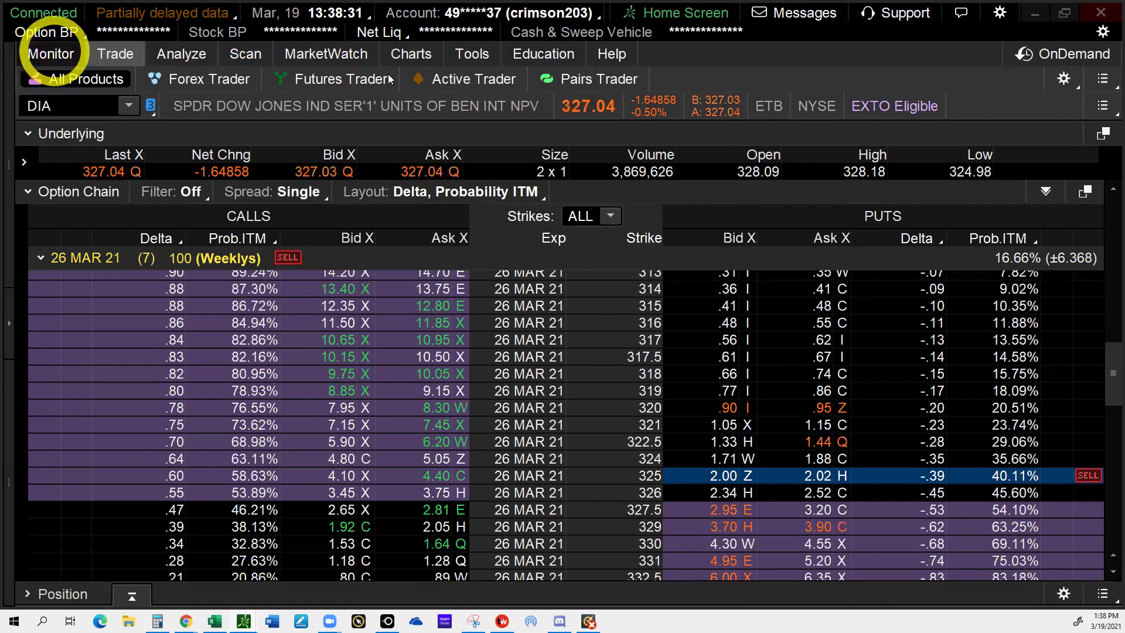
Step: Resubmit the working DIA 26 MAR 21 325 put order as a replacement at a 2.00 limit
click(47, 52)
right_click(854, 176)
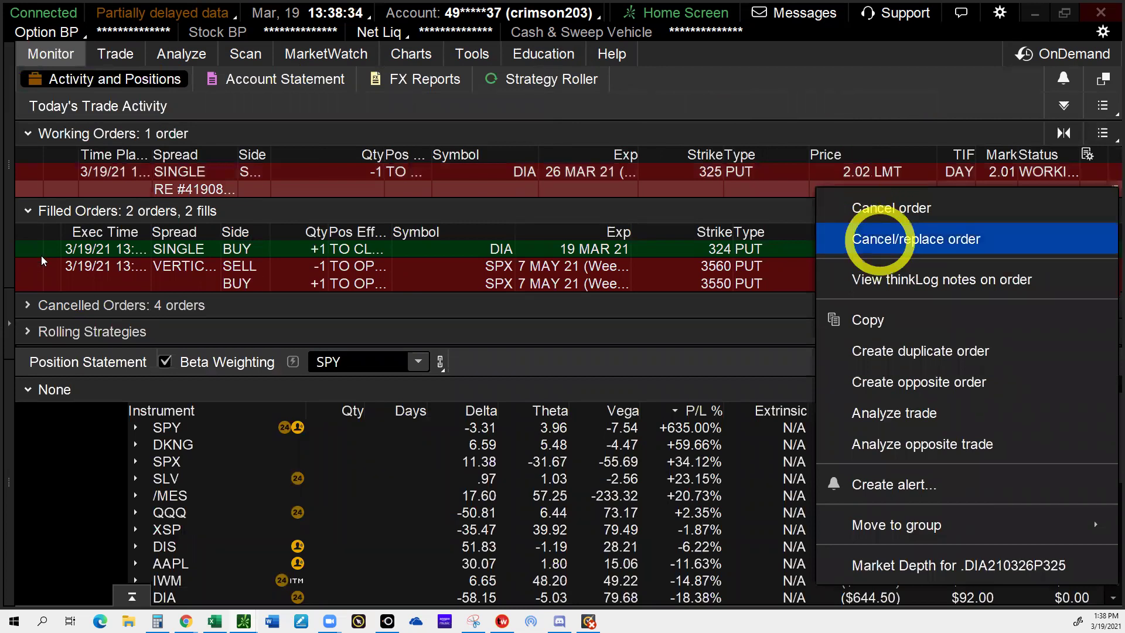
click(879, 239)
click(788, 364)
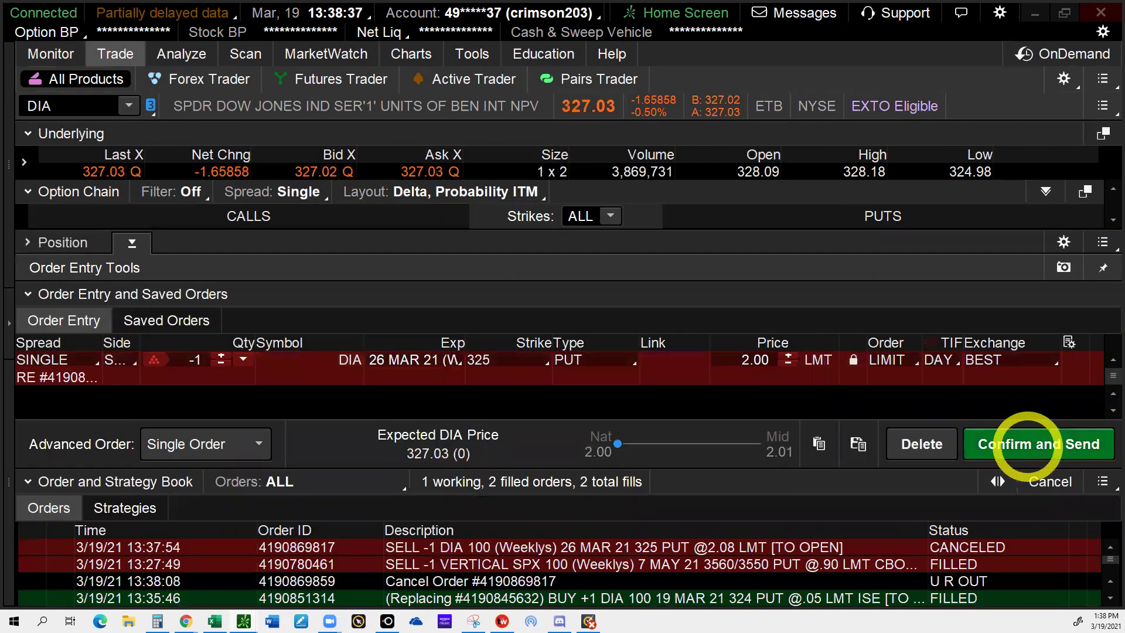
click(1026, 444)
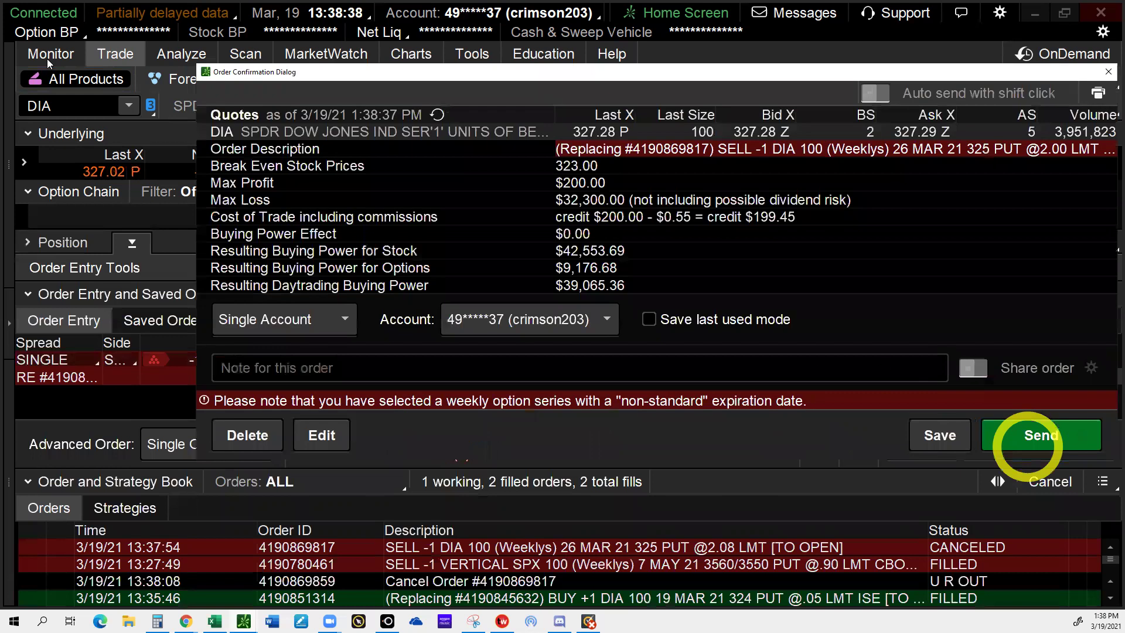
click(1037, 440)
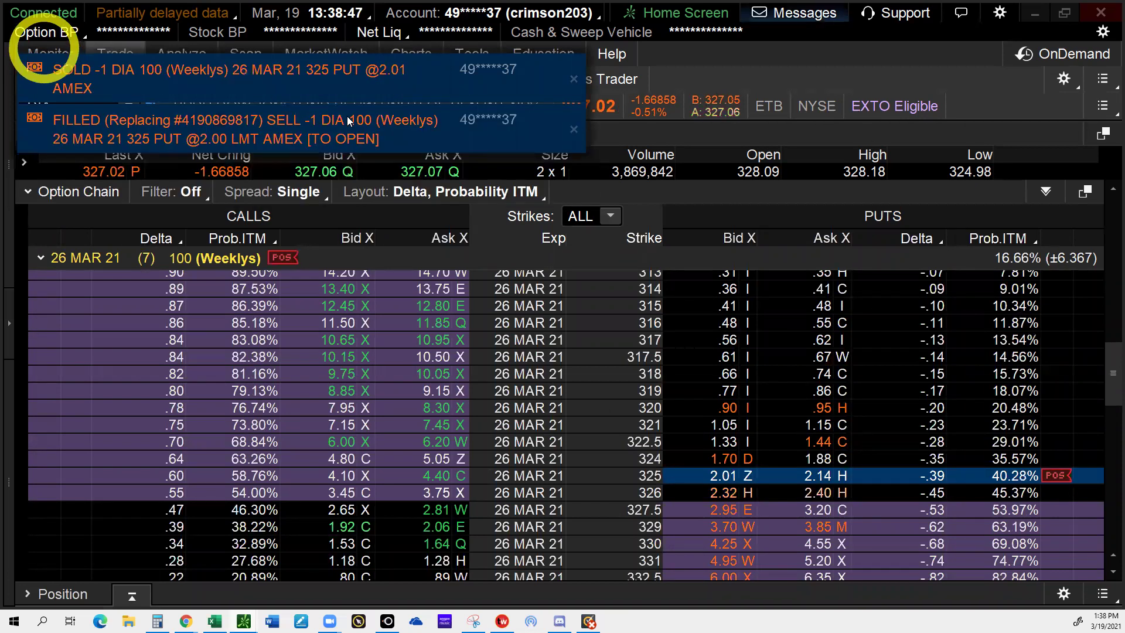
Step: Collapse the 26 MAR 21 expiration, then check the open trades in the Excel EQUITIES sheet and return to thinkorswim
click(389, 73)
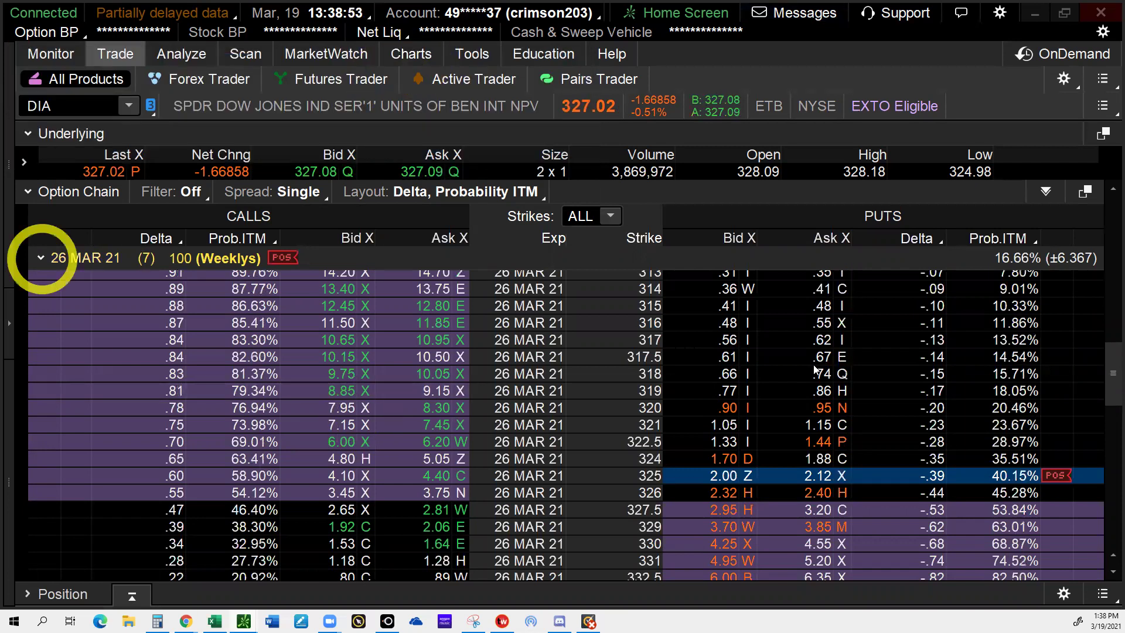
click(41, 257)
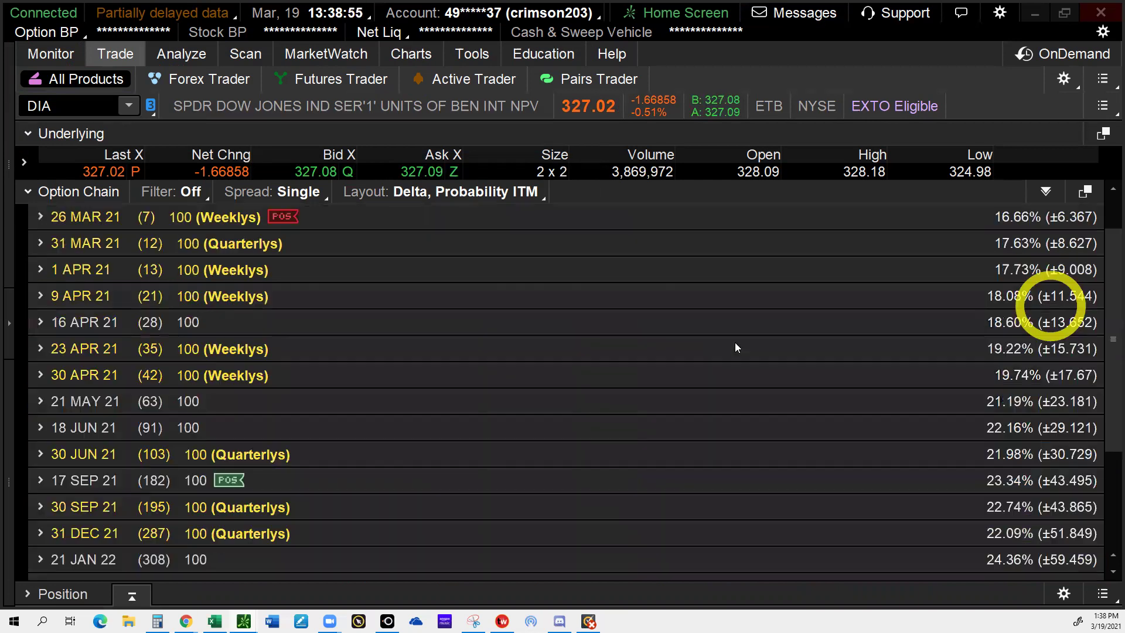
scroll(724, 336, up, 1)
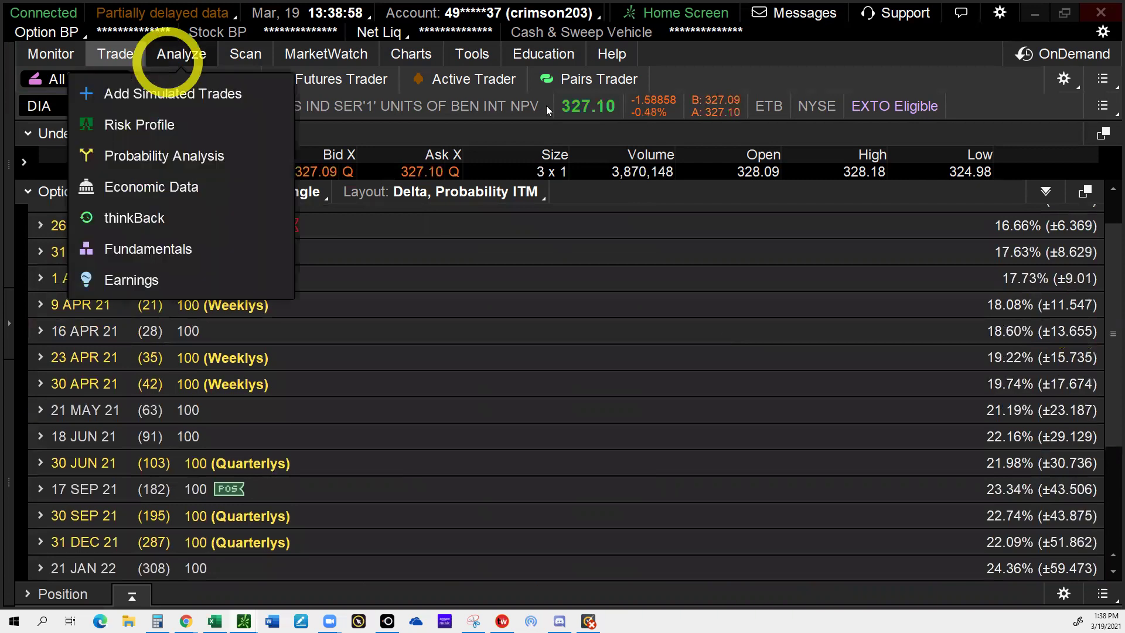
mouse_move(215, 620)
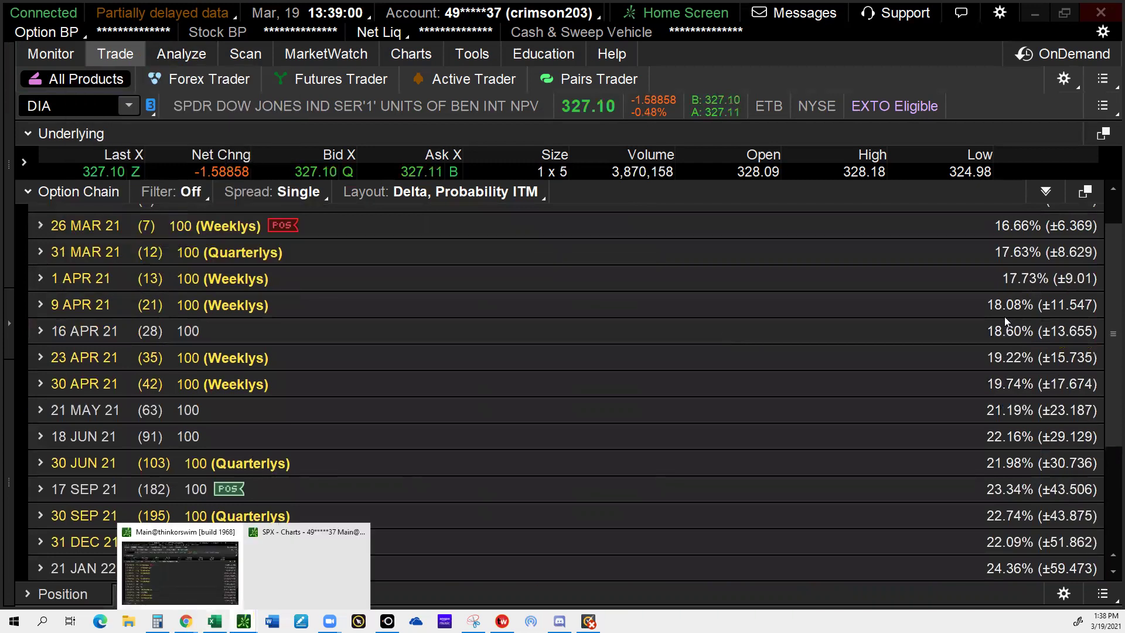
click(304, 531)
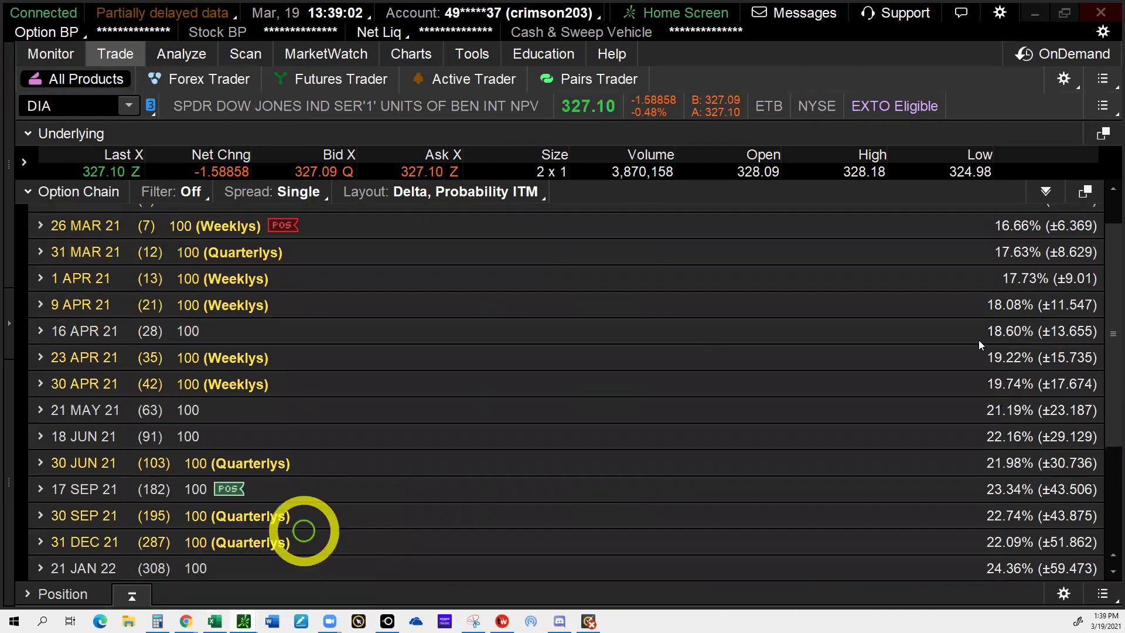
key(alt+Tab)
click(871, 347)
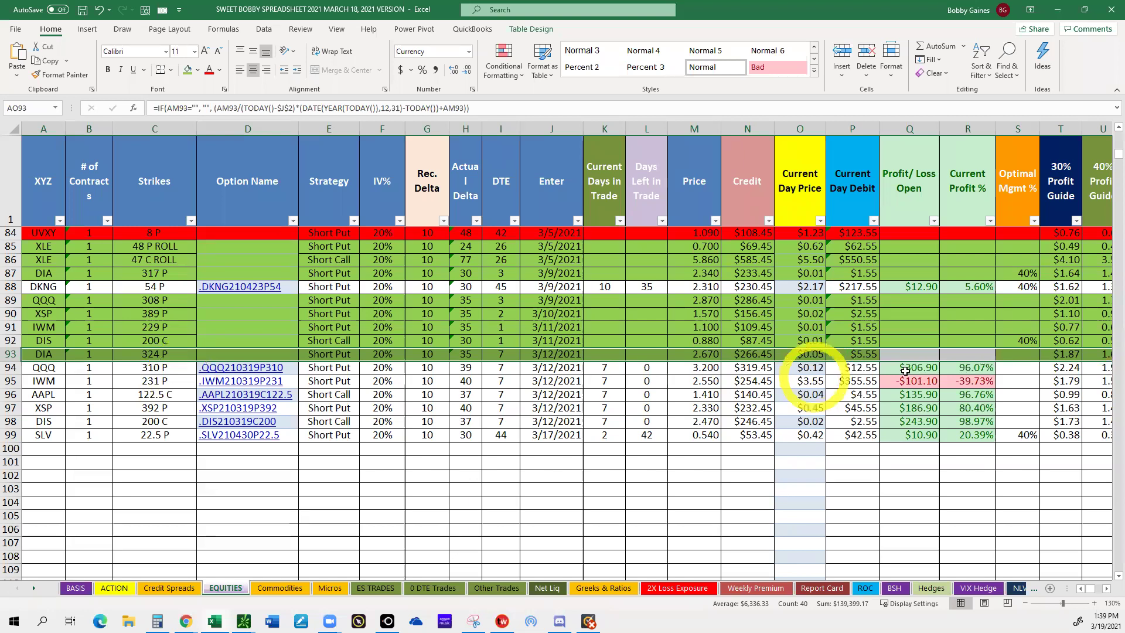
mouse_move(239, 614)
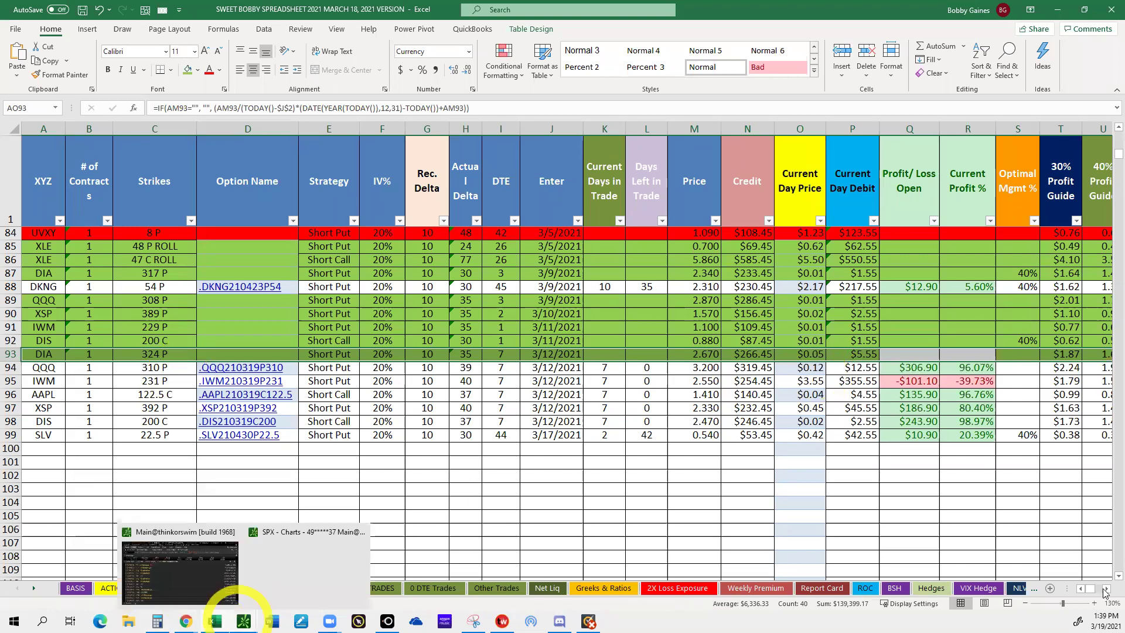
click(180, 571)
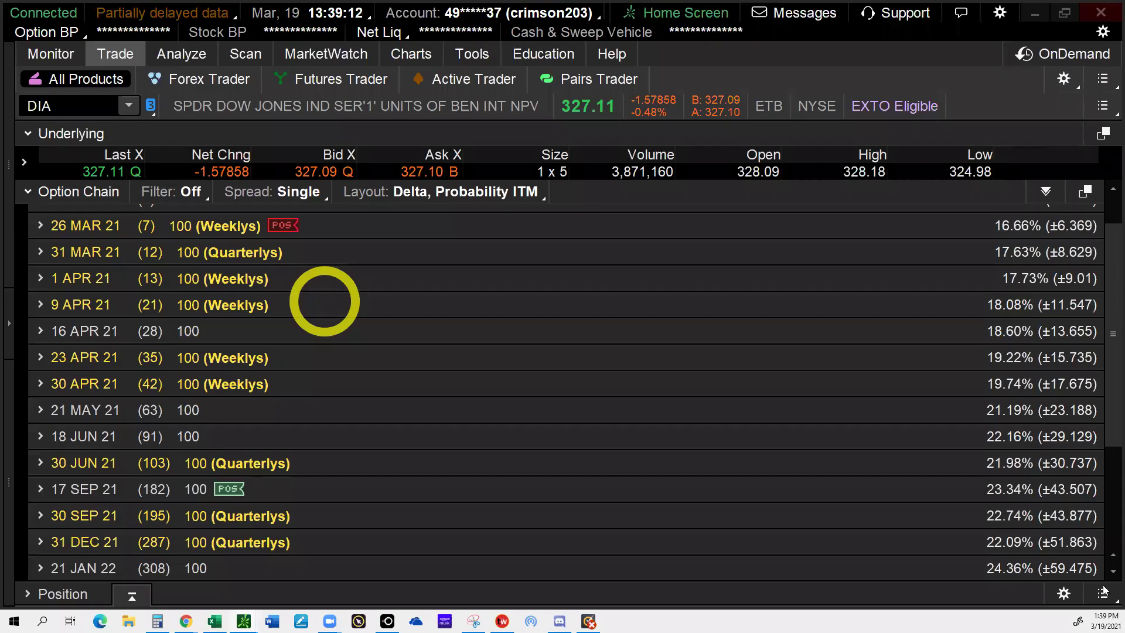
Step: Expand the QQQ position and buy back its 19 MAR 21 310 put with a closing order at a 0.13 limit
click(48, 55)
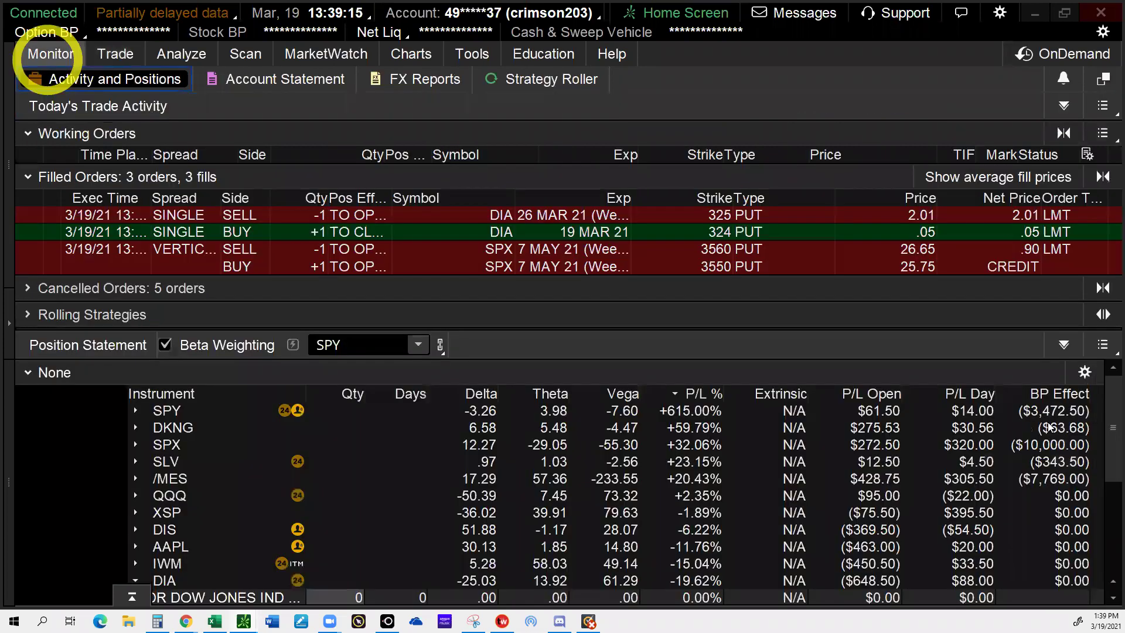
click(29, 177)
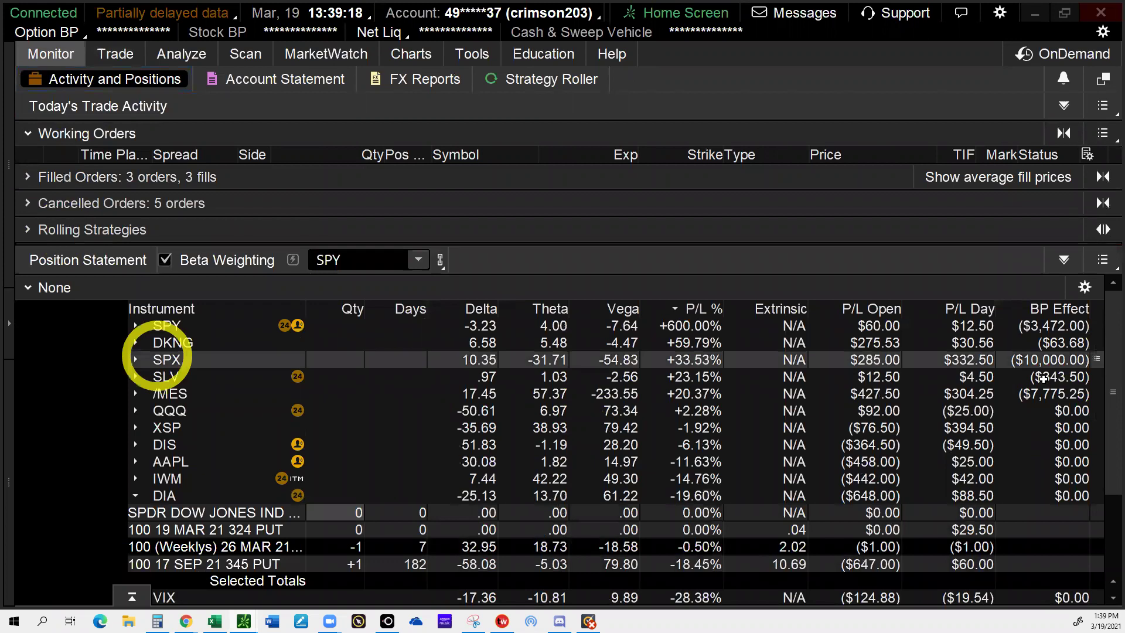
click(164, 411)
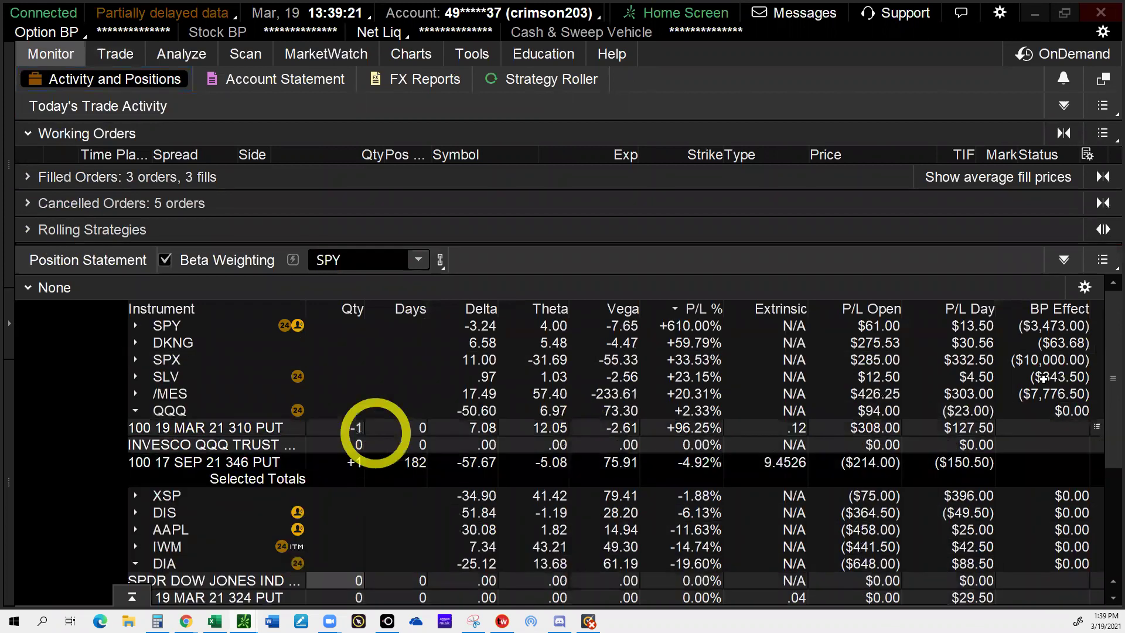
right_click(358, 428)
mouse_move(463, 330)
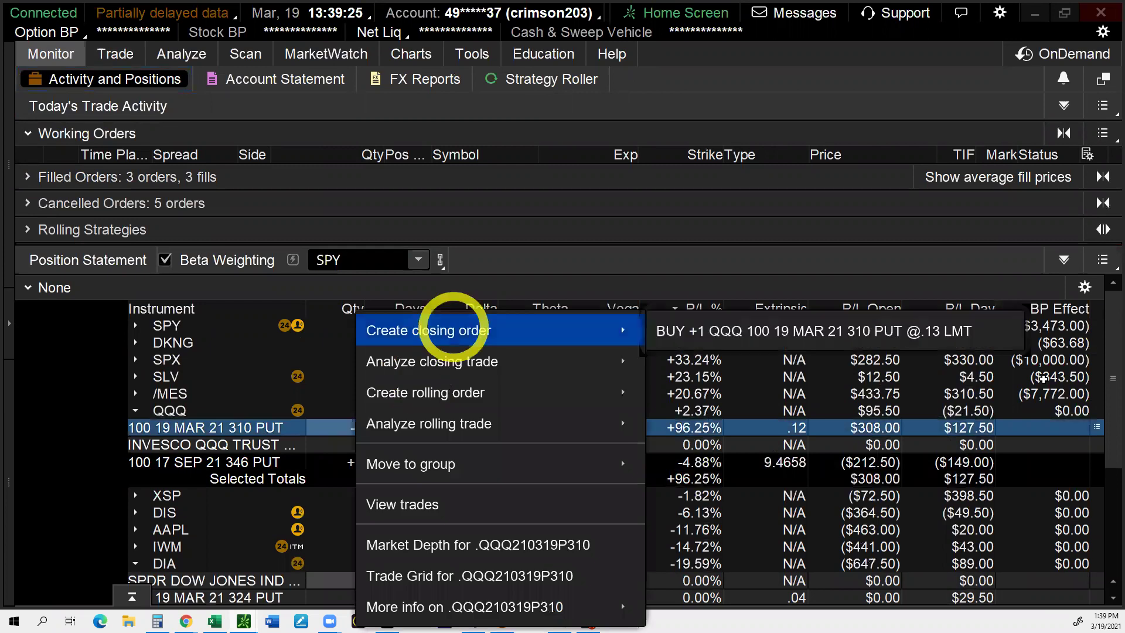
click(733, 326)
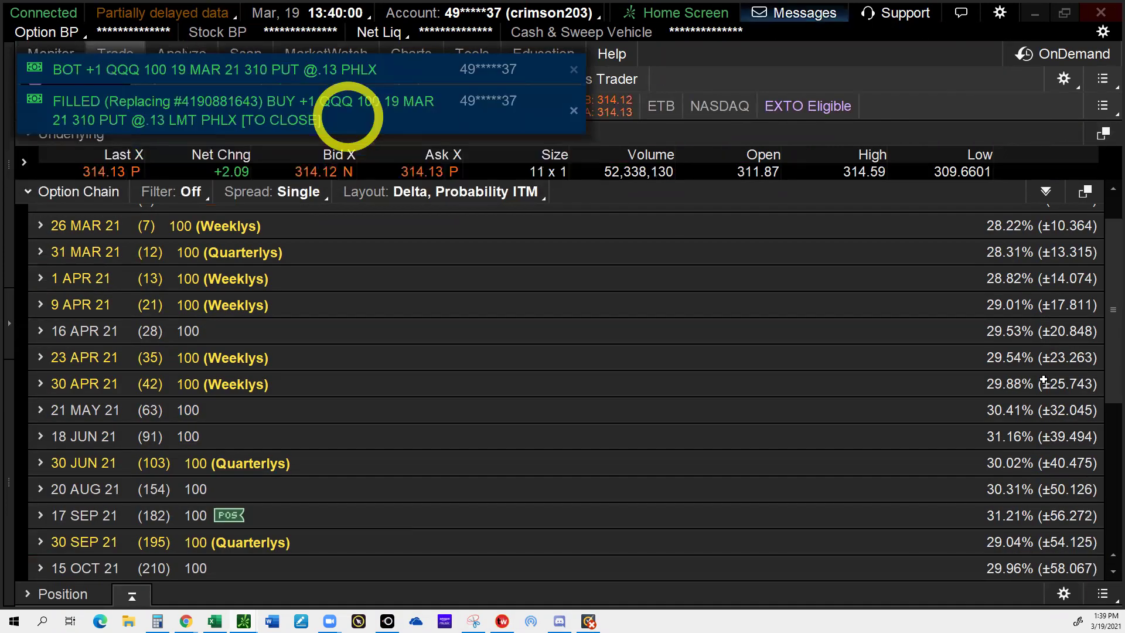
scroll(92, 234, up, 1)
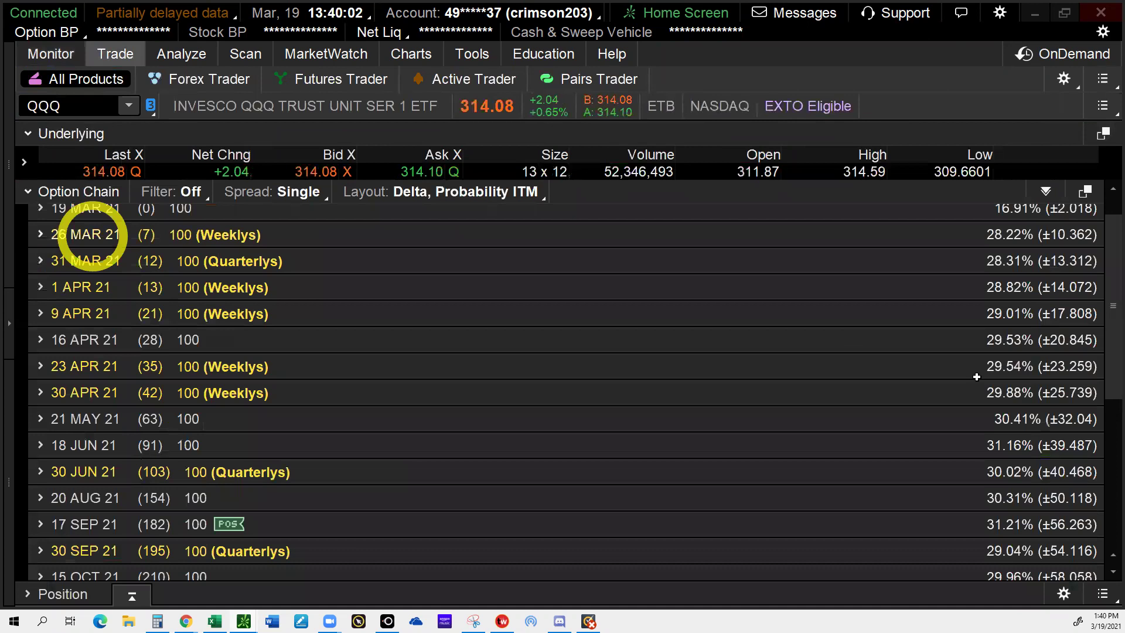
Step: Expand QQQ's 26 MAR 21 weekly expiration and locate the 310 put in its option chain
scroll(92, 234, up, 2)
click(88, 270)
scroll(487, 309, down, 1)
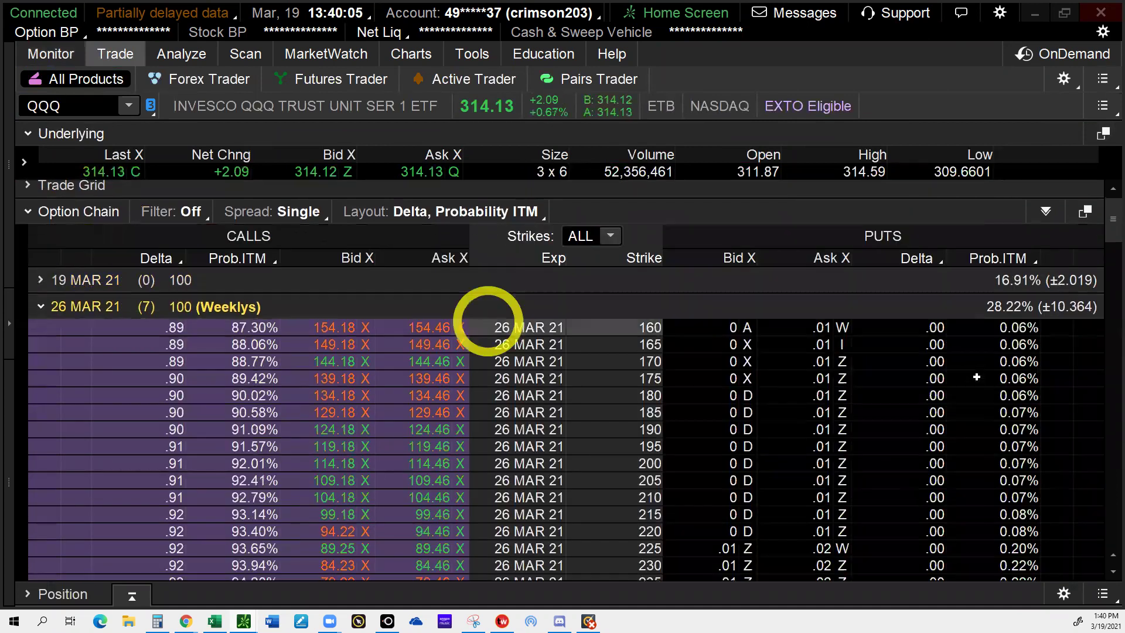
scroll(488, 309, down, 15)
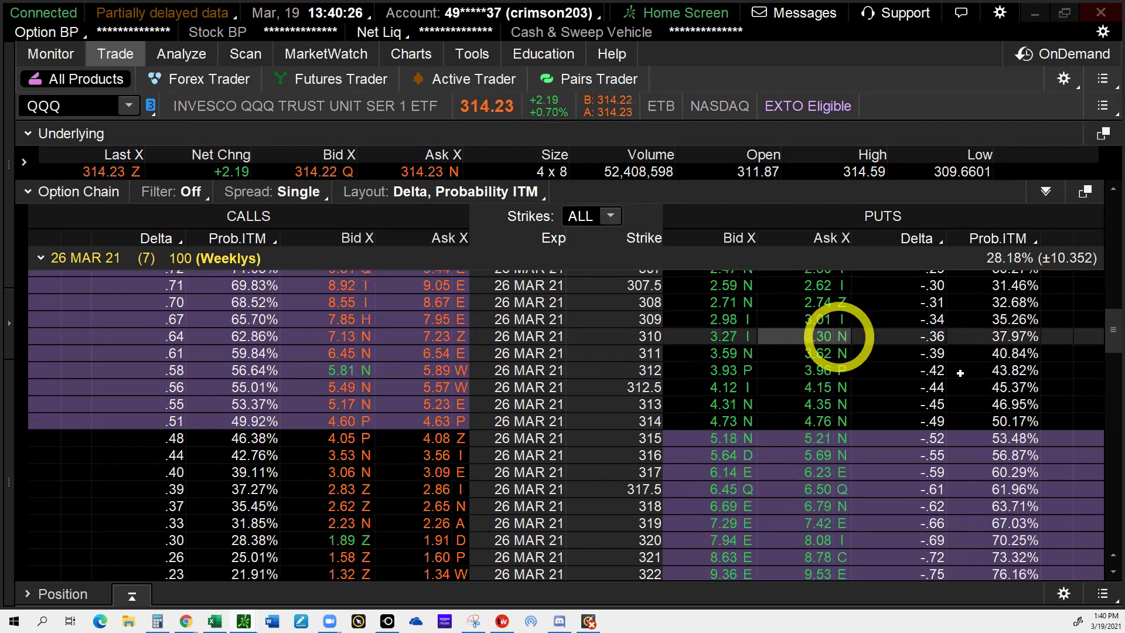
Step: Switch to the EQUITIES sheet in Excel, clear the QQQ 310 P option name, and set its current day price to 0.13
key(alt+Tab)
key(Delete)
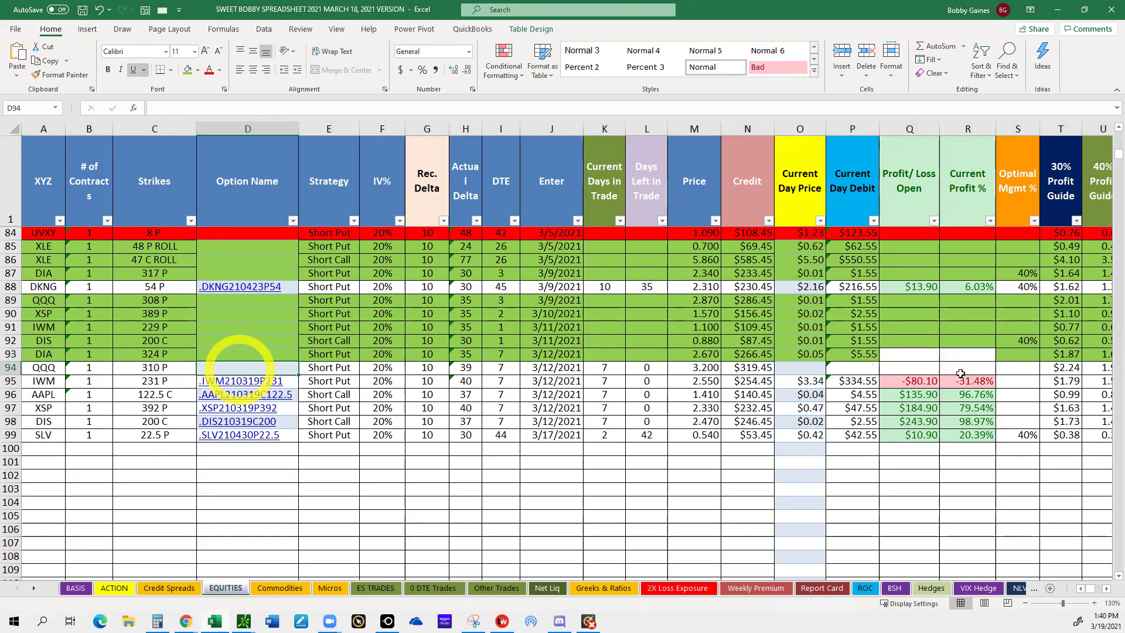
click(797, 367)
text(.13)
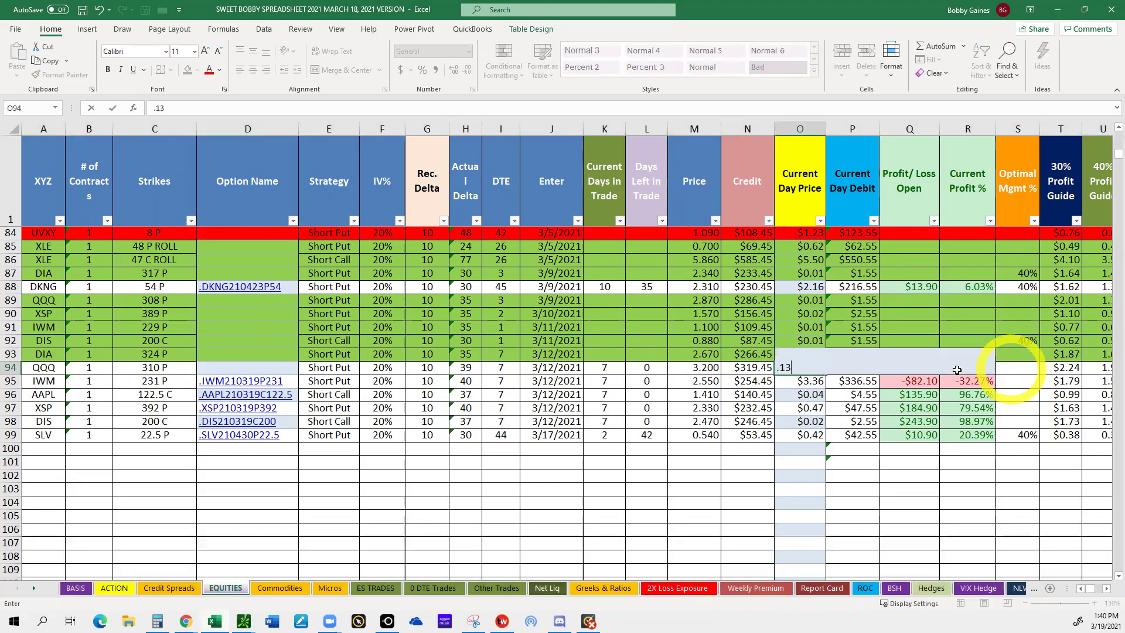
key(Return)
Step: Enter 3/19 as the exit date of the QQQ 310 P trade and set its note to 50% Profit Close
text(3/19)
key(Tab)
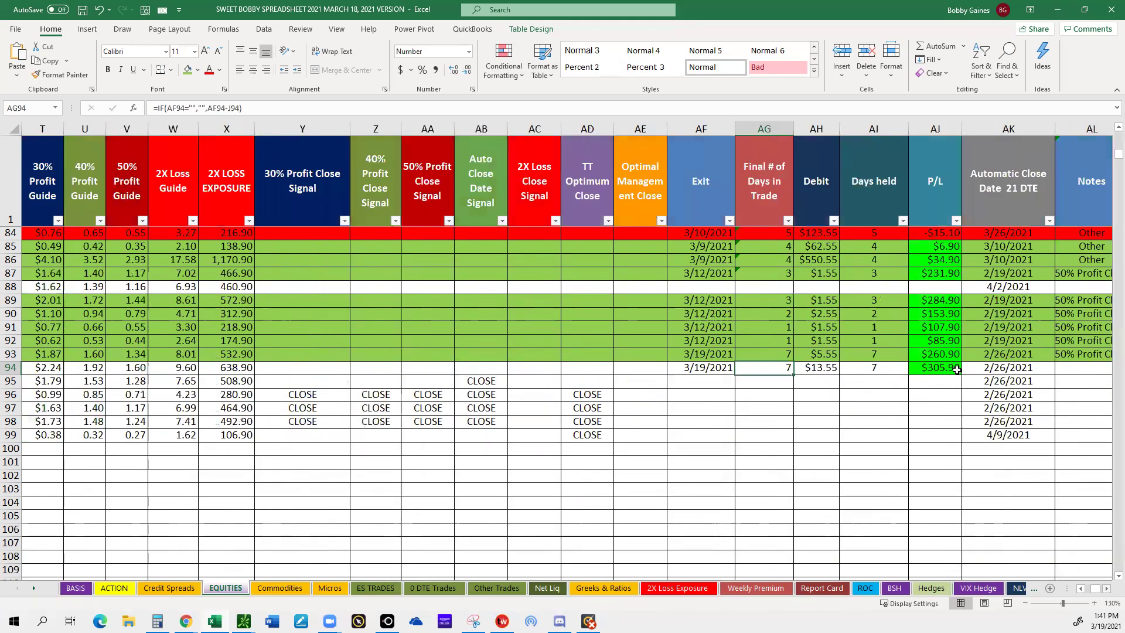
scroll(995, 371, right, 3)
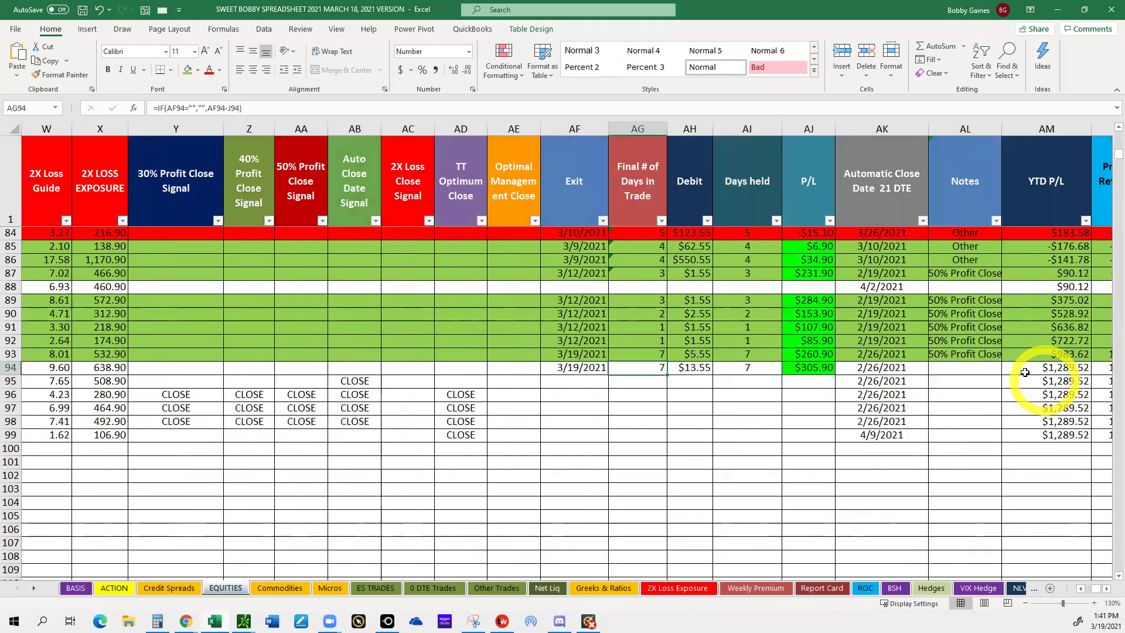
click(964, 368)
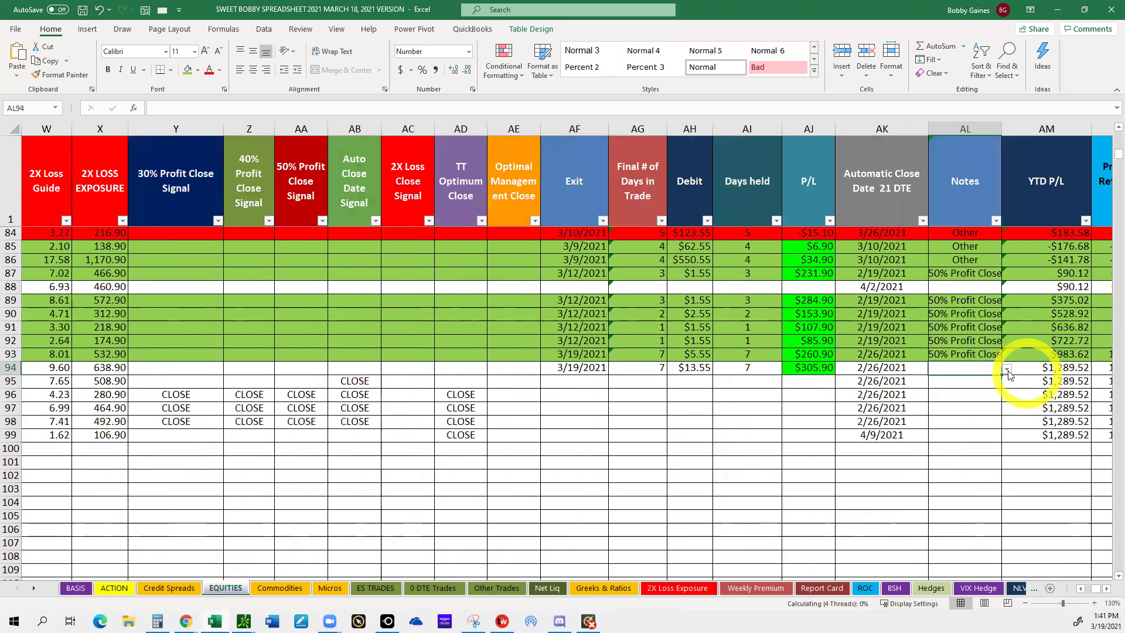
click(1007, 369)
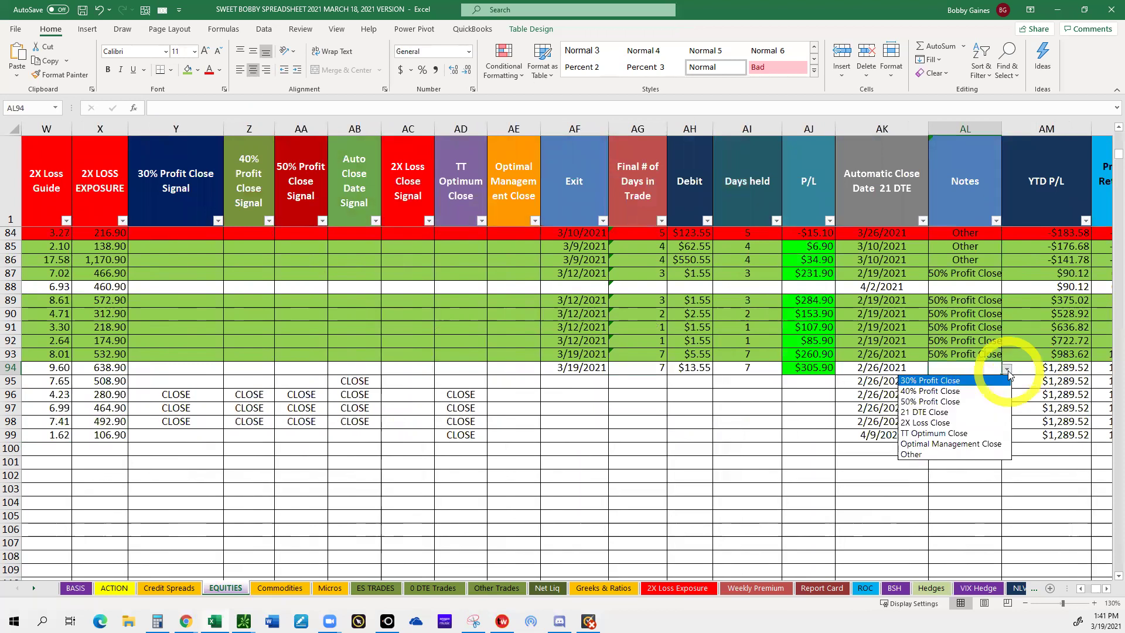
click(940, 402)
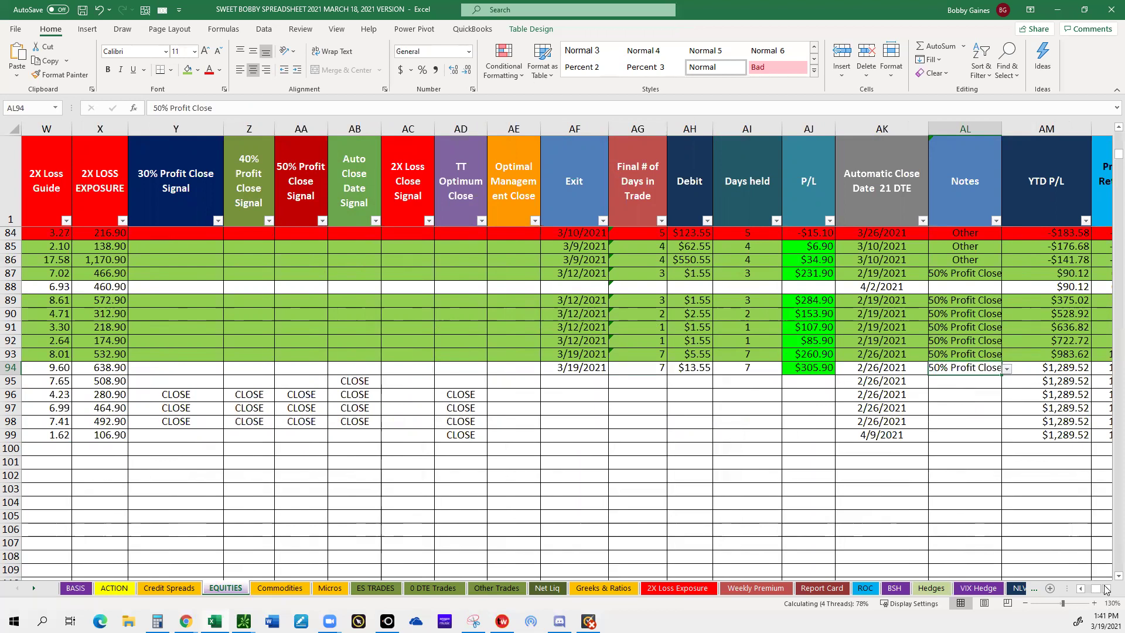
Step: Copy the green closed-trade formatting from the DIA 324 P row to the QQQ 310 P row
scroll(1105, 589, right, 1)
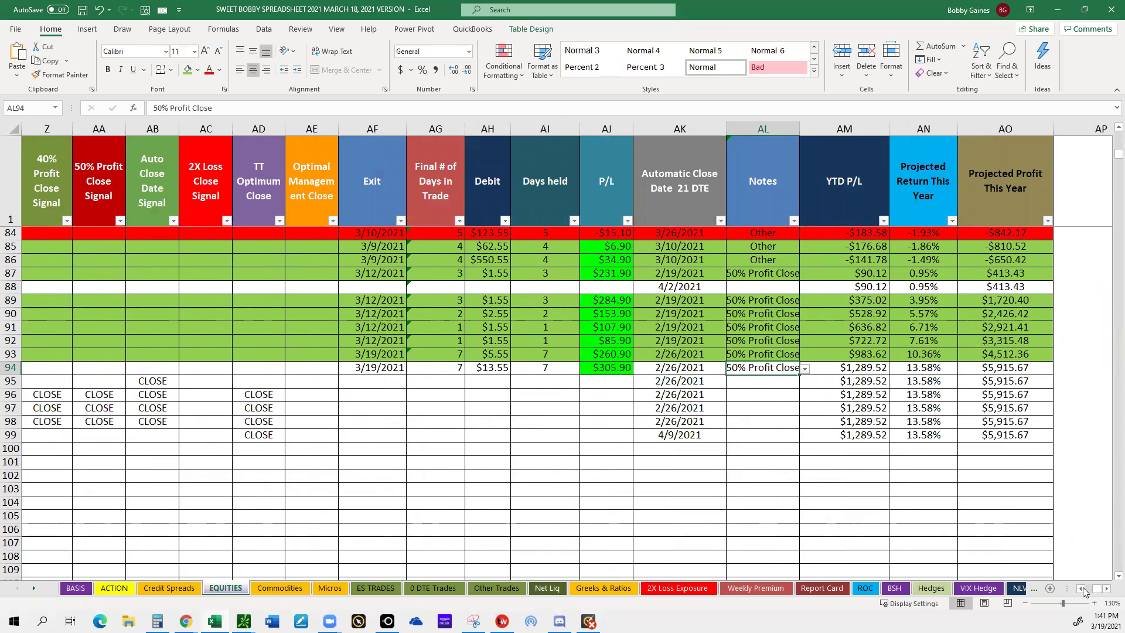
scroll(1084, 591, left, 2)
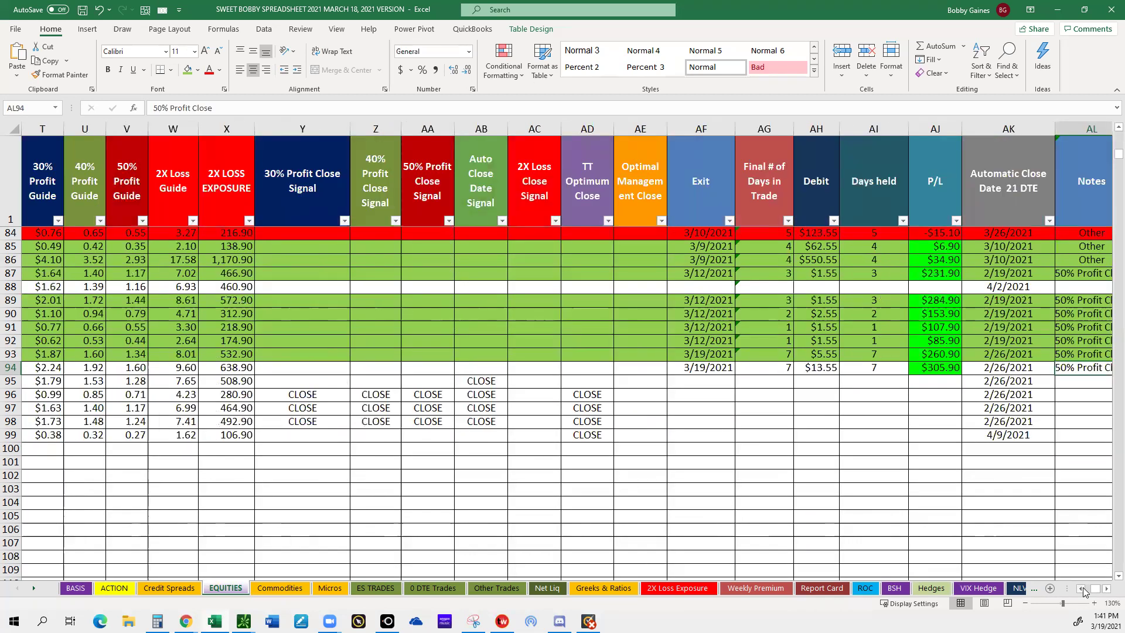
scroll(1083, 592, left, 5)
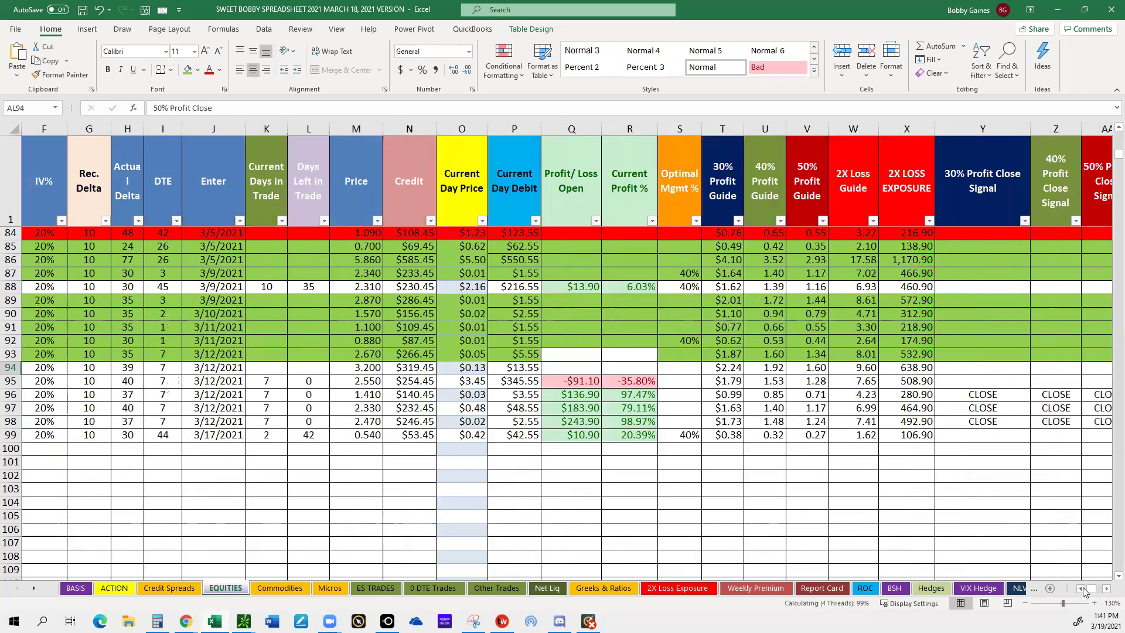
scroll(1083, 591, left, 2)
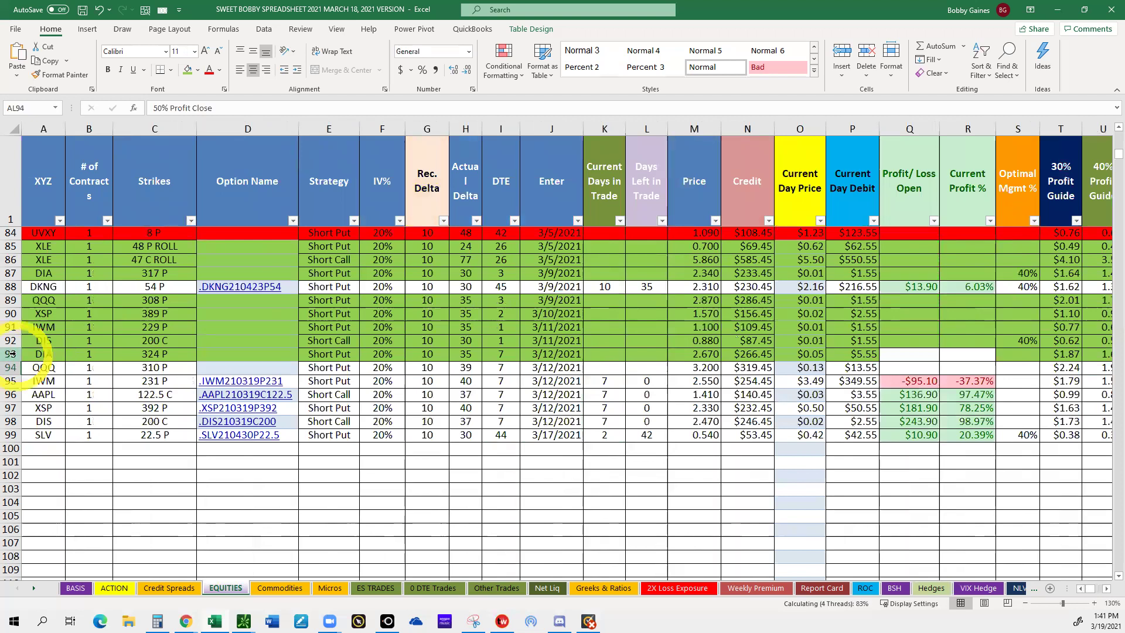
click(12, 354)
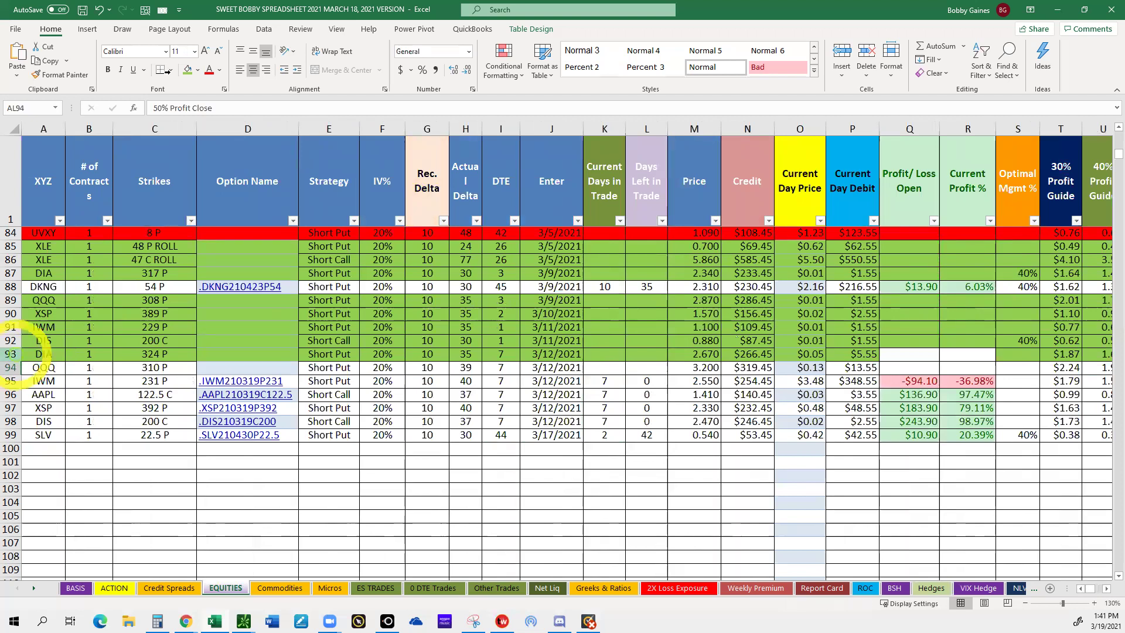
click(61, 75)
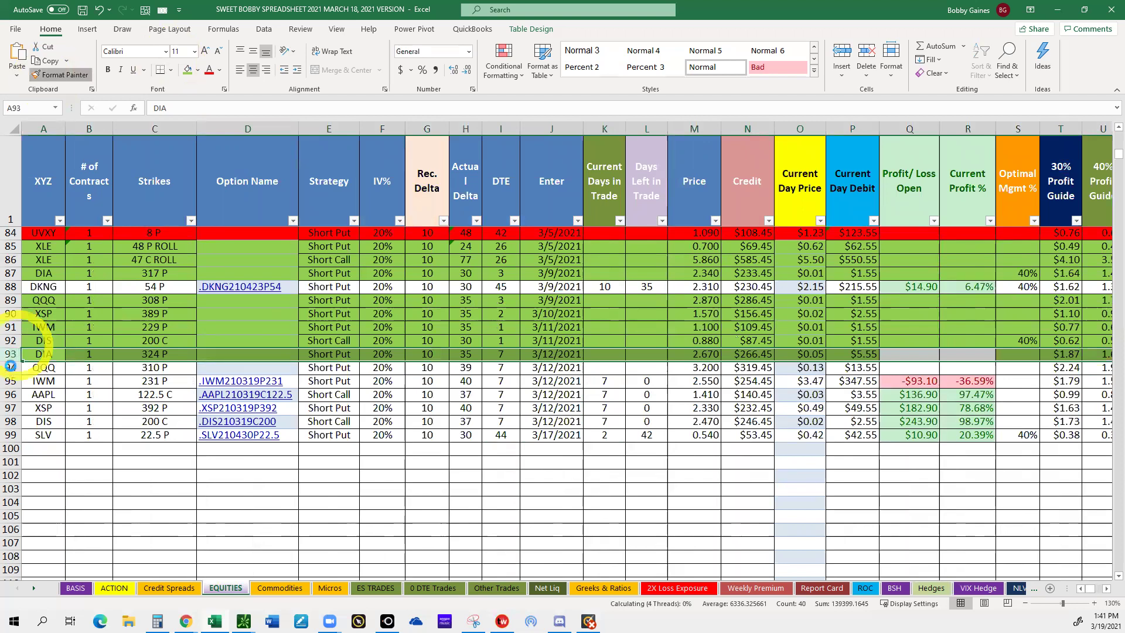
click(10, 367)
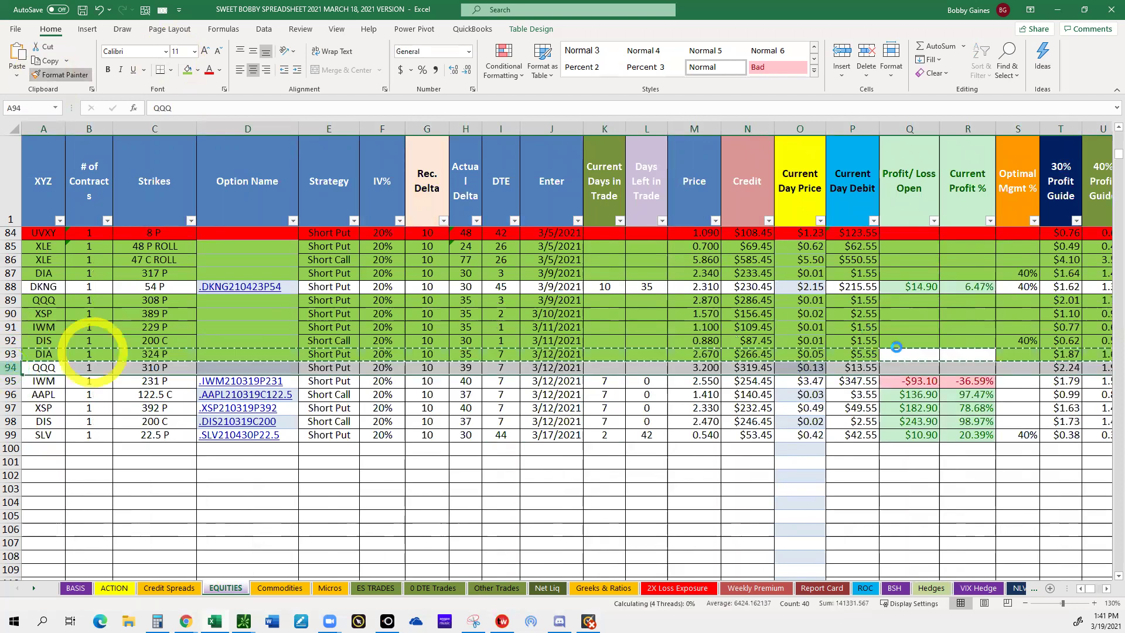
key(Escape)
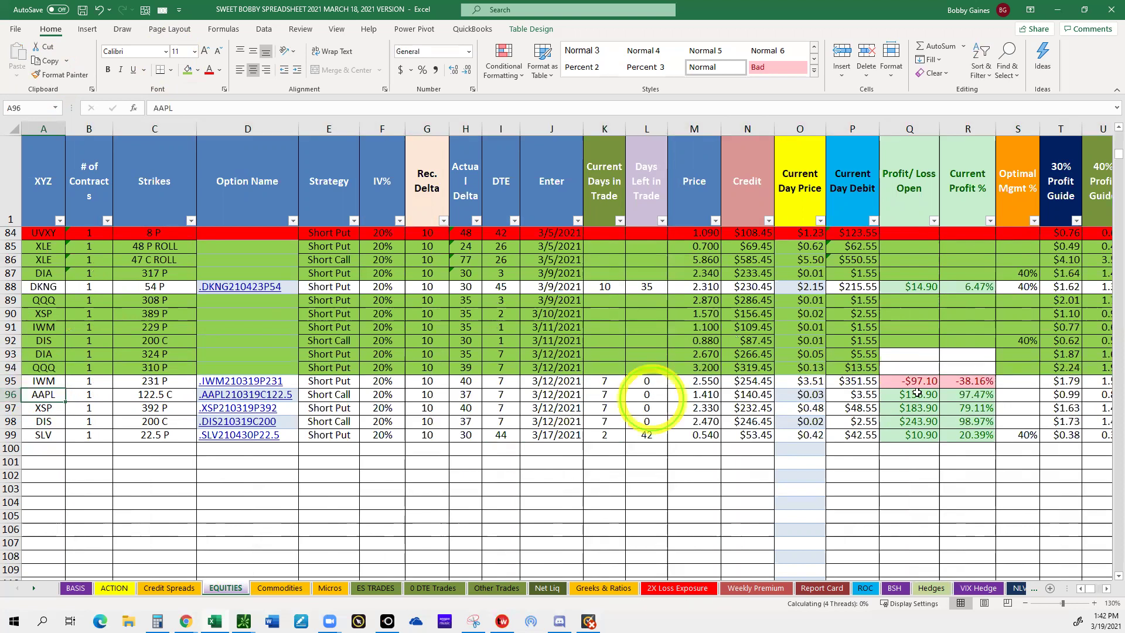
Step: Switch back to thinkorswim, collapse the QQQ position and expand the AAPL position to show its option legs
click(647, 394)
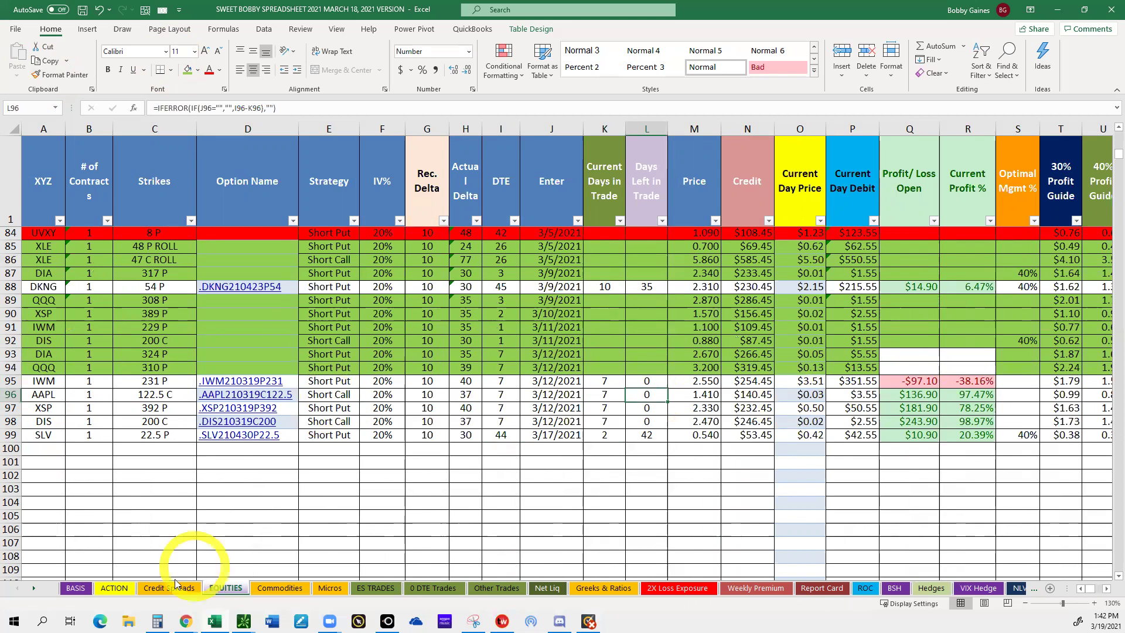
key(alt+Tab)
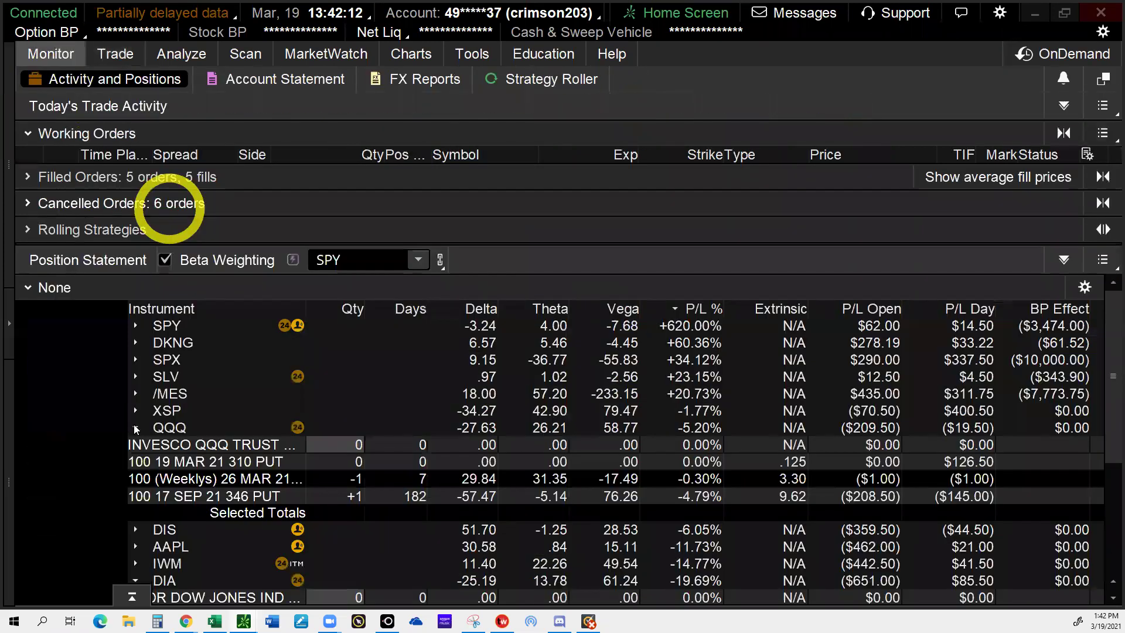
click(134, 427)
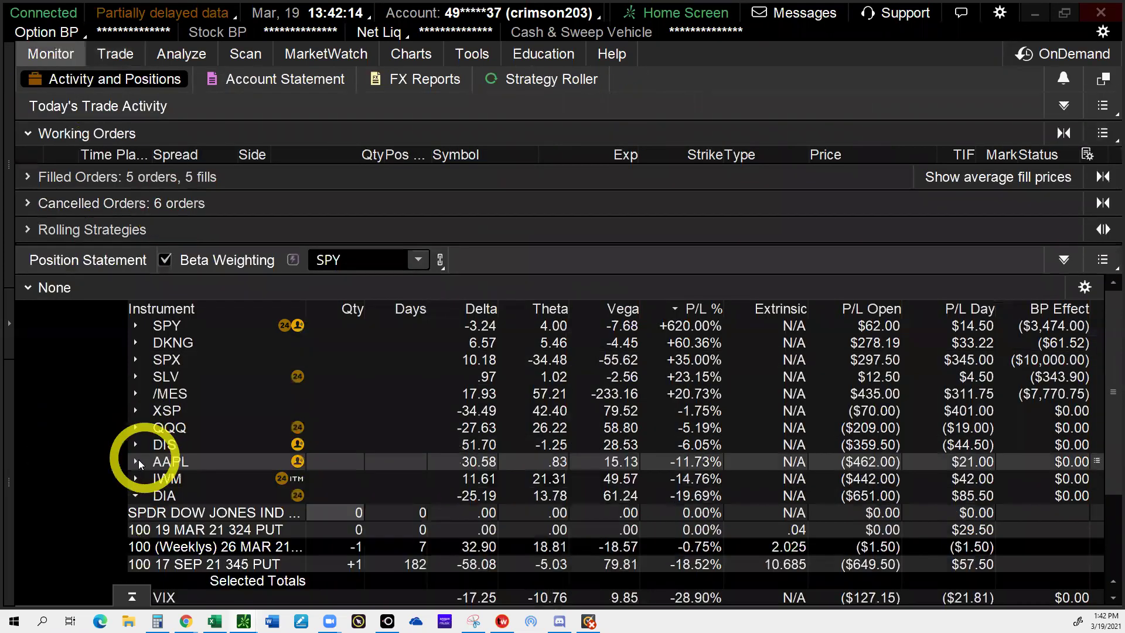
click(135, 462)
scroll(163, 458, down, 2)
scroll(320, 353, down, 2)
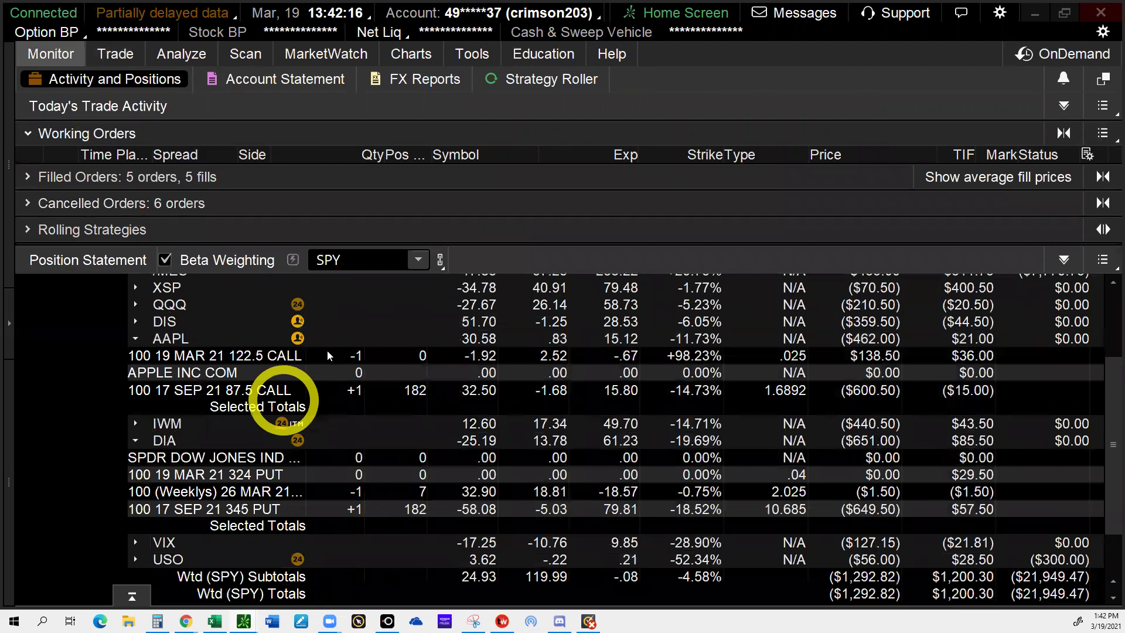
Step: Create and send a closing buy order for the AAPL 19 MAR 21 122.5 call at a 0.02 limit
right_click(327, 354)
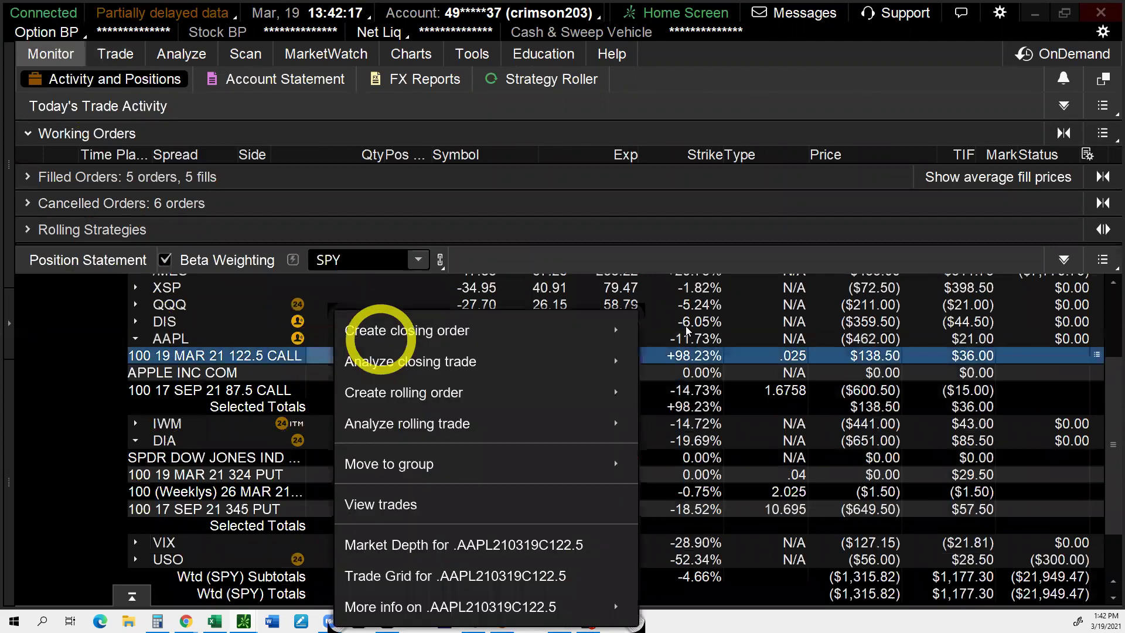
mouse_move(612, 331)
click(722, 339)
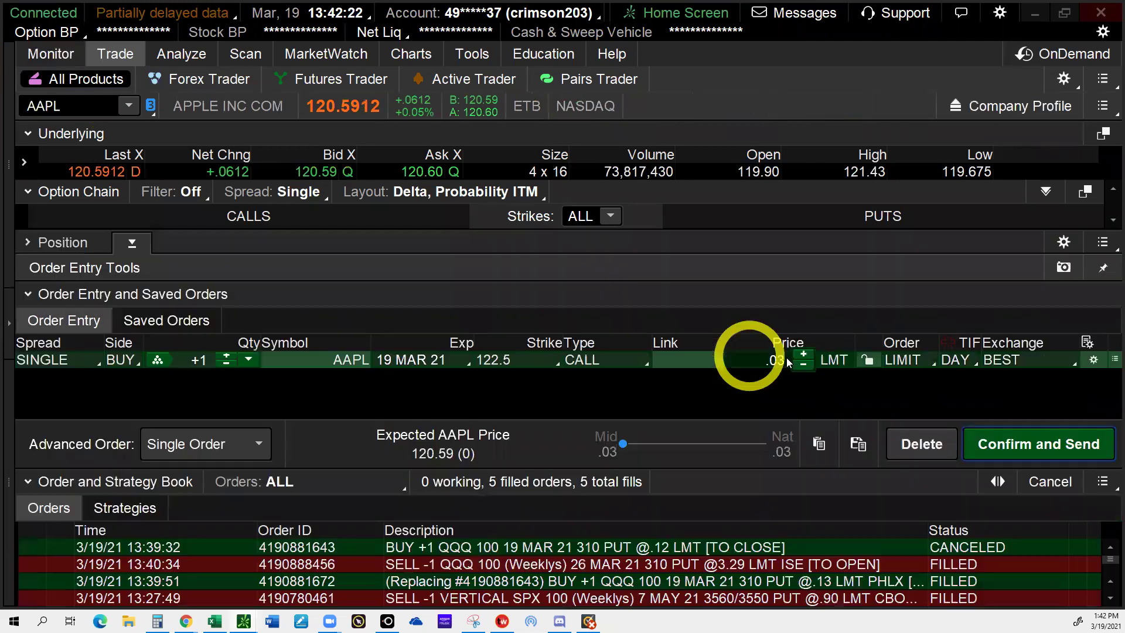
click(804, 365)
click(992, 447)
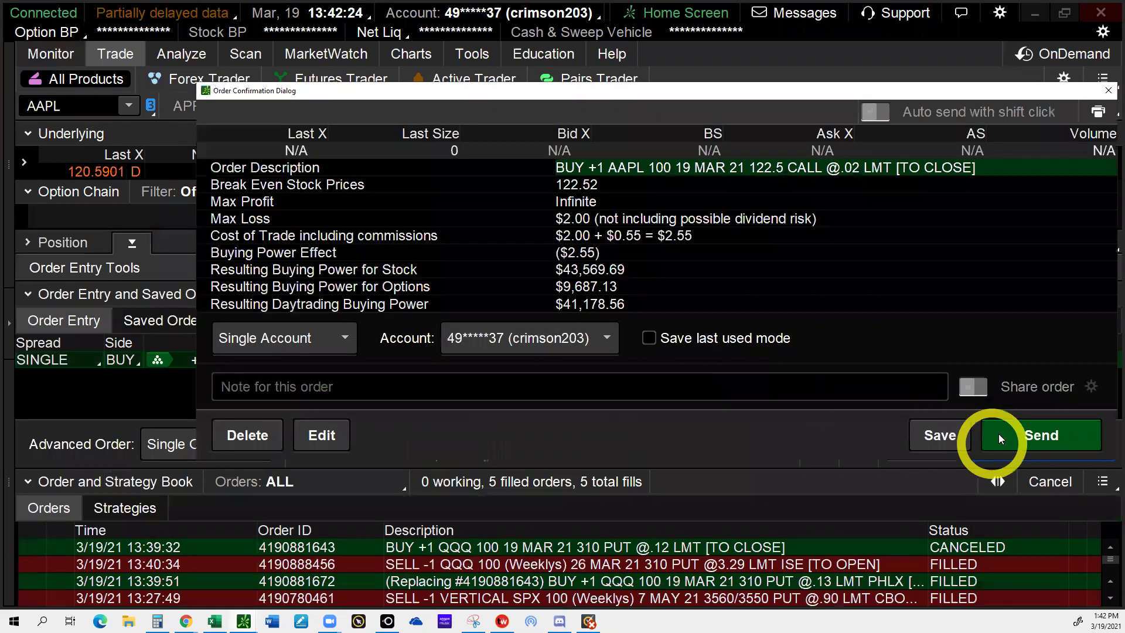
click(998, 433)
click(495, 235)
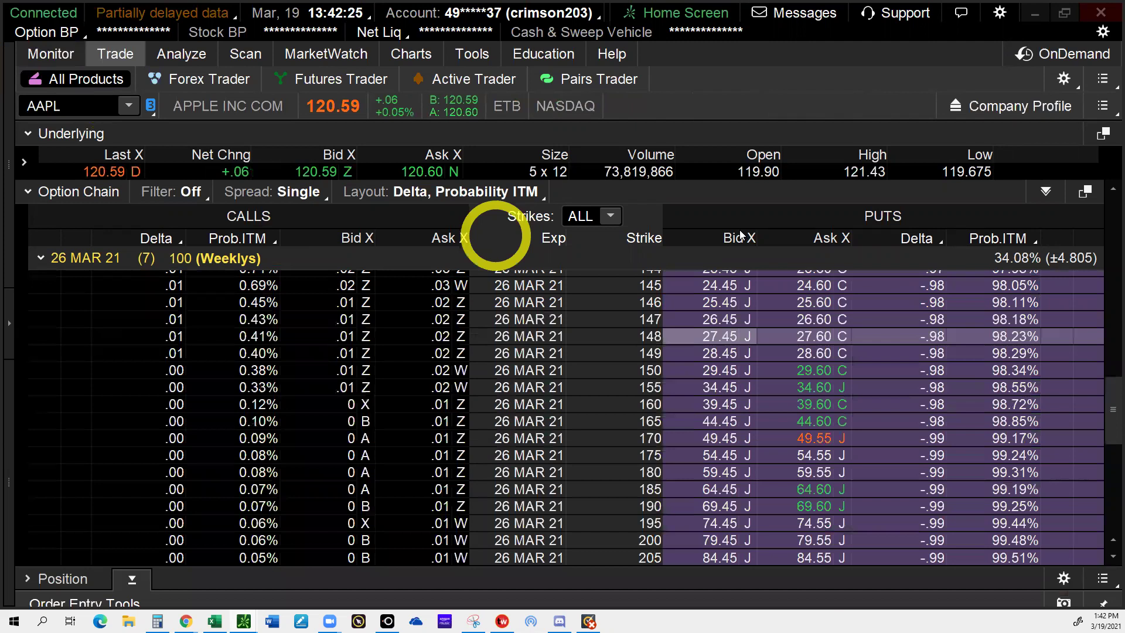
Step: Replace the working AAPL 19 MAR 21 122.5 call buy order, raising its limit price to 0.03
click(50, 54)
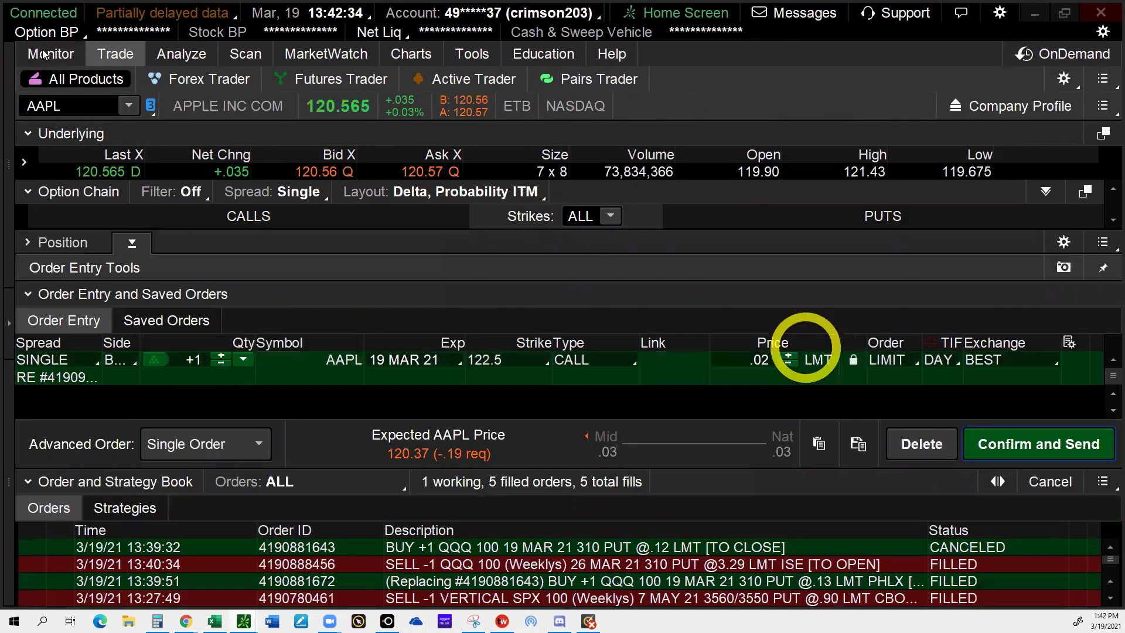
click(788, 356)
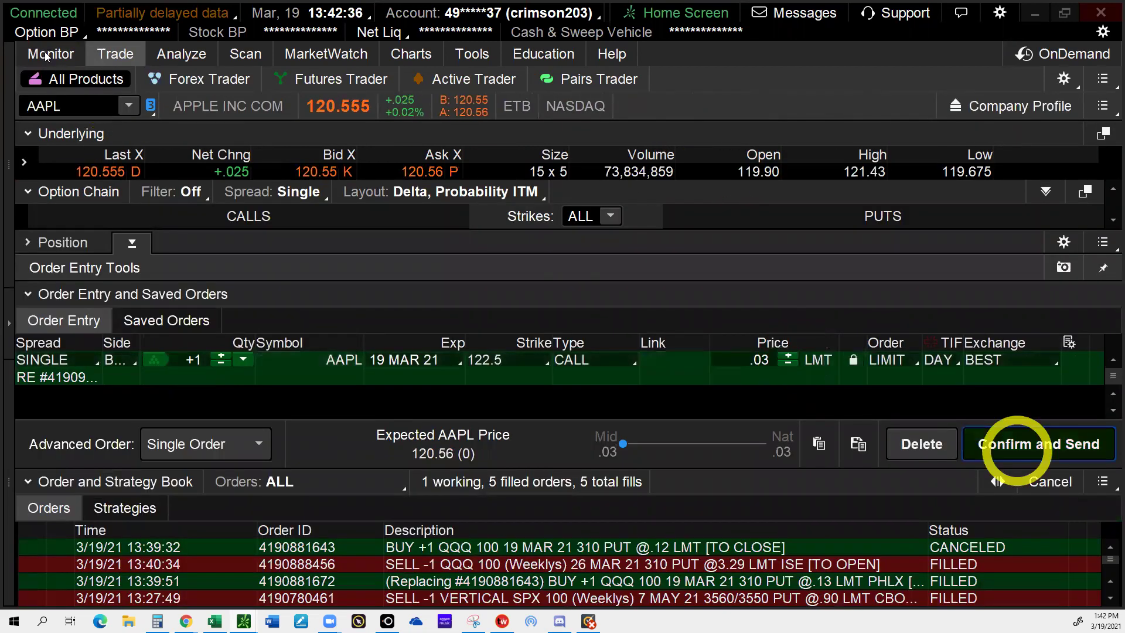
click(1018, 445)
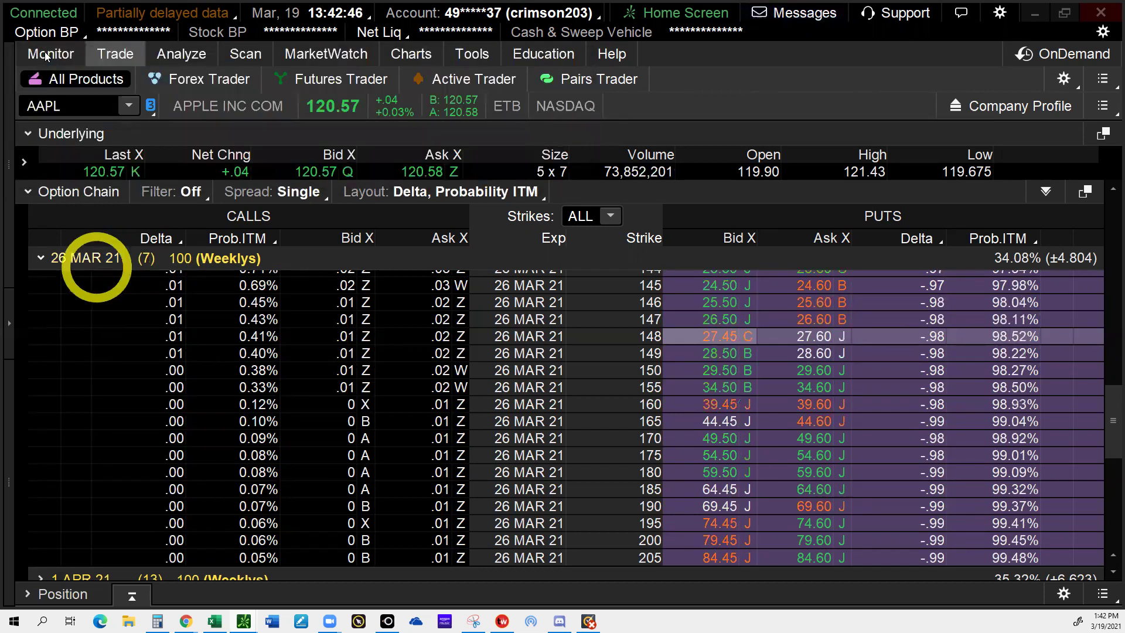
Step: Sell one AAPL 26 MAR 21 122 call from the option chain at a 1.48 limit and check the working orders
click(88, 259)
scroll(162, 327, up, 2)
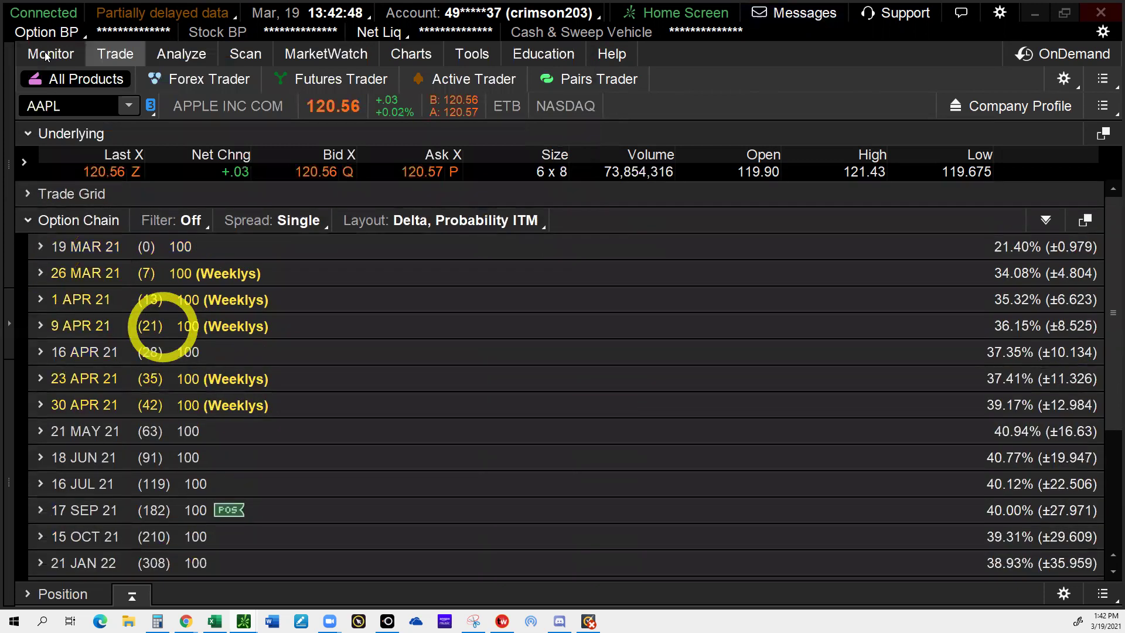
click(57, 274)
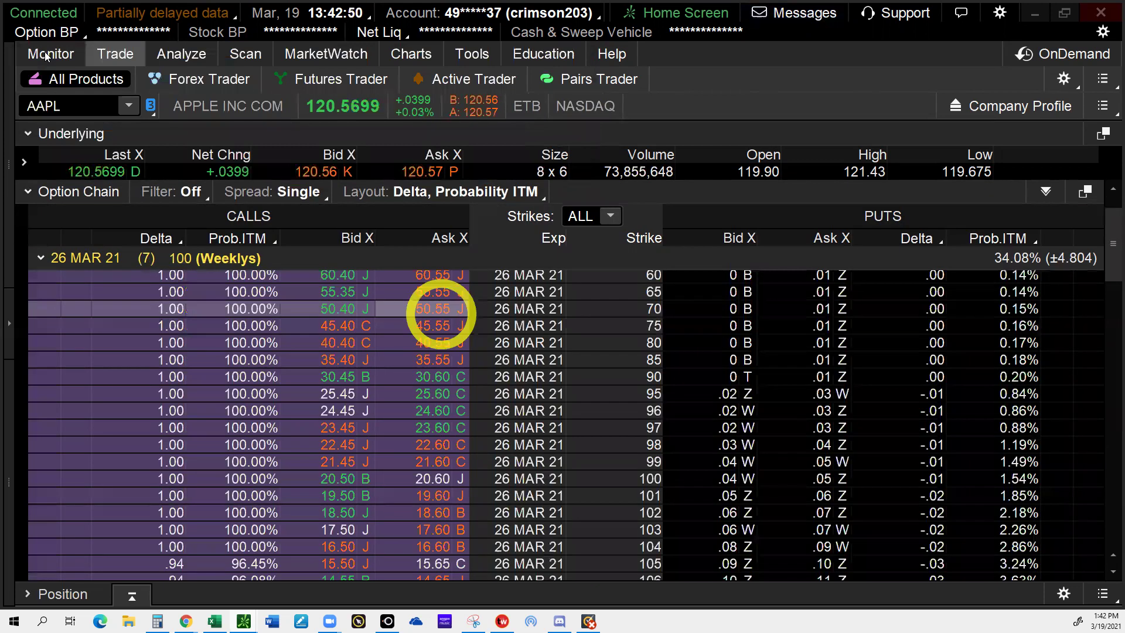
scroll(444, 321, down, 2)
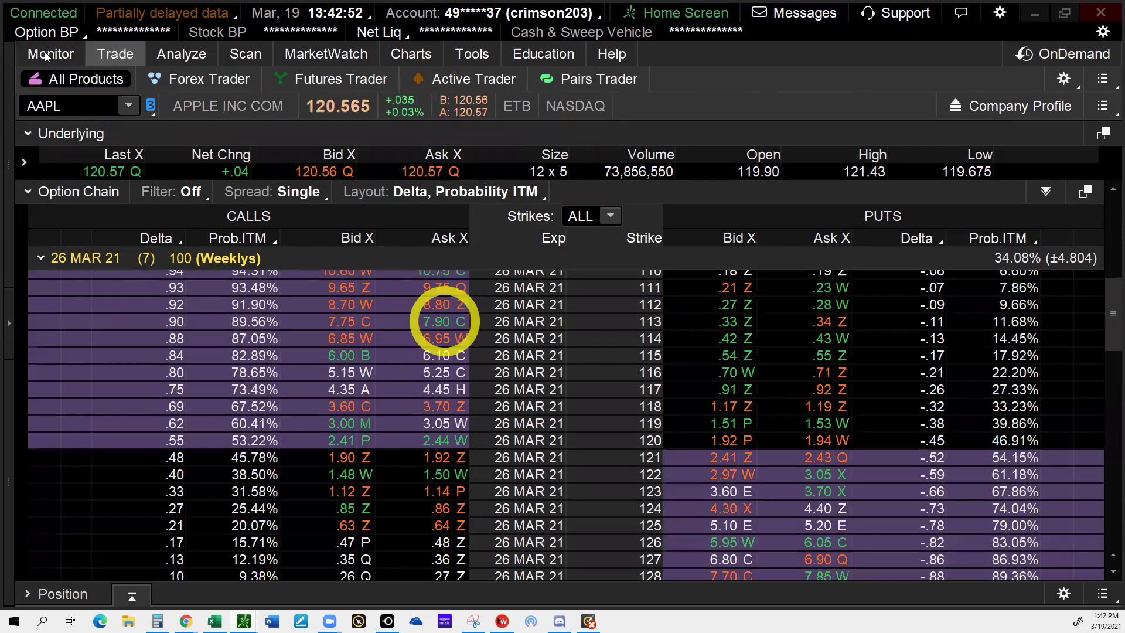
scroll(444, 321, down, 1)
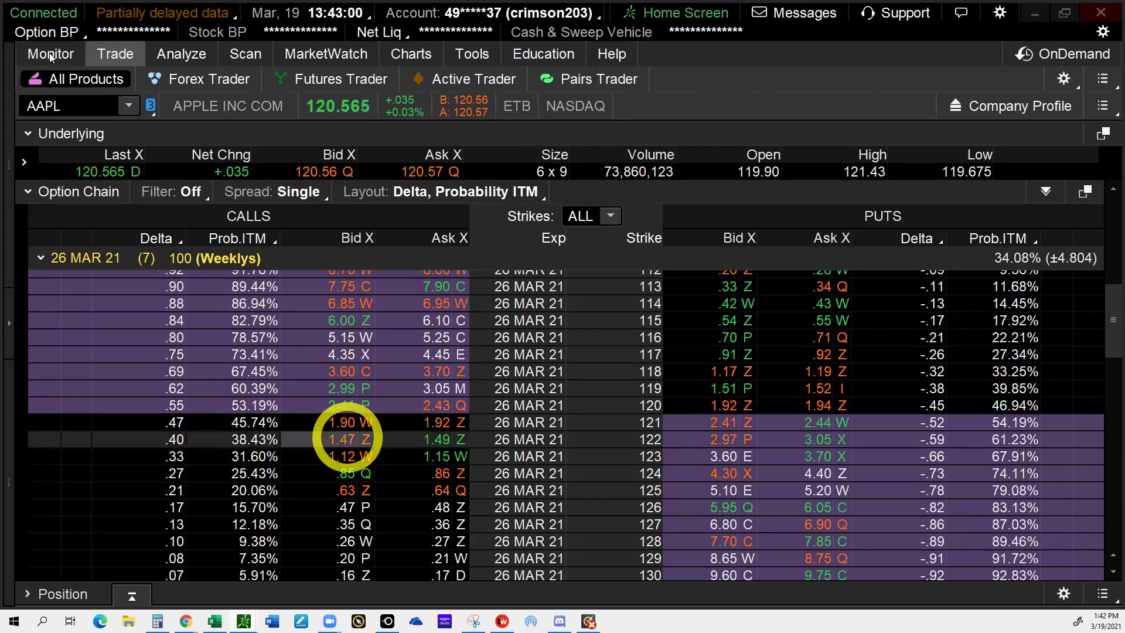
click(348, 438)
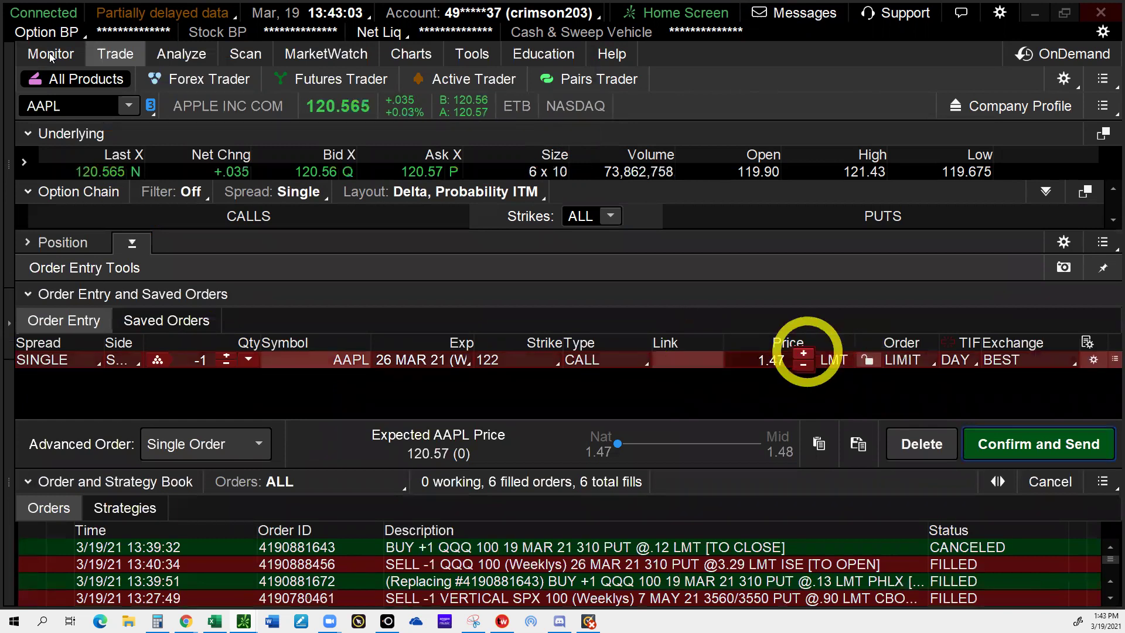
click(803, 353)
click(1034, 443)
click(1038, 436)
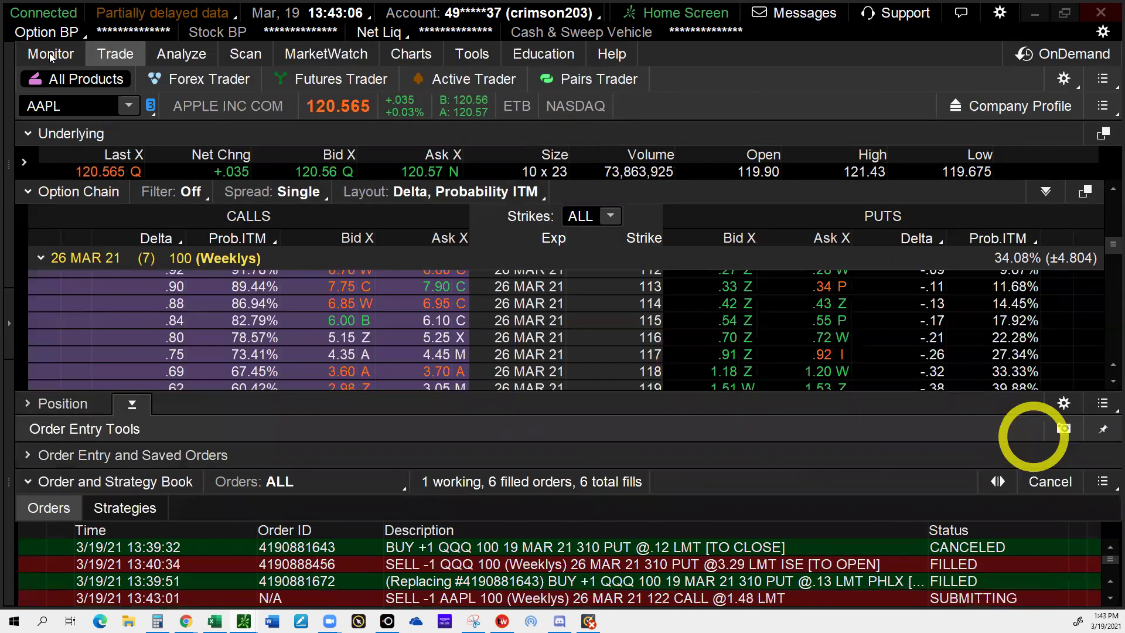
click(51, 56)
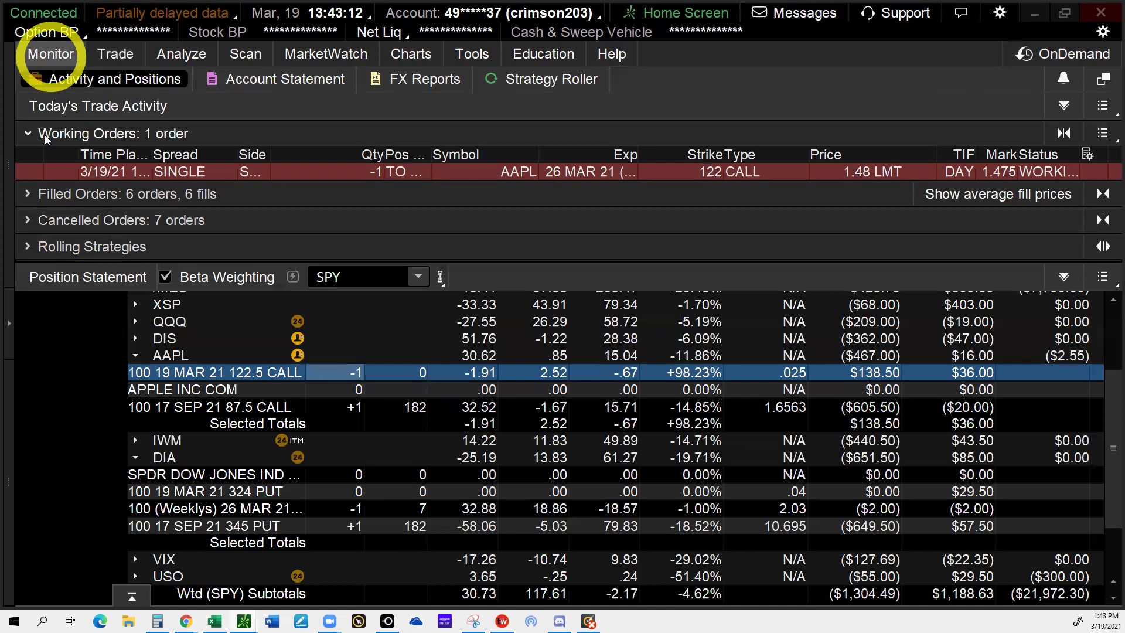
Step: Replace the working AAPL 26 MAR 21 122 call sell order with a 1.47 limit and review the filled orders
right_click(586, 172)
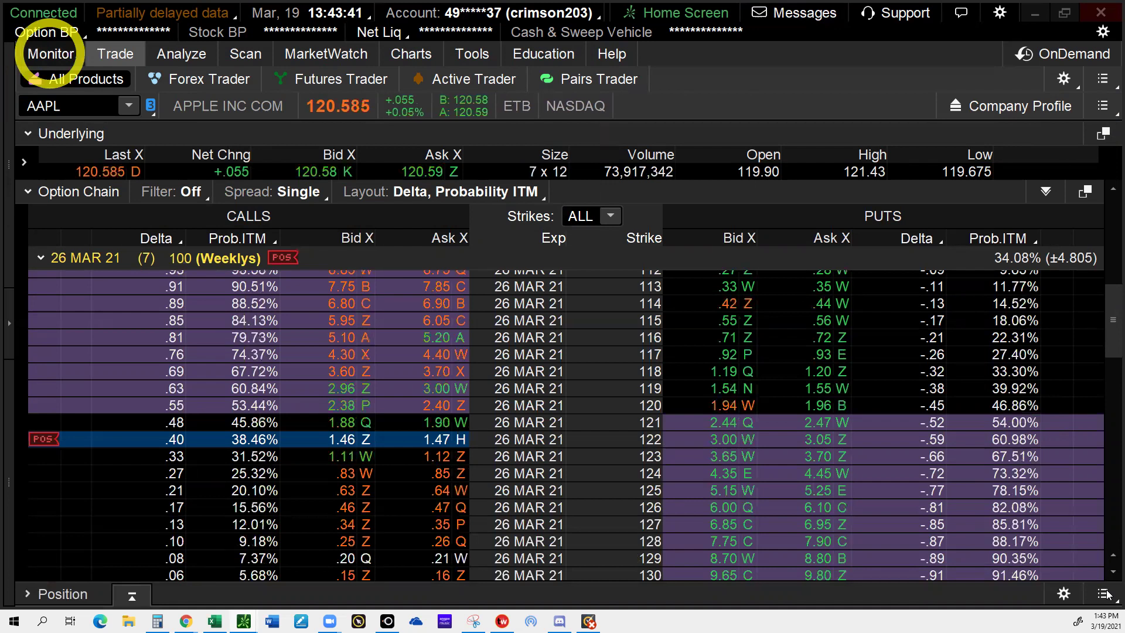
click(51, 54)
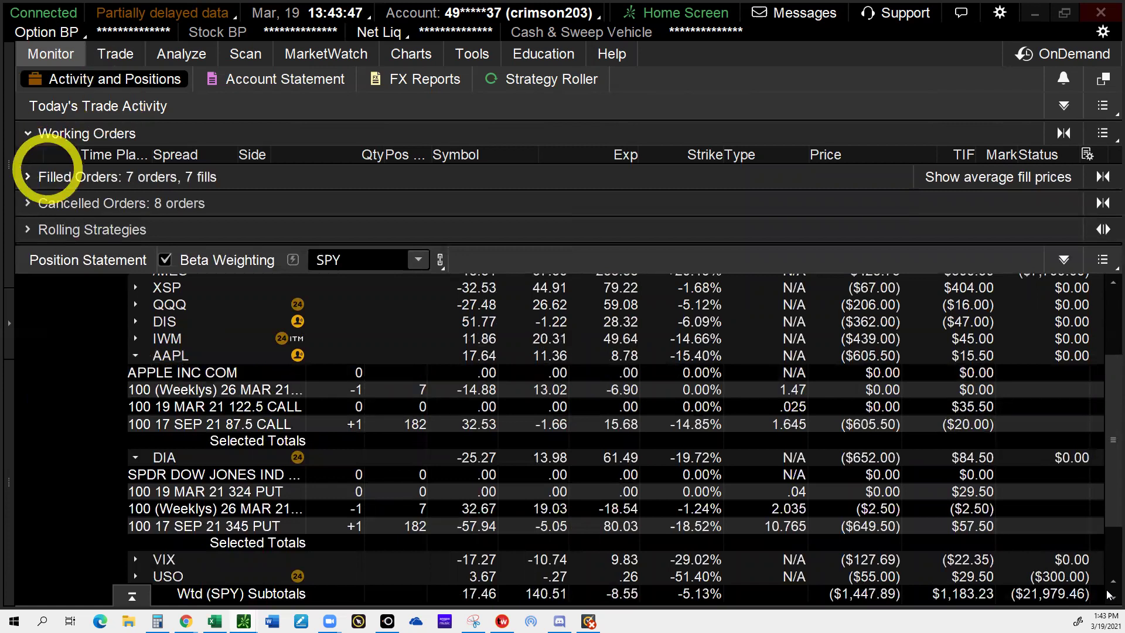
click(48, 173)
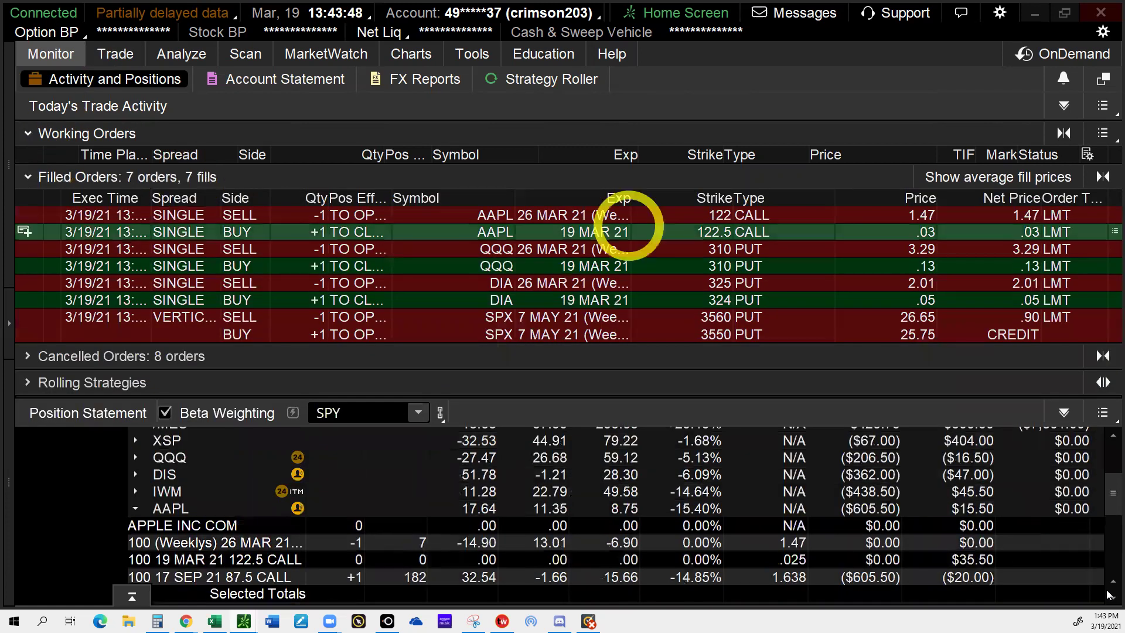
click(27, 176)
Step: Switch to the Excel trade log, clear the AAPL 122.5 C row's option name and set its current day price to .03
mouse_move(214, 621)
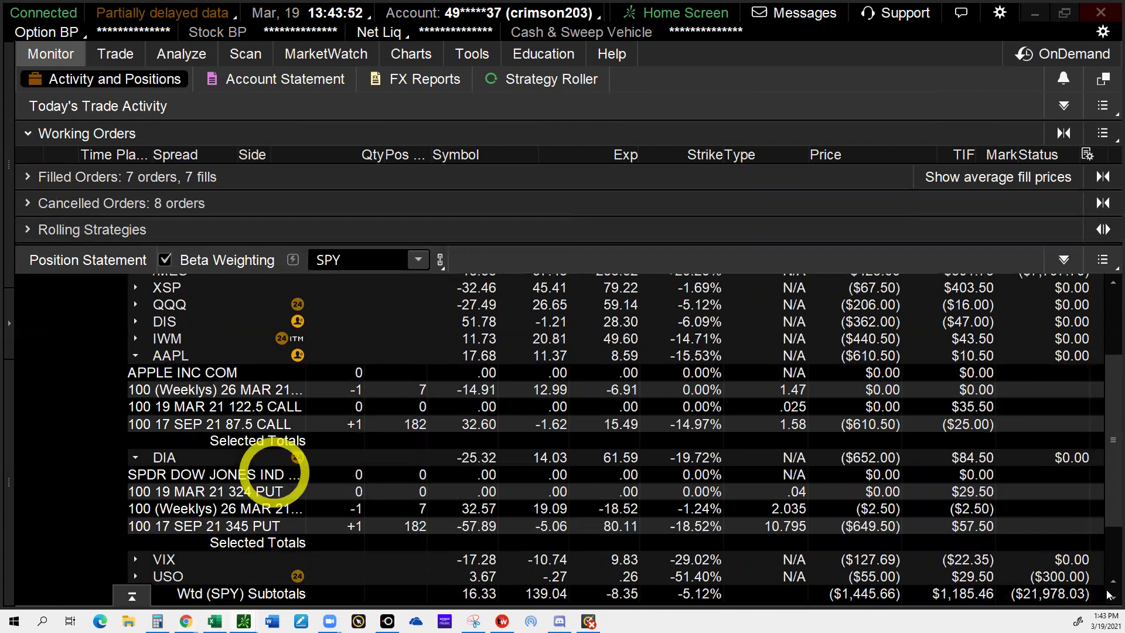
key(alt+Tab)
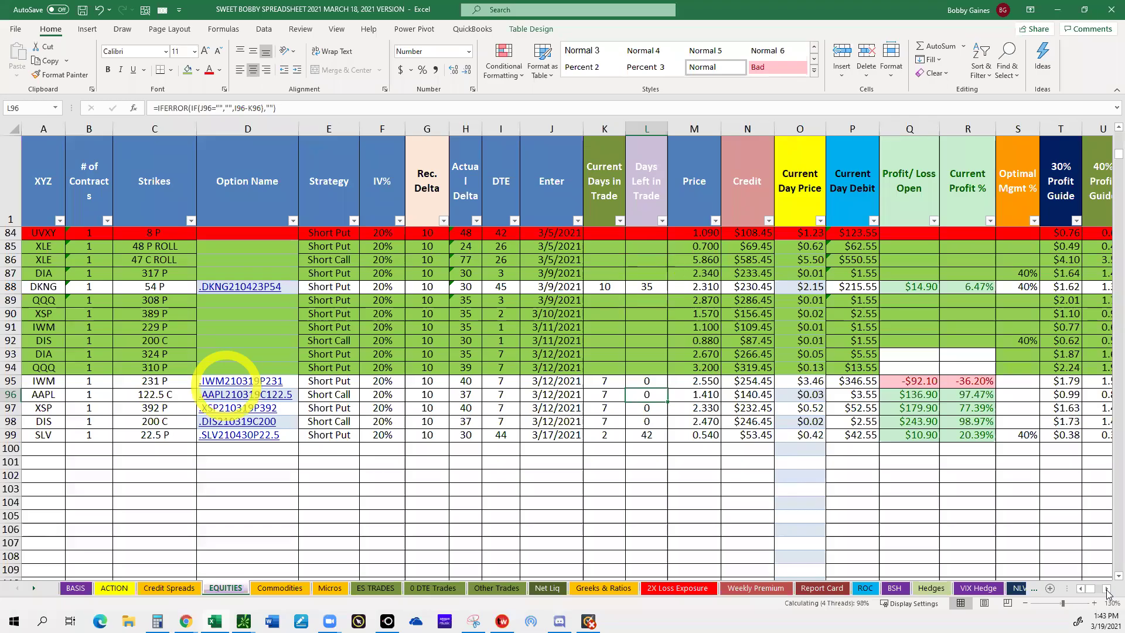
key(Delete)
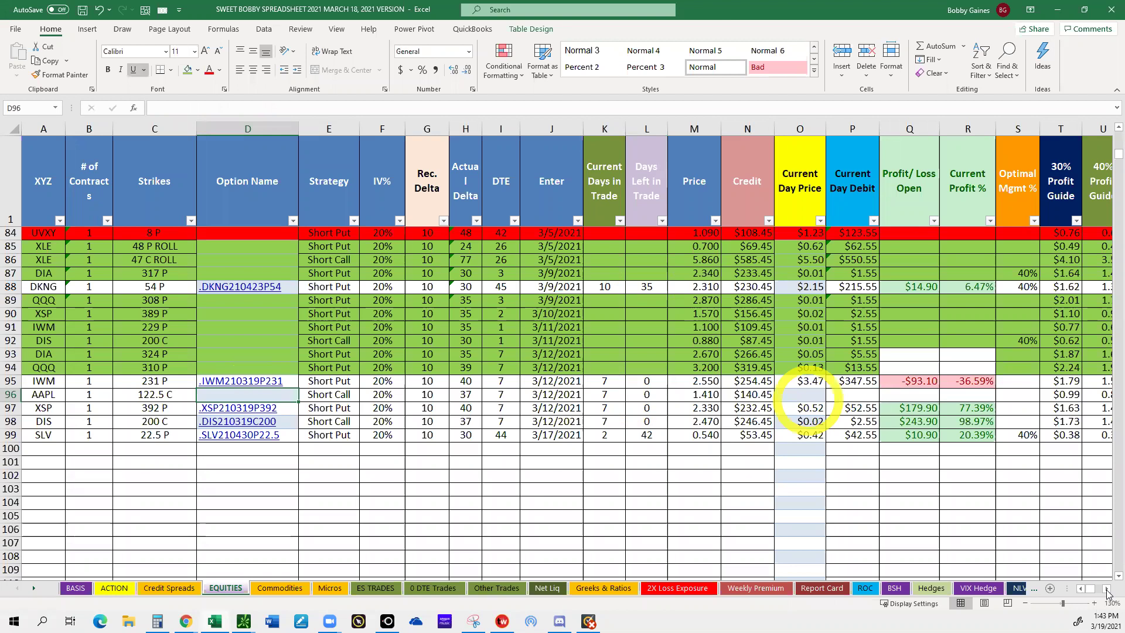
click(804, 395)
text(.03)
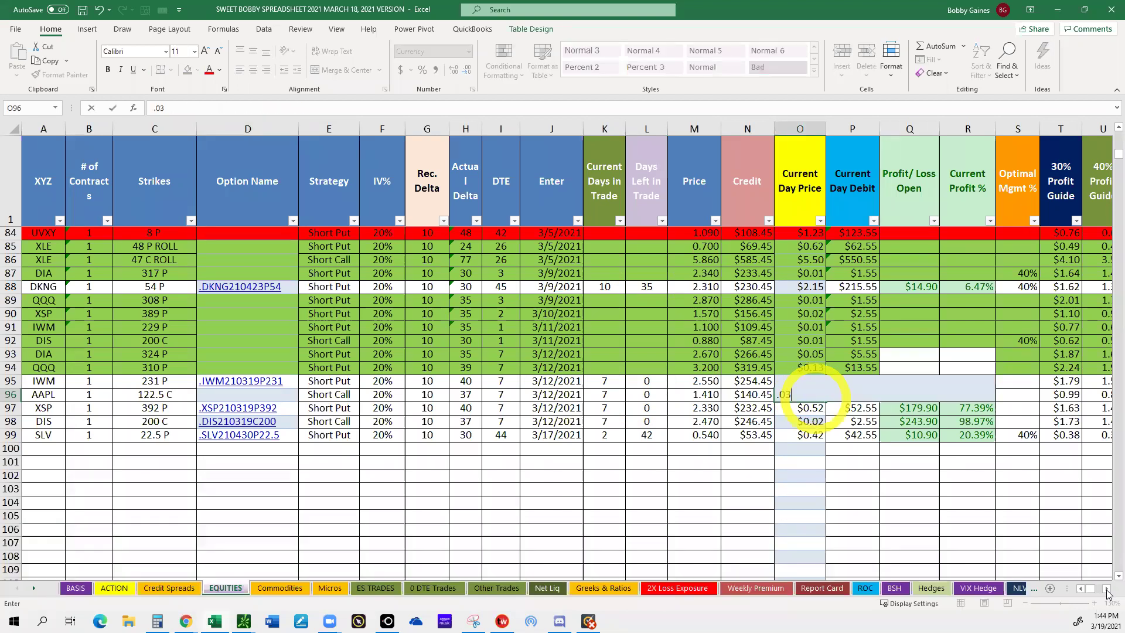
click(861, 447)
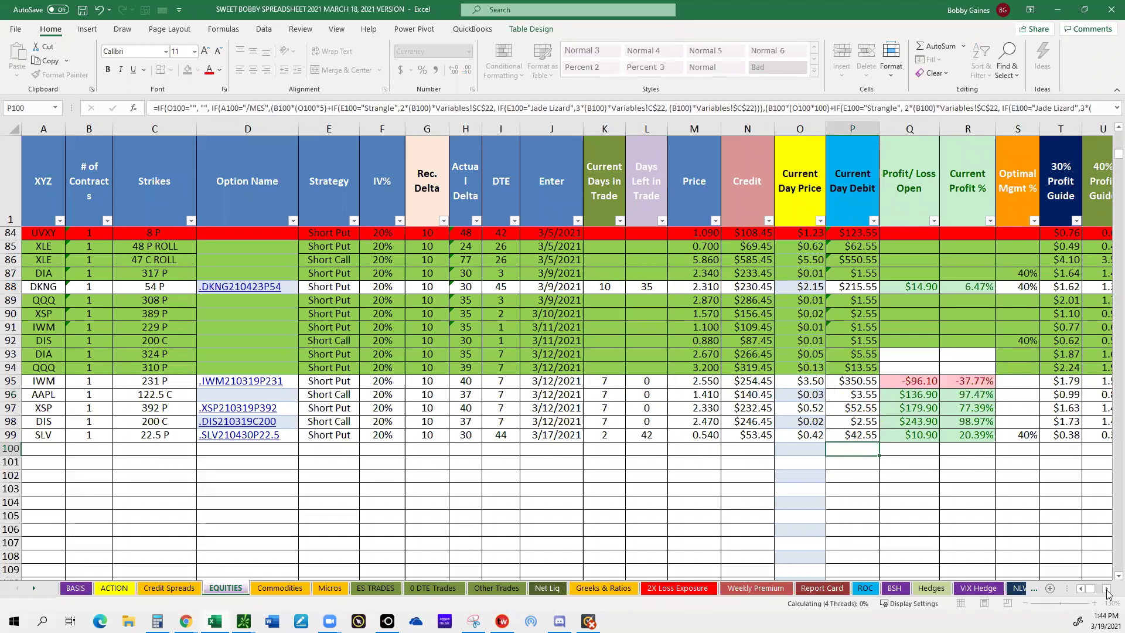
Step: Enter 3/19/21 as the exit date for the AAPL 122.5 C trade in row 96
click(1107, 589)
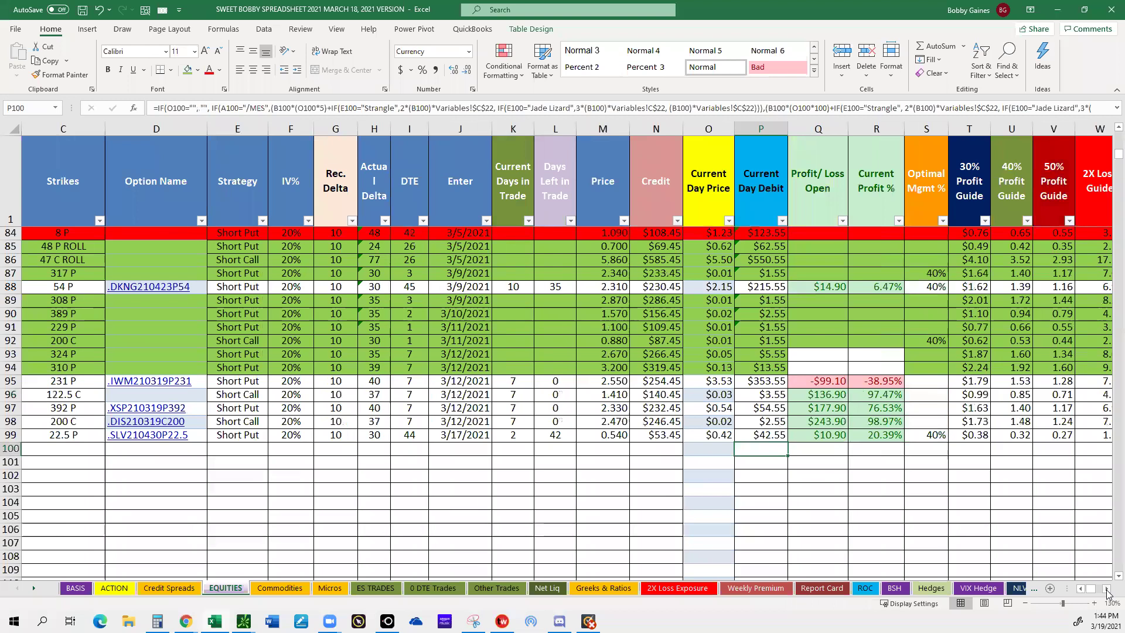
click(1107, 589)
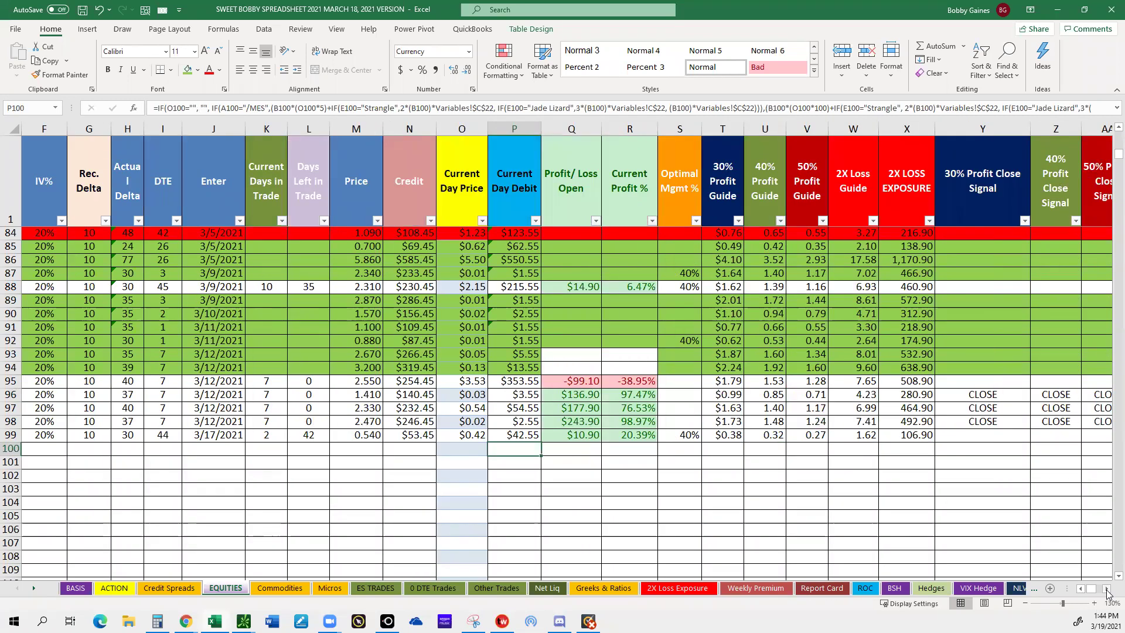
click(1107, 589)
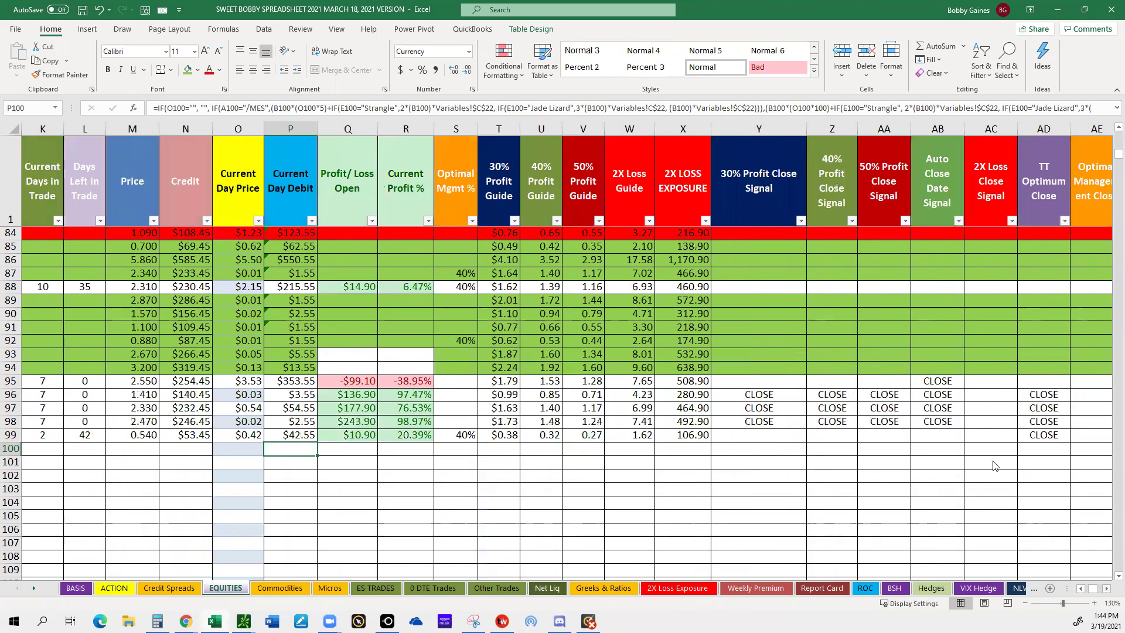
scroll(966, 399, right, 4)
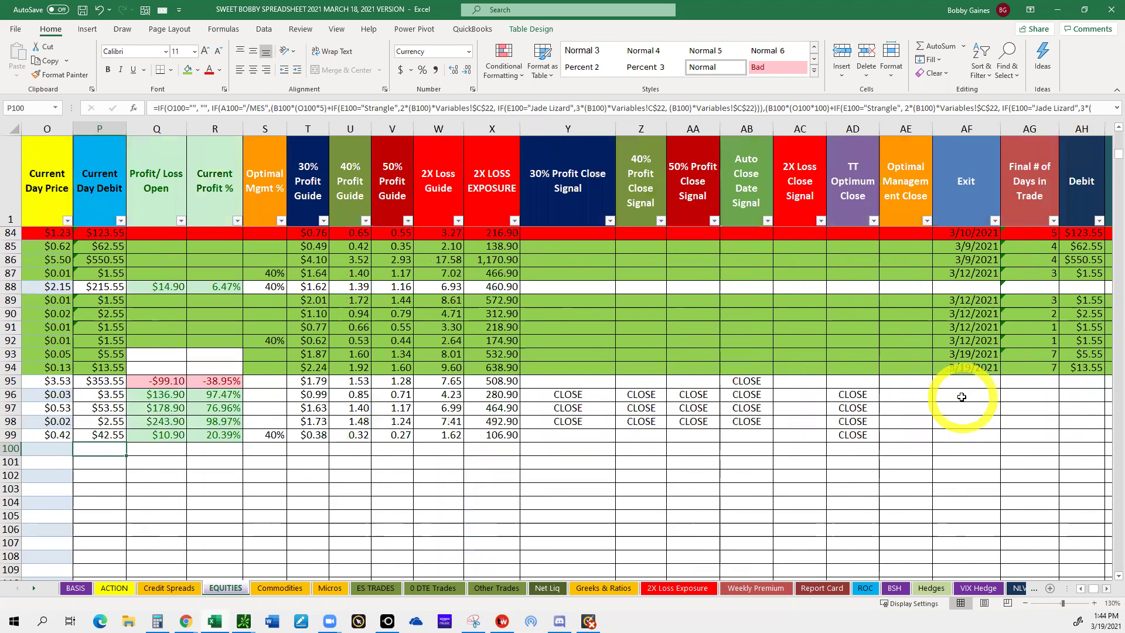
click(962, 397)
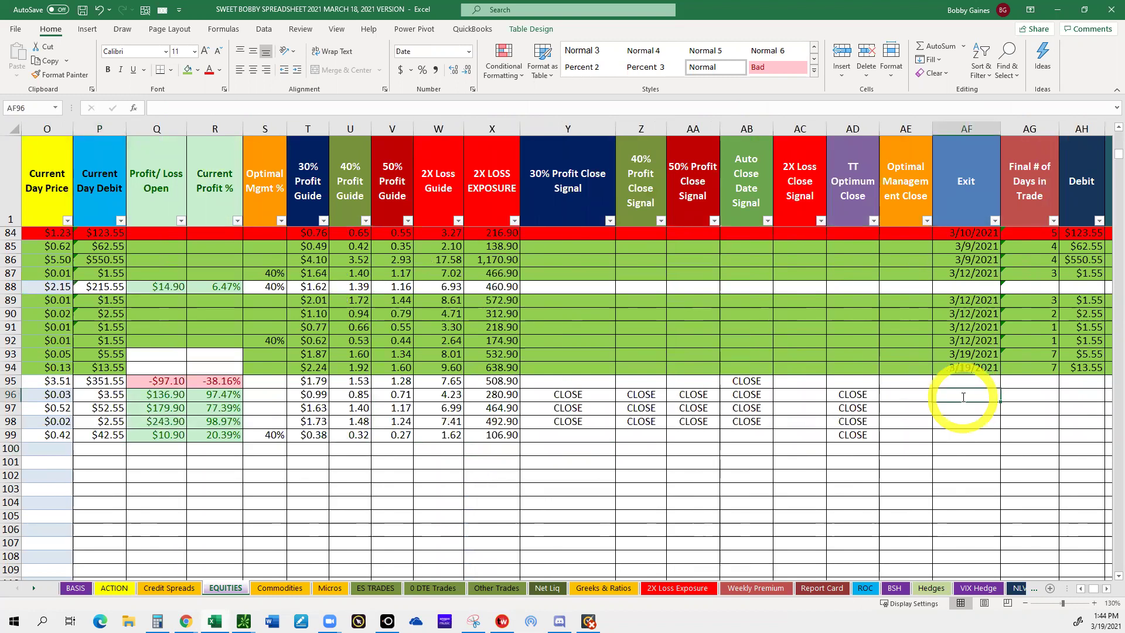
text(3/)
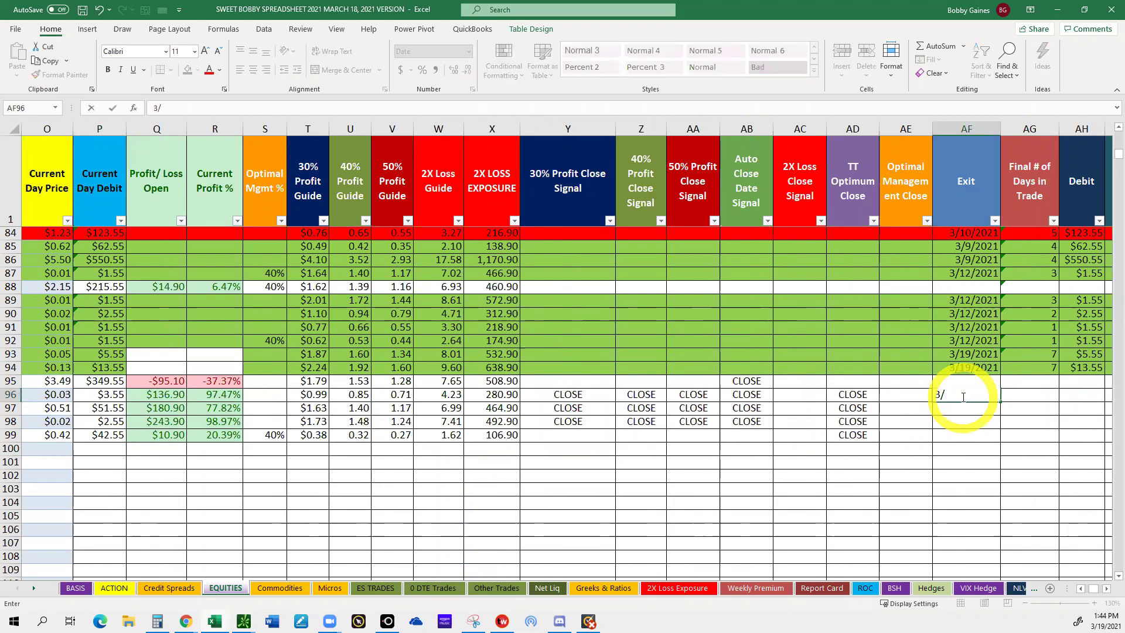
text(19/21)
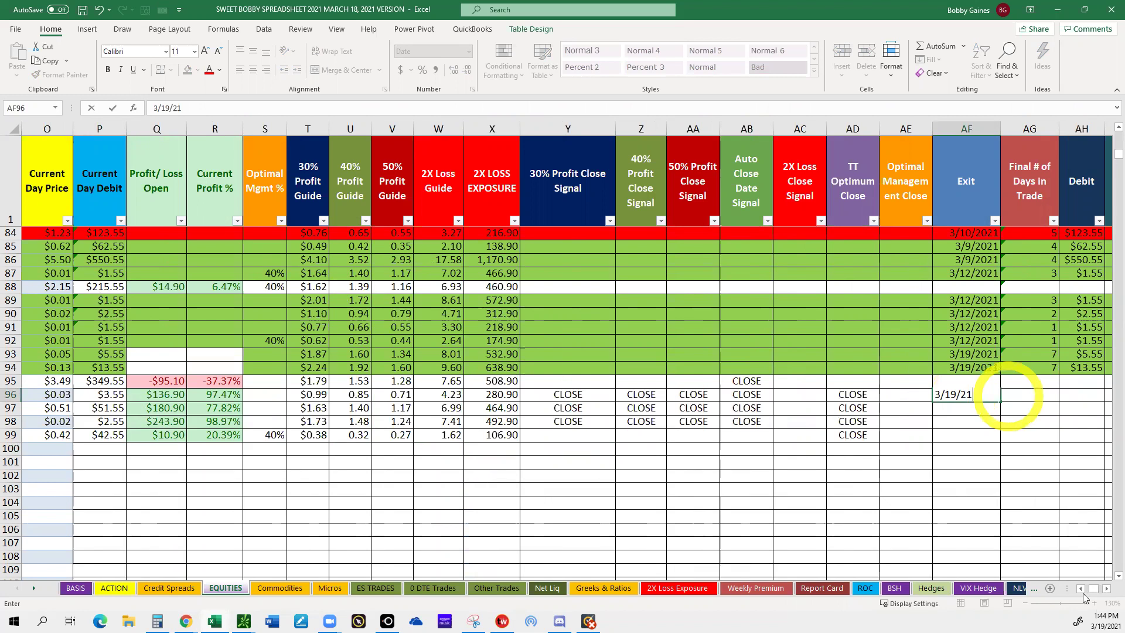
key(Tab)
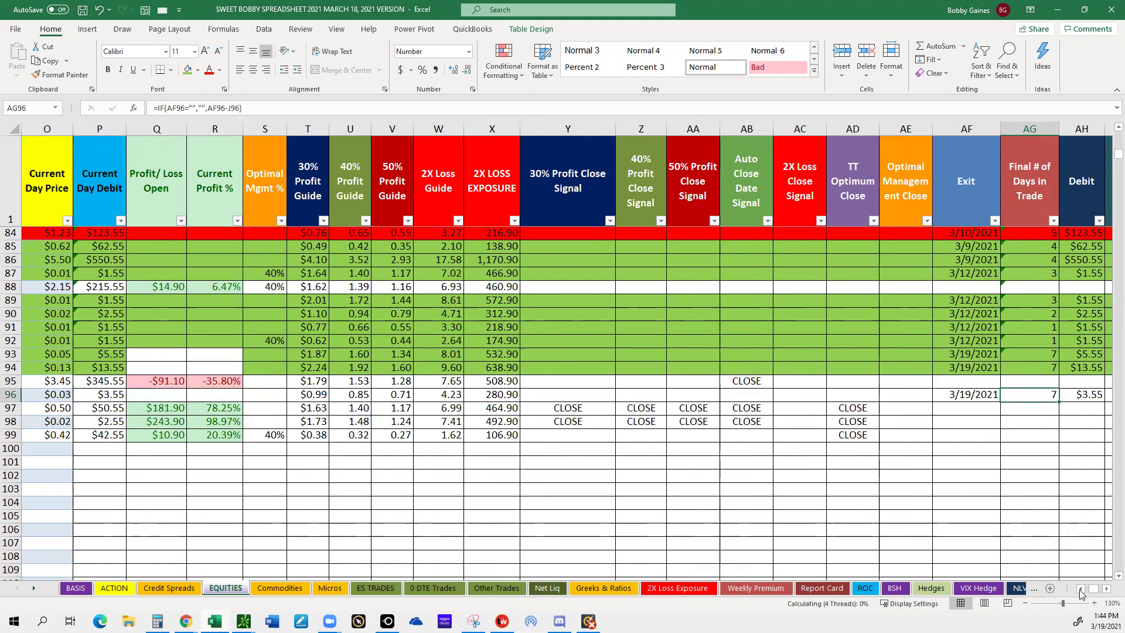
Step: Copy the closed-trade formatting from the QQQ 310 P row to the AAPL 122.5 C row
click(1080, 590)
click(1081, 590)
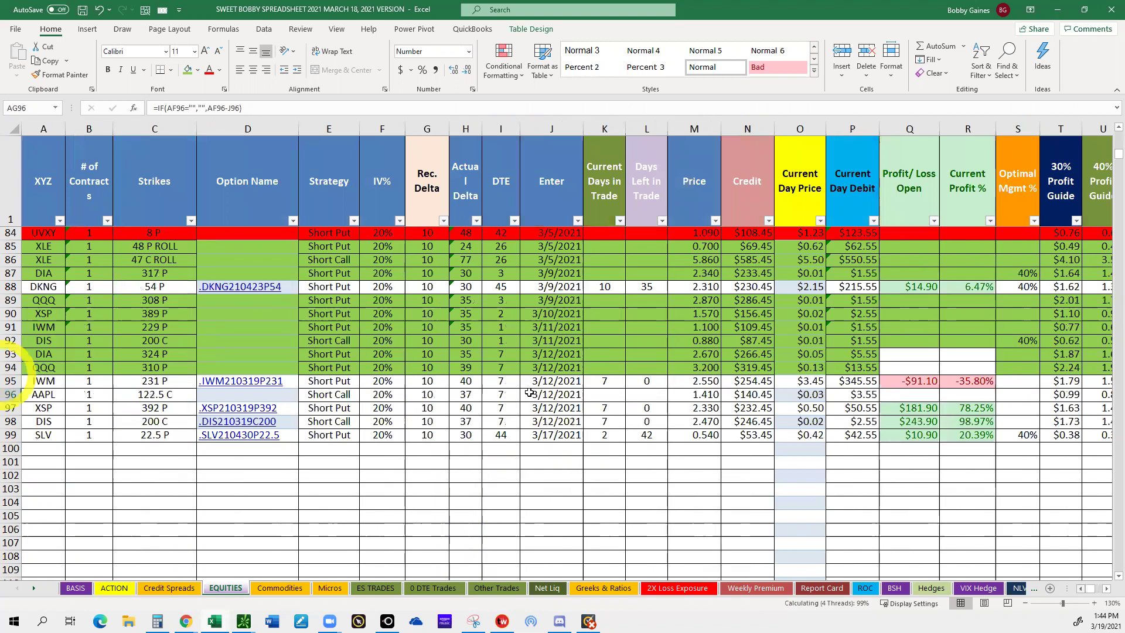
click(11, 368)
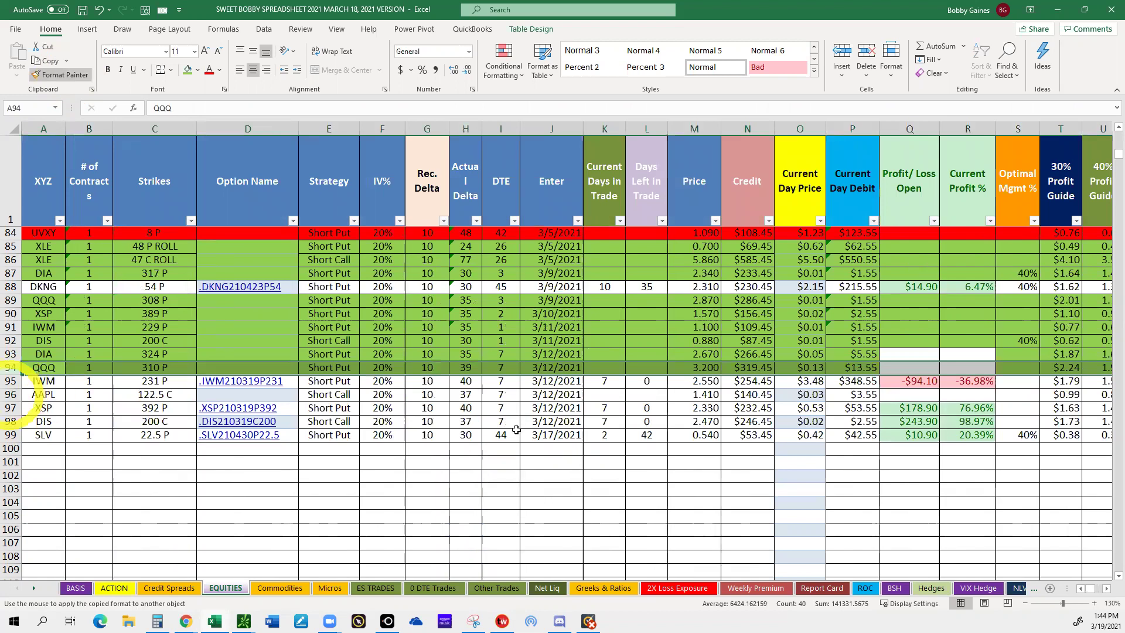
click(12, 394)
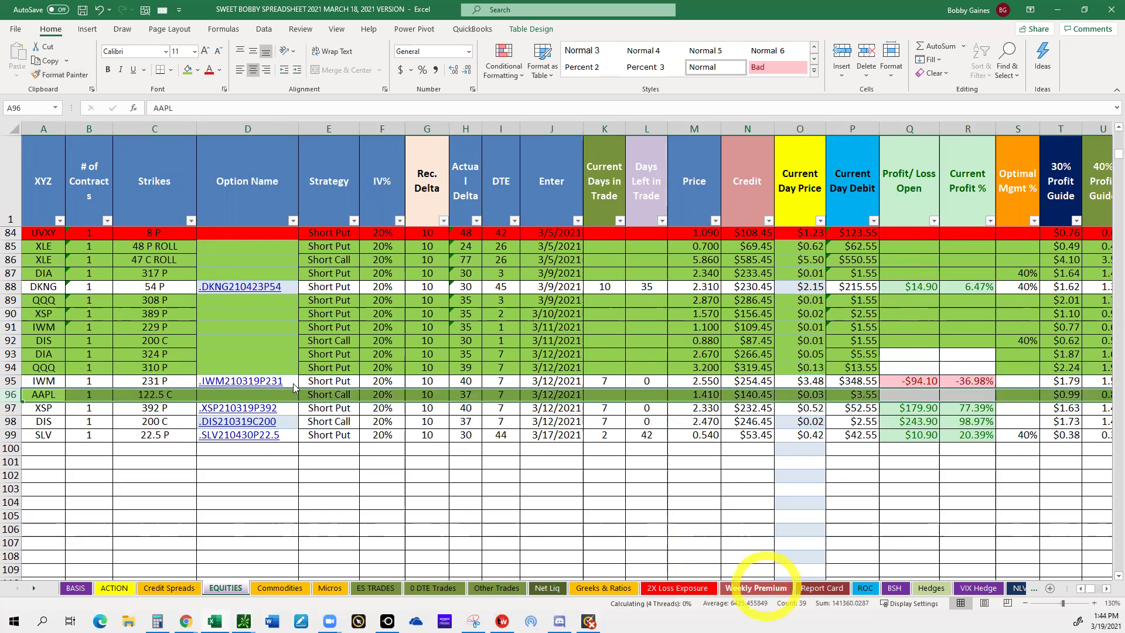
Step: Review the premium projections on the Weekly Premium sheet, glance at the thinkorswim positions and return to the EQUITIES sheet
click(757, 588)
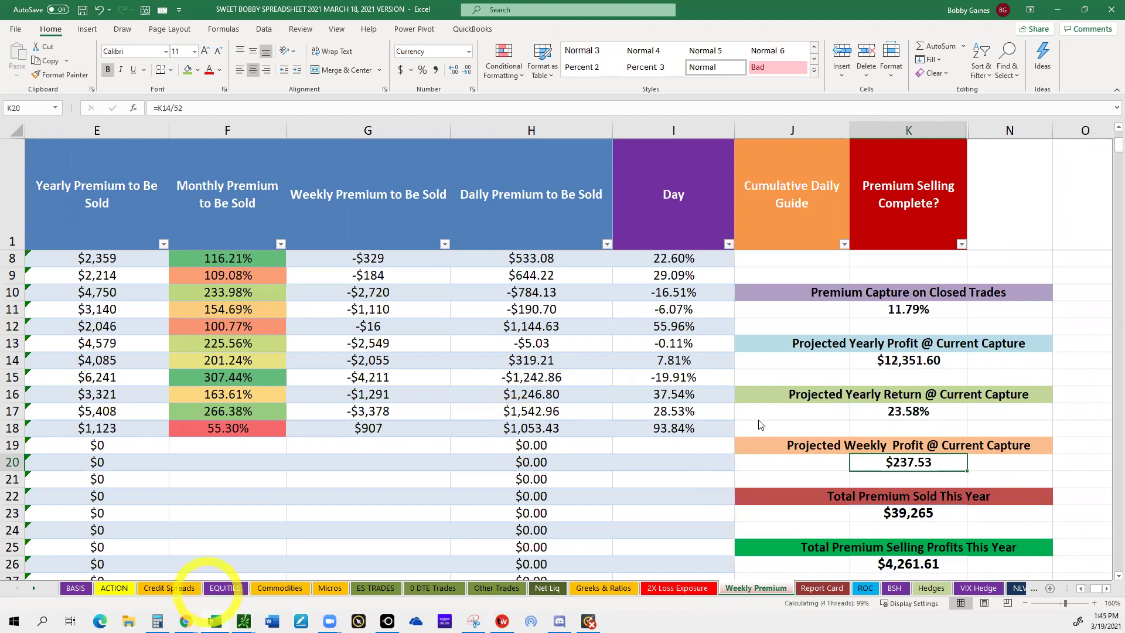
mouse_move(244, 620)
click(176, 574)
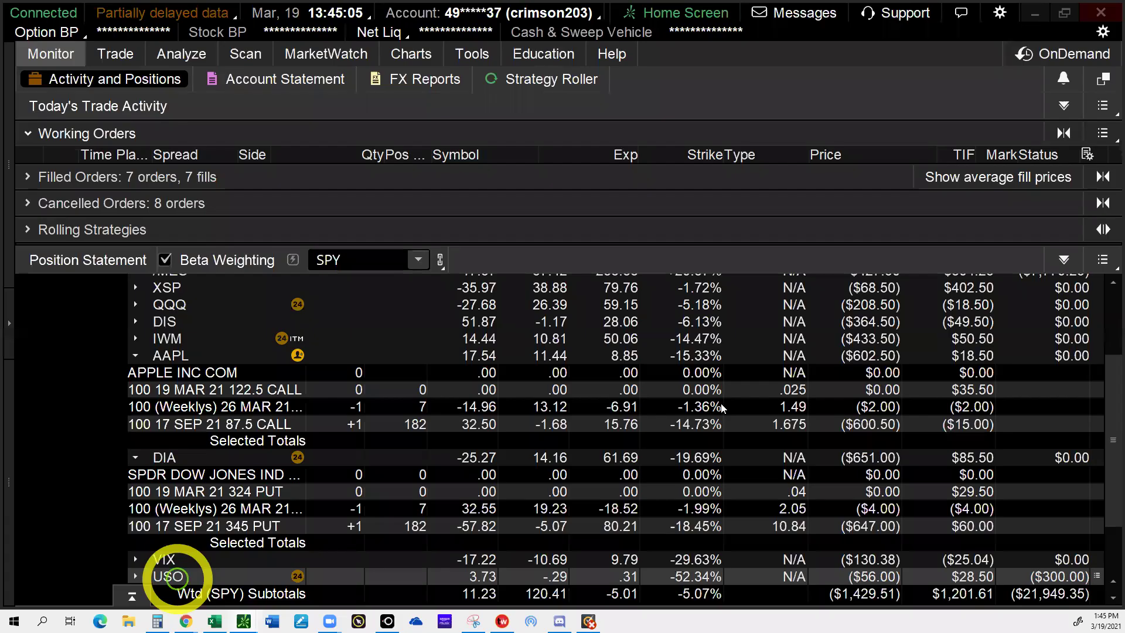
mouse_move(215, 612)
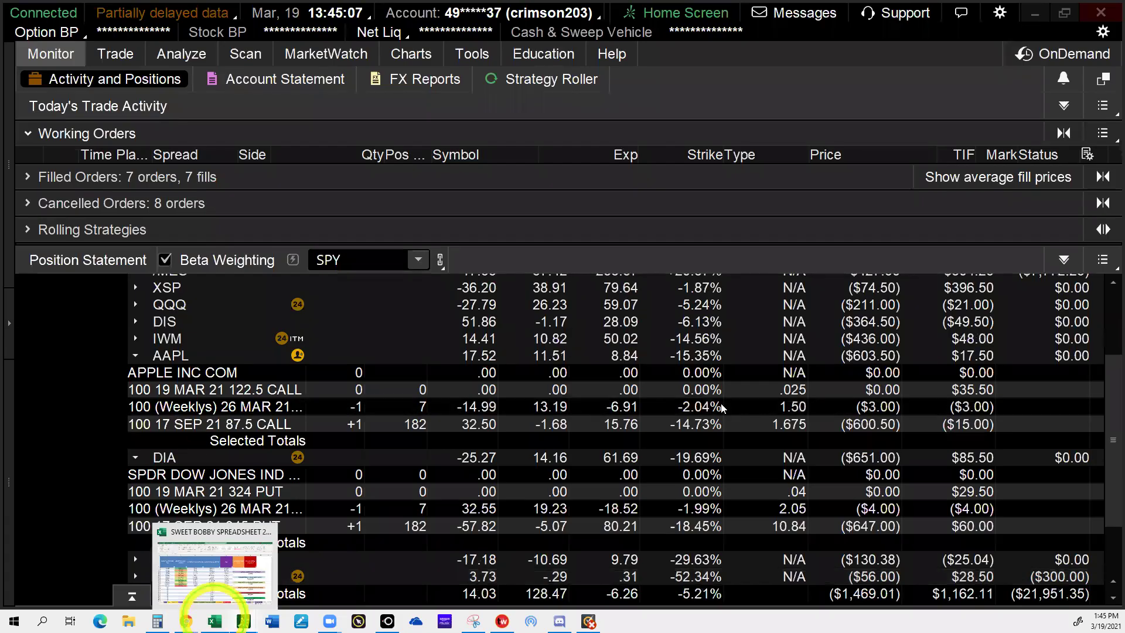
click(214, 580)
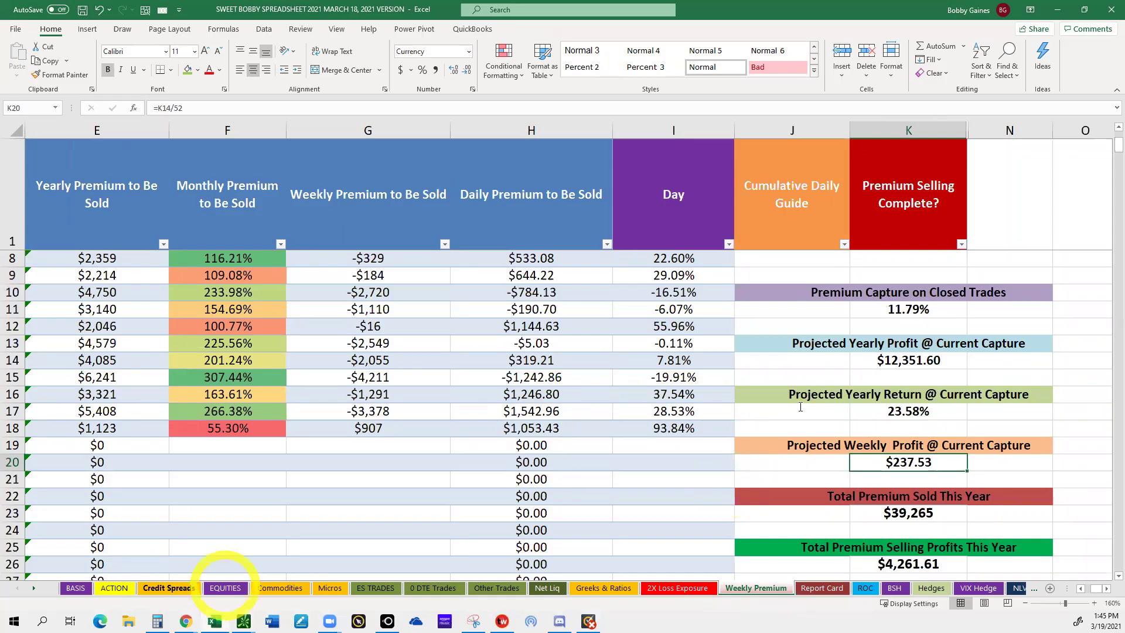
click(225, 588)
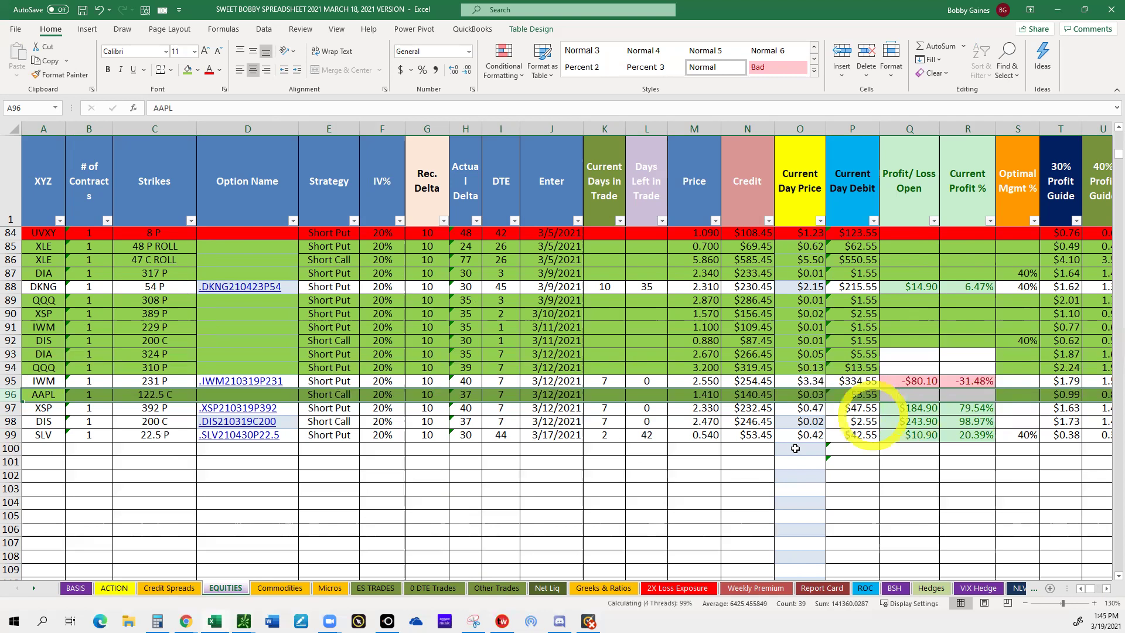
Step: Switch to thinkorswim, collapse the AAPL and DIA positions and expand the XSP position to show its option legs
mouse_move(245, 620)
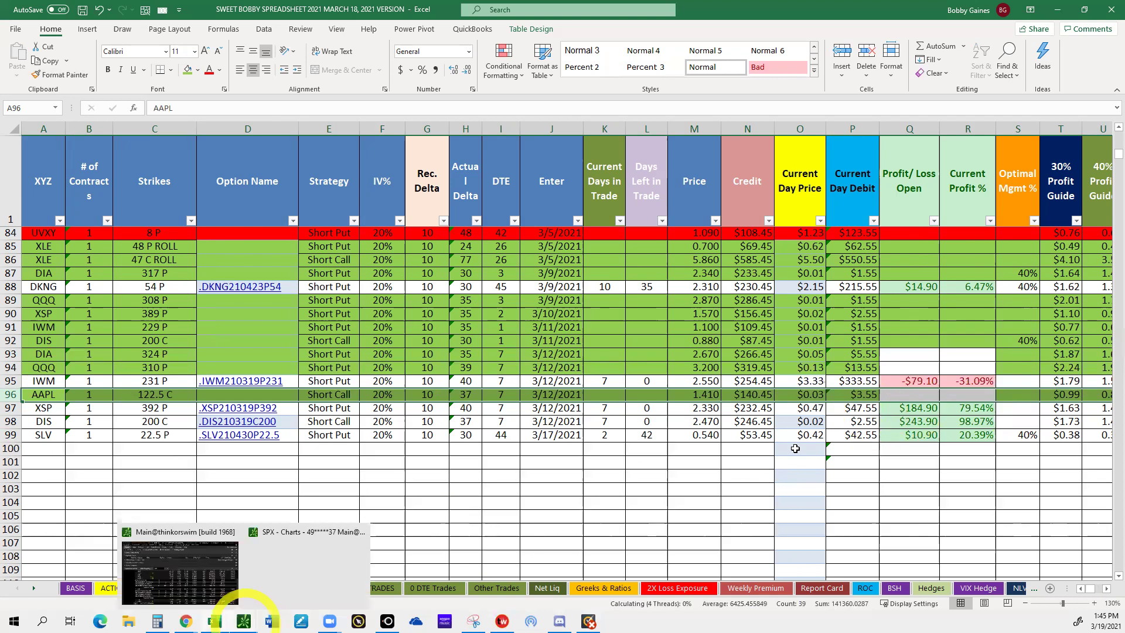
click(196, 572)
click(135, 355)
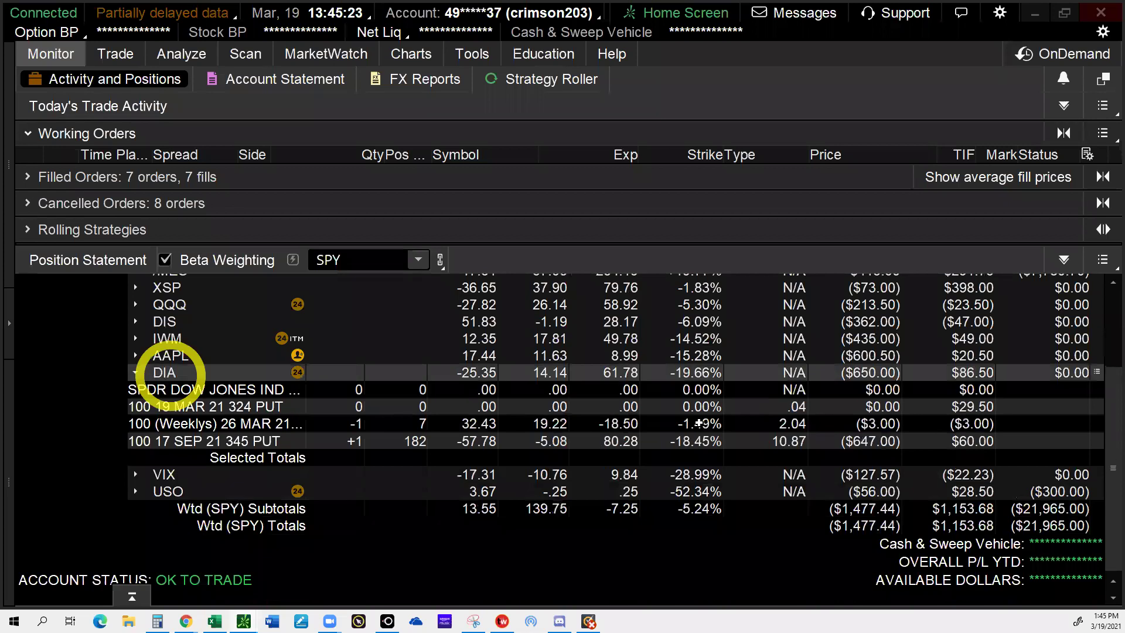
click(135, 381)
click(169, 384)
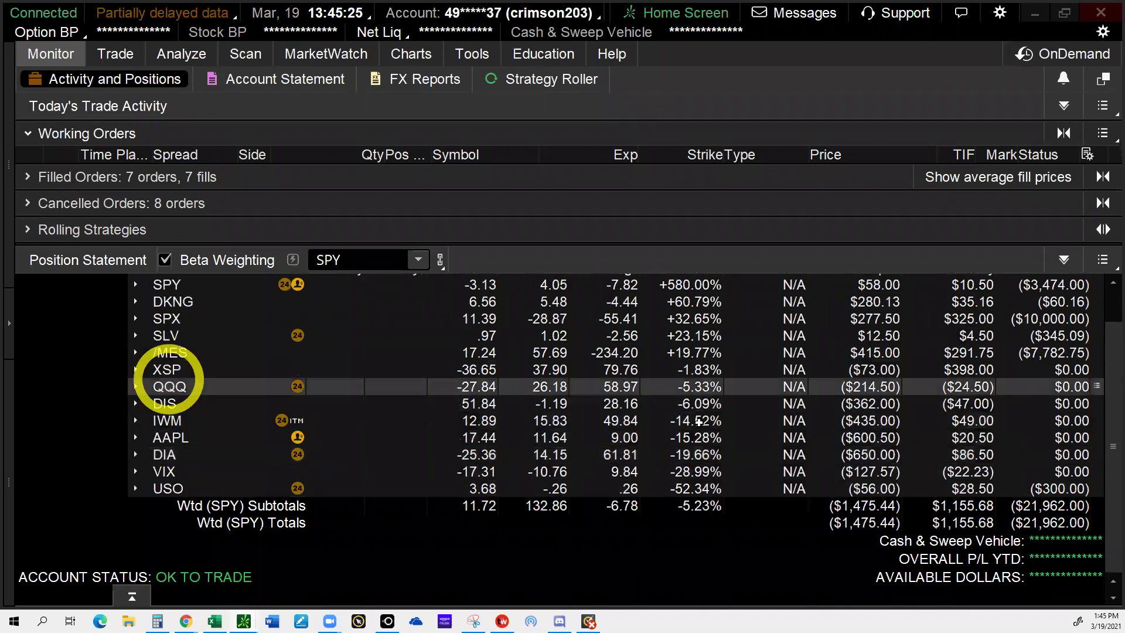
click(135, 369)
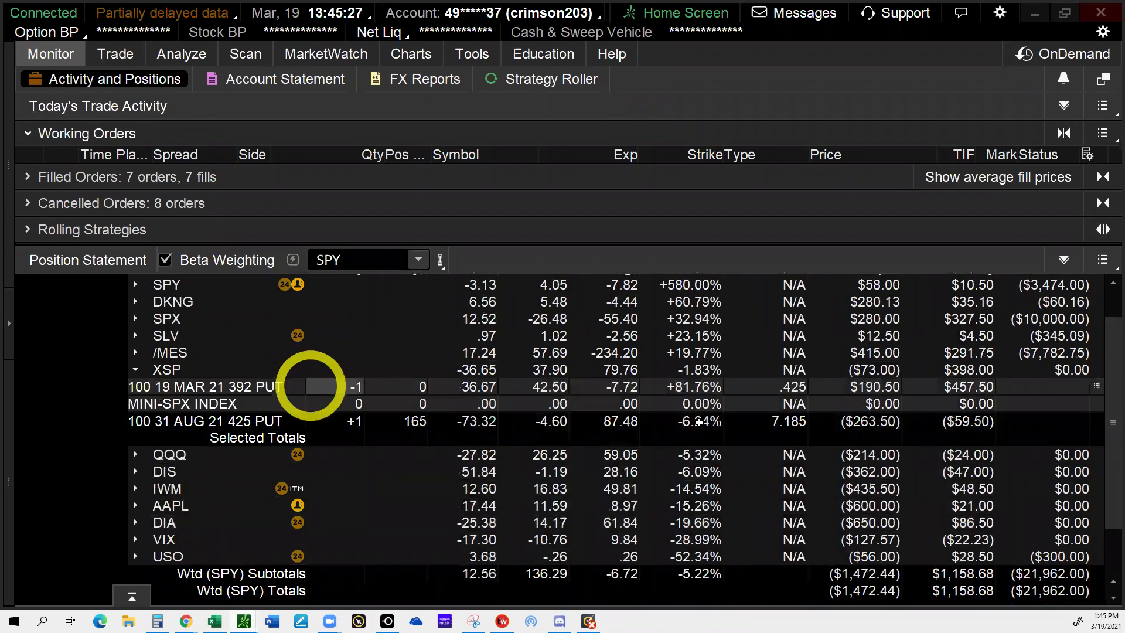
Step: Create and send a closing buy order for the XSP 19 MAR 21 392 put at a 0.43 limit and check the working order
right_click(309, 386)
mouse_move(339, 391)
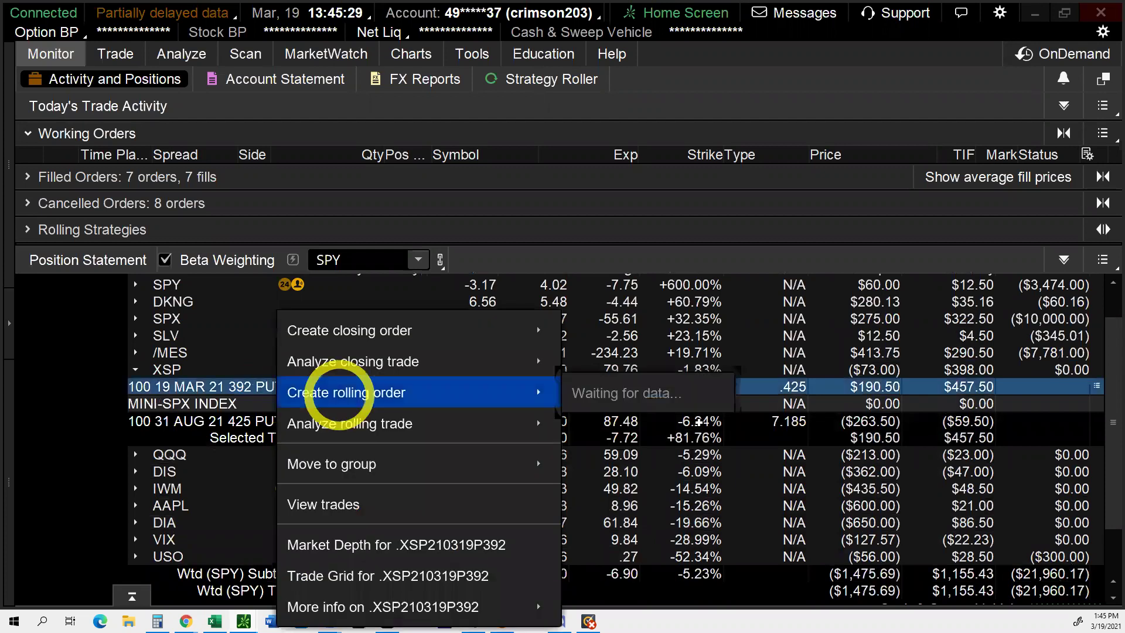
mouse_move(296, 329)
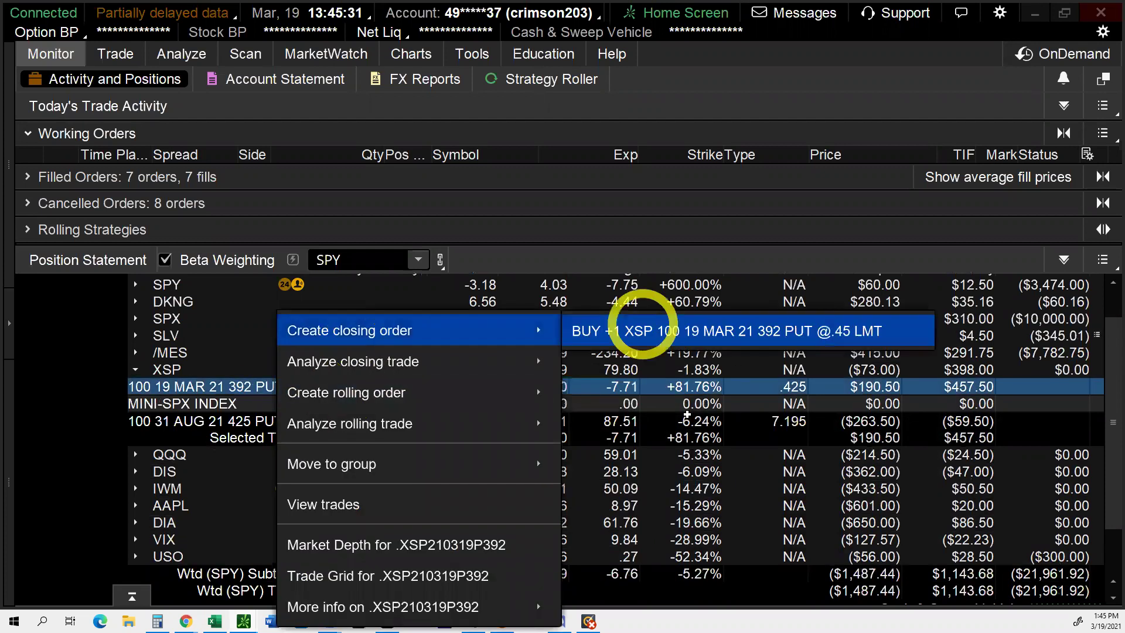
click(644, 329)
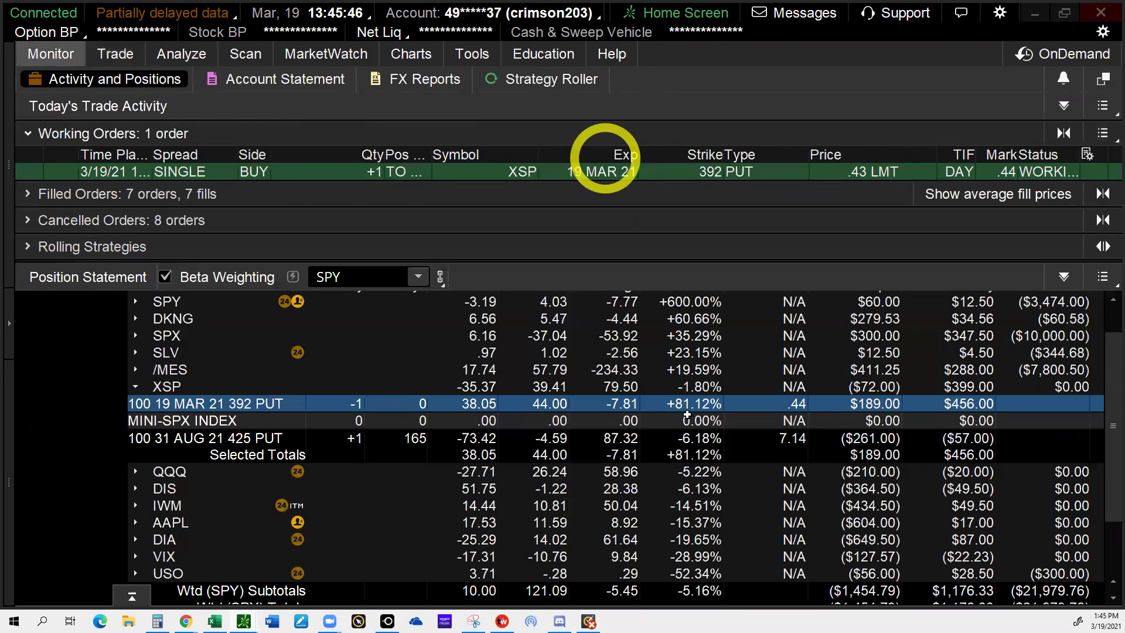
right_click(597, 92)
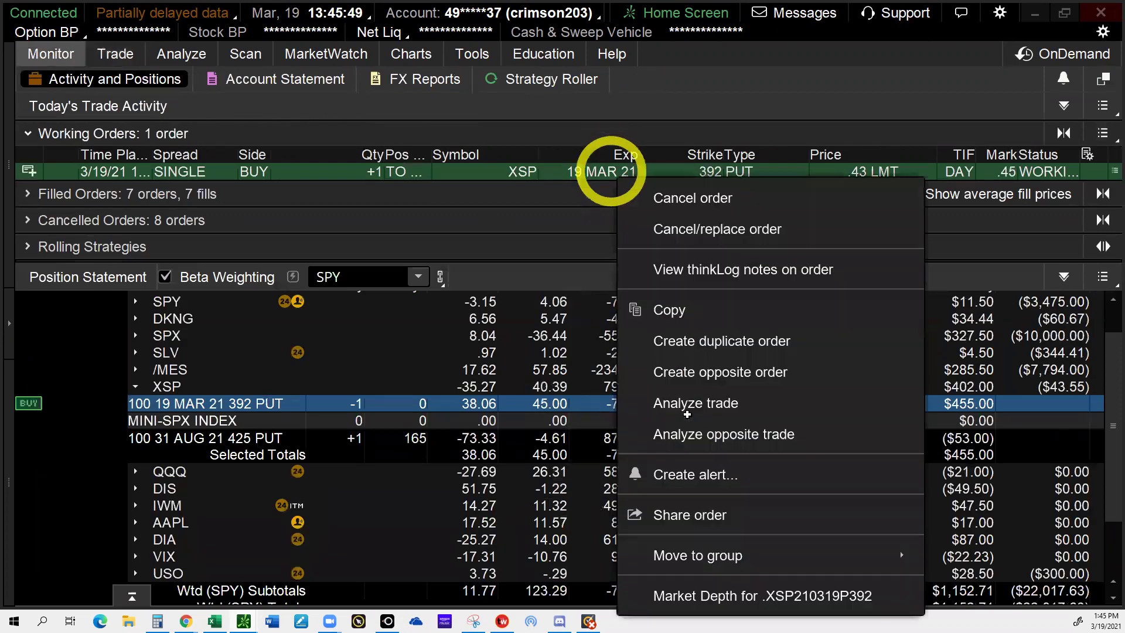
click(51, 53)
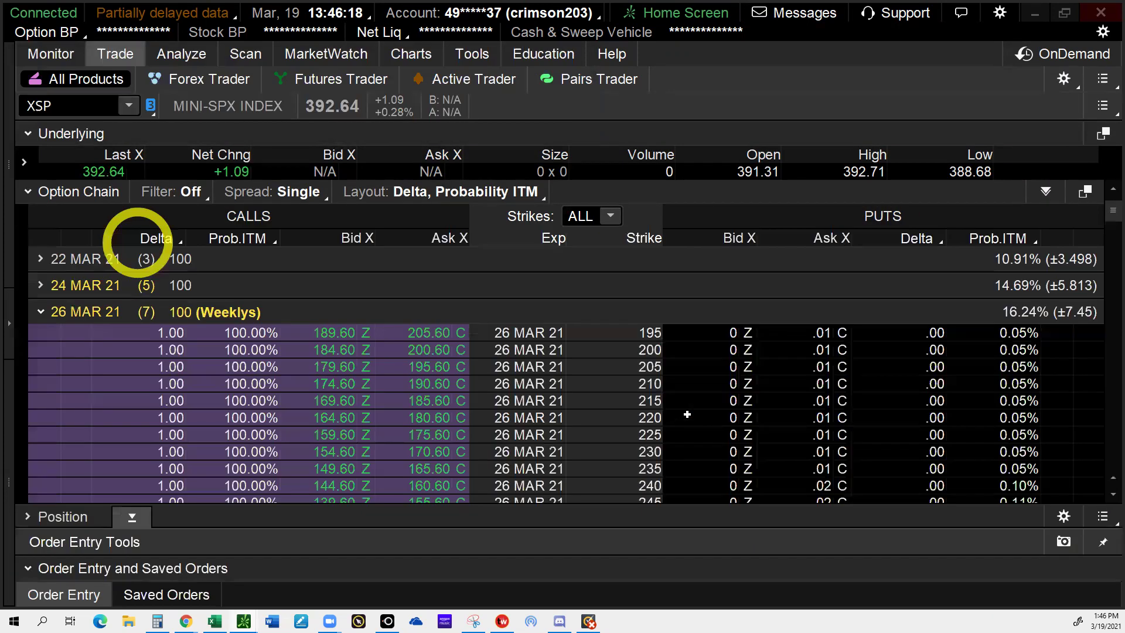
Step: Create a single-contract sell order for the XSP 26 MAR 21 390 put at a 2.19 limit
scroll(515, 389, down, 1)
scroll(687, 415, down, 10)
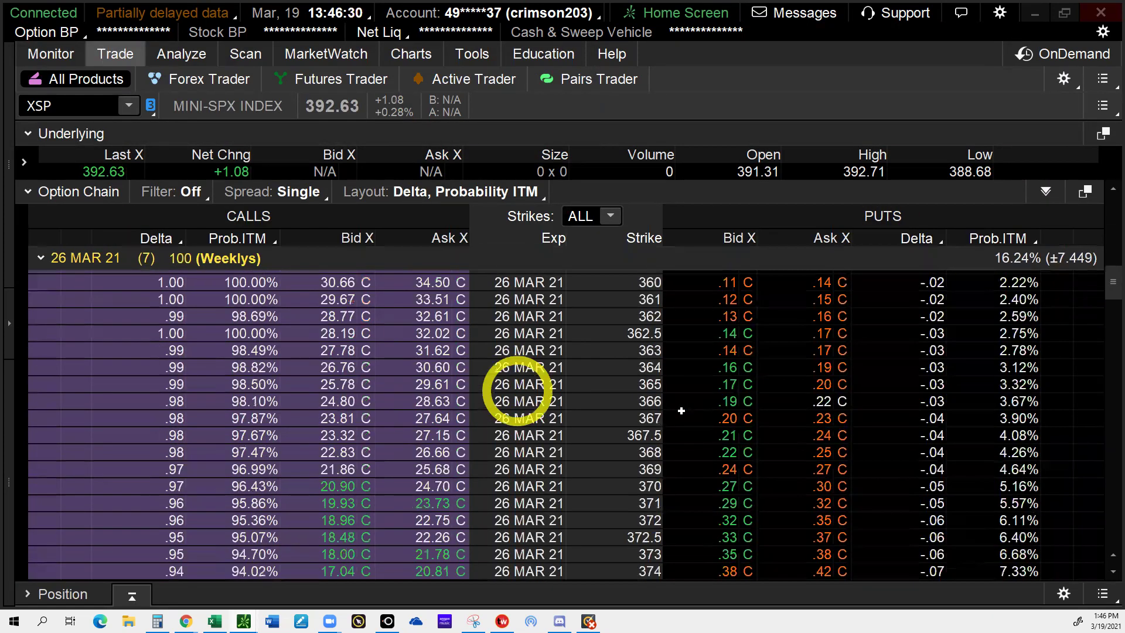
scroll(681, 411, down, 3)
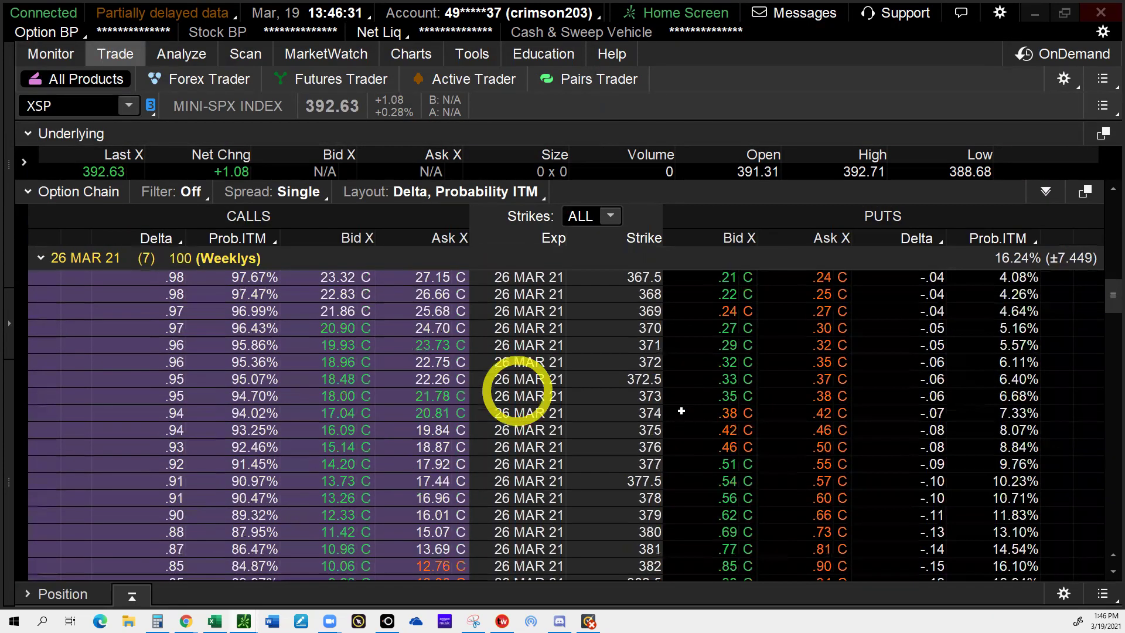
scroll(682, 411, down, 5)
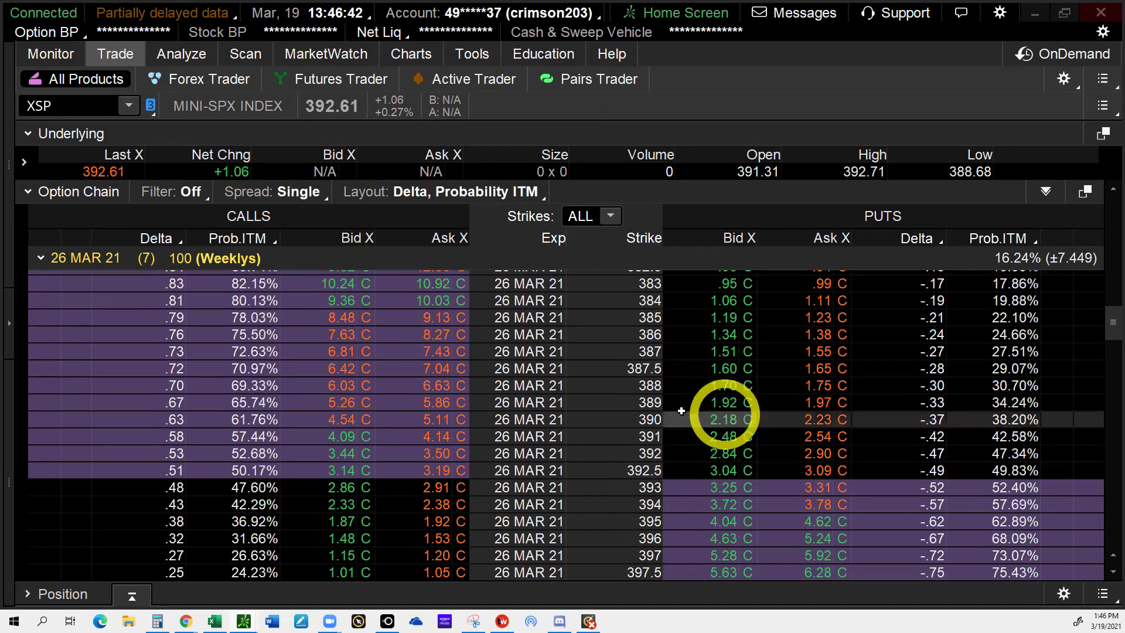
click(725, 419)
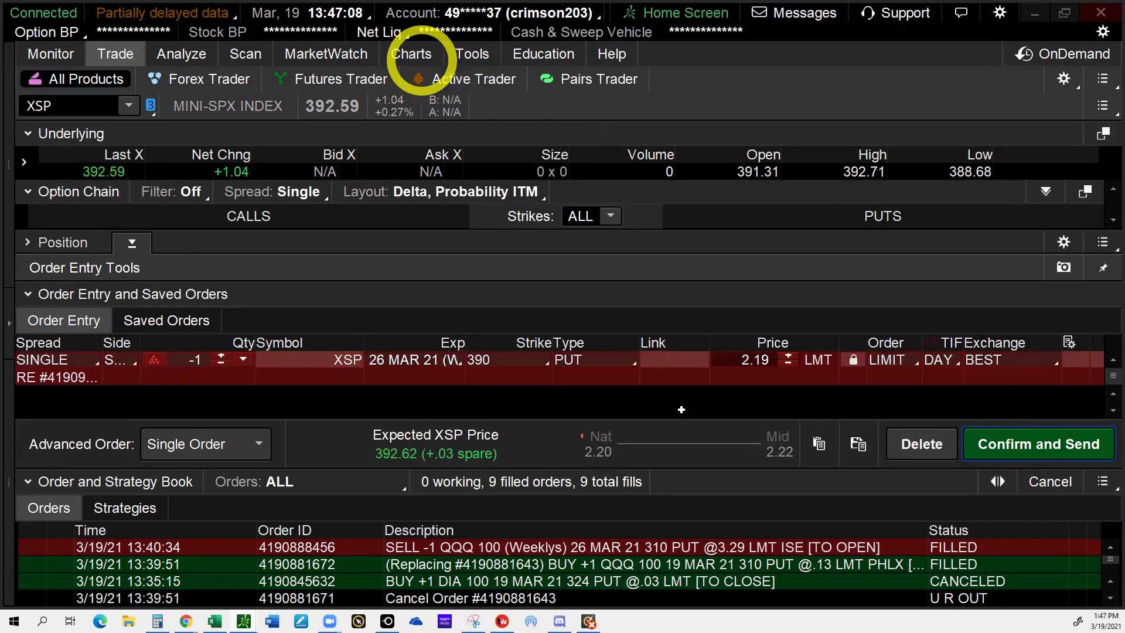
Step: Switch to the Excel EQUITIES sheet and enter .44 as the current day price of the XSP 392 P trade
click(215, 621)
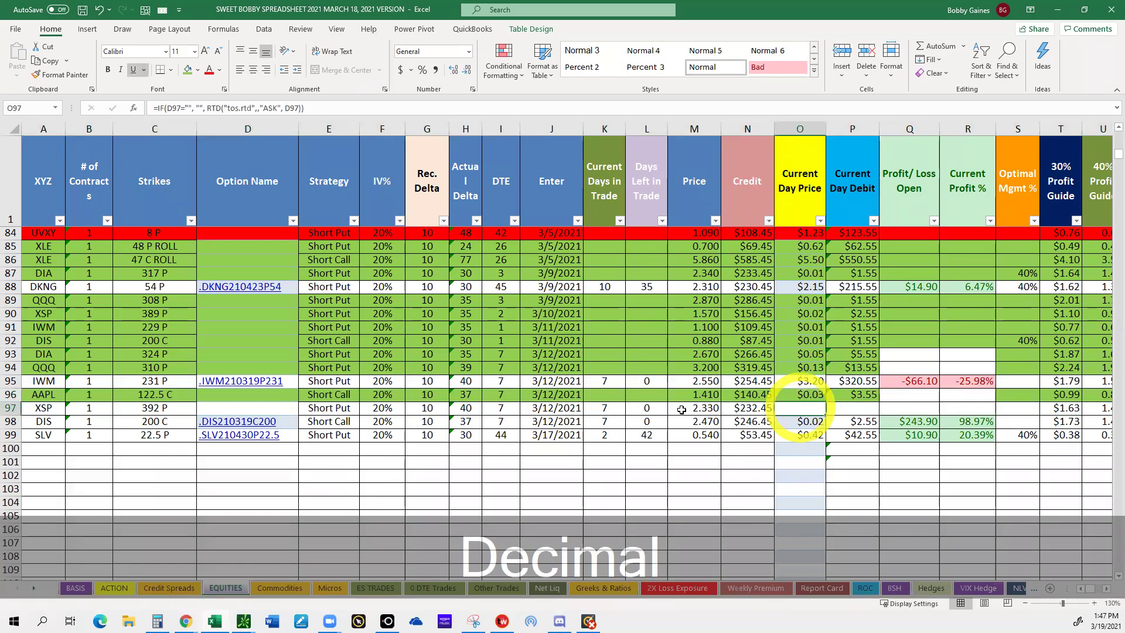
text(.44)
scroll(682, 409, right, 3)
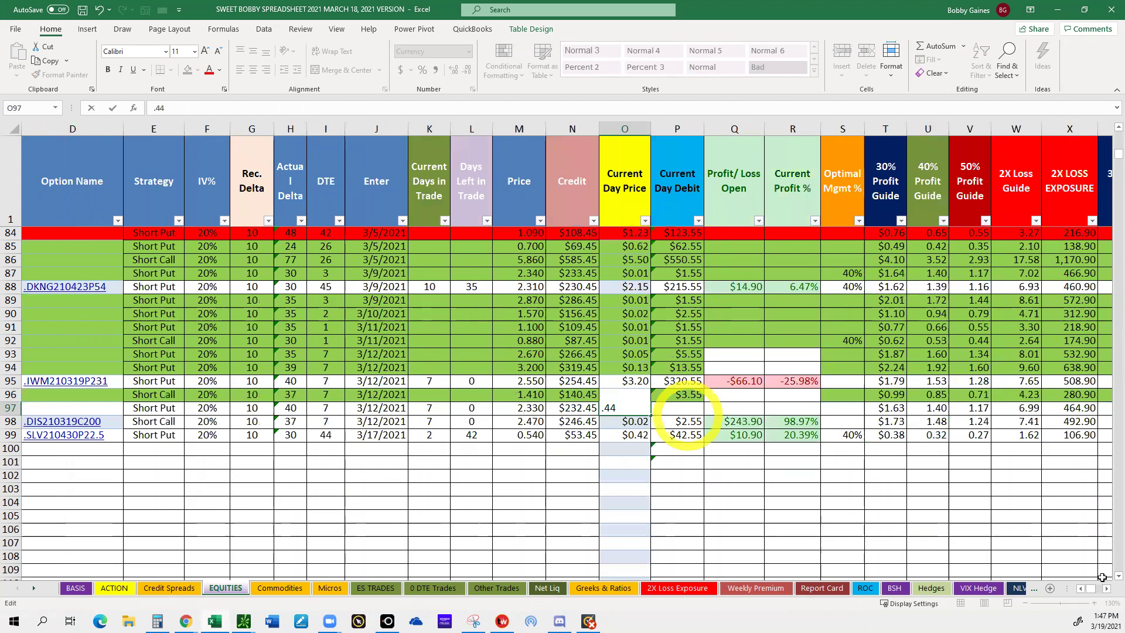
key(Tab)
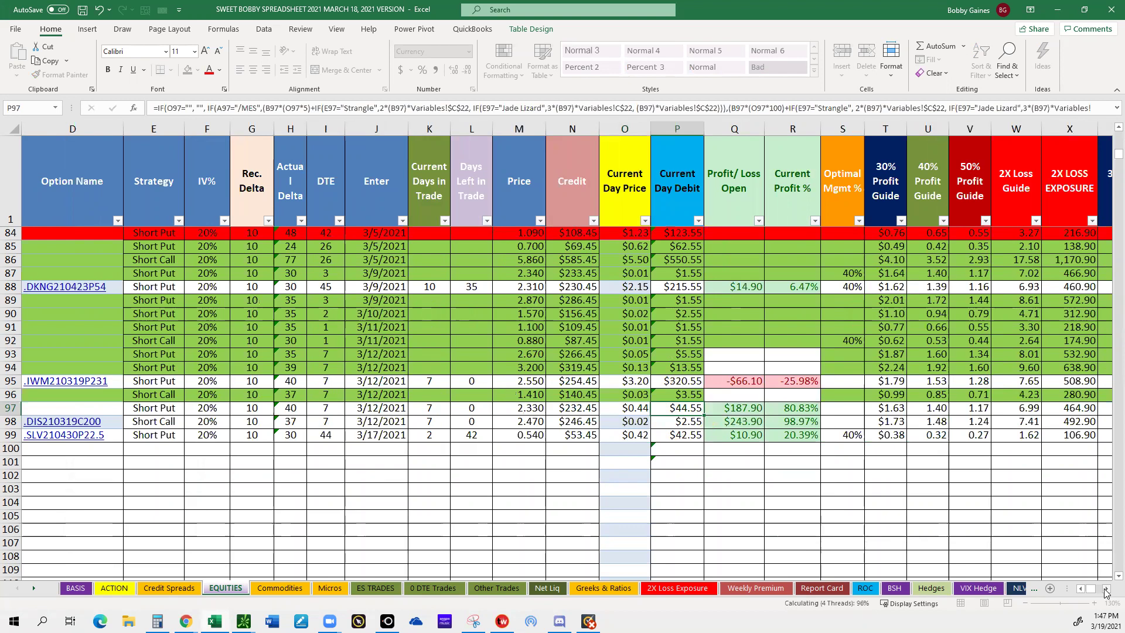
Step: Enter 3/19/21 as the exit date of the XSP 392 P trade in row 97
click(1105, 591)
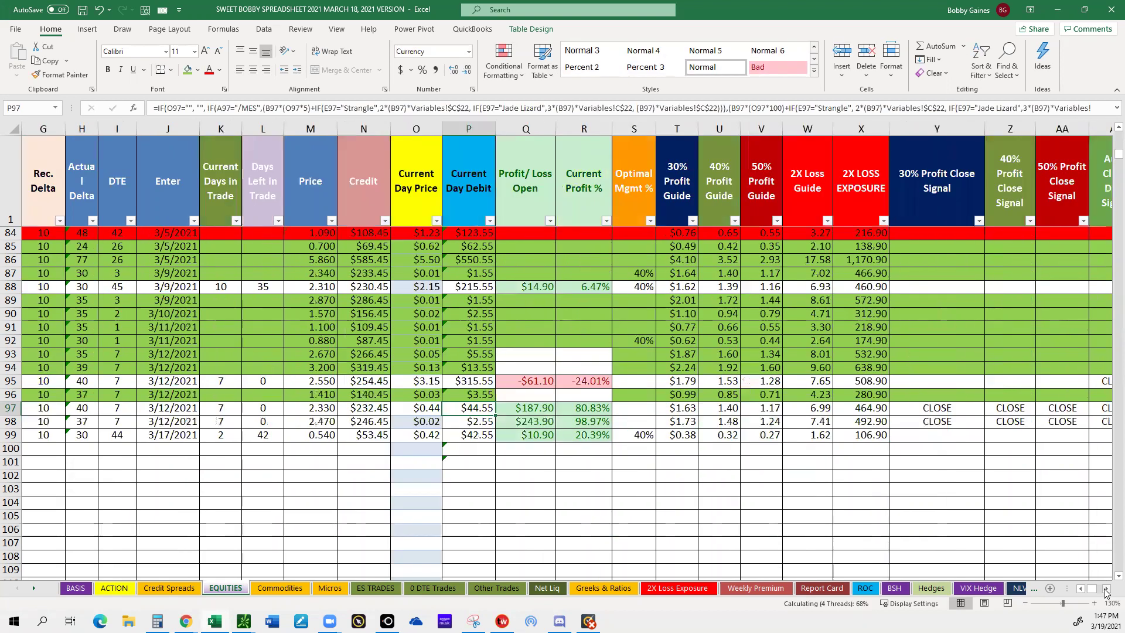
click(1105, 591)
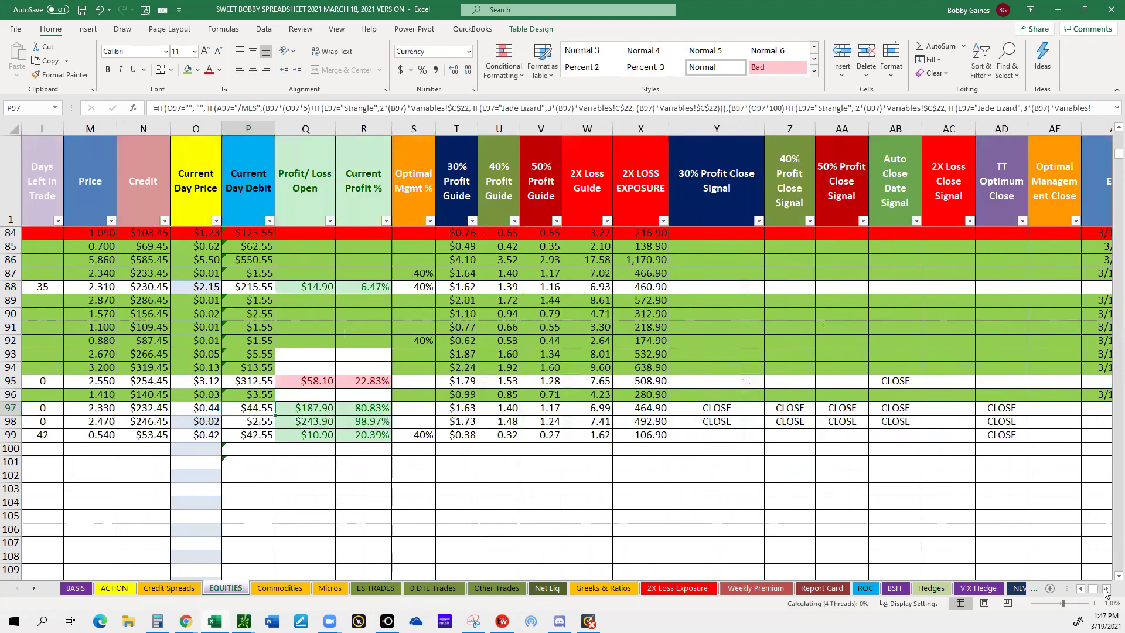
click(950, 410)
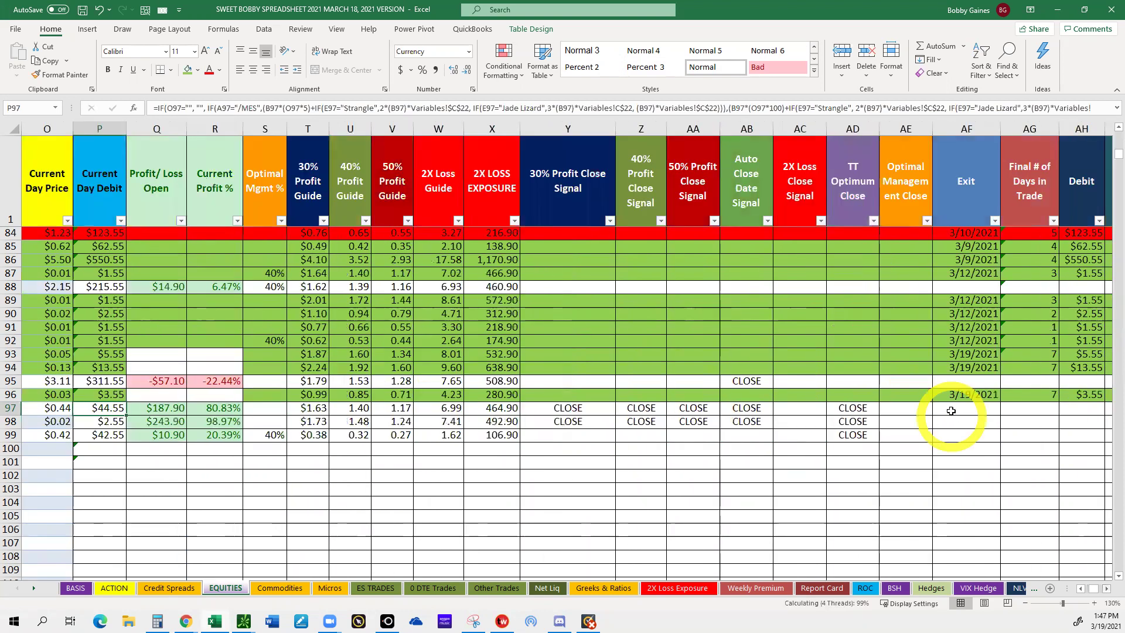
click(951, 411)
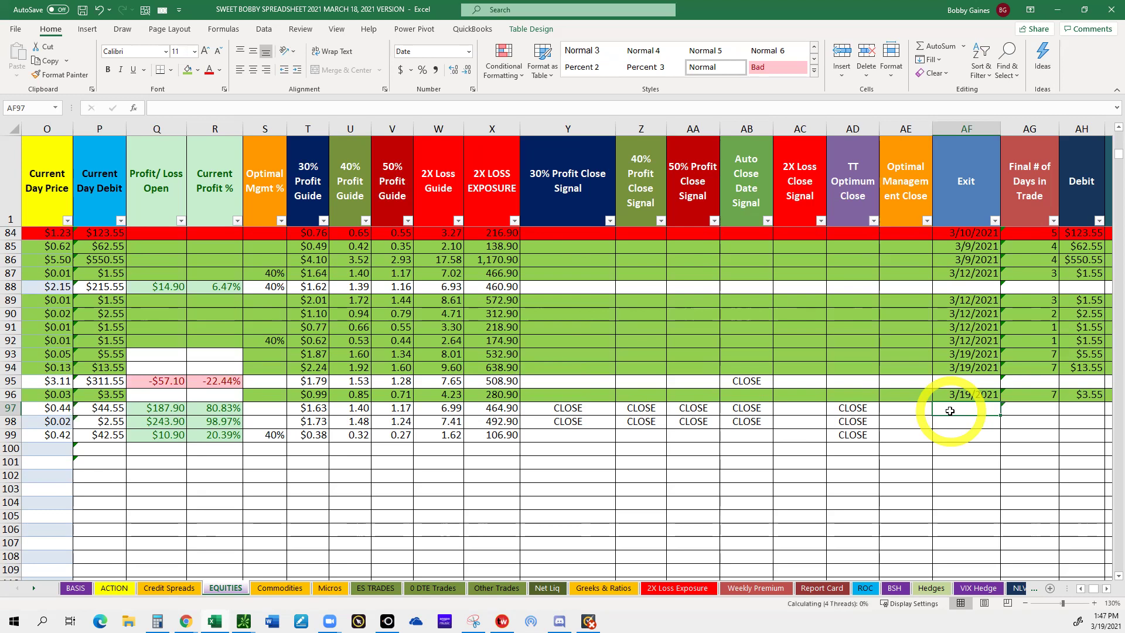
key(KP_3)
key(KP_Divide)
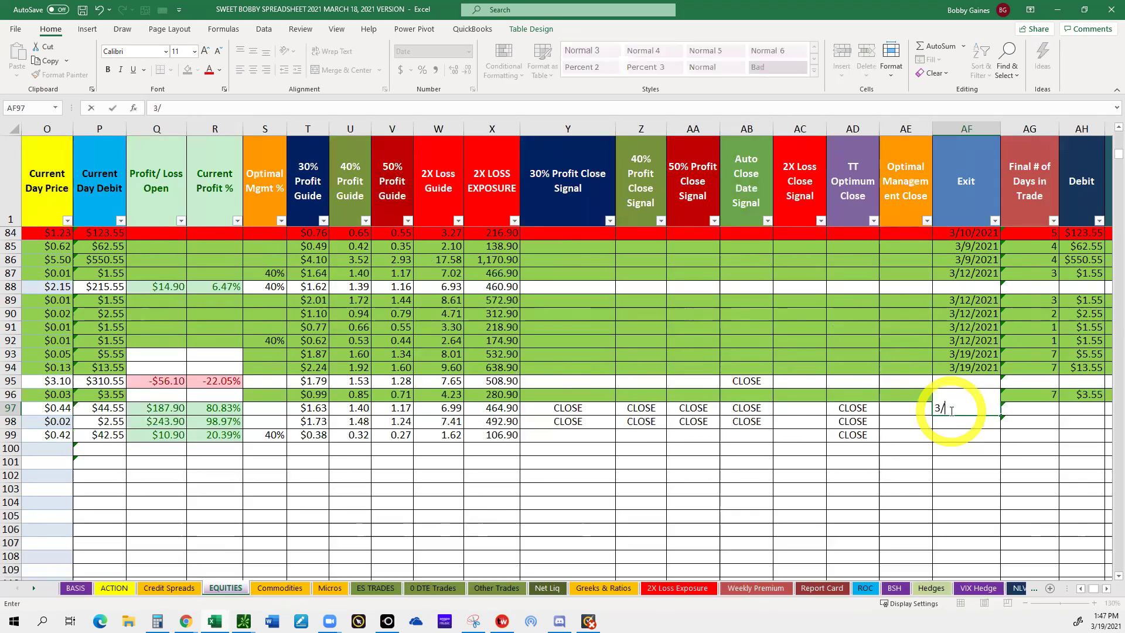
text(2)
key(BackSpace)
text(1)
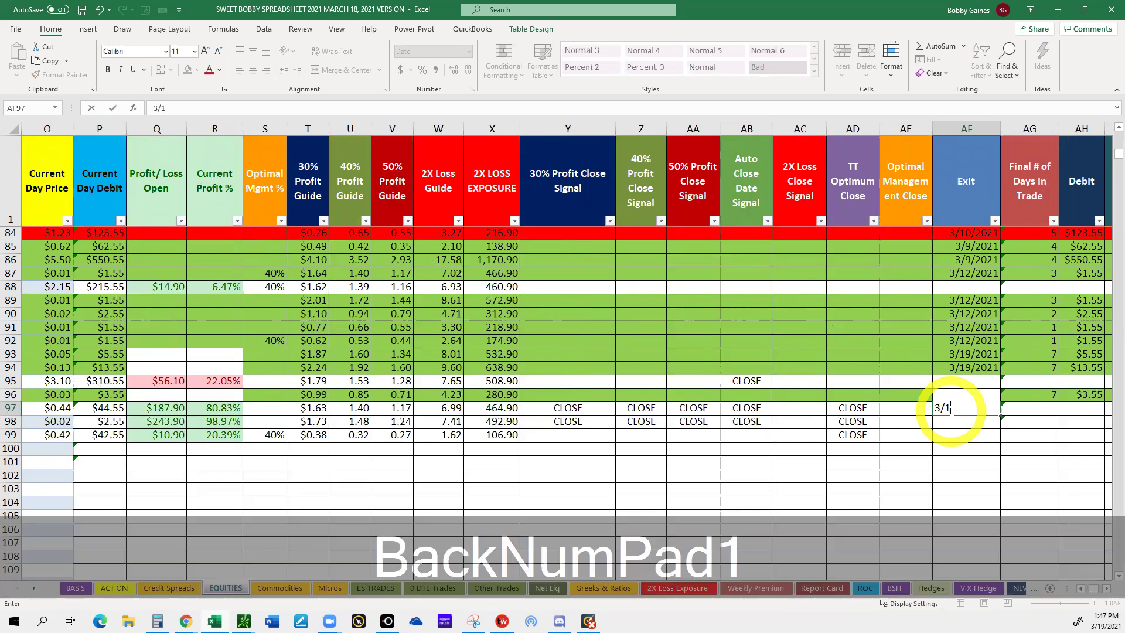
text(9/21)
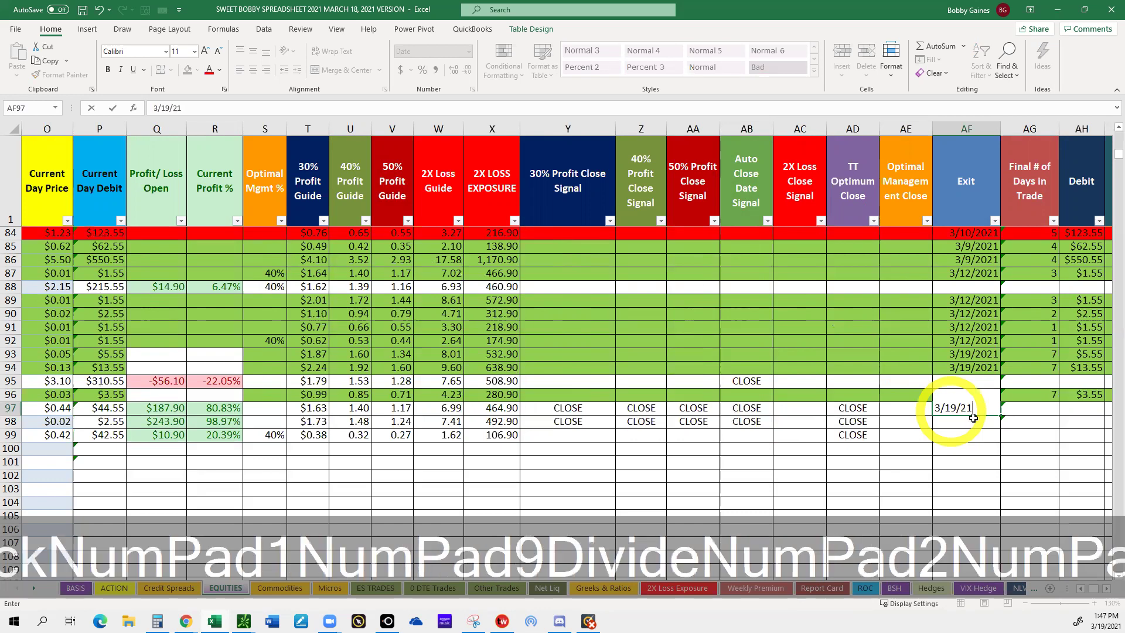
click(1014, 414)
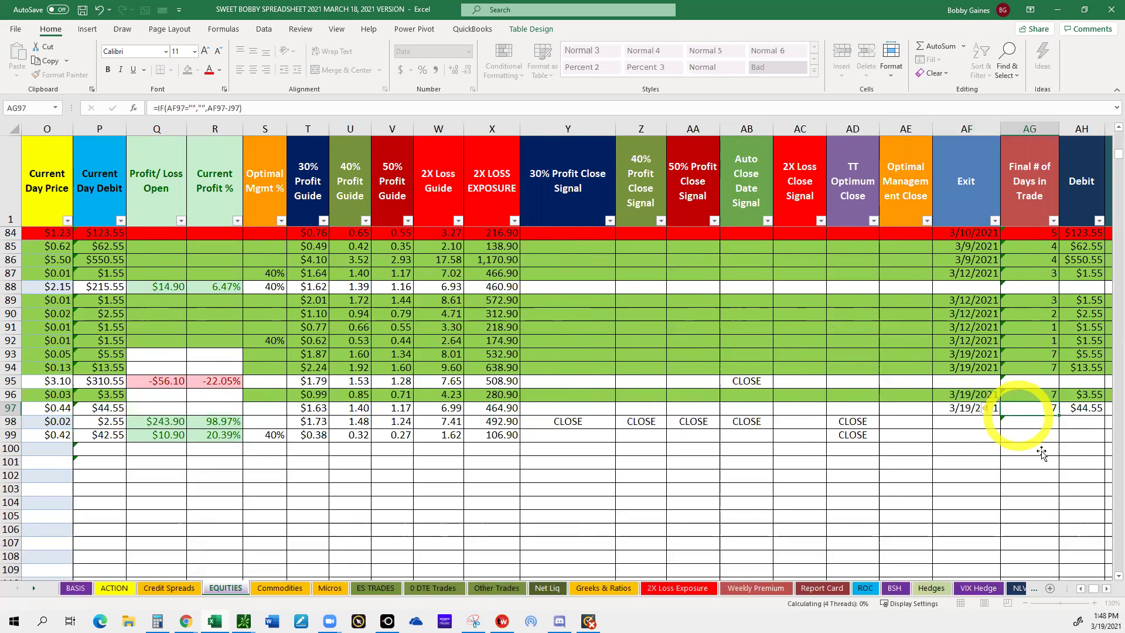
Step: Try to apply the closed-trade formatting to the XSP 392 P row with Format Painter
click(1082, 591)
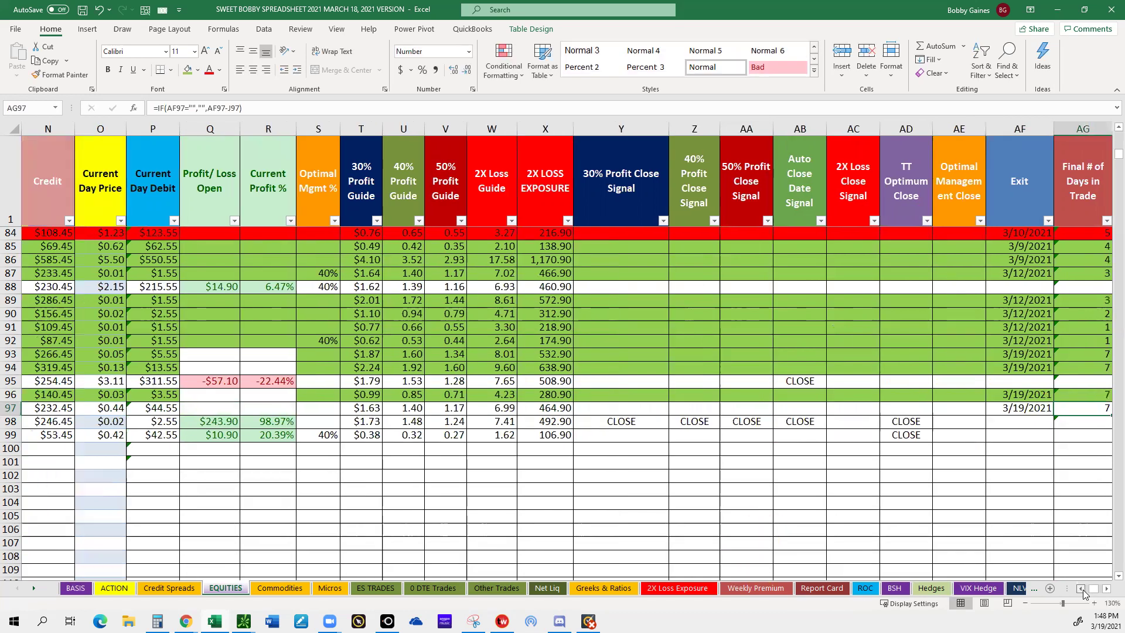
click(1082, 592)
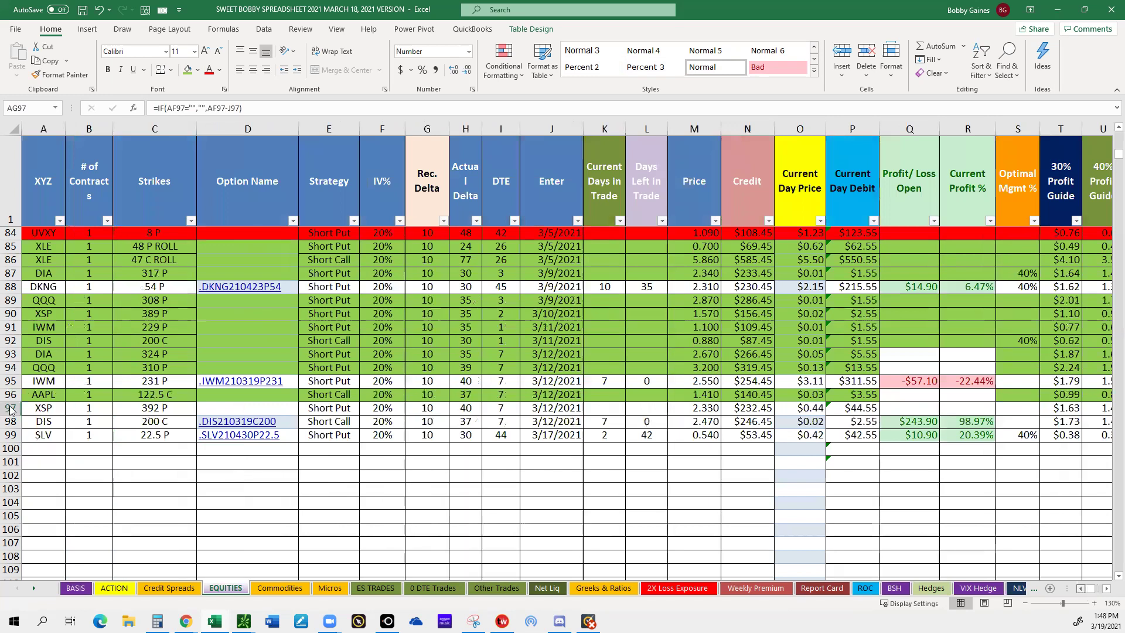
click(9, 392)
click(136, 10)
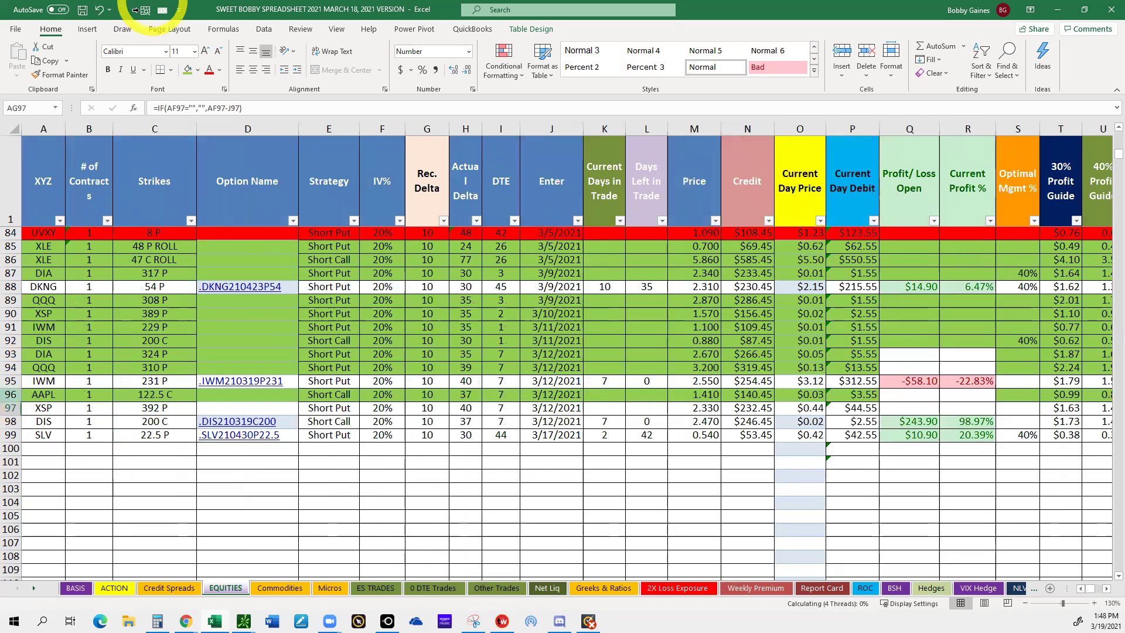
click(64, 75)
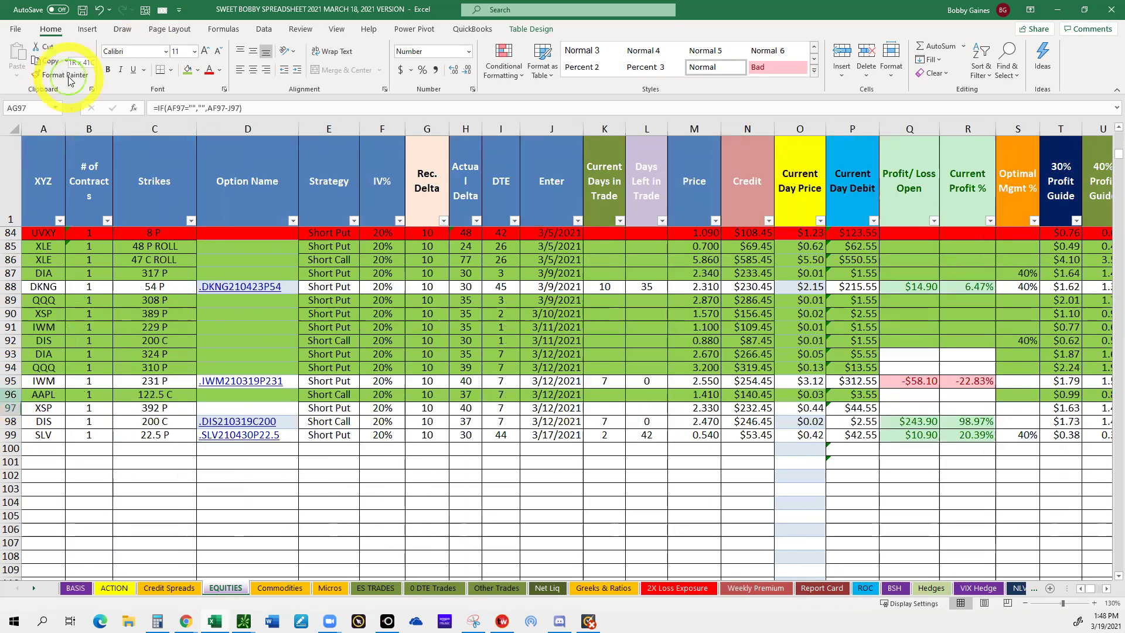
click(68, 78)
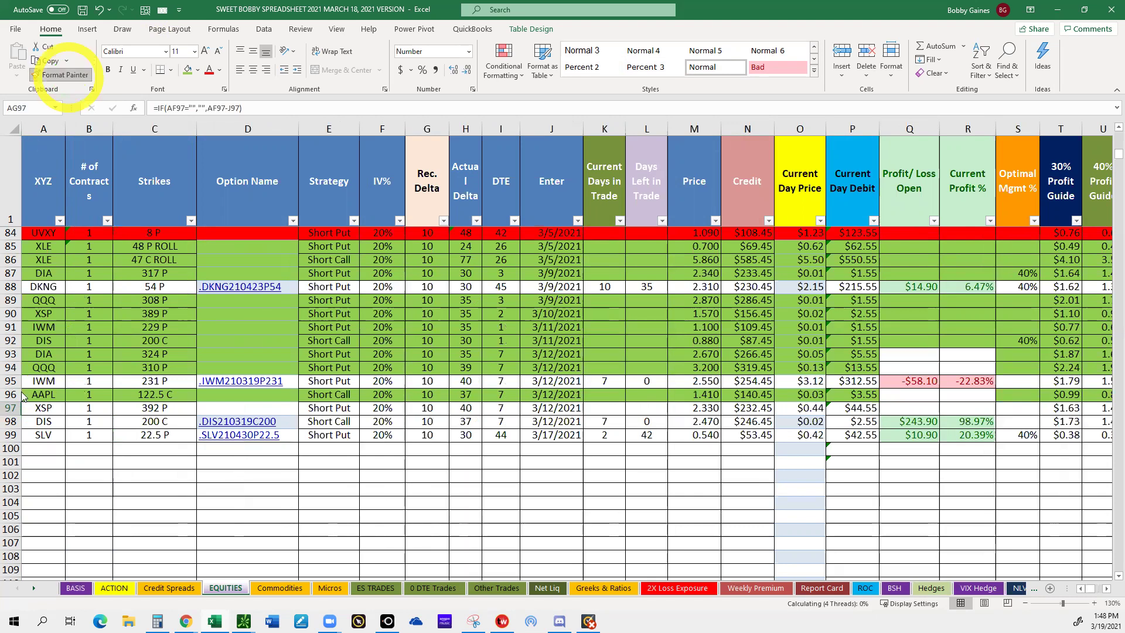
click(9, 406)
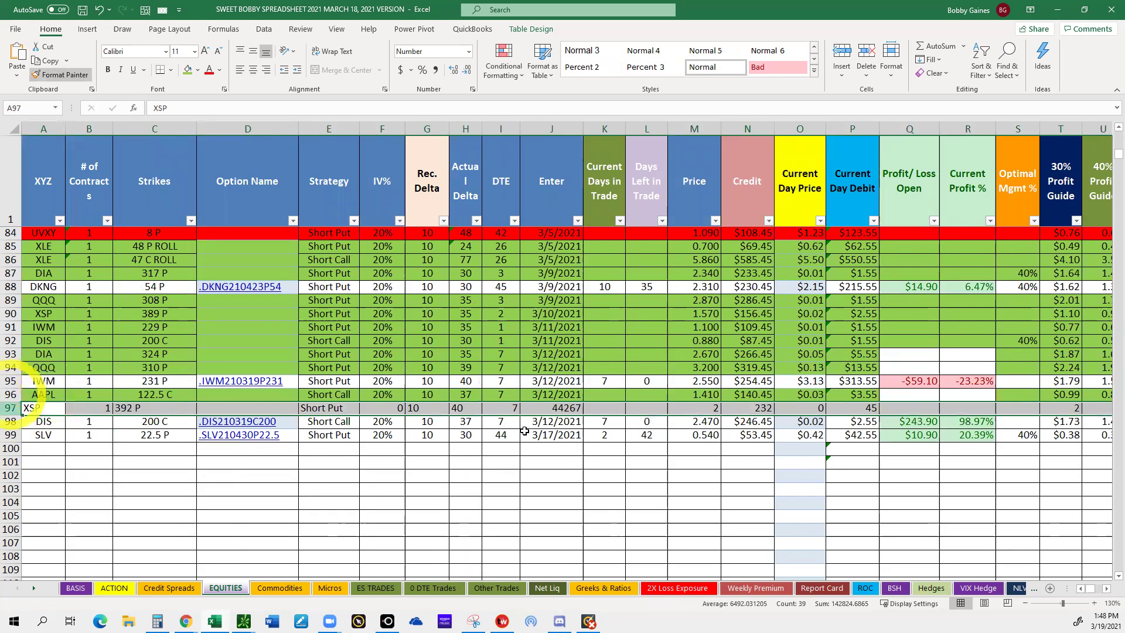
Step: Copy the closed-trade formatting from the AAPL 122.5 C row to the XSP 392 P row
click(12, 394)
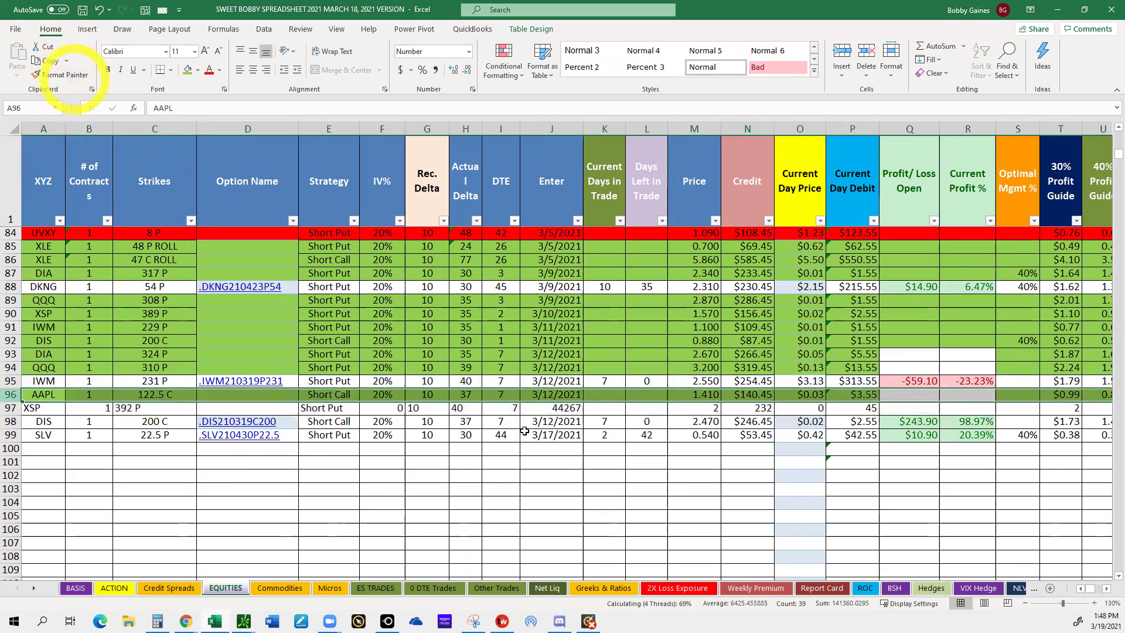
click(69, 76)
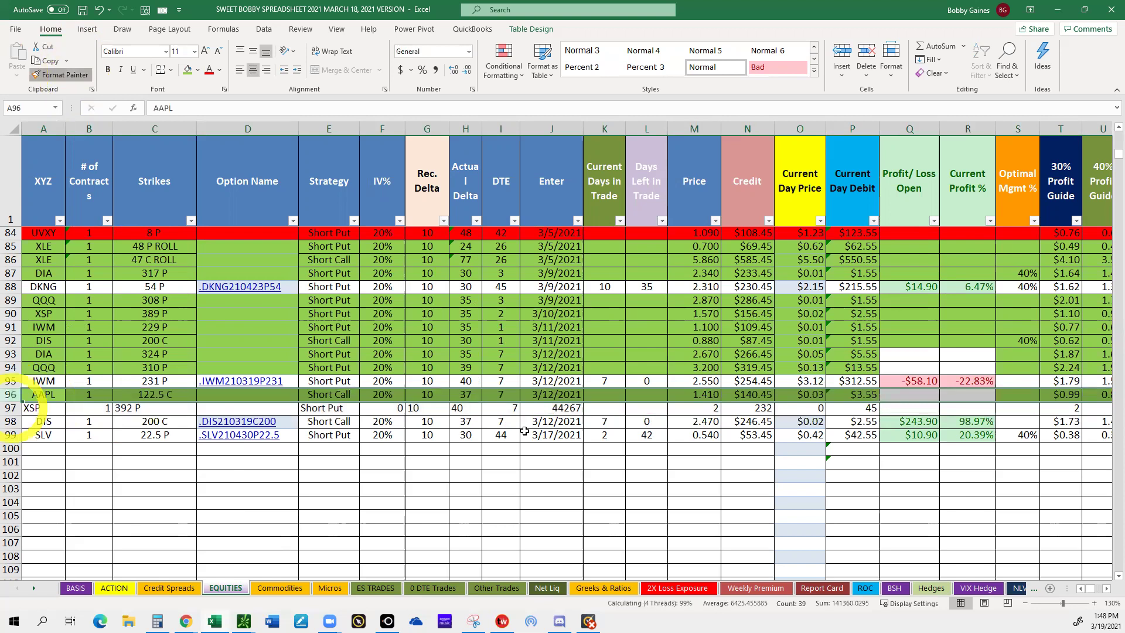
click(10, 408)
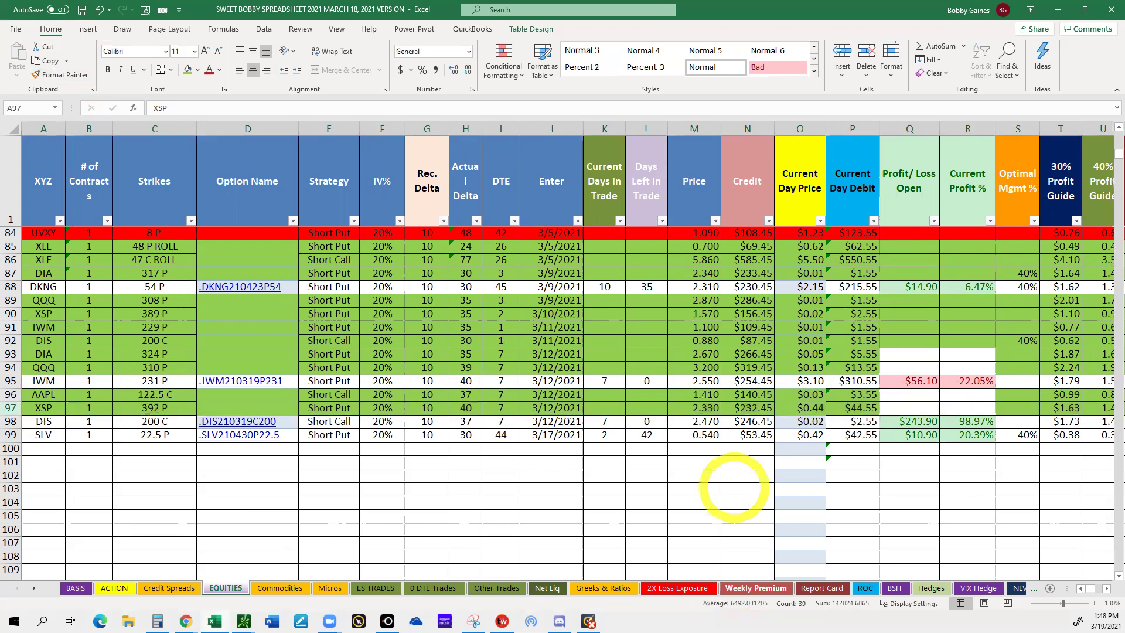
Step: Review the profit projections on the Weekly Premium sheet, then check the DIS 200 C profit and current price on EQUITIES
click(756, 588)
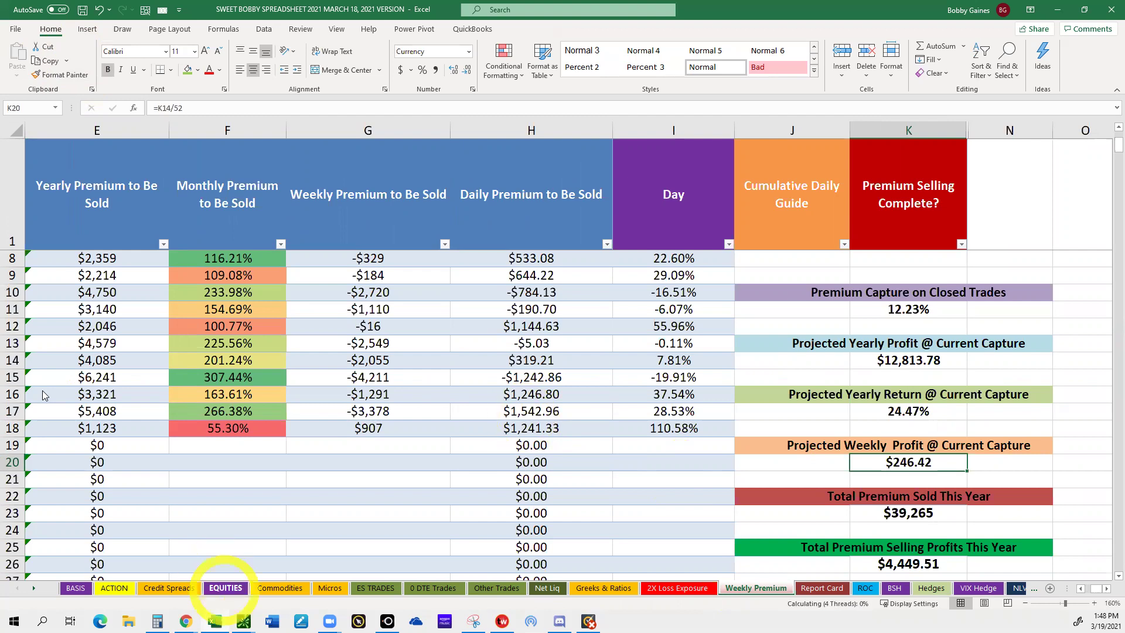
click(225, 588)
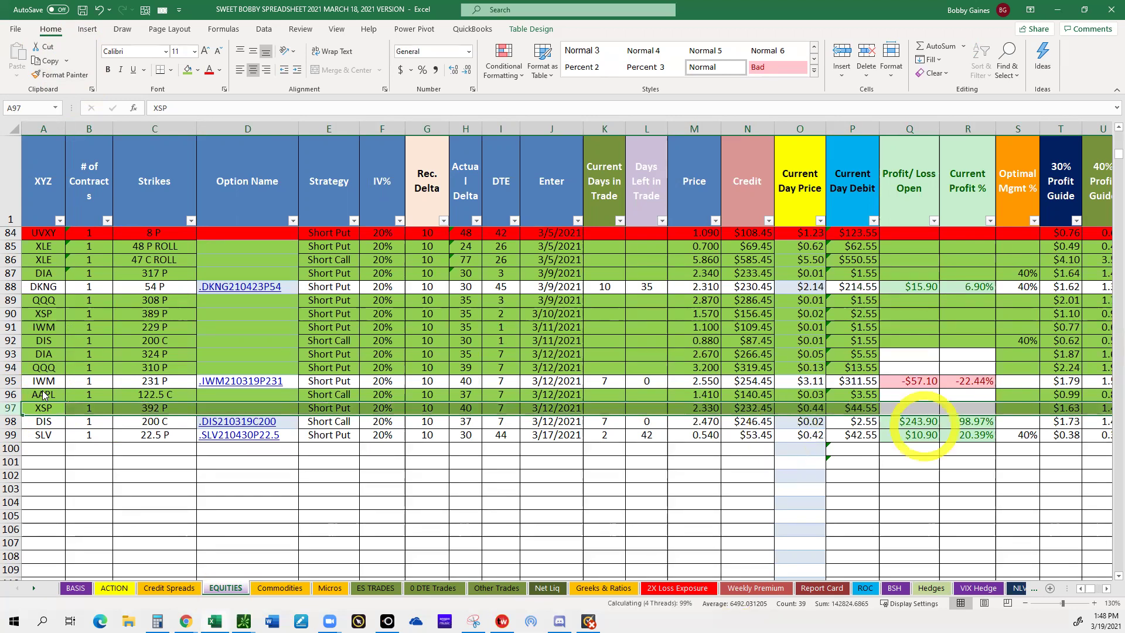
click(915, 423)
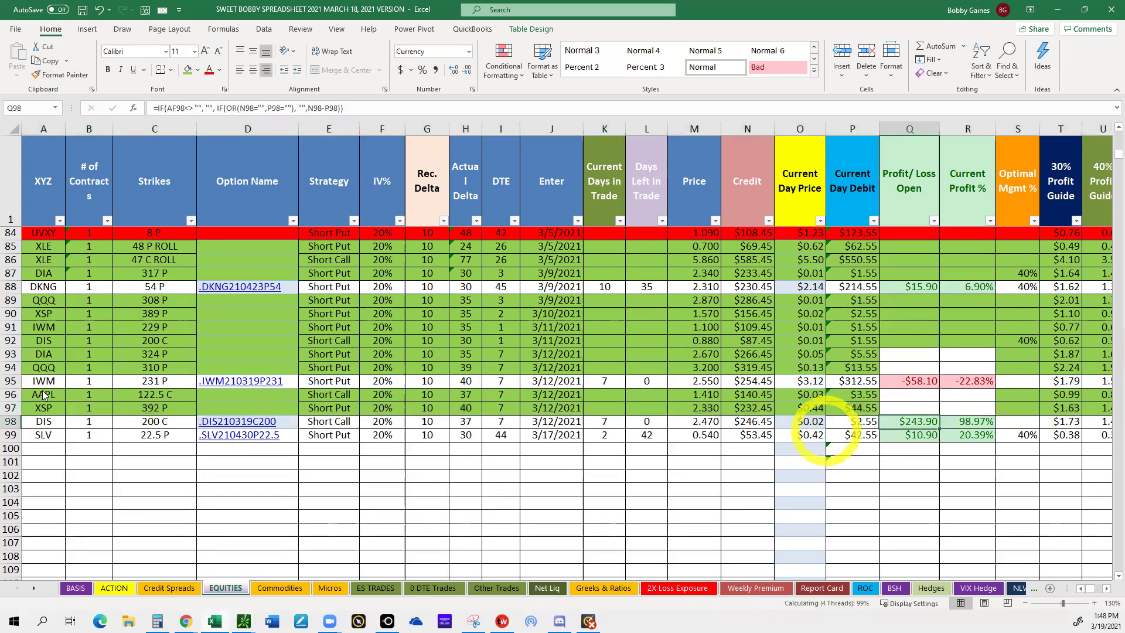
click(804, 423)
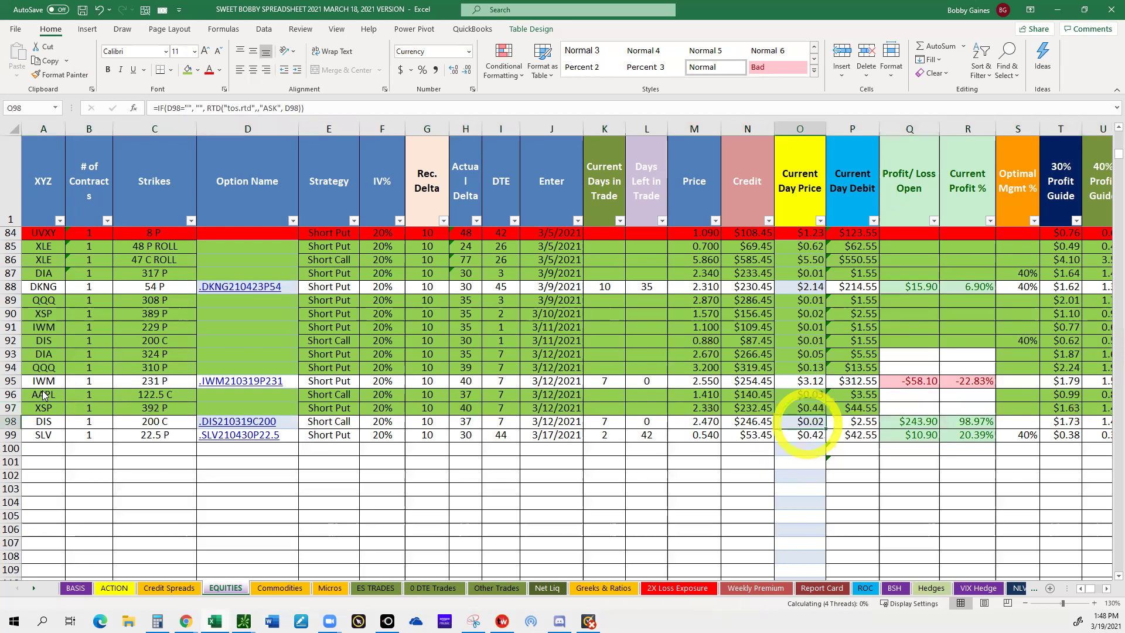
Step: Switch to thinkorswim, open the activity and positions view and collapse the XSP position
mouse_move(244, 619)
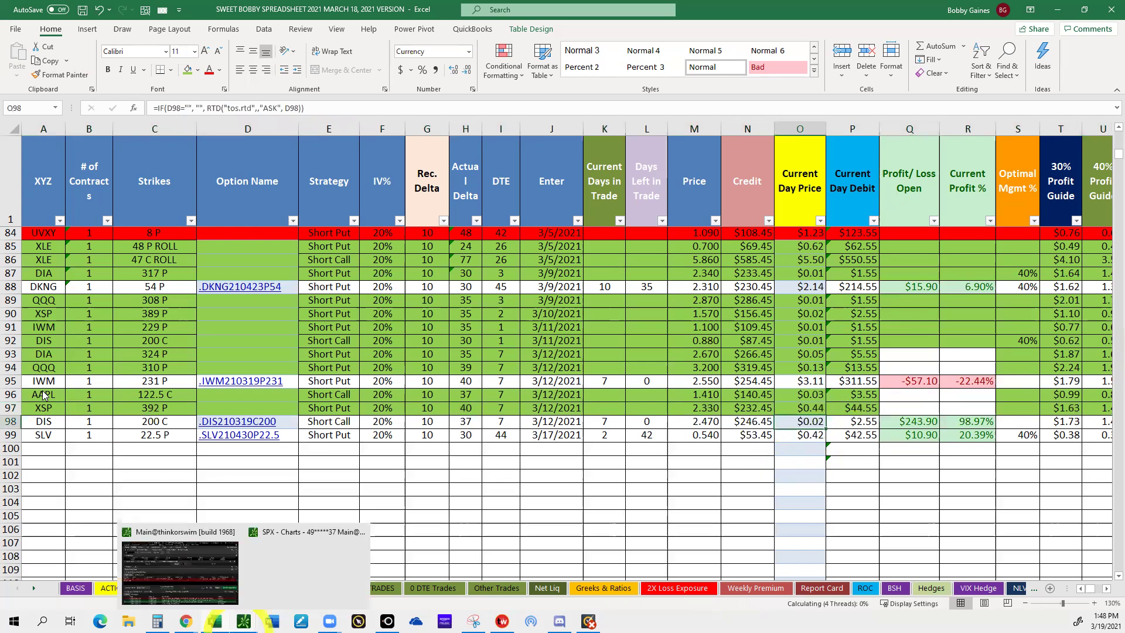
click(180, 562)
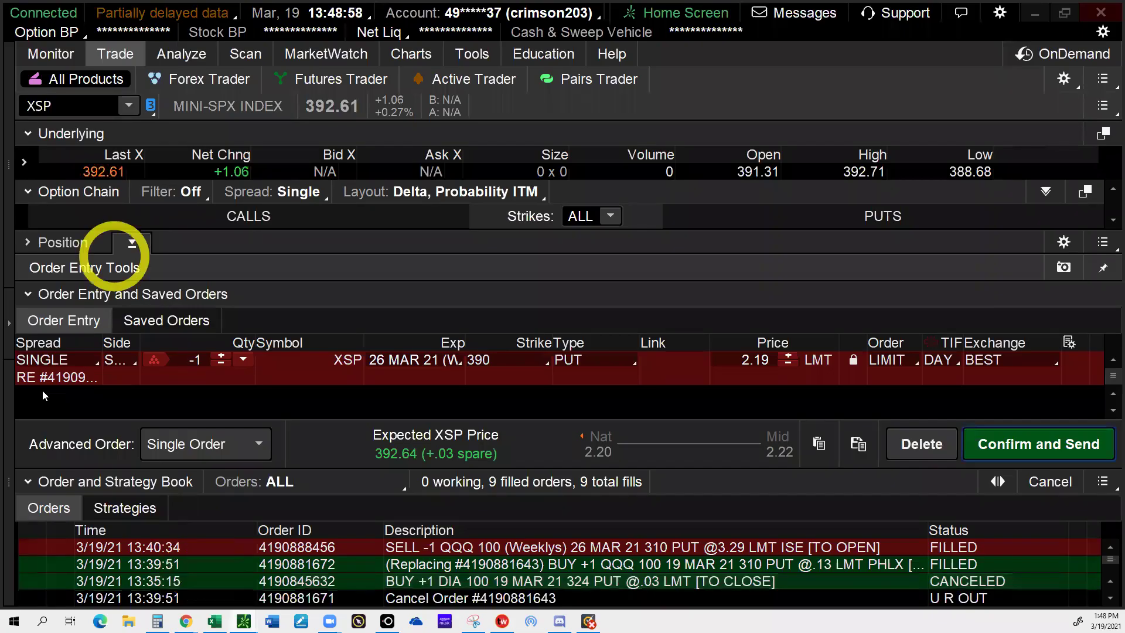
click(51, 53)
drag(138, 264, 138, 246)
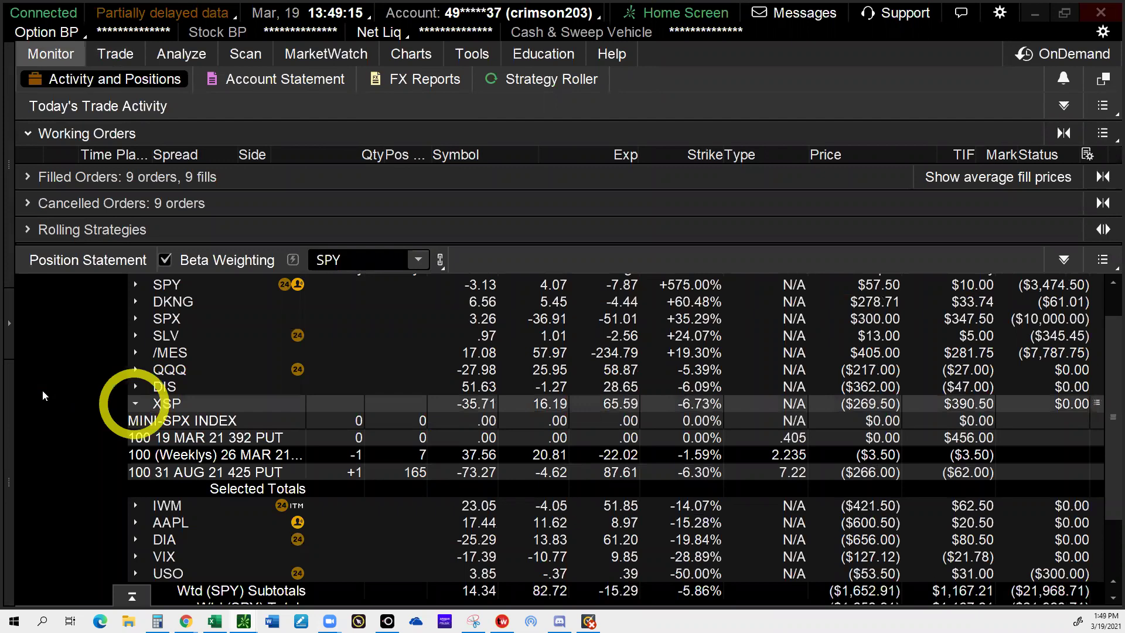
click(135, 403)
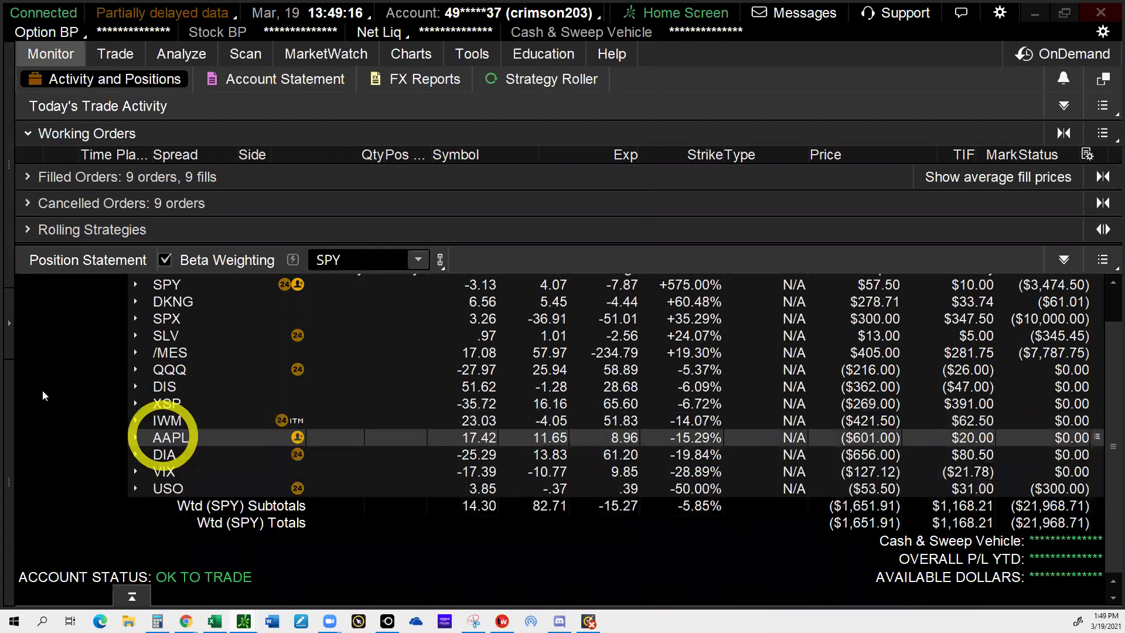
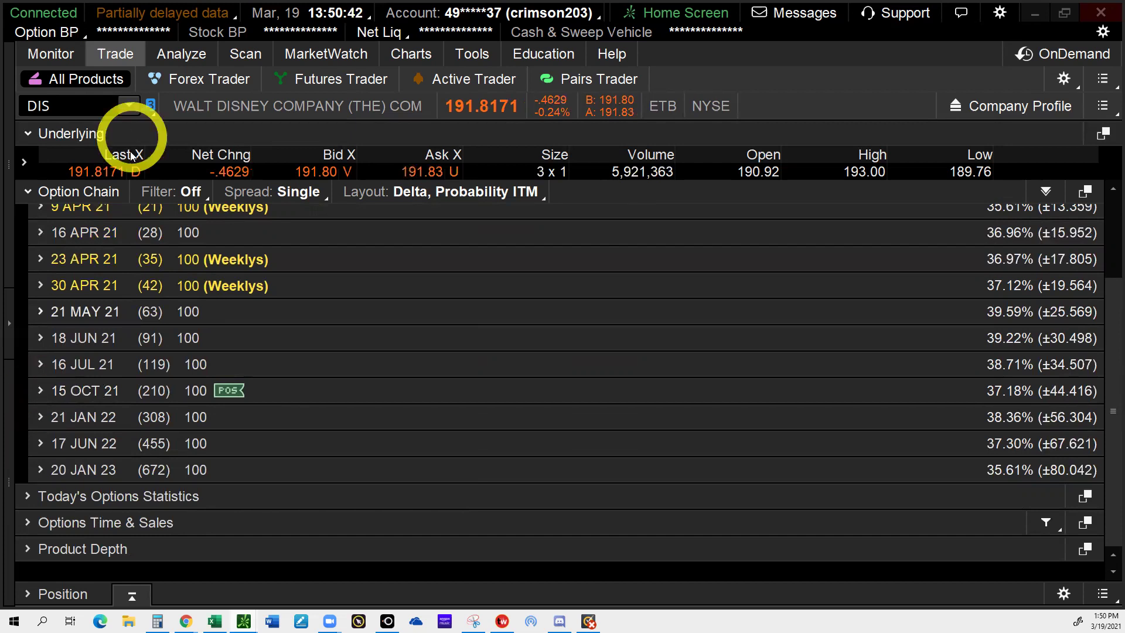
Step: Look over the DIS option chain expirations and return to the activity and positions view
scroll(166, 219, up, 5)
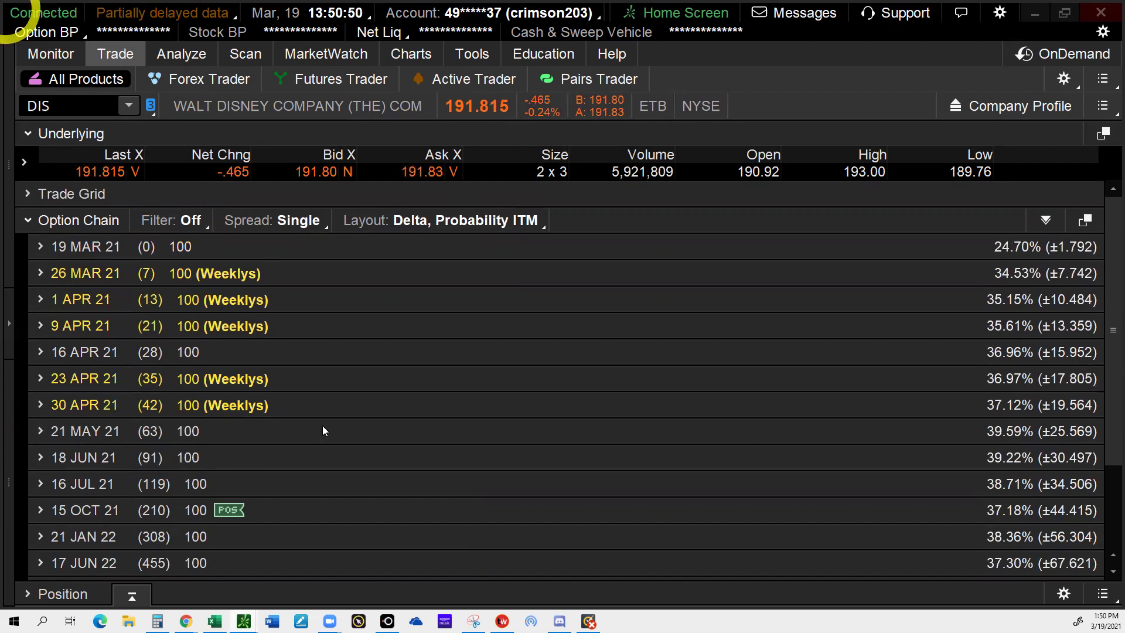
click(50, 53)
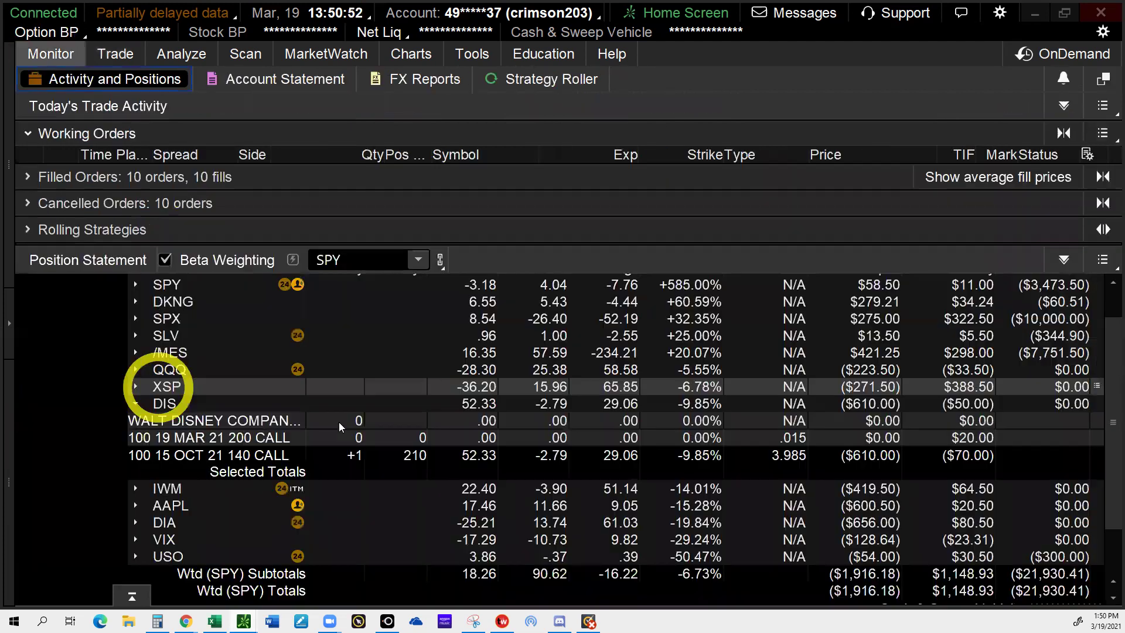
Step: Collapse the DIS position and open the DIS option chain for trading
click(135, 404)
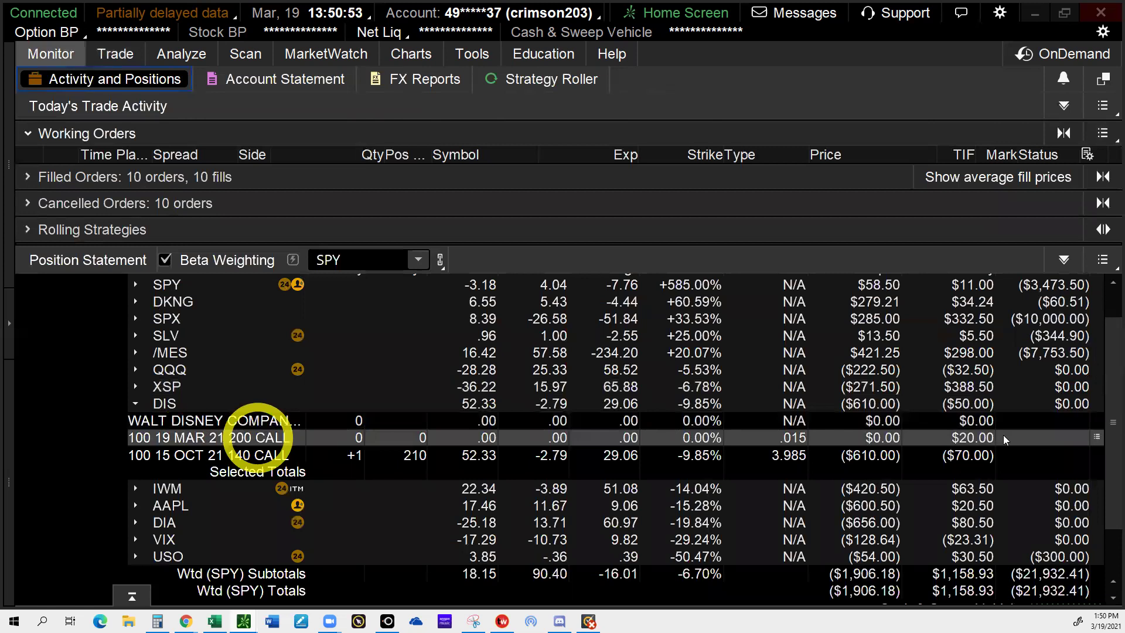
click(74, 77)
click(115, 53)
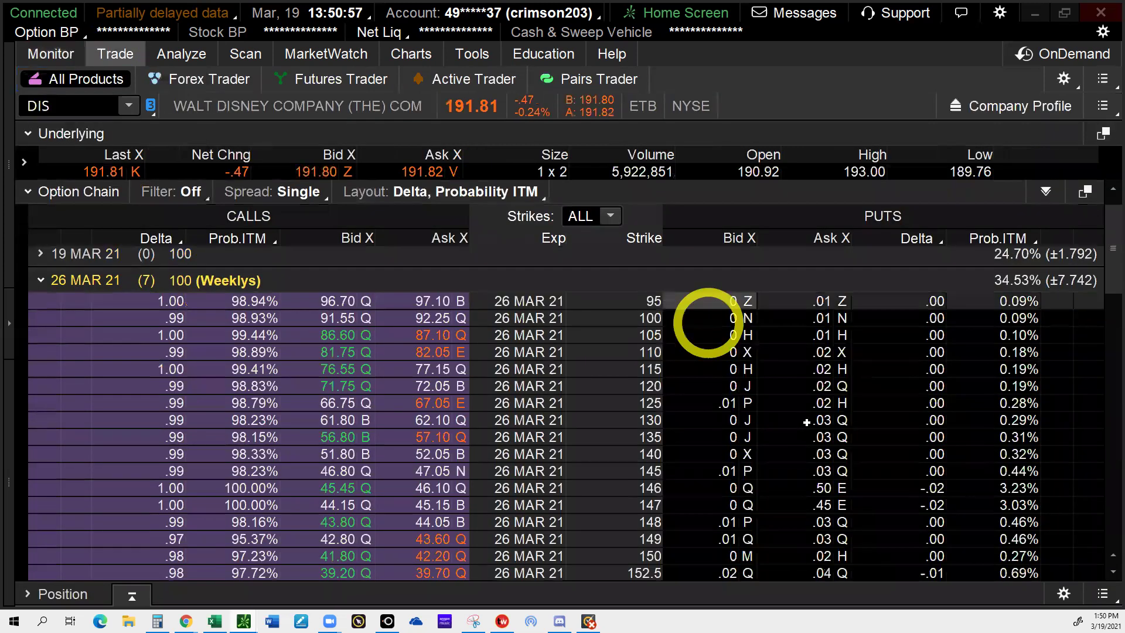
Step: Submit a day limit order to sell one DIS 26 MAR 21 195 call at 2.14
scroll(697, 334, down, 5)
scroll(686, 349, down, 4)
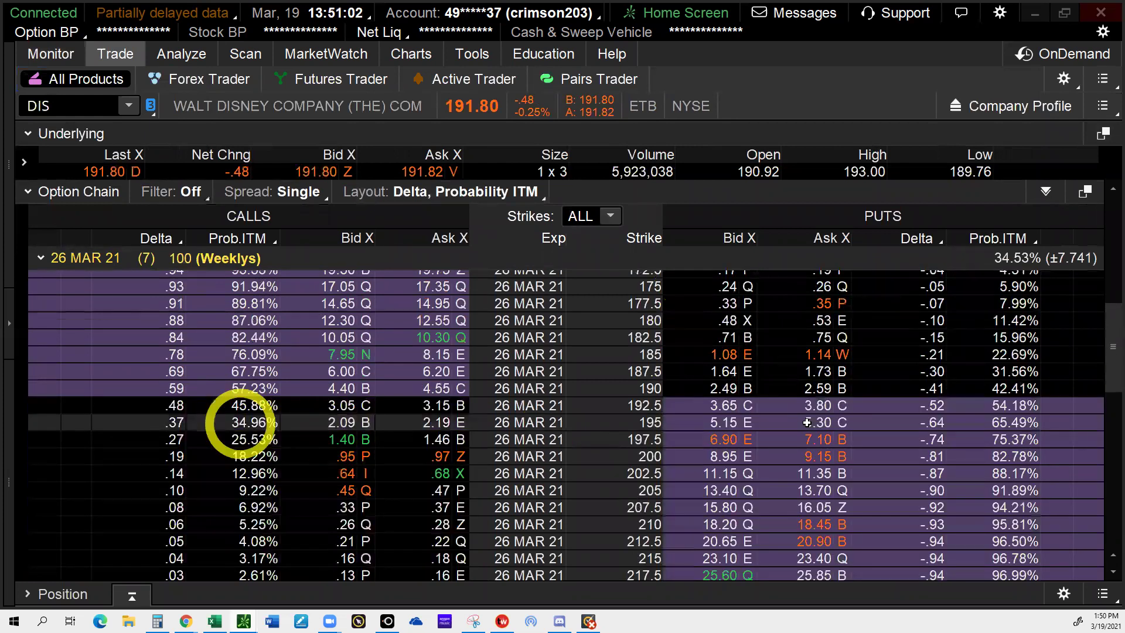
click(331, 423)
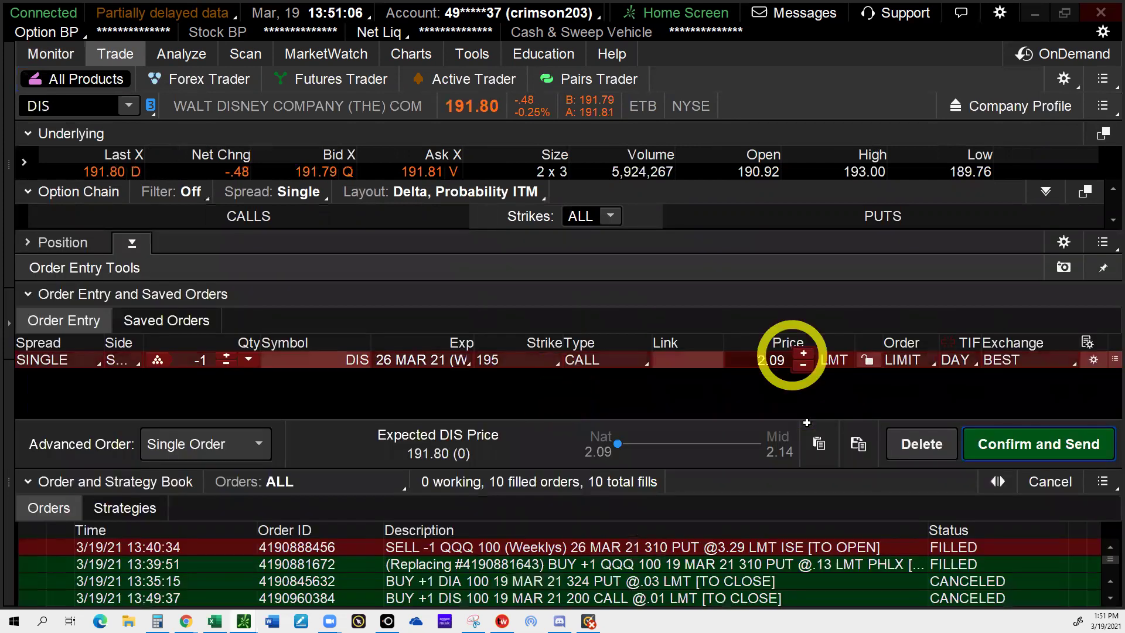
click(803, 353)
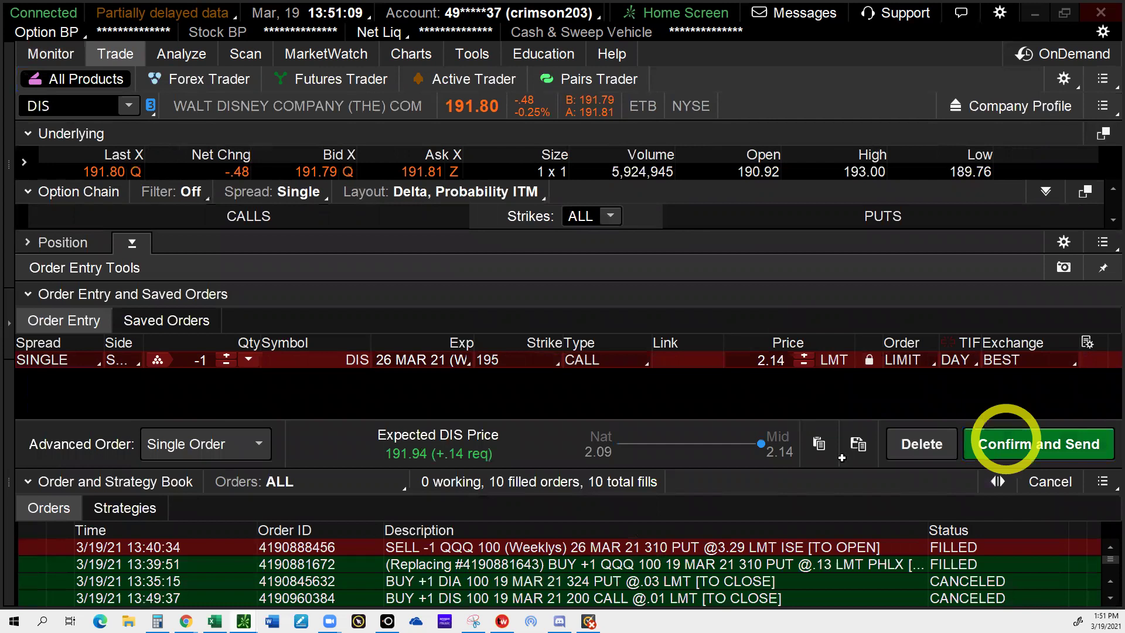
click(1005, 444)
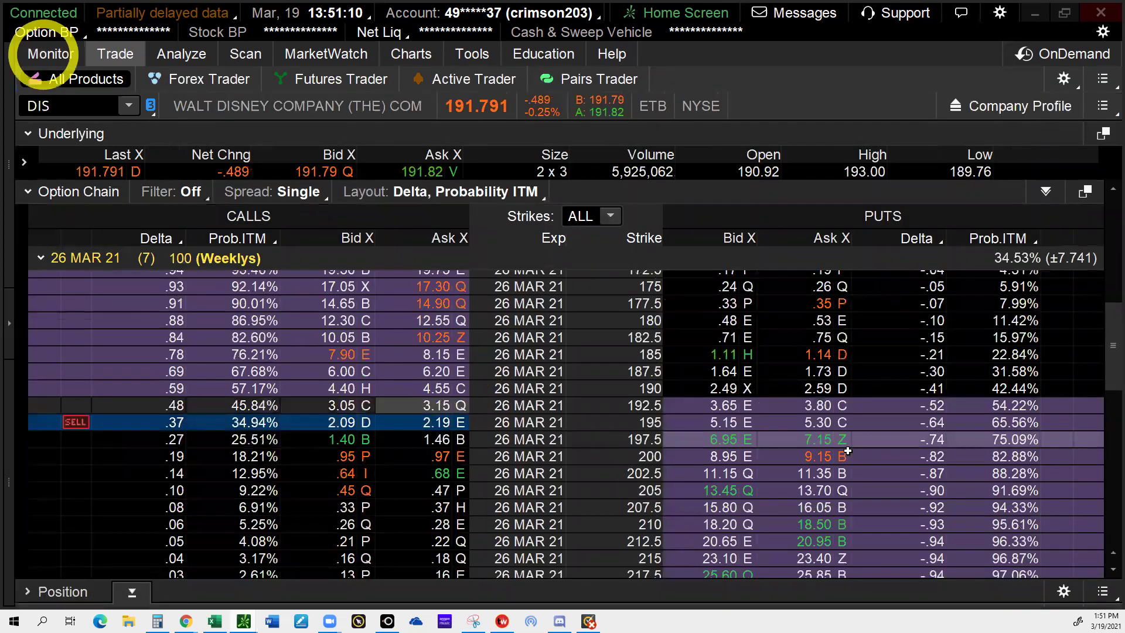
Step: Cancel and replace the working DIS 195 call order with a limit price of 2.11 and send it
click(50, 53)
right_click(791, 173)
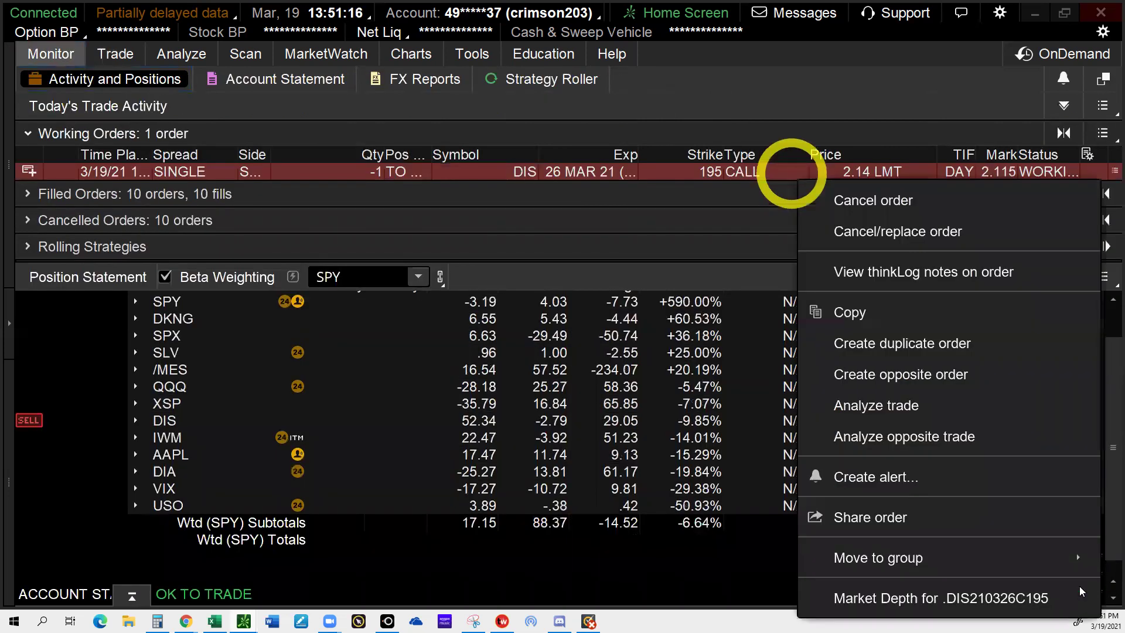
click(837, 202)
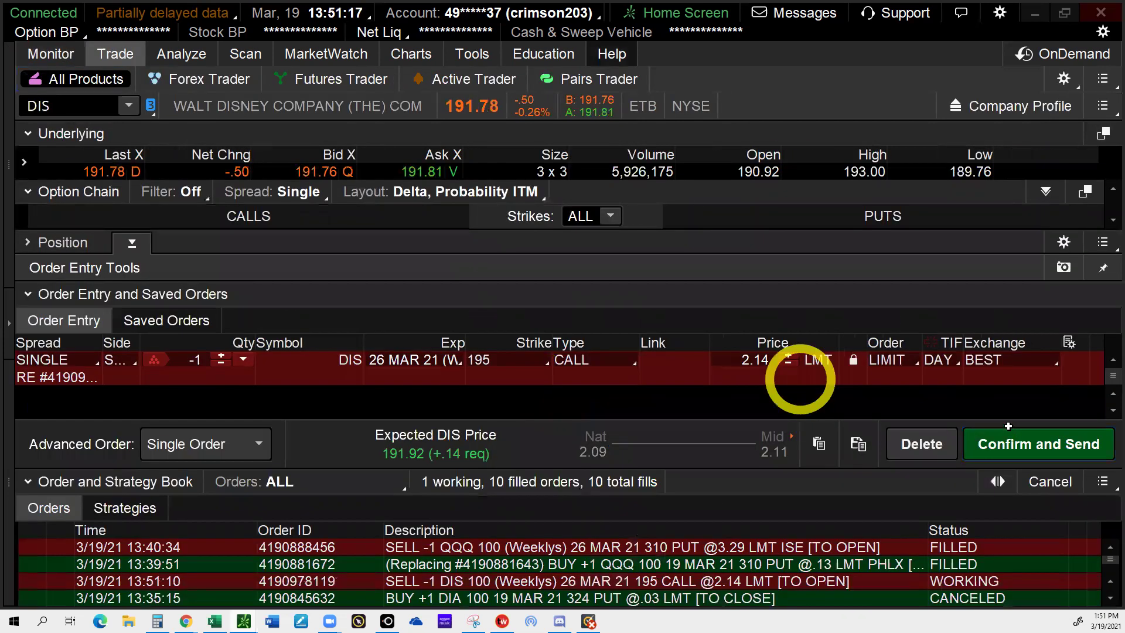
click(788, 364)
click(788, 364)
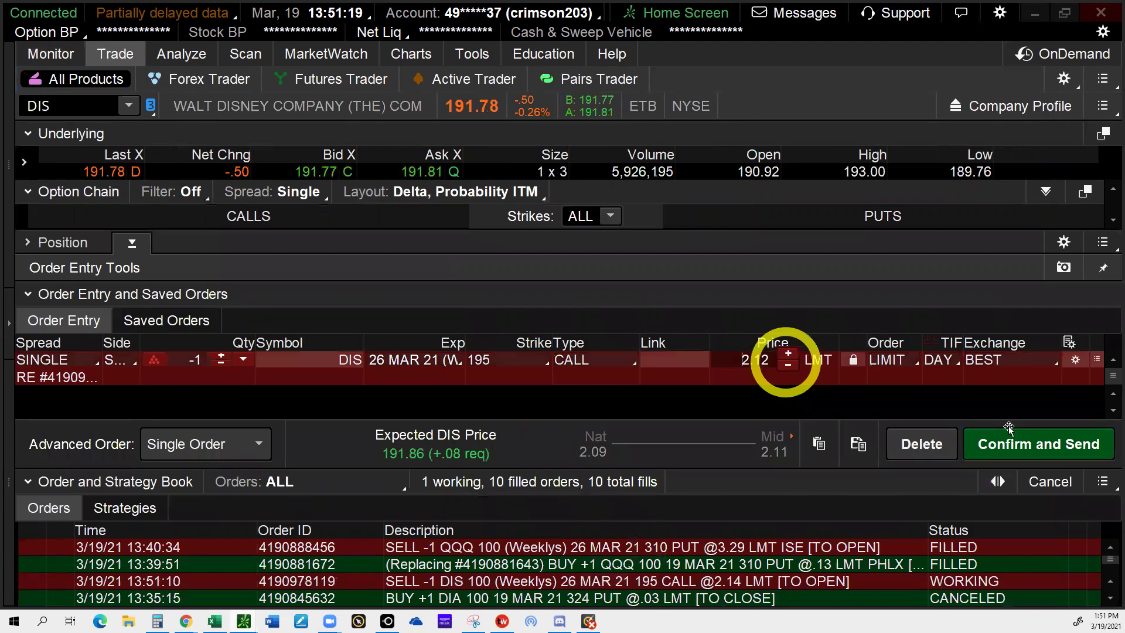
click(788, 364)
click(1009, 428)
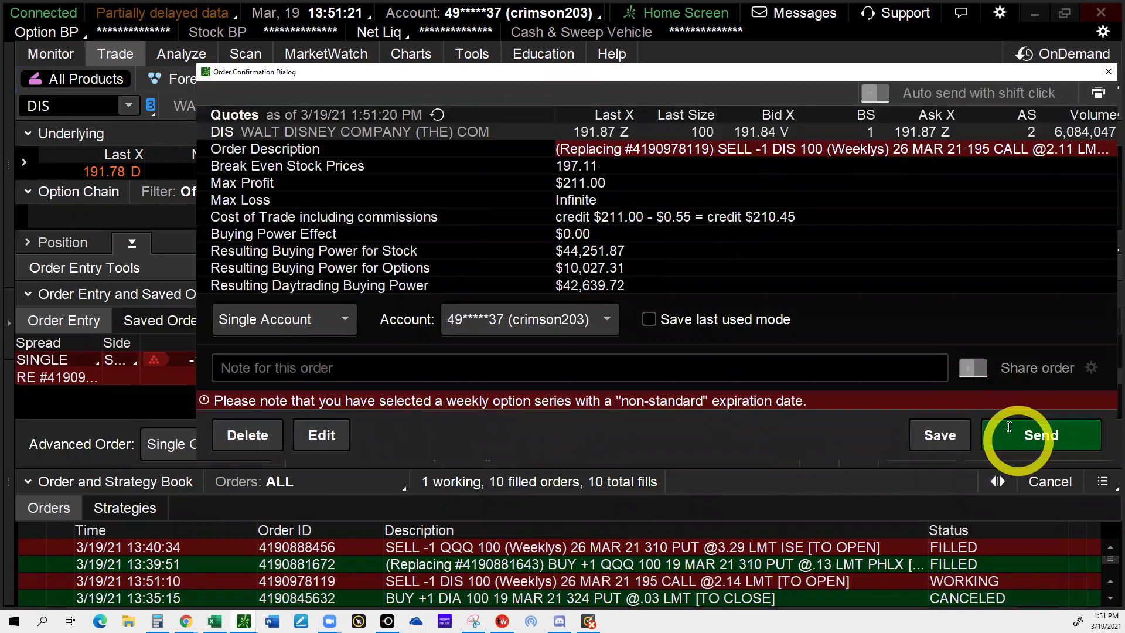
click(1009, 426)
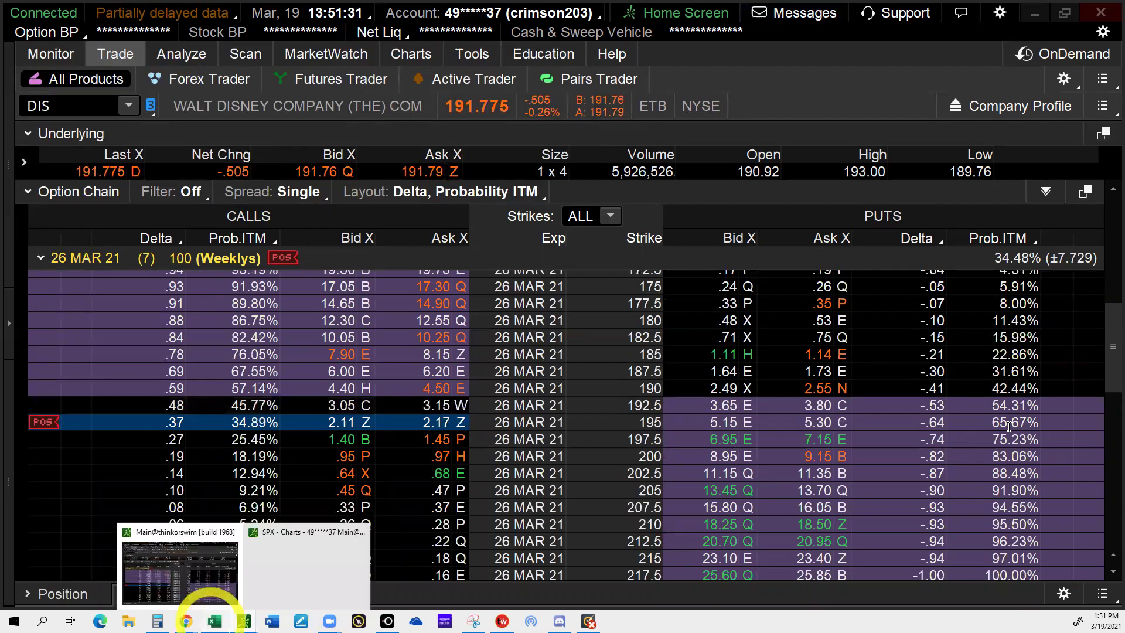
Step: Switch to Excel, clear the option name in the DIS 200 C row and set its current day price to 0.02
click(215, 621)
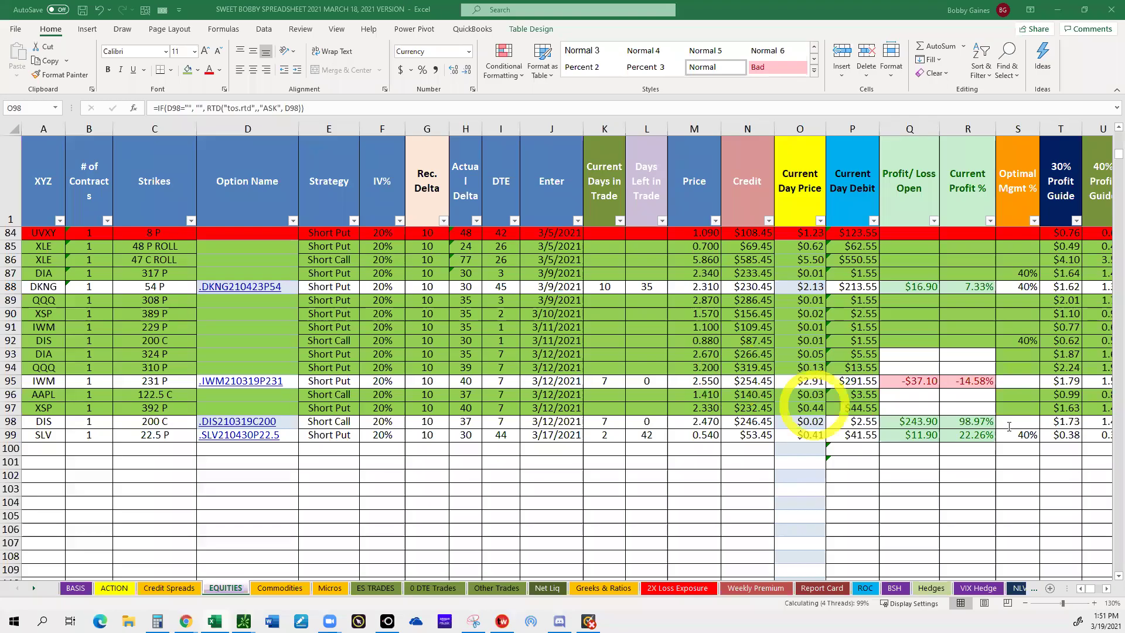
click(803, 422)
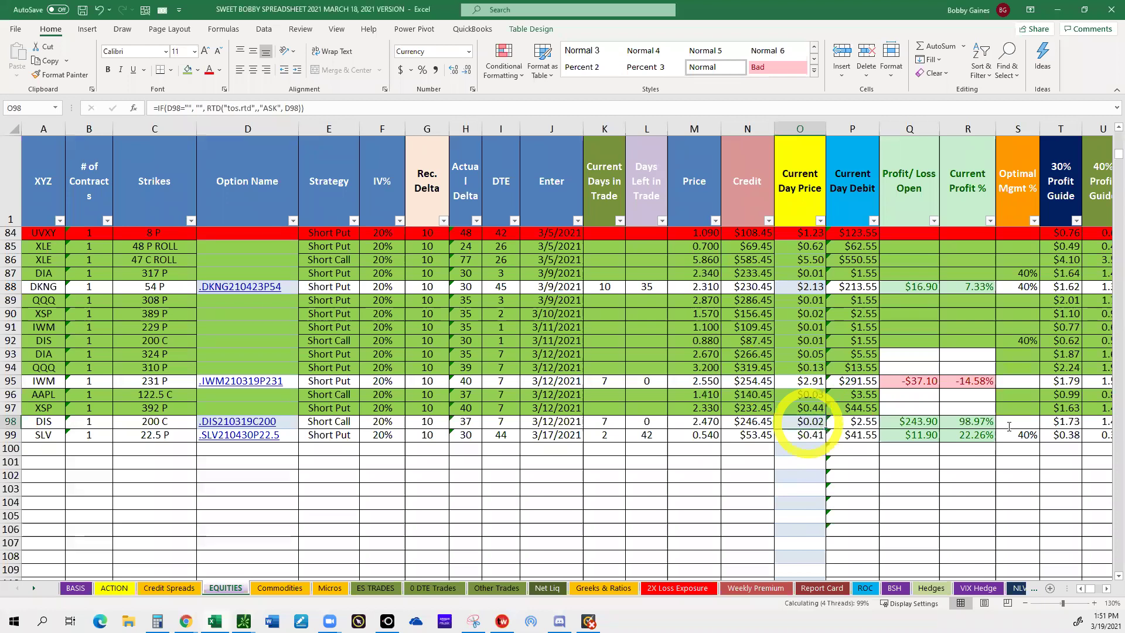
click(238, 423)
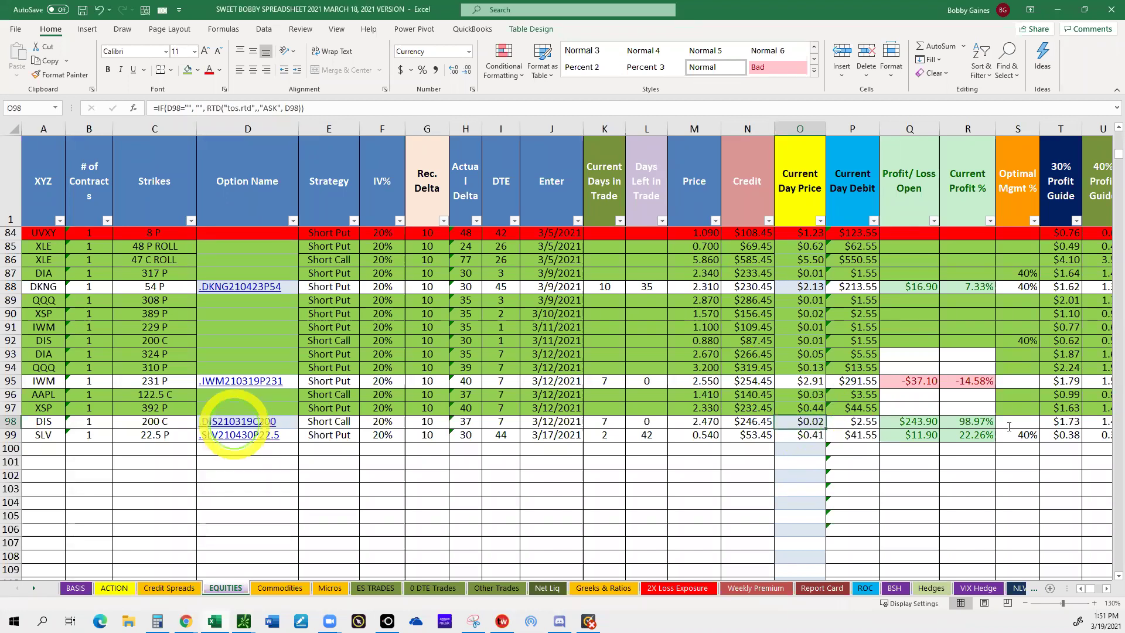
key(Delete)
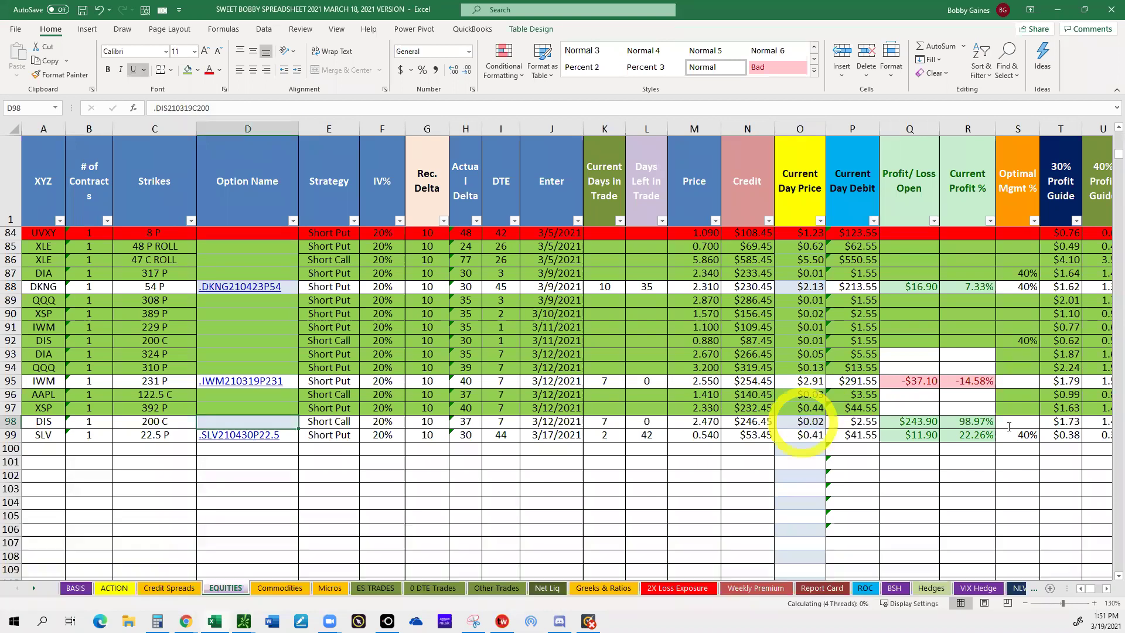
key(Delete)
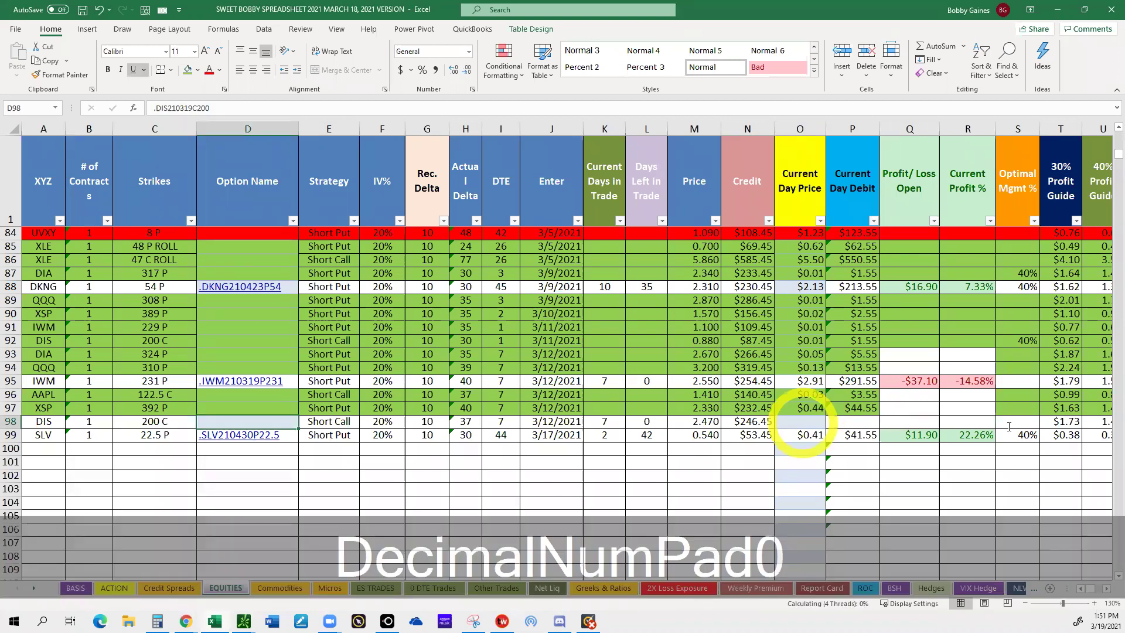
key(KP_2)
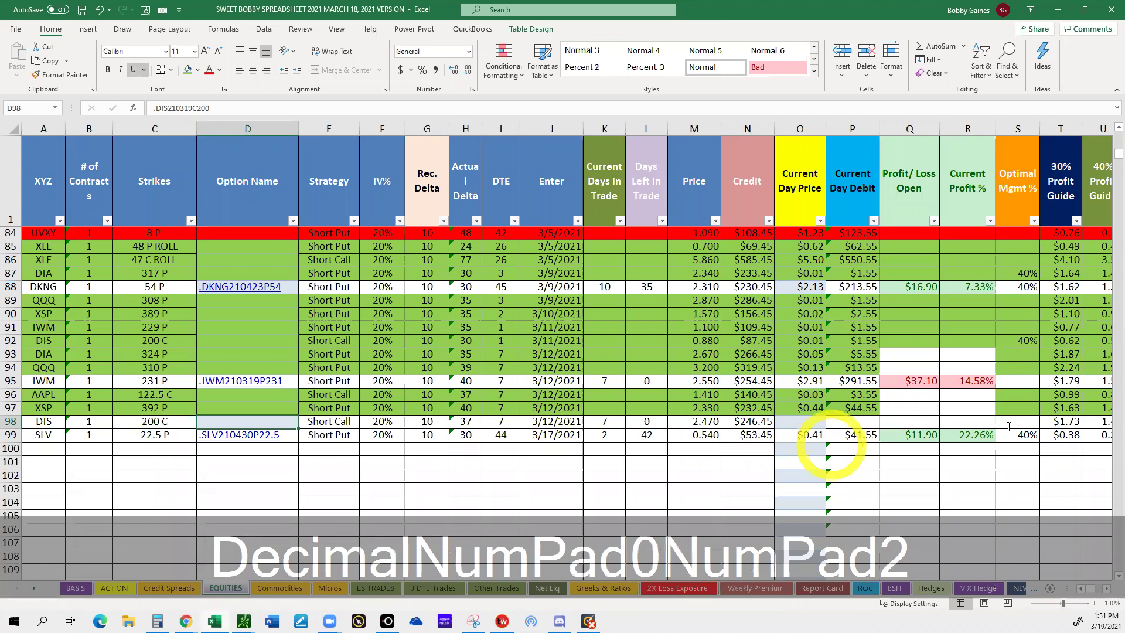
click(832, 448)
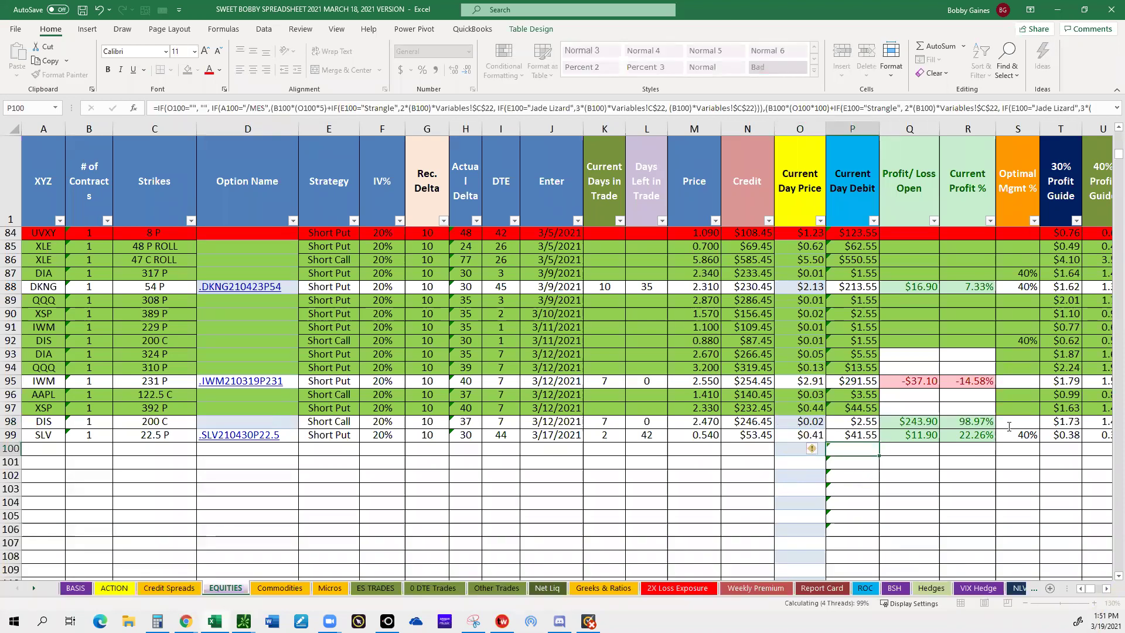
Step: Fill in the exit date of the DIS 200 C row on the EQUITIES sheet
scroll(1008, 426, right, 10)
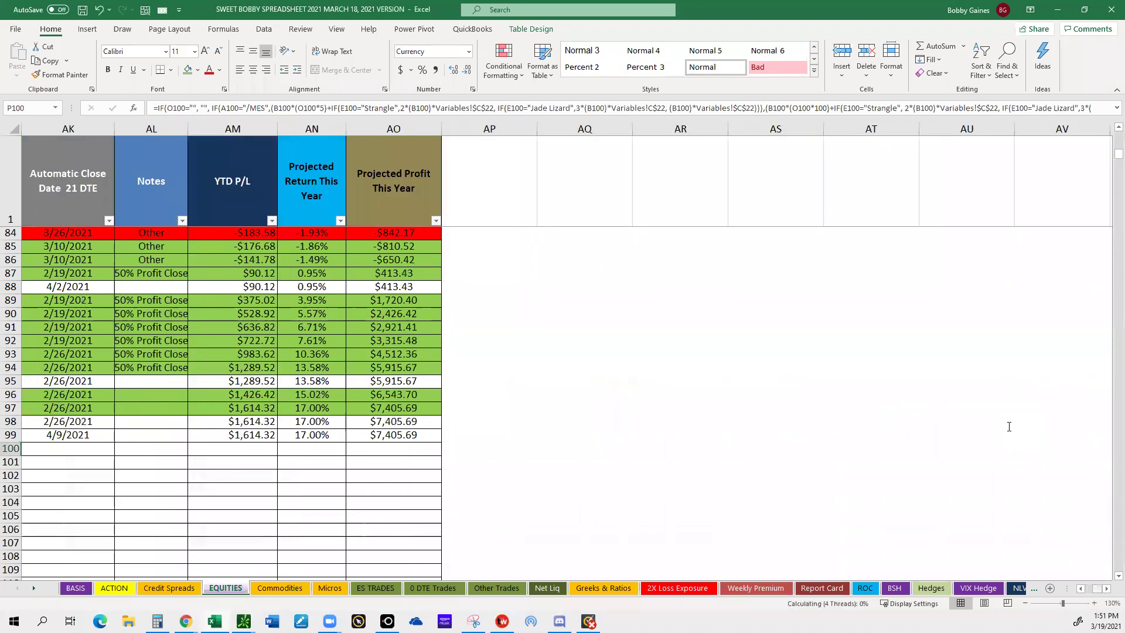
scroll(1009, 426, left, 2)
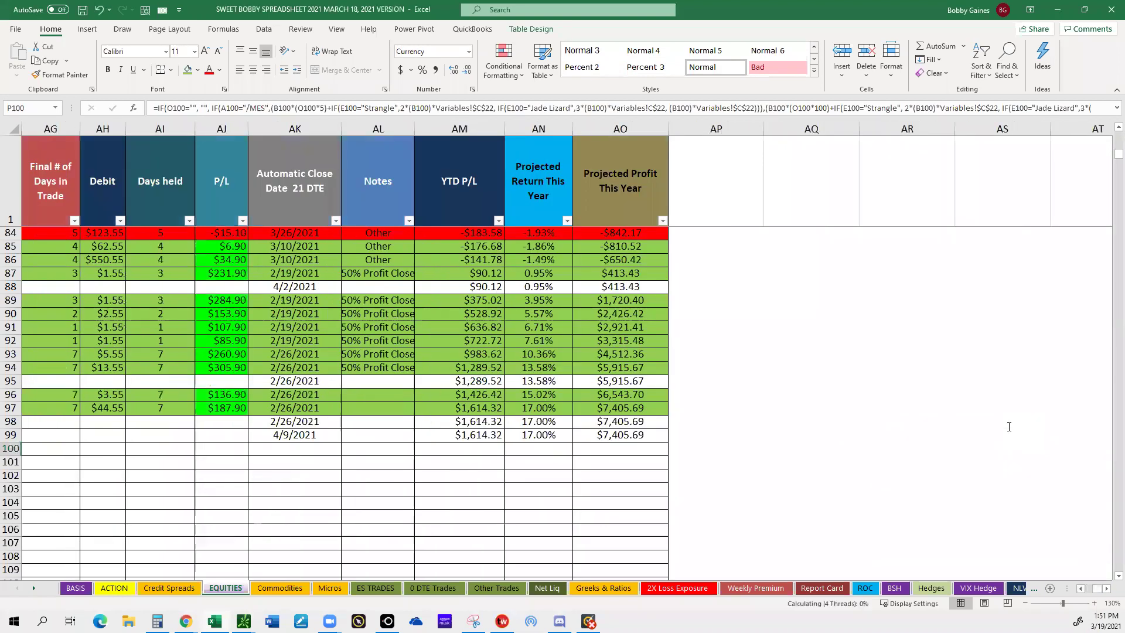
scroll(1009, 426, left, 5)
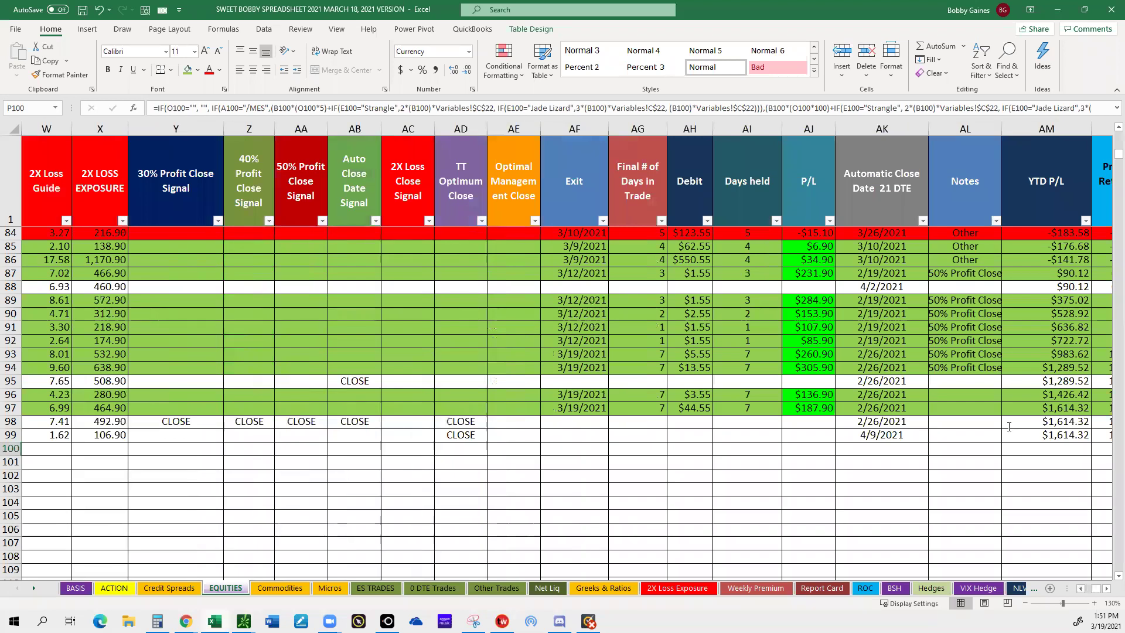
scroll(1009, 426, left, 2)
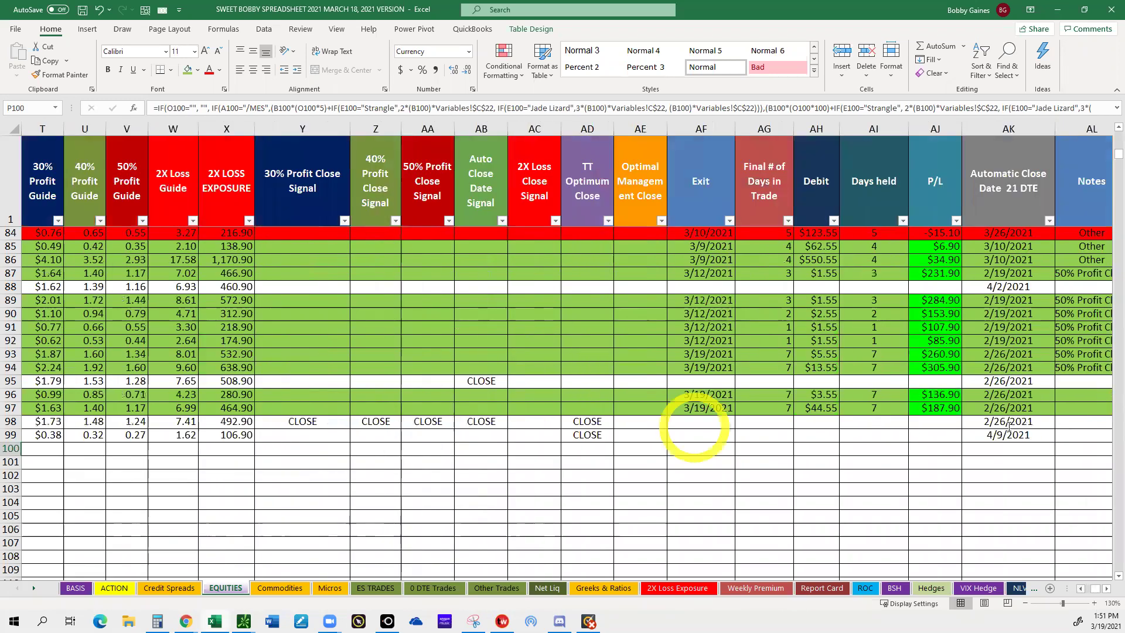
Step: Enter 3/19/21 as the exit date of the DIS 200 C trade in row 98
scroll(1009, 426, left, 1)
scroll(1008, 426, left, 3)
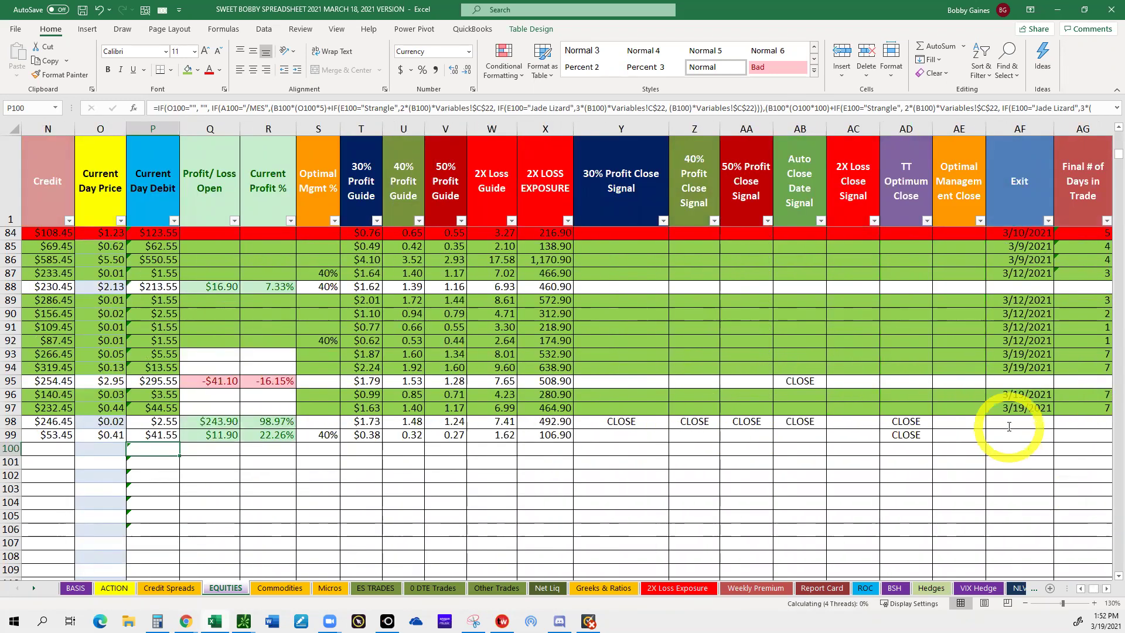
click(1009, 426)
text(3/)
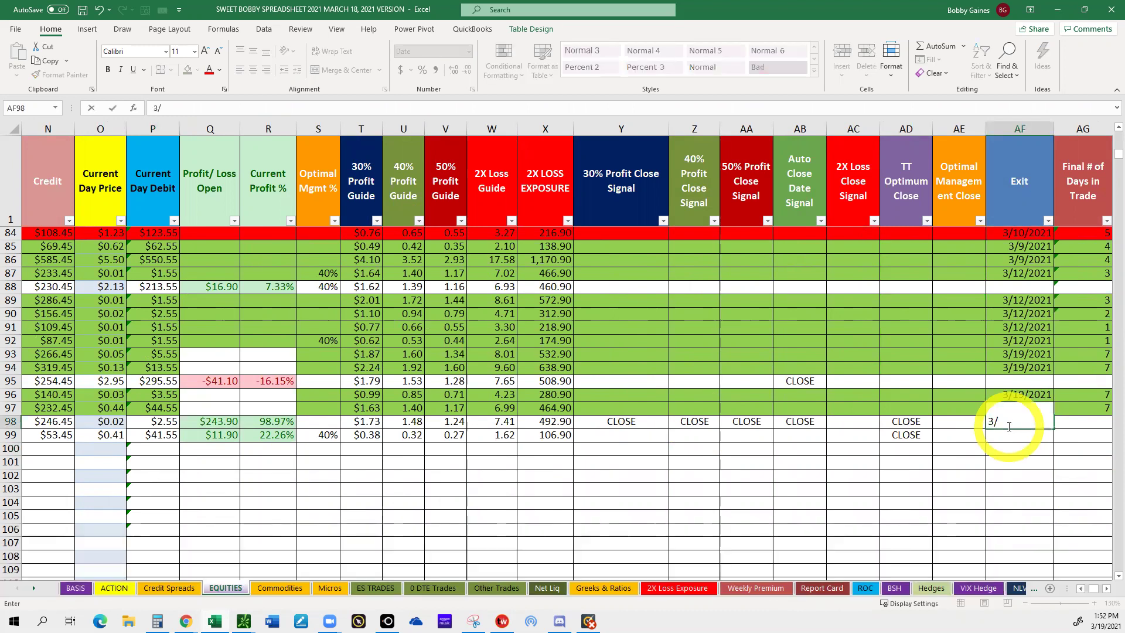
text(19)
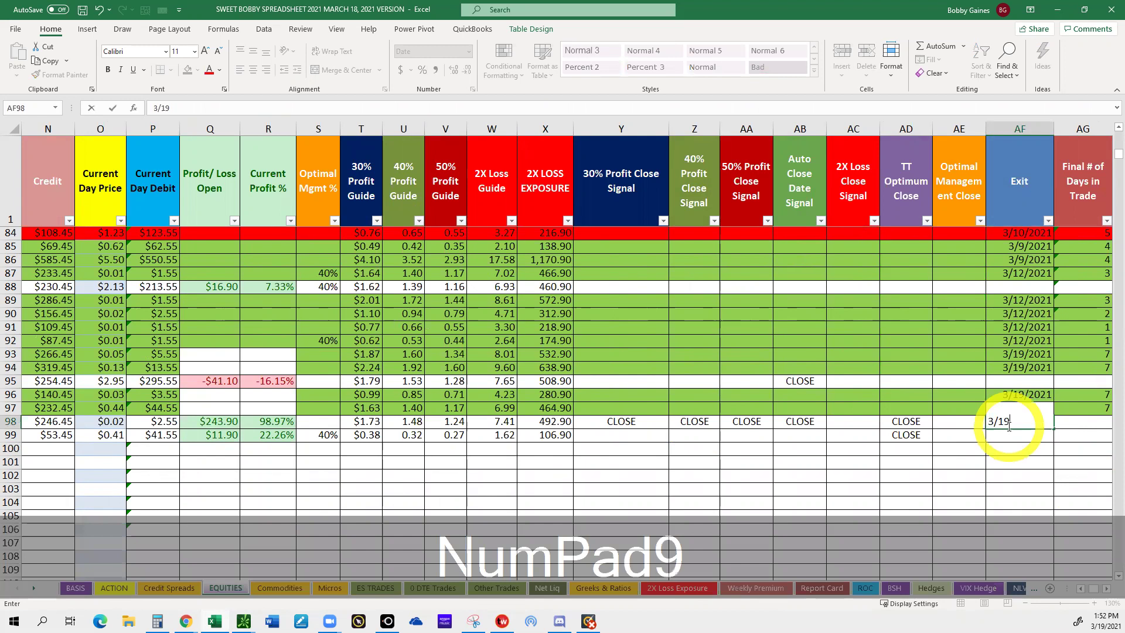
text(/21)
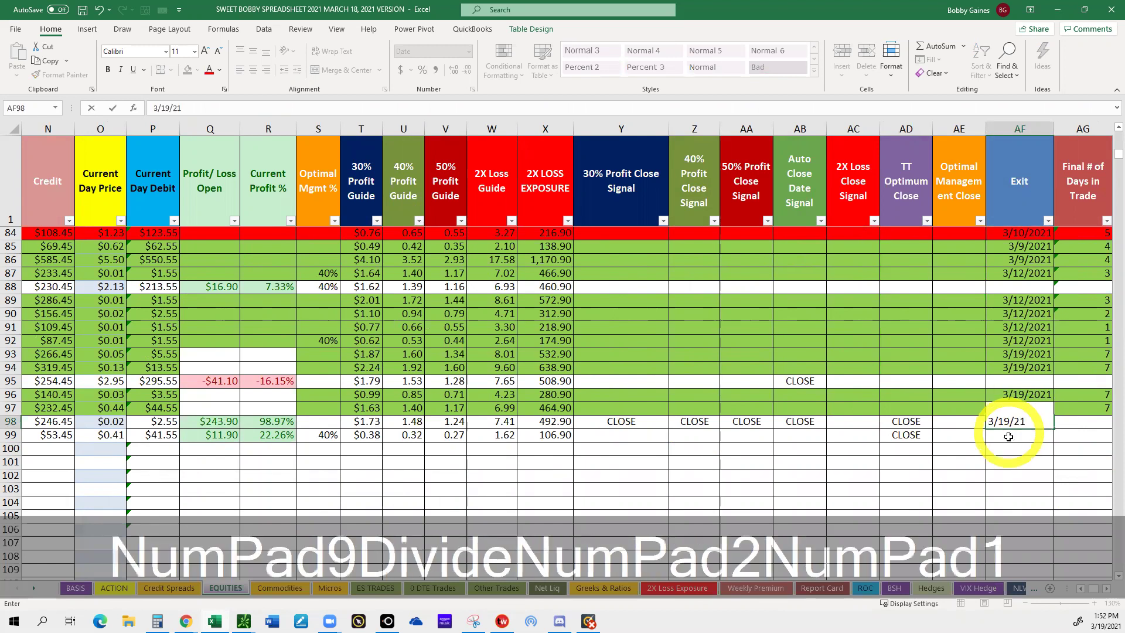
click(1008, 436)
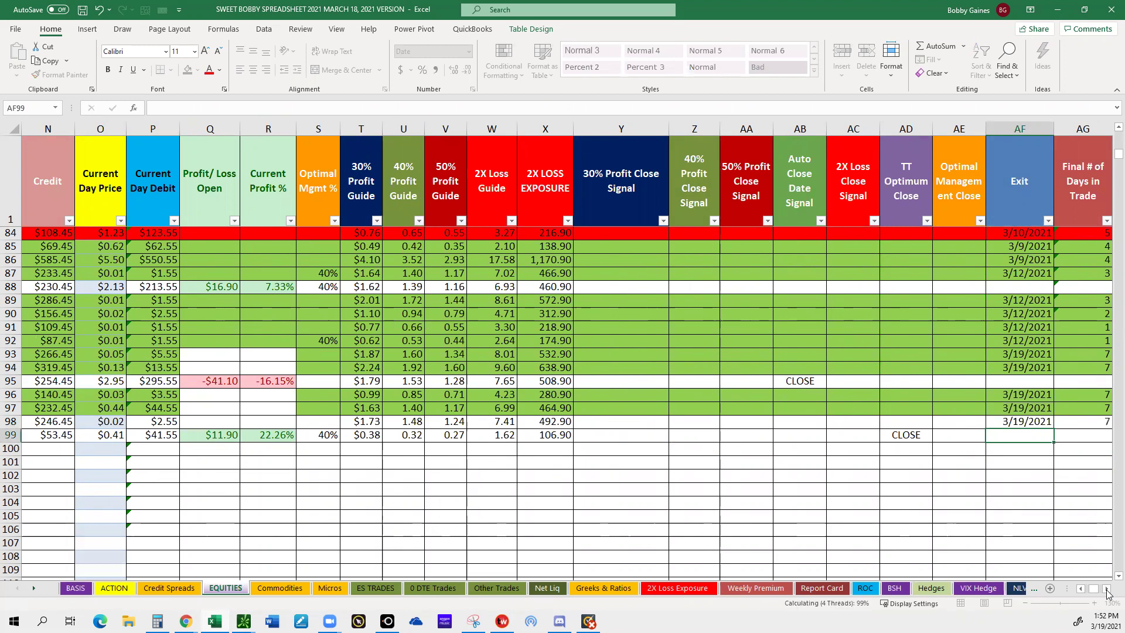
Step: Copy the green closed-trade formatting of row 97 onto the DIS trade in row 98
click(1106, 590)
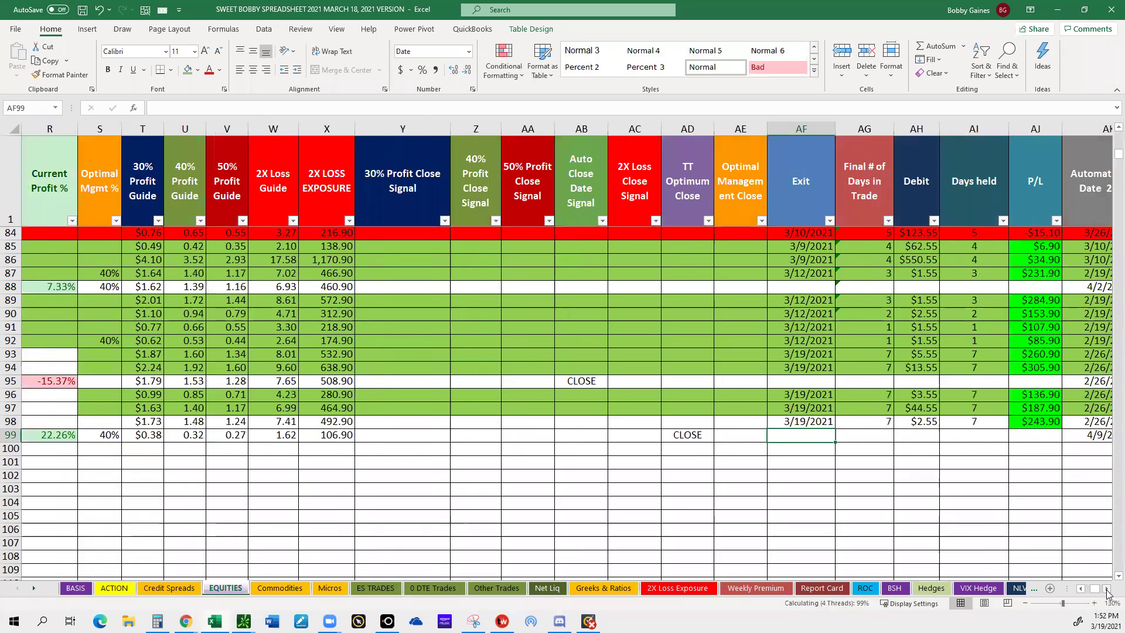
click(1106, 589)
click(1106, 590)
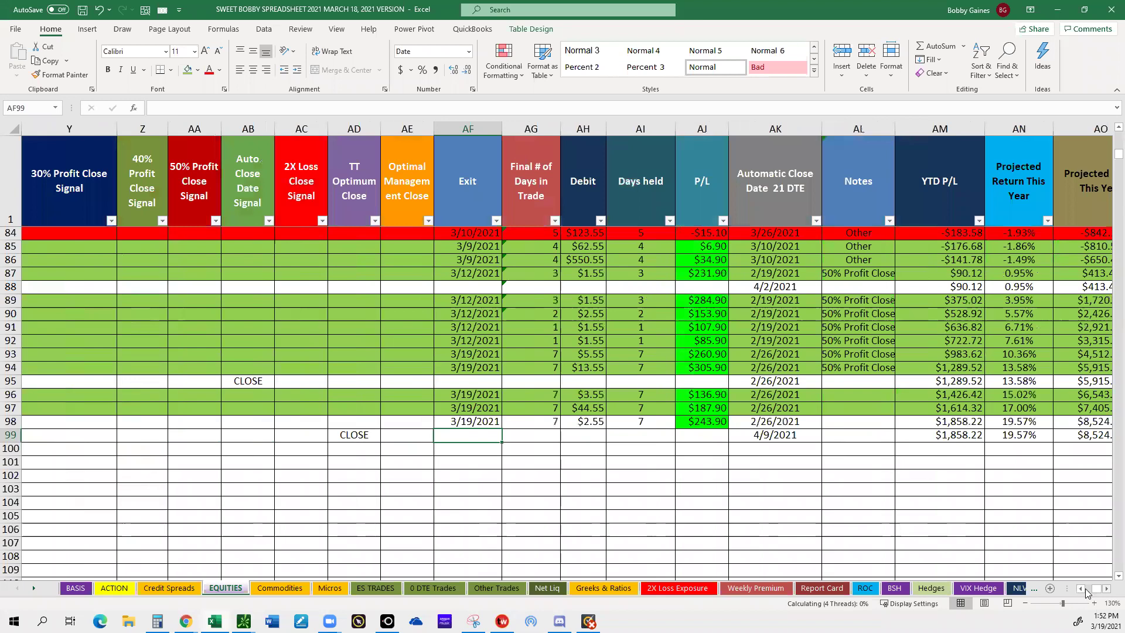
click(1082, 590)
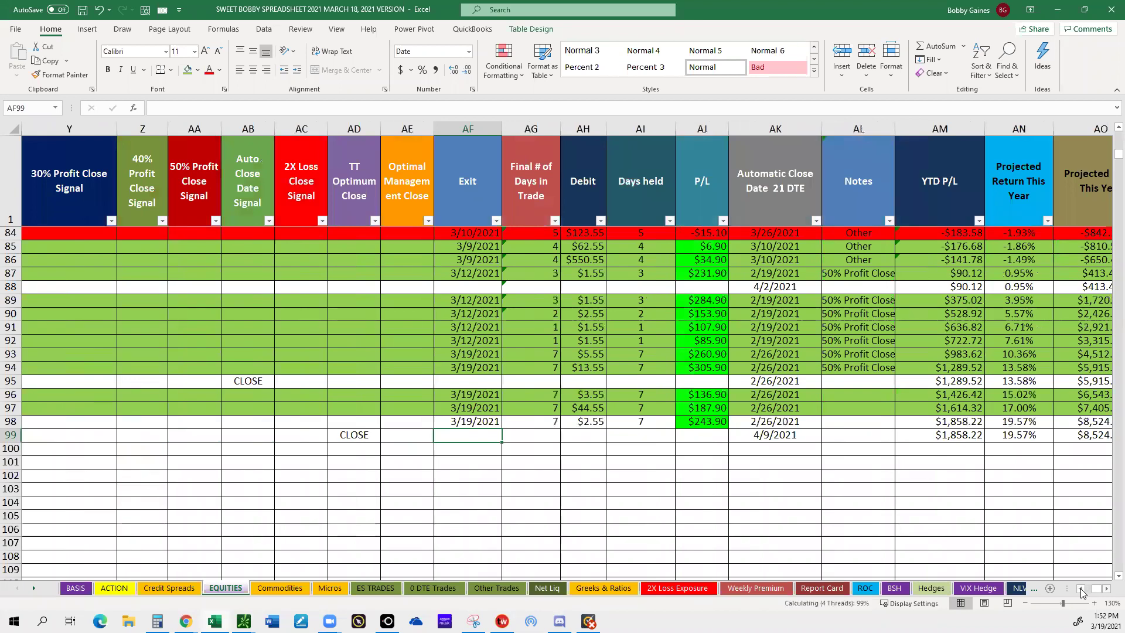
scroll(6, 422, left, 3)
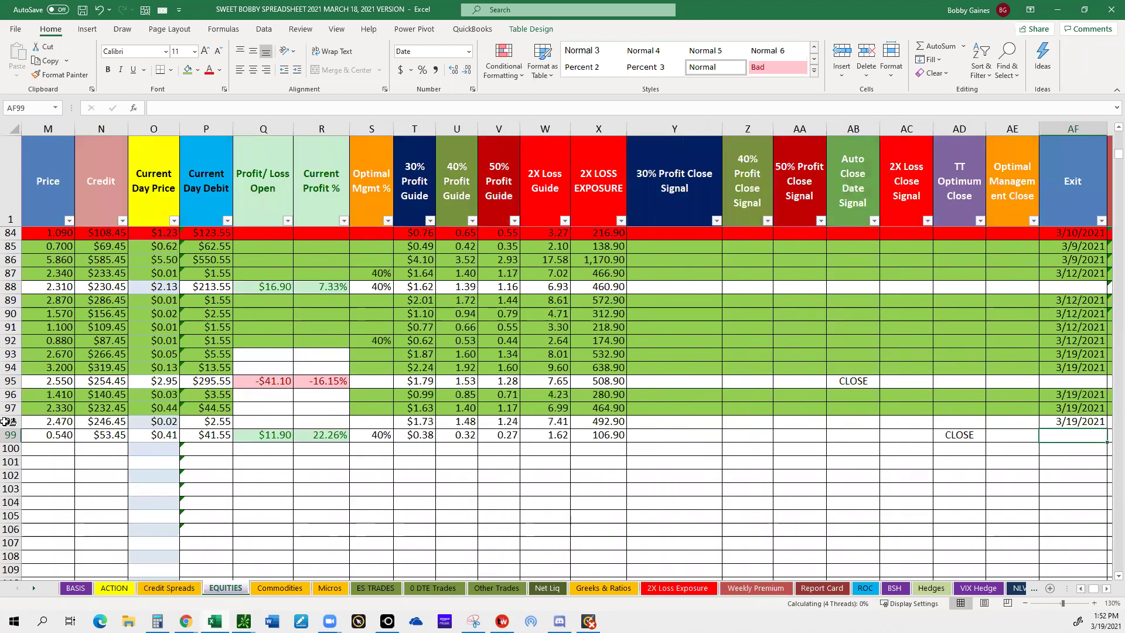
scroll(6, 421, left, 4)
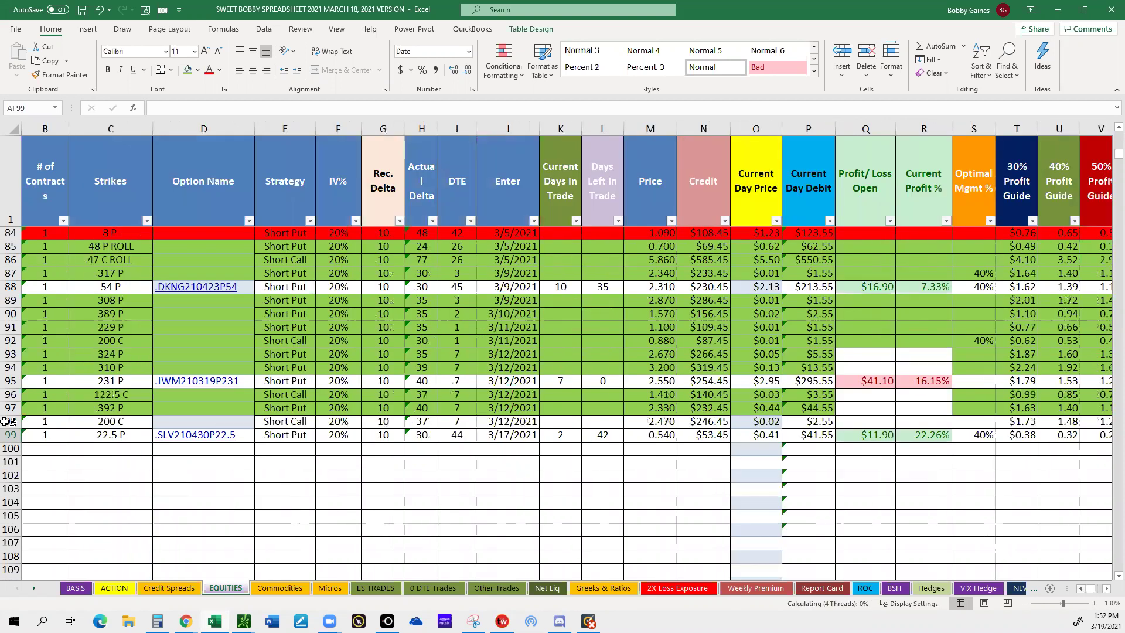
scroll(10, 422, left, 1)
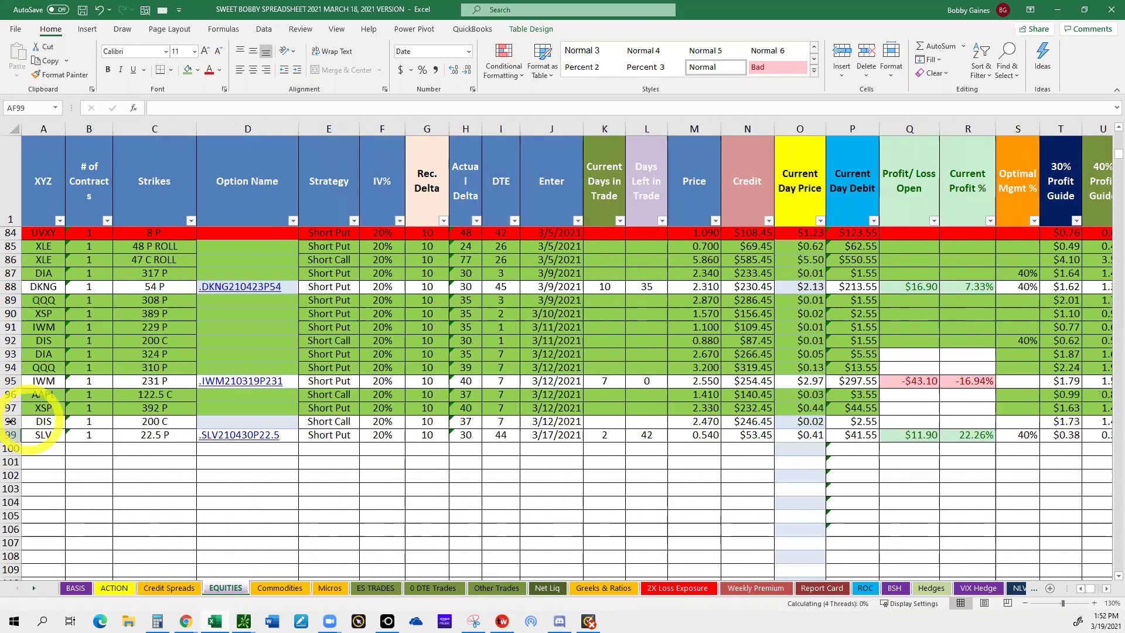
click(11, 408)
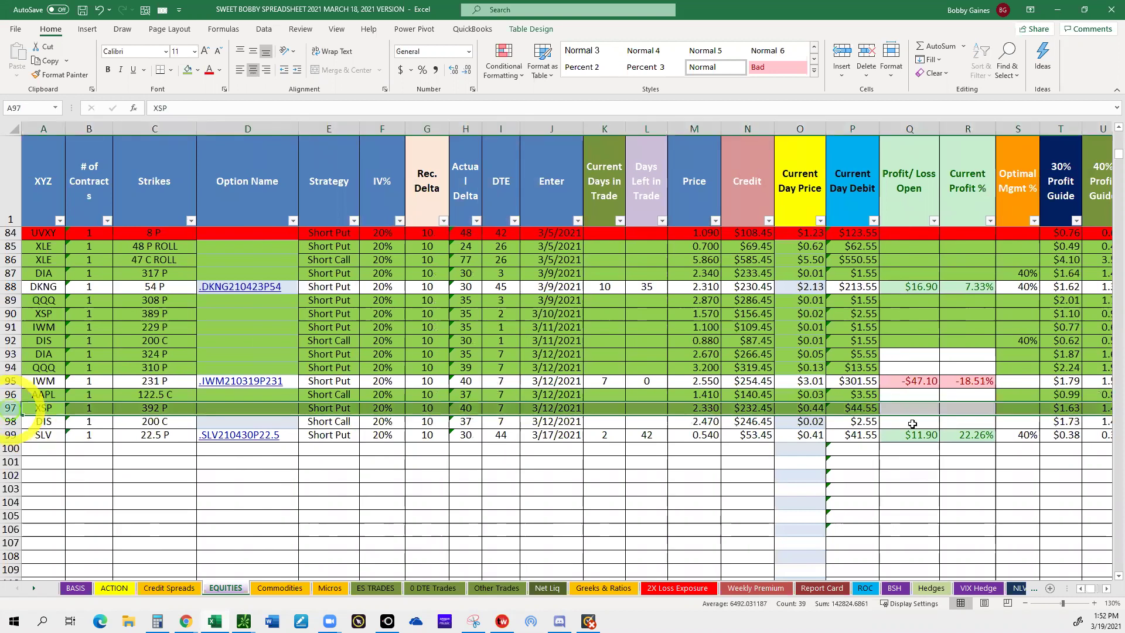
click(60, 74)
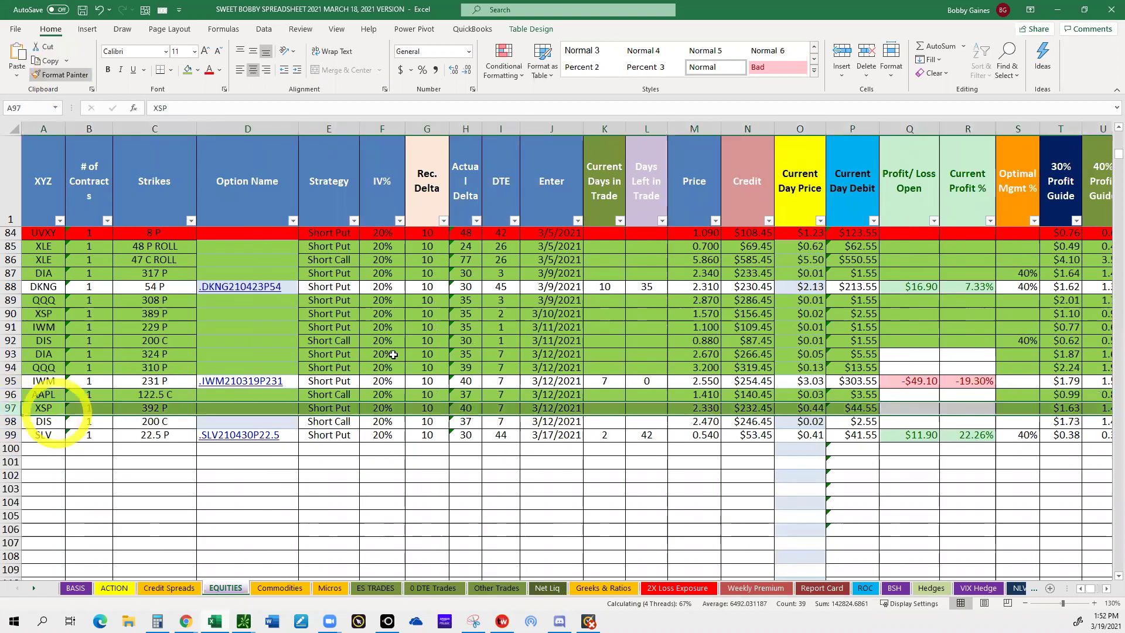
click(527, 420)
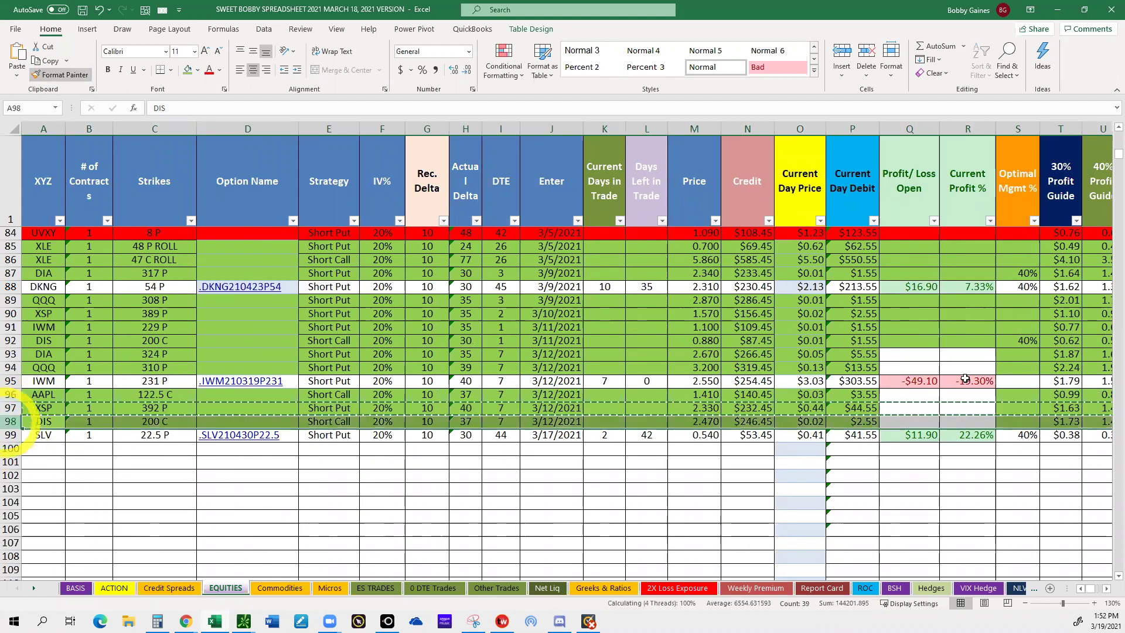
key(Escape)
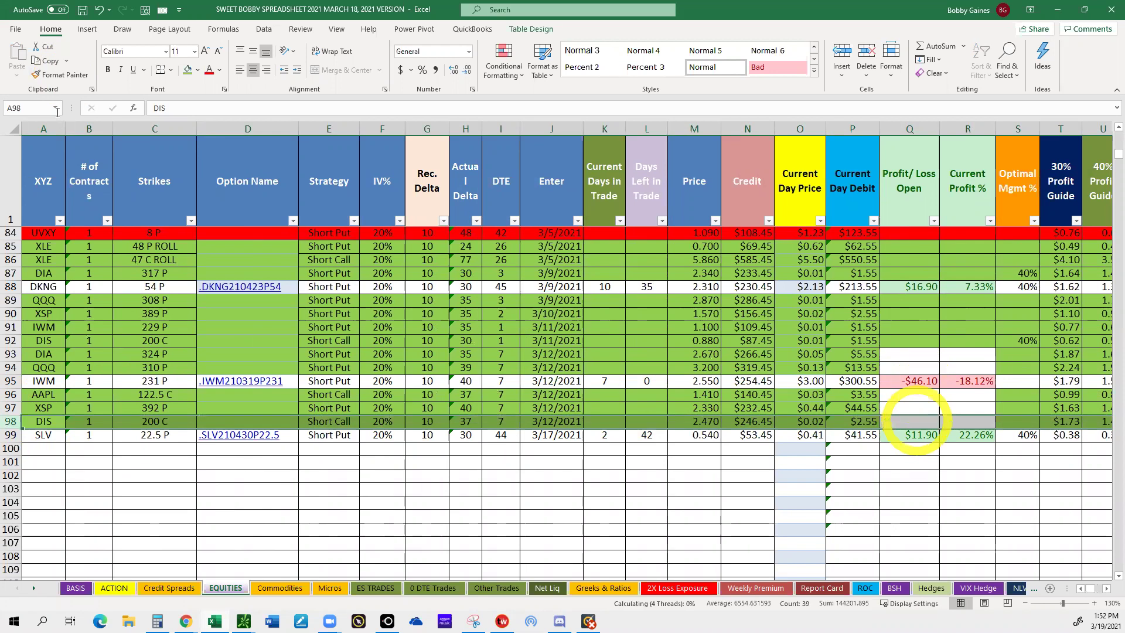
click(915, 421)
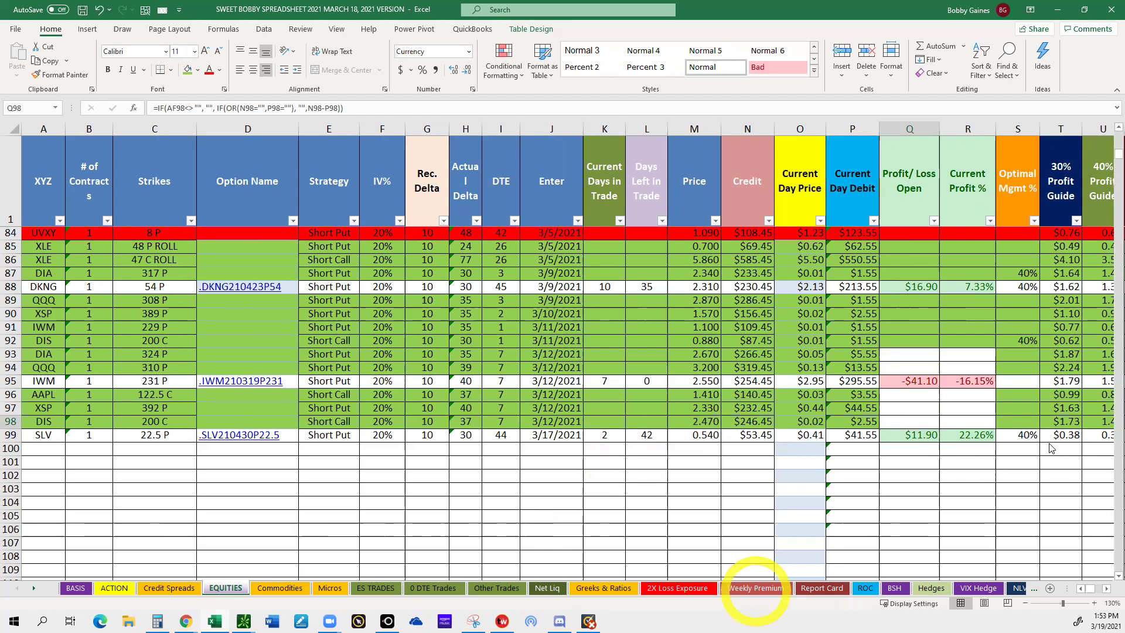
Step: Review the premium and projected profit figures on the Weekly Premium sheet and return to the EQUITIES sheet
click(756, 588)
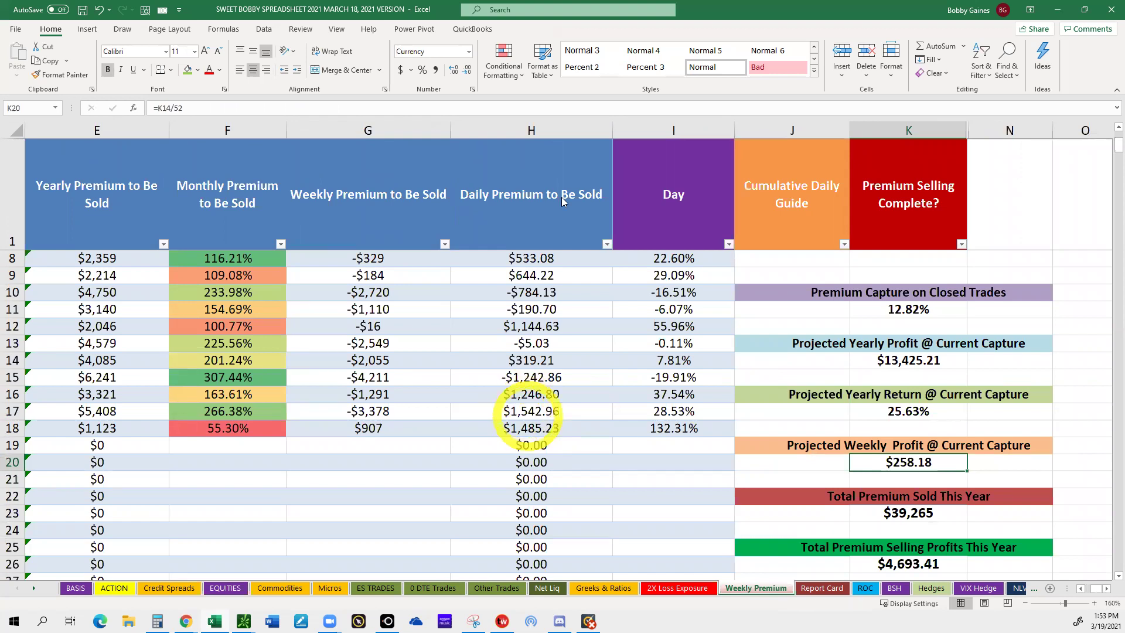
click(224, 587)
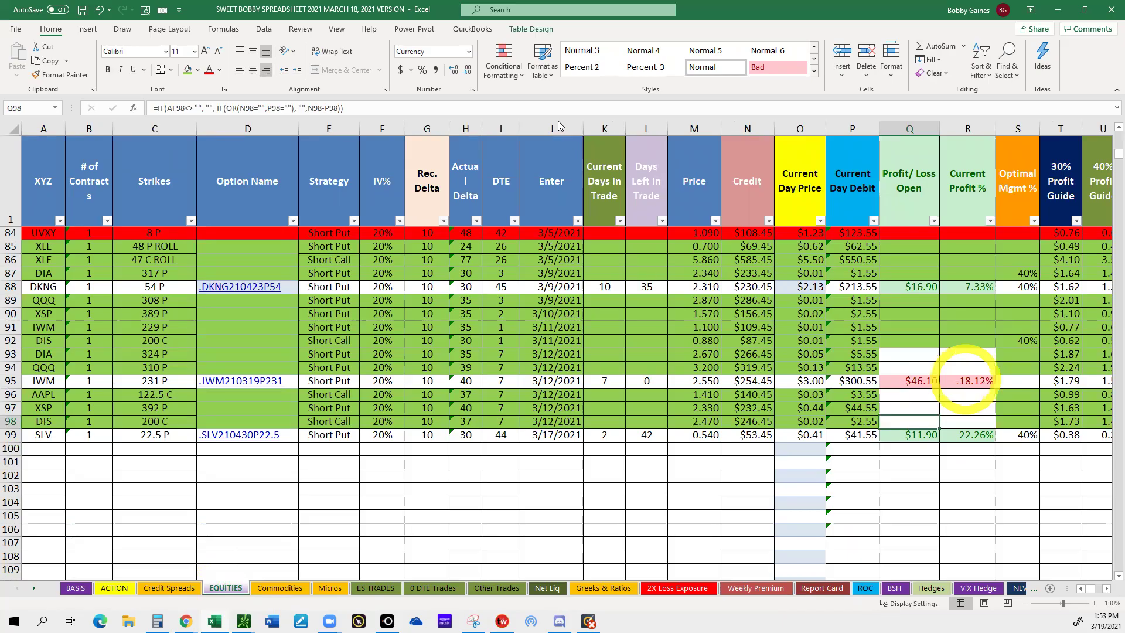
Step: Switch to thinkorswim, load the IWM option chain, collapse the 26 MAR 21 expiration and expand 19 MAR 21
key(alt+Tab)
text(IWM)
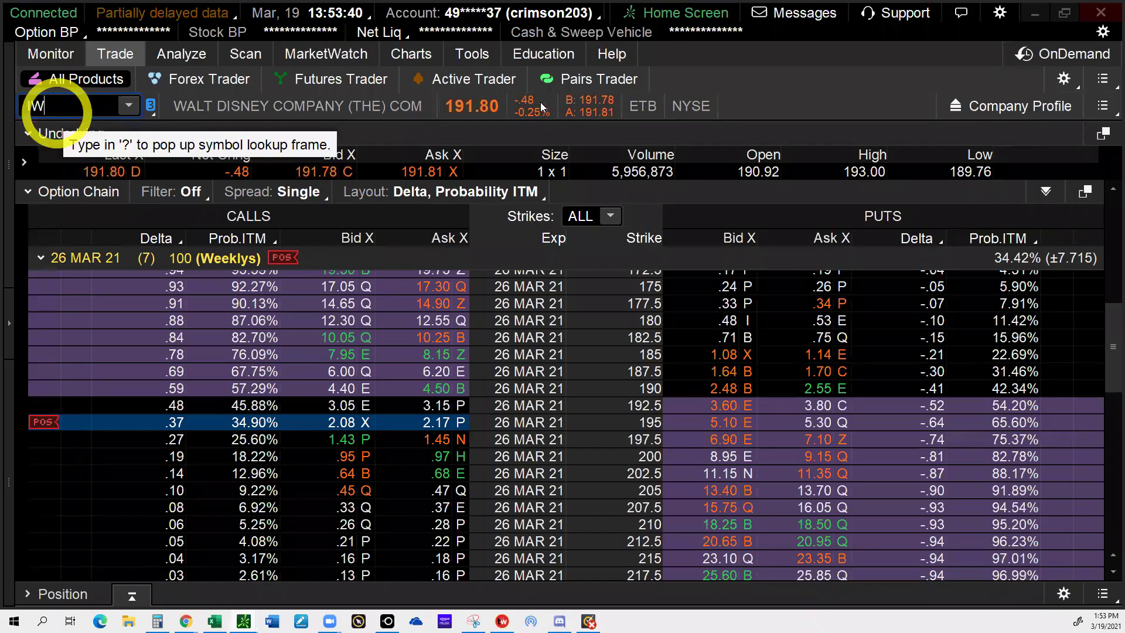
key(Return)
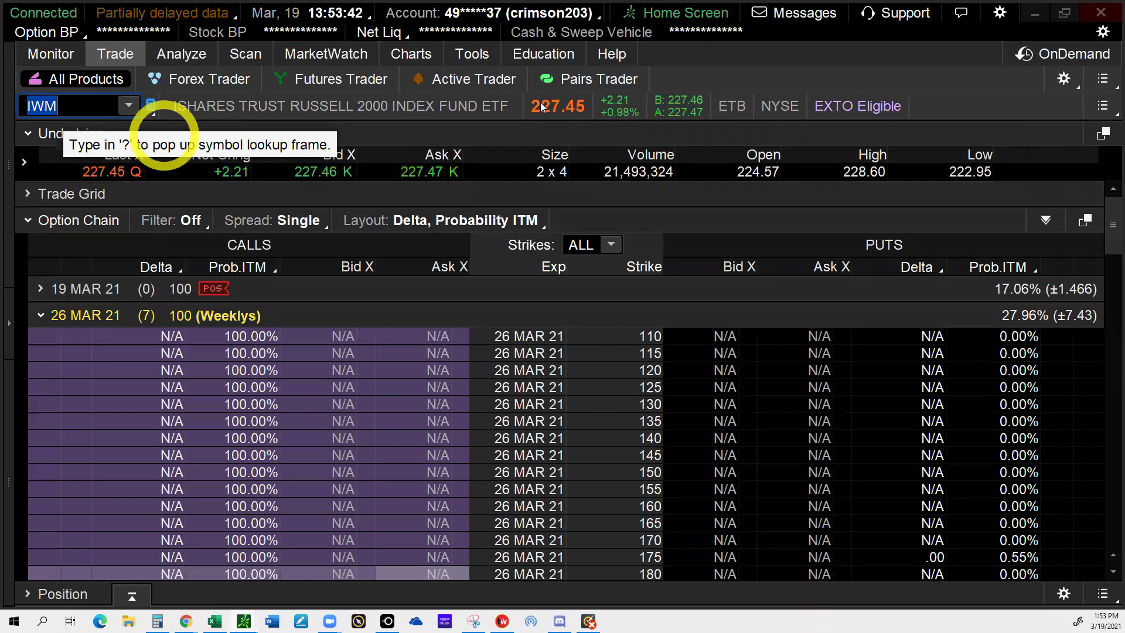
click(40, 315)
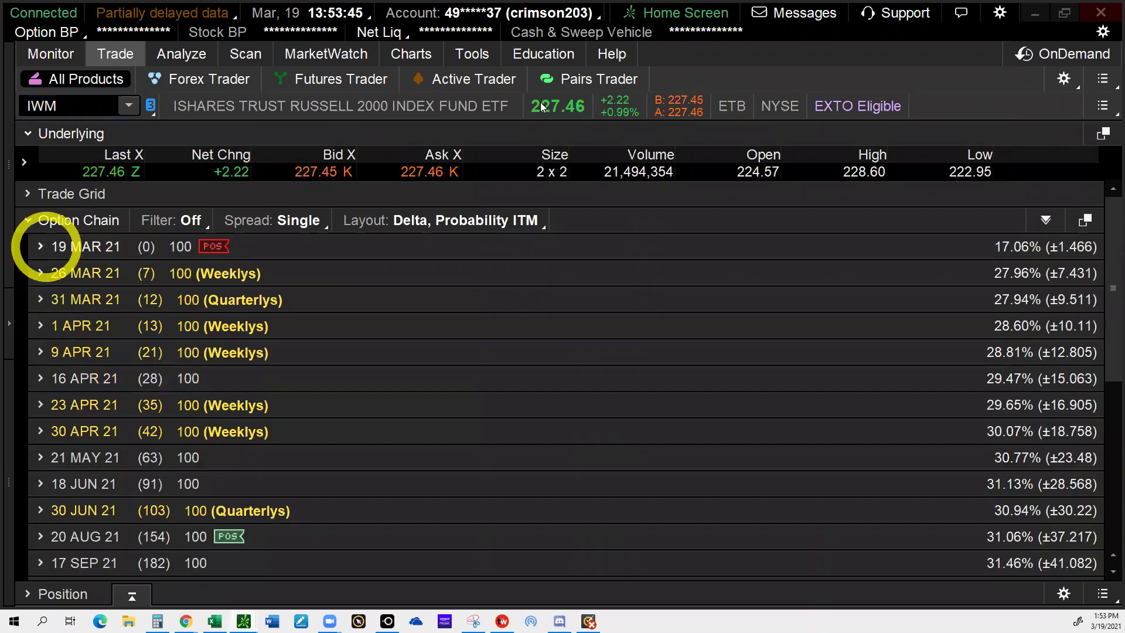
click(40, 247)
Step: Create a rolling order for the 19 MAR 21 231 put position into the 26 MAR 21 231 put
scroll(791, 379, down, 3)
scroll(792, 379, down, 5)
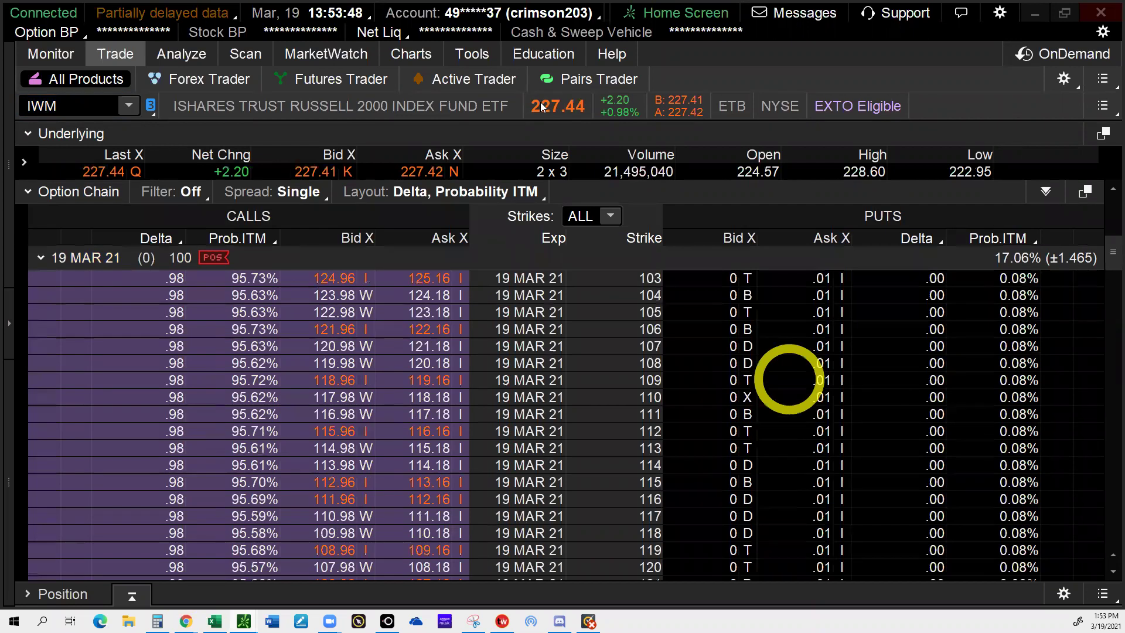
scroll(789, 379, down, 3)
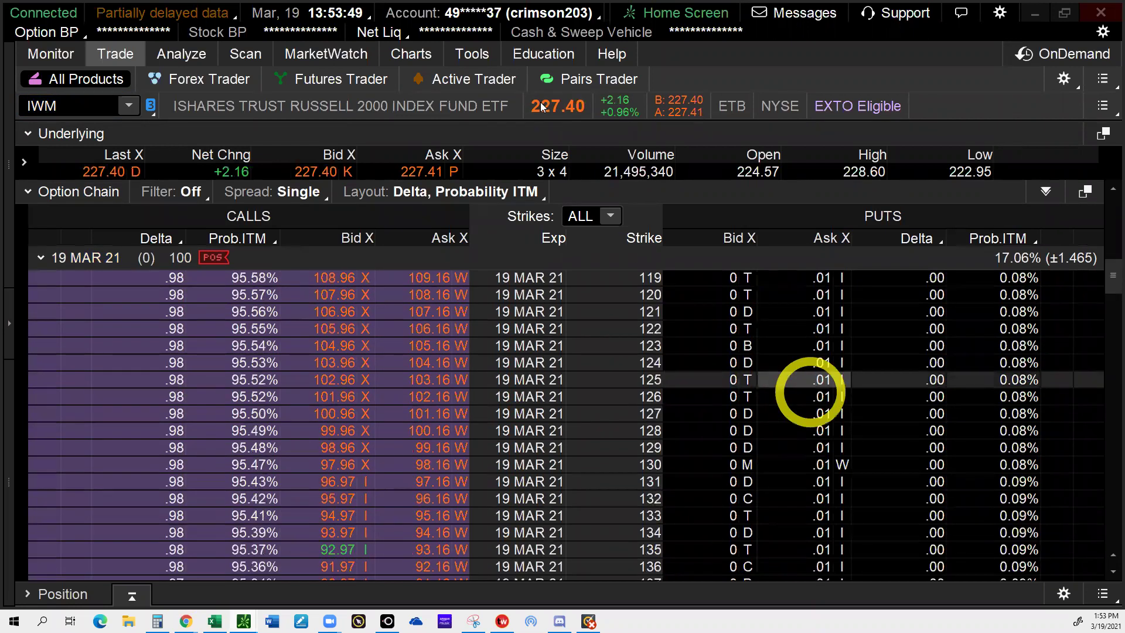
scroll(811, 391, down, 20)
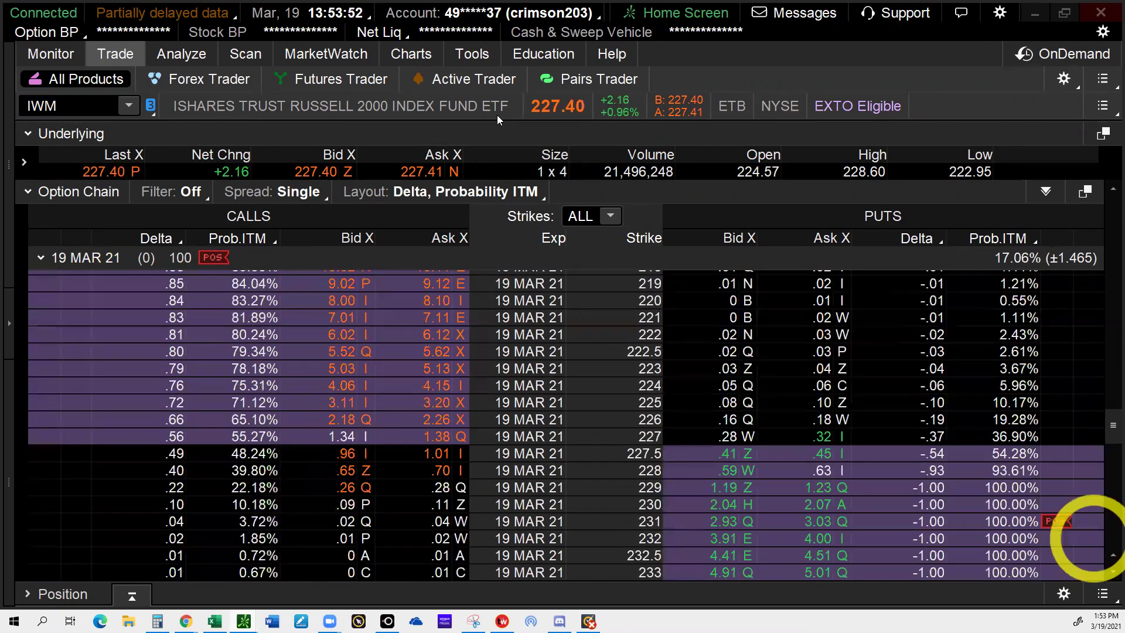
scroll(1095, 447, down, 1)
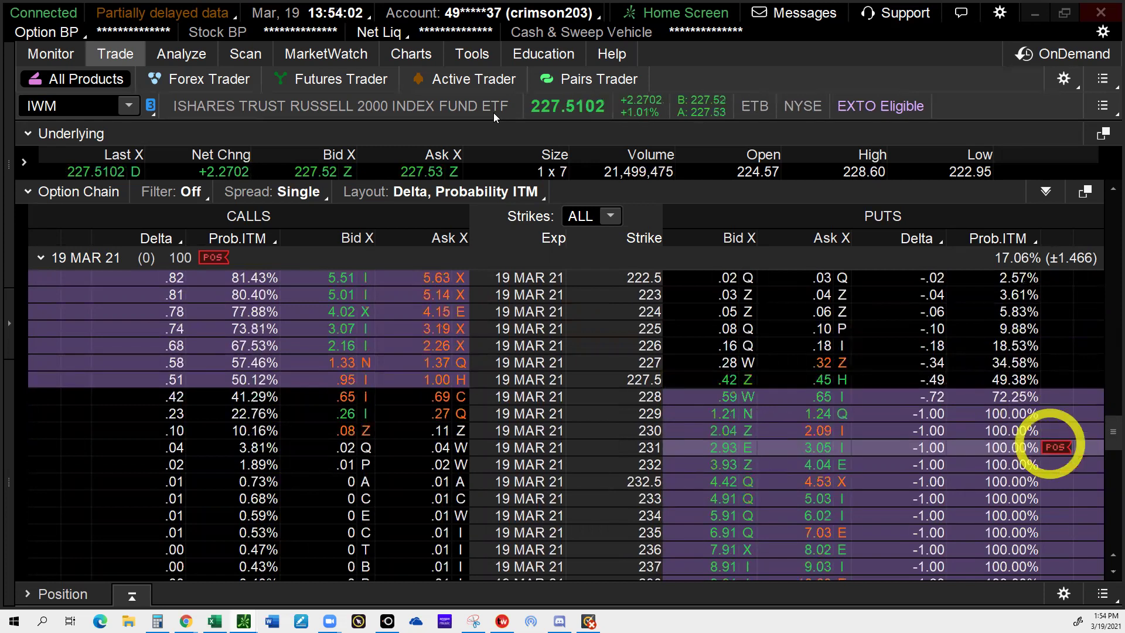
click(1054, 447)
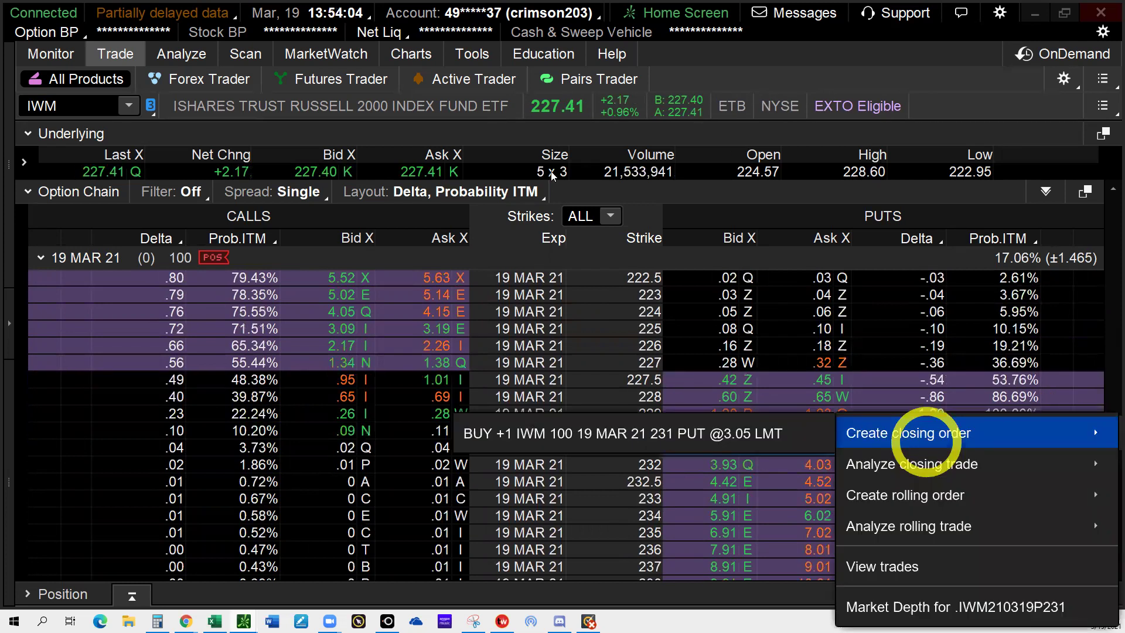
mouse_move(1029, 494)
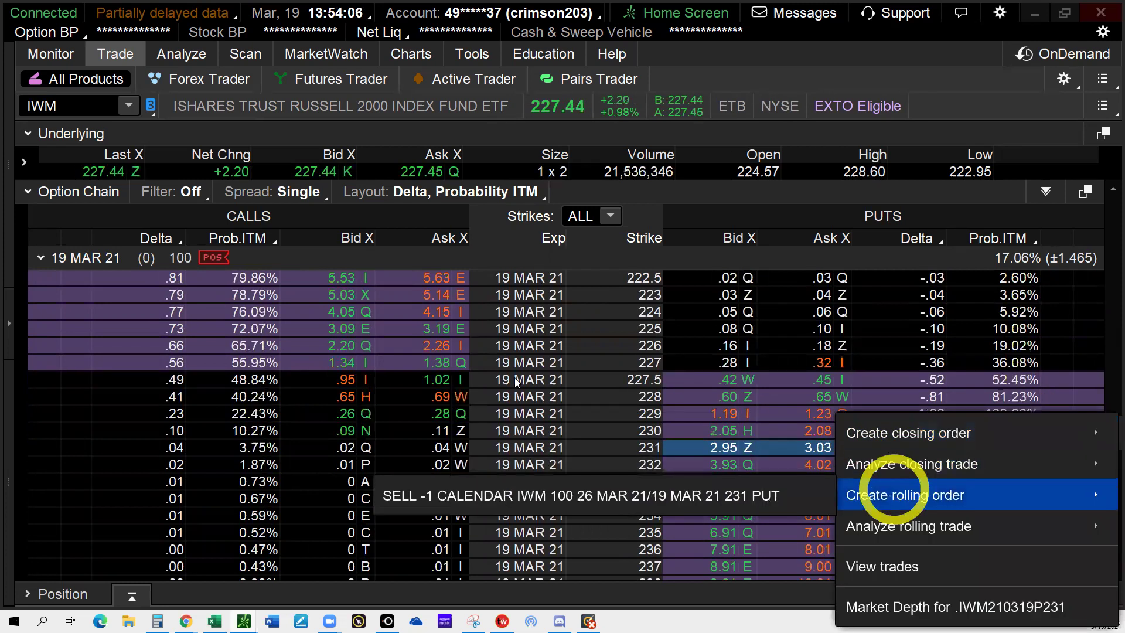
click(671, 495)
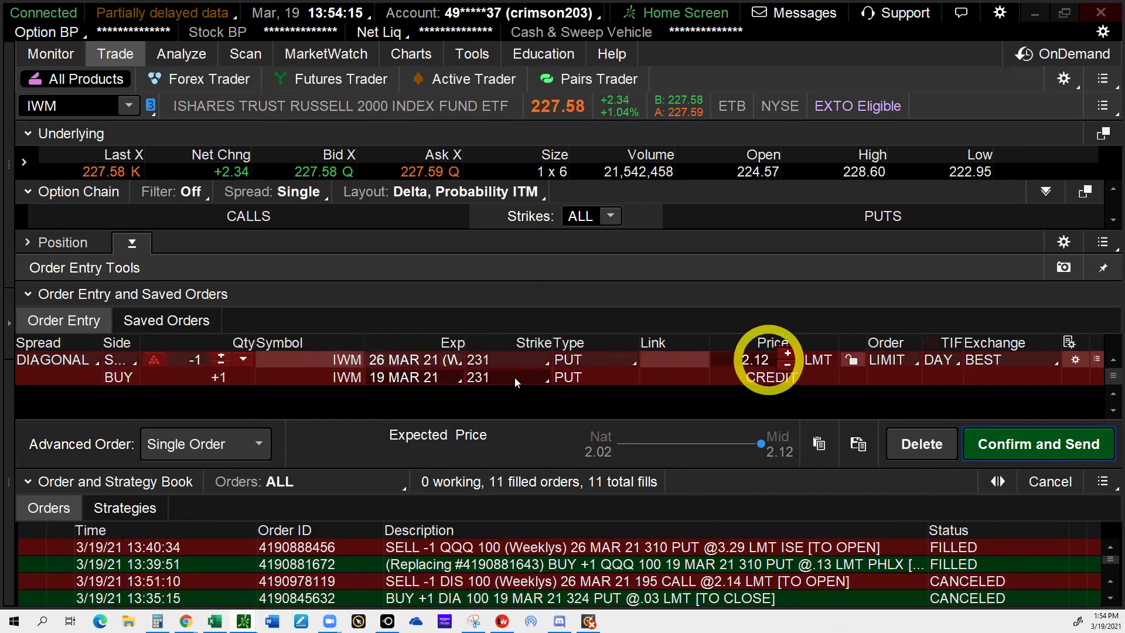
Step: Set the strike of the 26 MAR 21 sell leg to 230
click(546, 361)
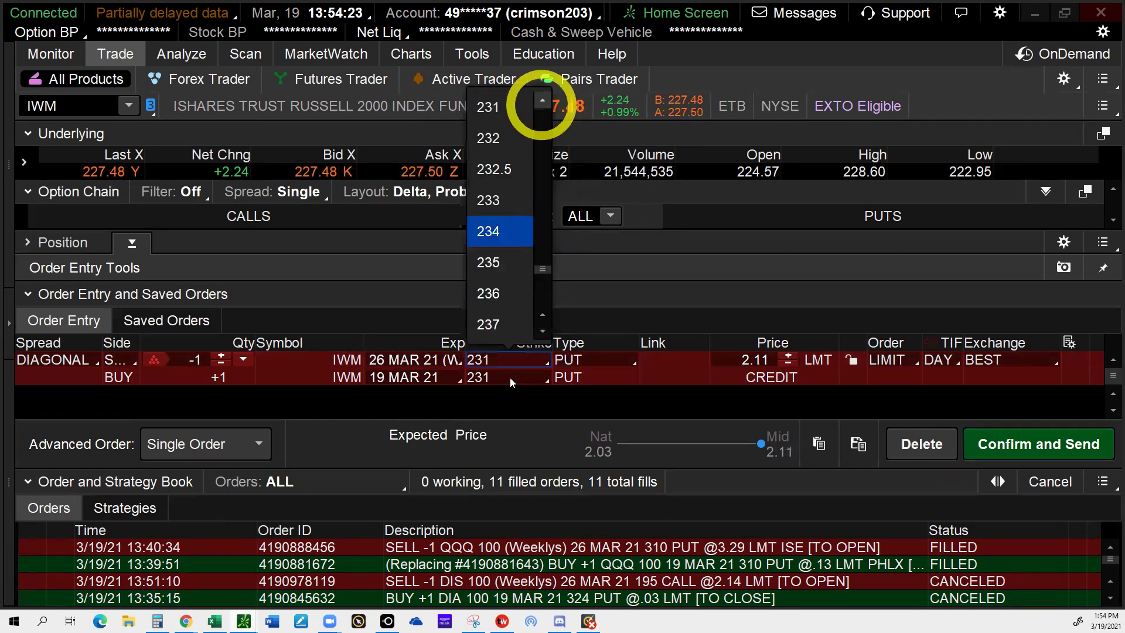
click(541, 101)
click(518, 377)
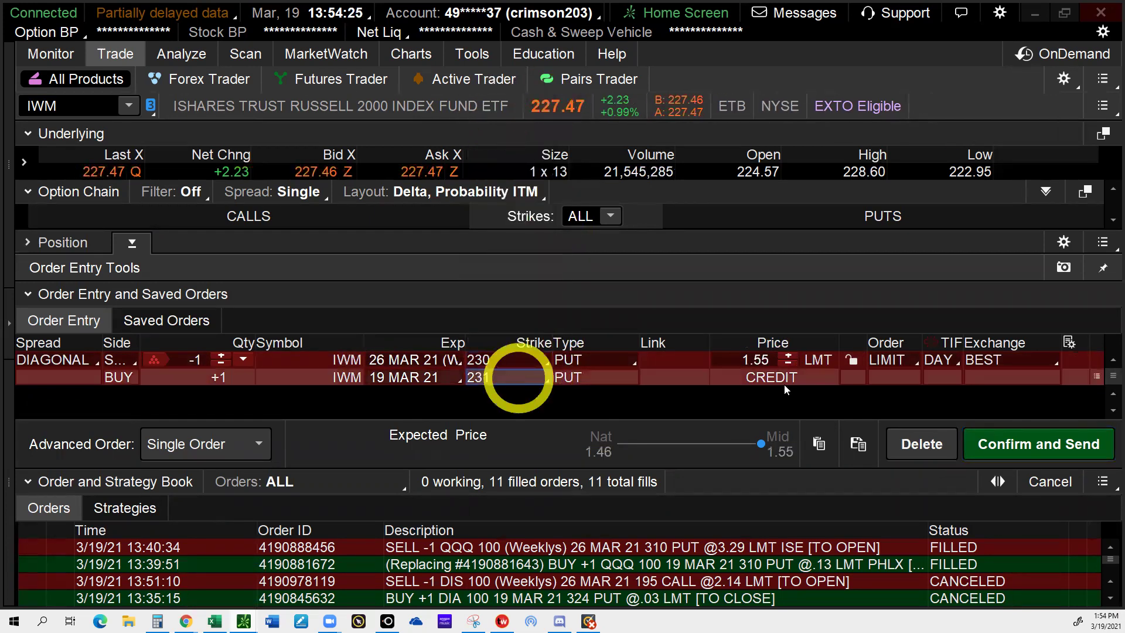
Step: Check the diagonal order's legs and credit, open its order confirmation and review the trade cost including commissions
click(759, 364)
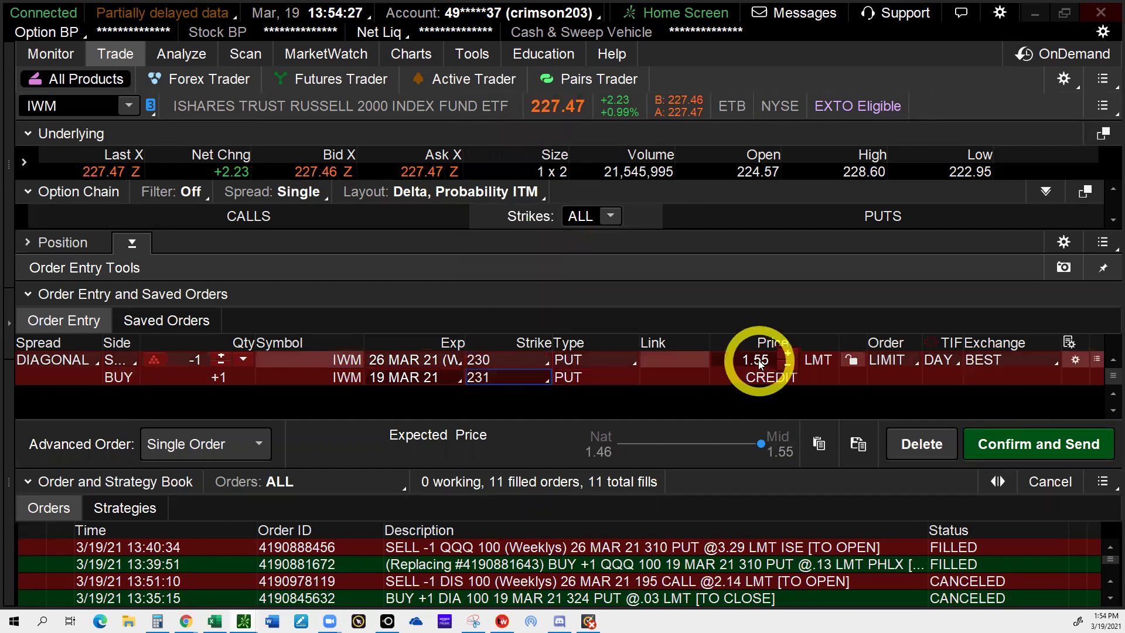
click(599, 450)
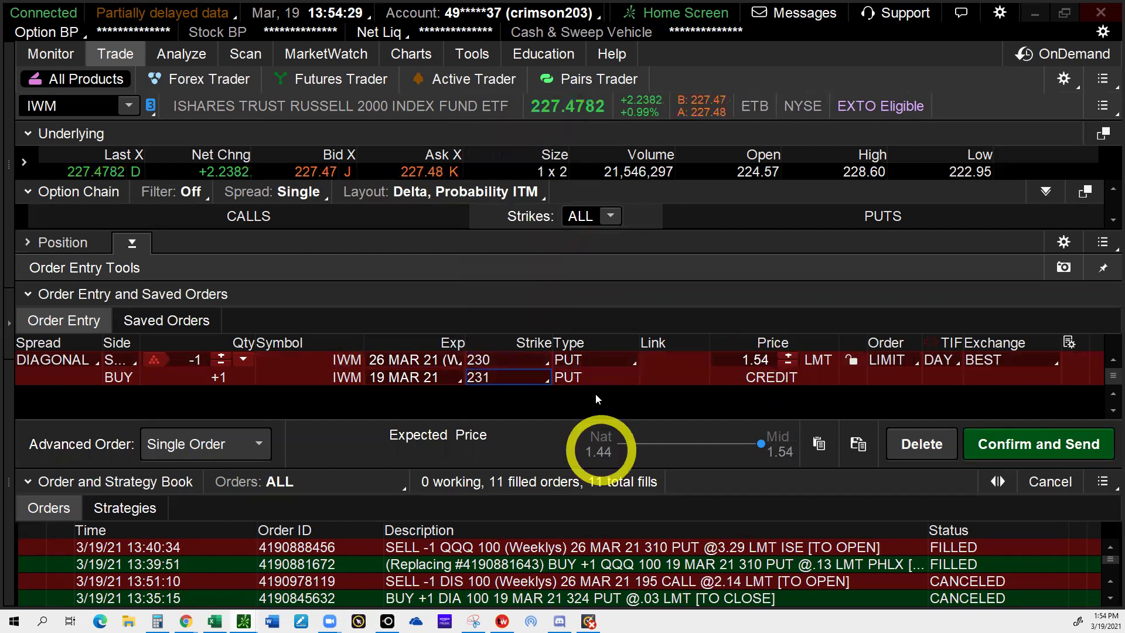
click(564, 365)
click(438, 371)
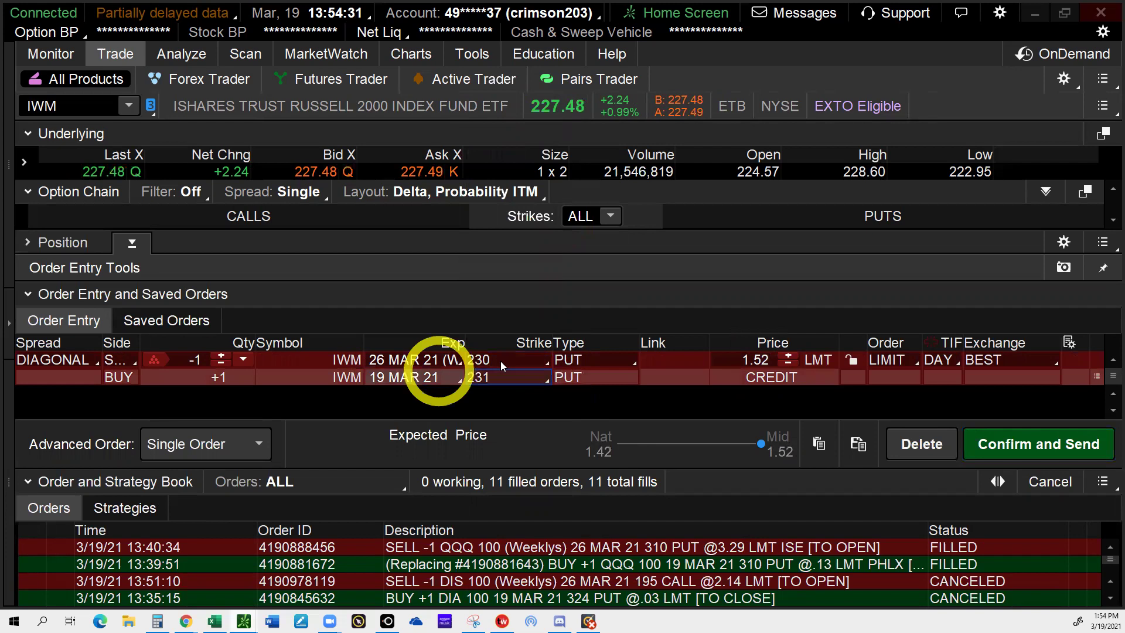
click(500, 361)
click(355, 381)
click(1029, 410)
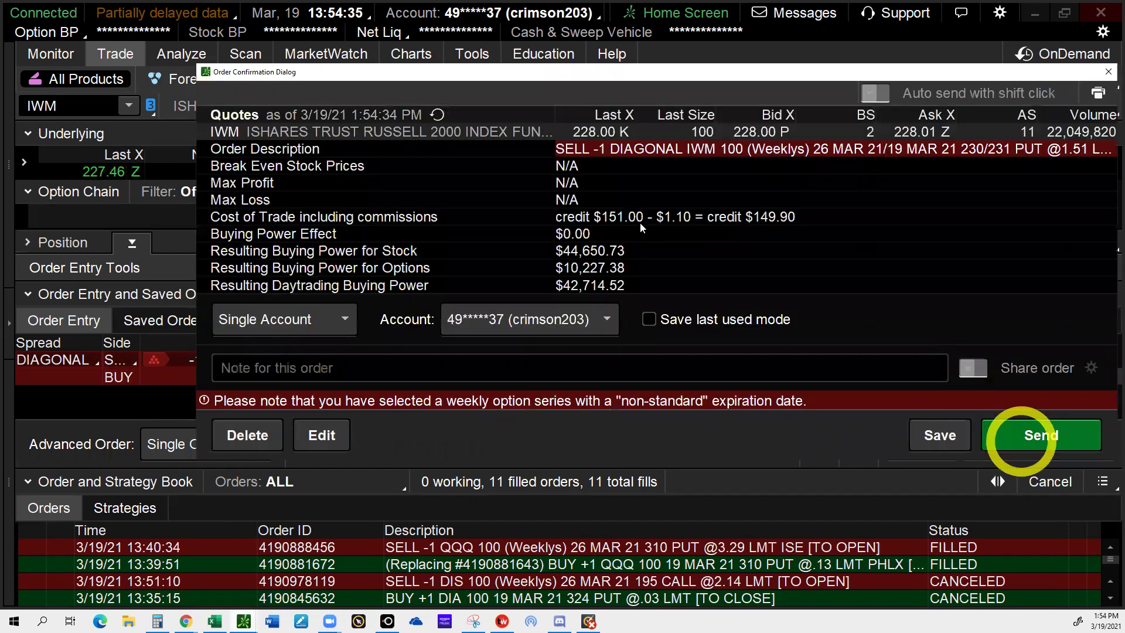
click(640, 225)
click(761, 216)
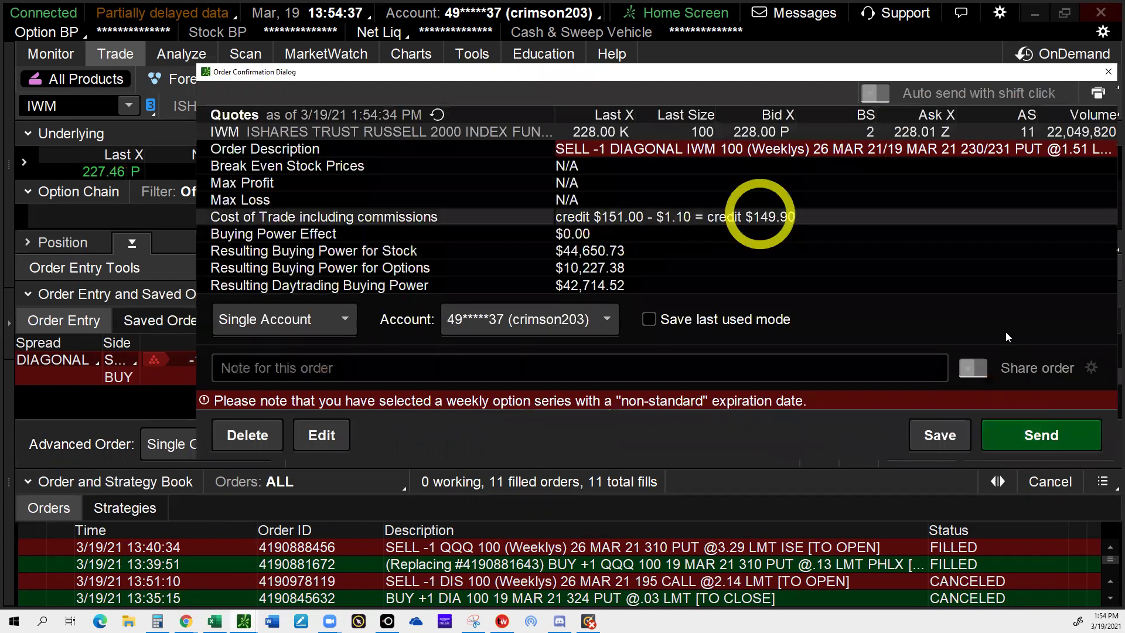
Step: Send the IWM diagonal order rolling the 19 MAR 21 231 put to the 26 MAR 21 230 put at a 1.51 credit
click(1022, 436)
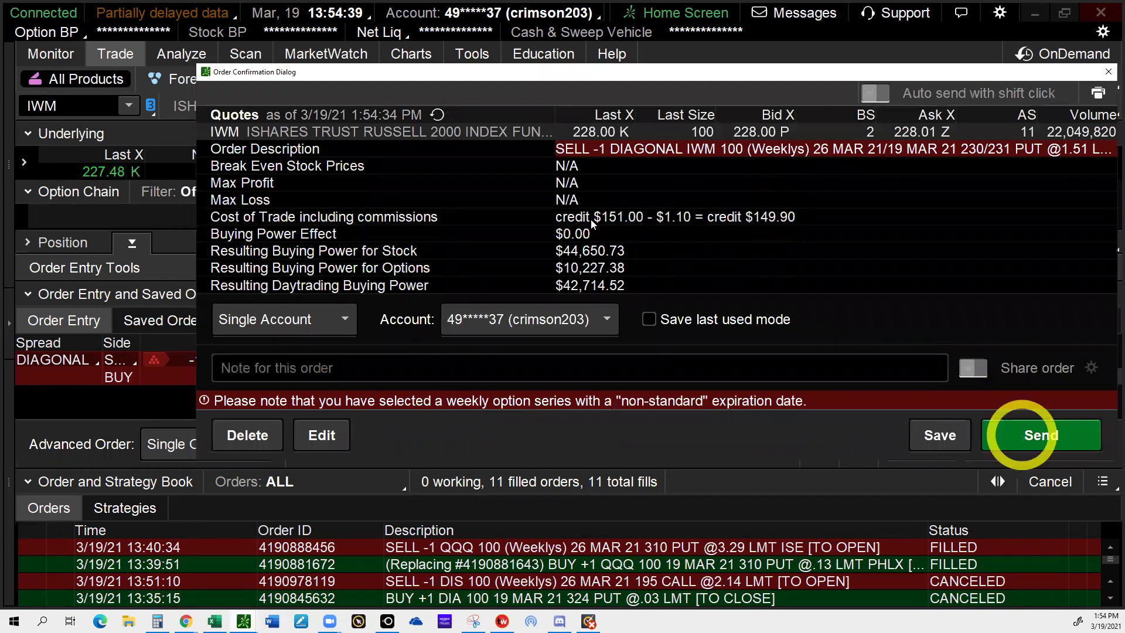
click(600, 208)
click(1020, 435)
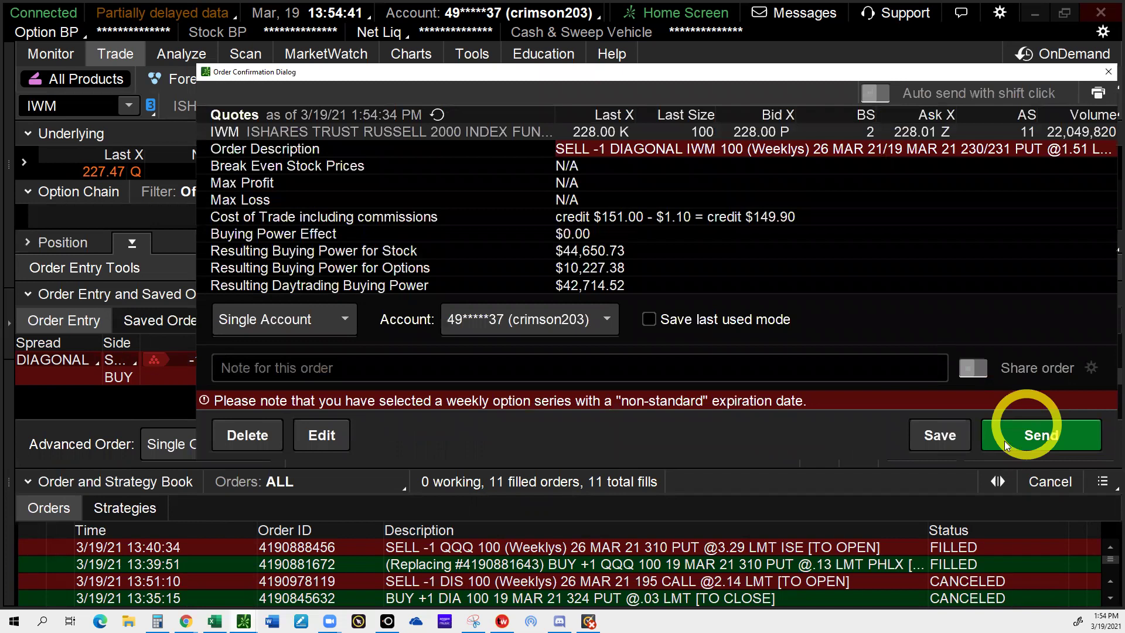
click(947, 386)
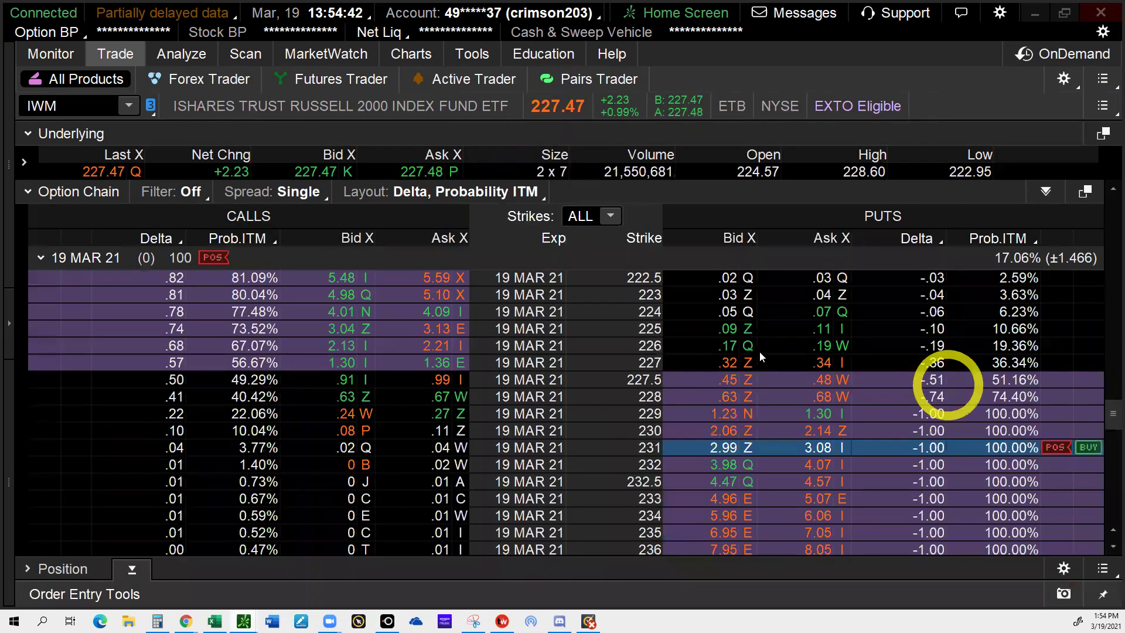
Step: Examine the bid and ask of the 19 MAR 21 231 put in the IWM option chain, and collapse that expiration
click(248, 127)
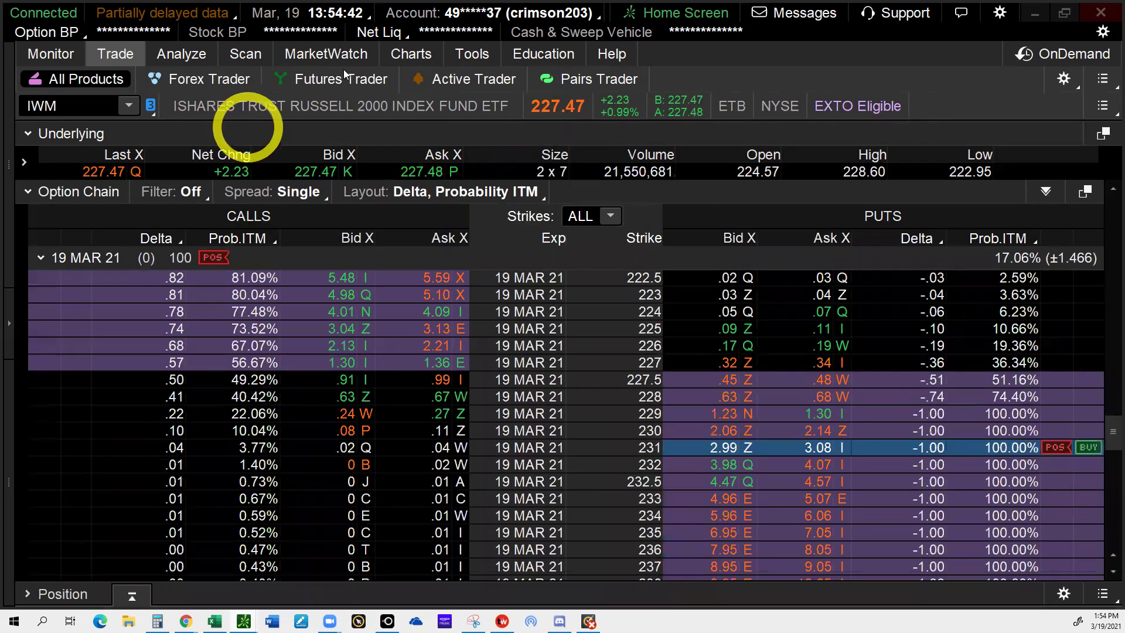
click(908, 452)
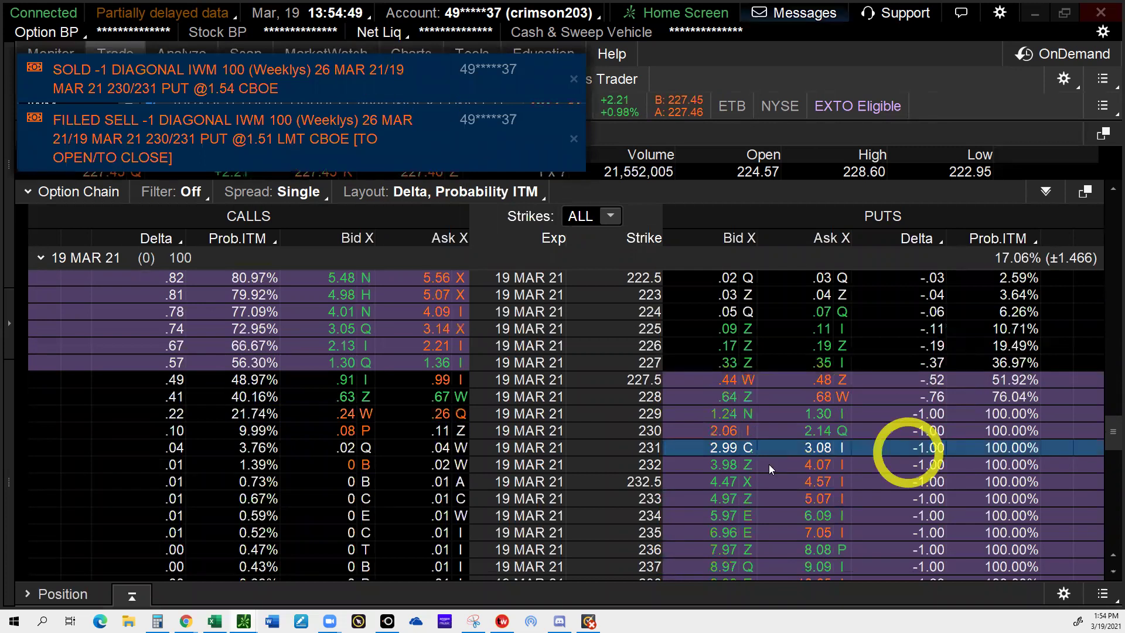
click(691, 448)
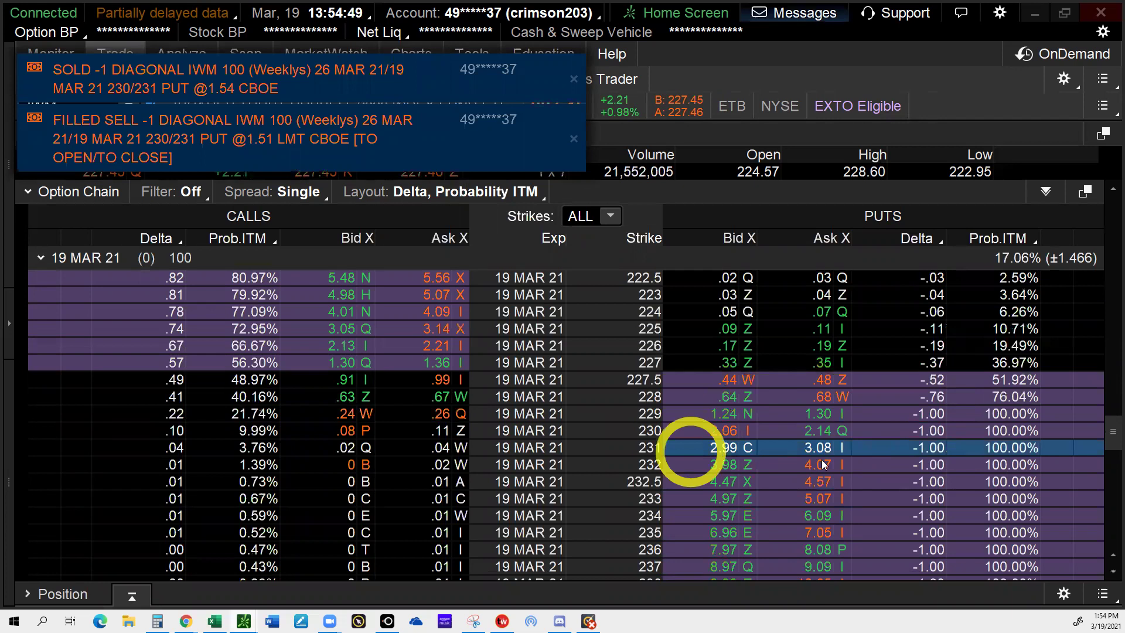
click(716, 447)
click(788, 448)
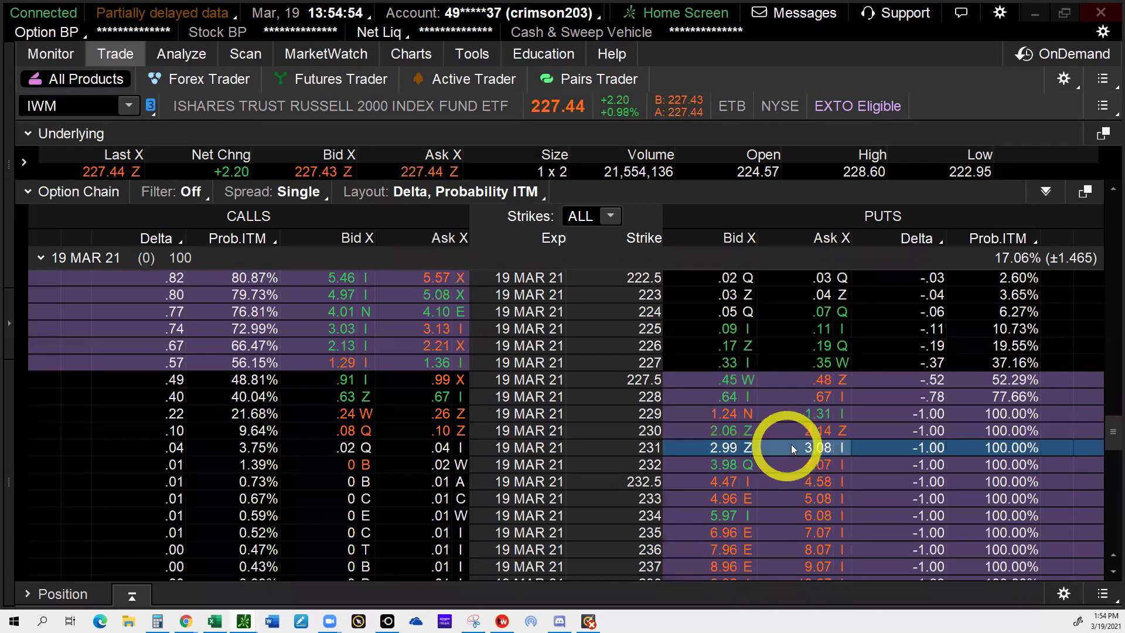
click(713, 447)
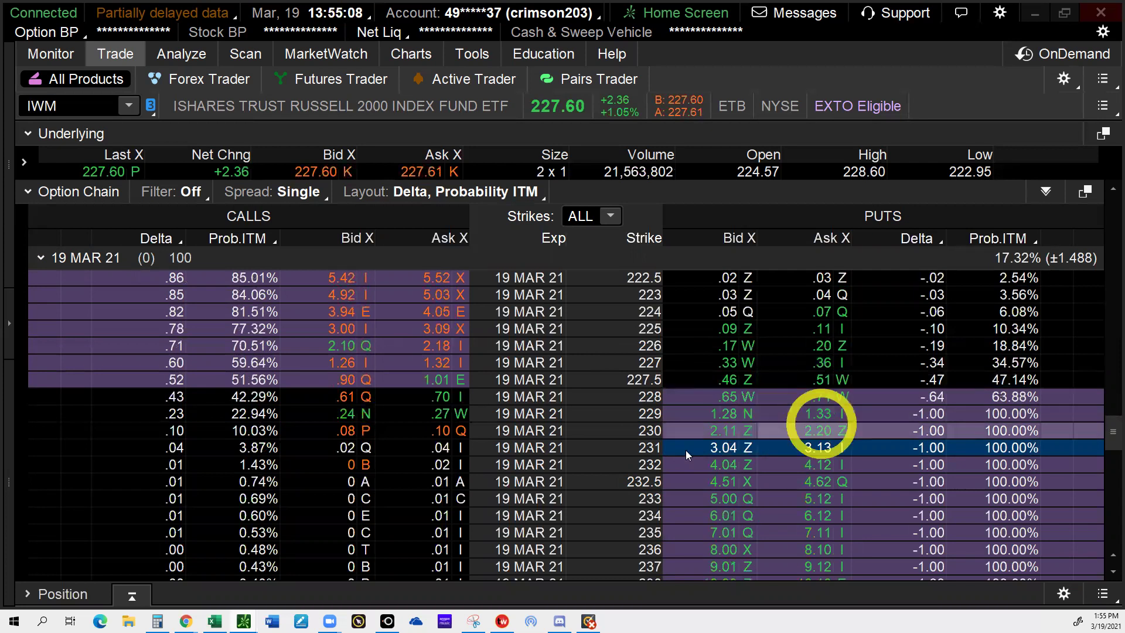
click(275, 362)
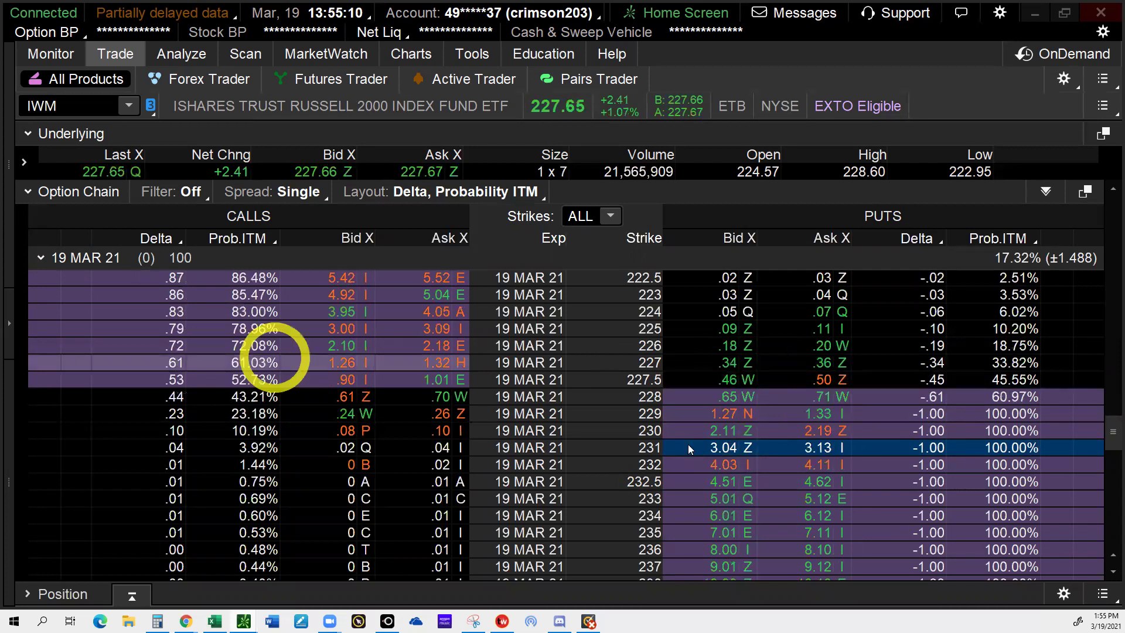
click(719, 429)
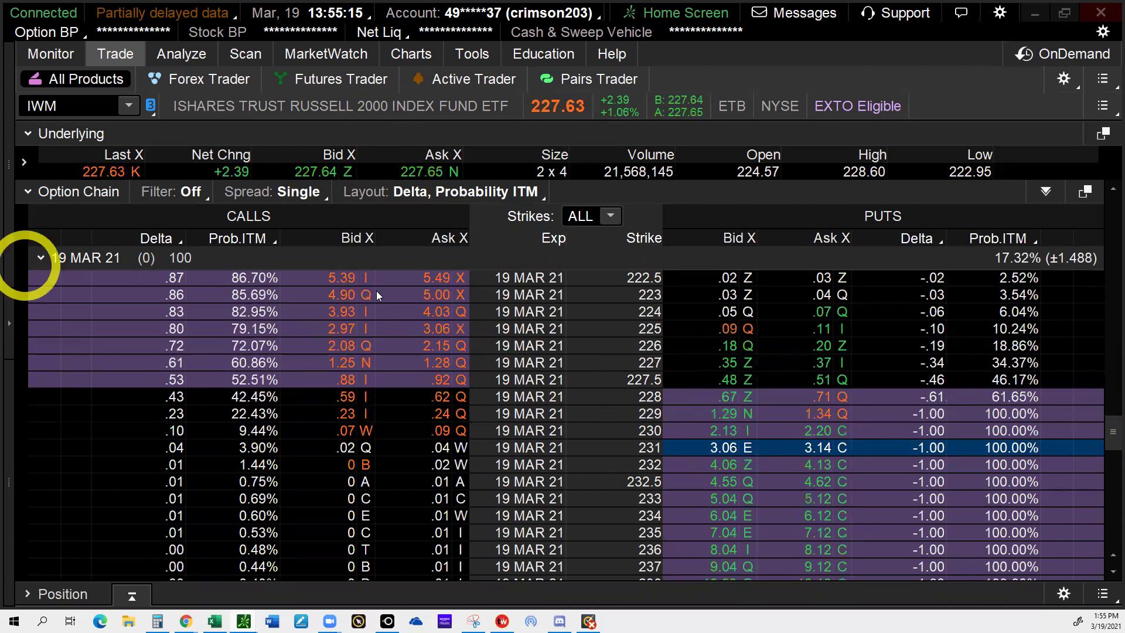
click(40, 260)
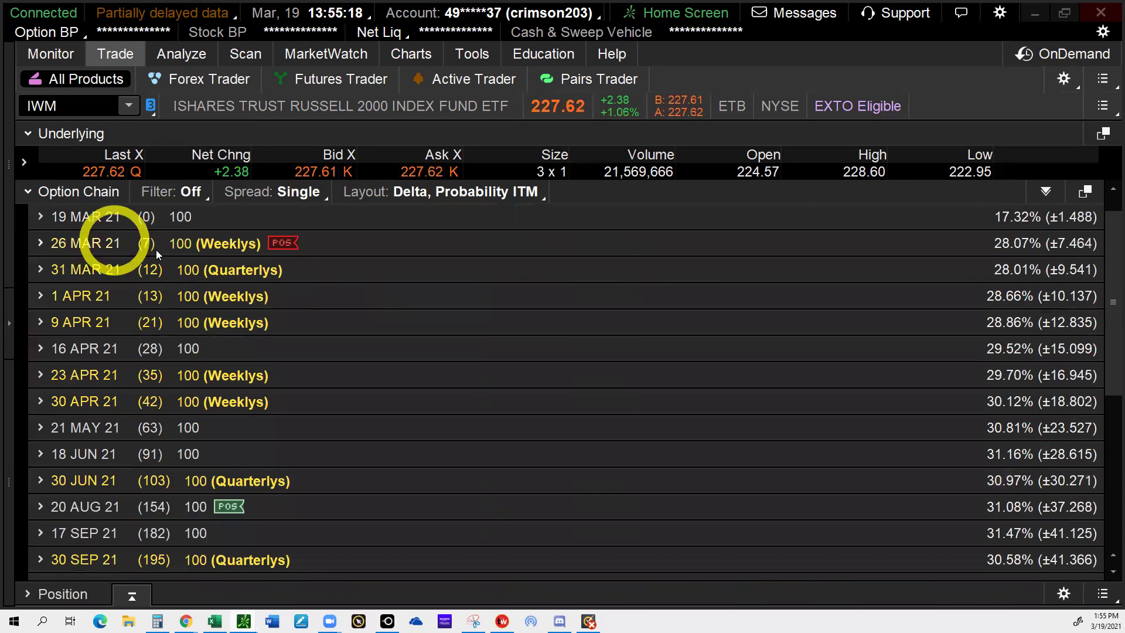
Step: Review the account's open positions, and show the filled orders instead of the working orders to read the IWM roll's fill prices
click(63, 54)
click(703, 476)
click(286, 339)
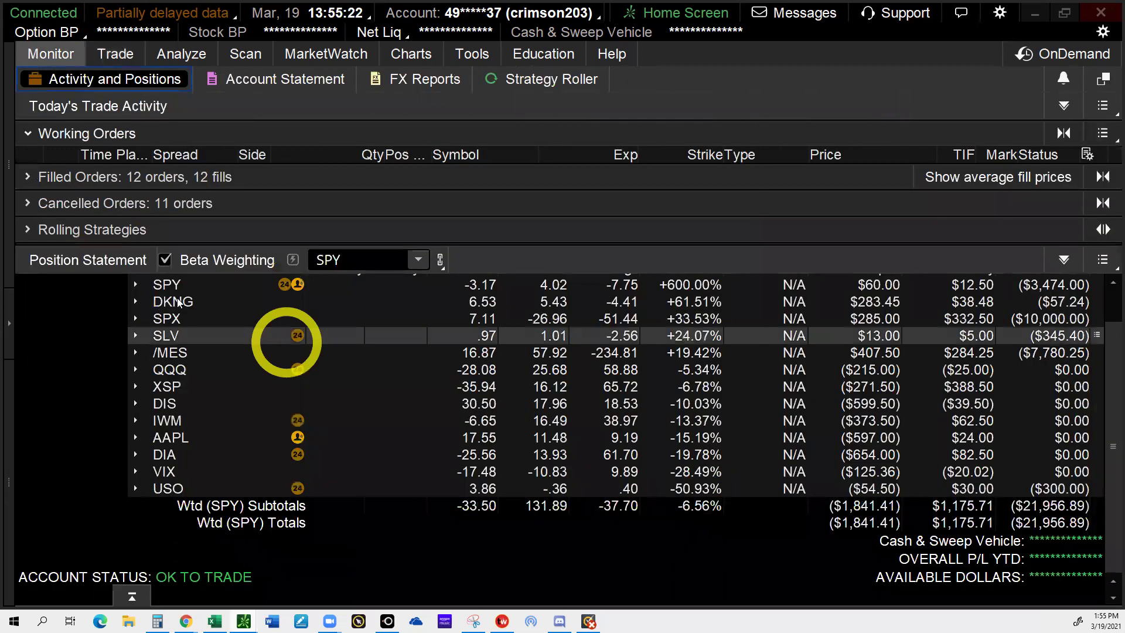
click(173, 299)
click(169, 287)
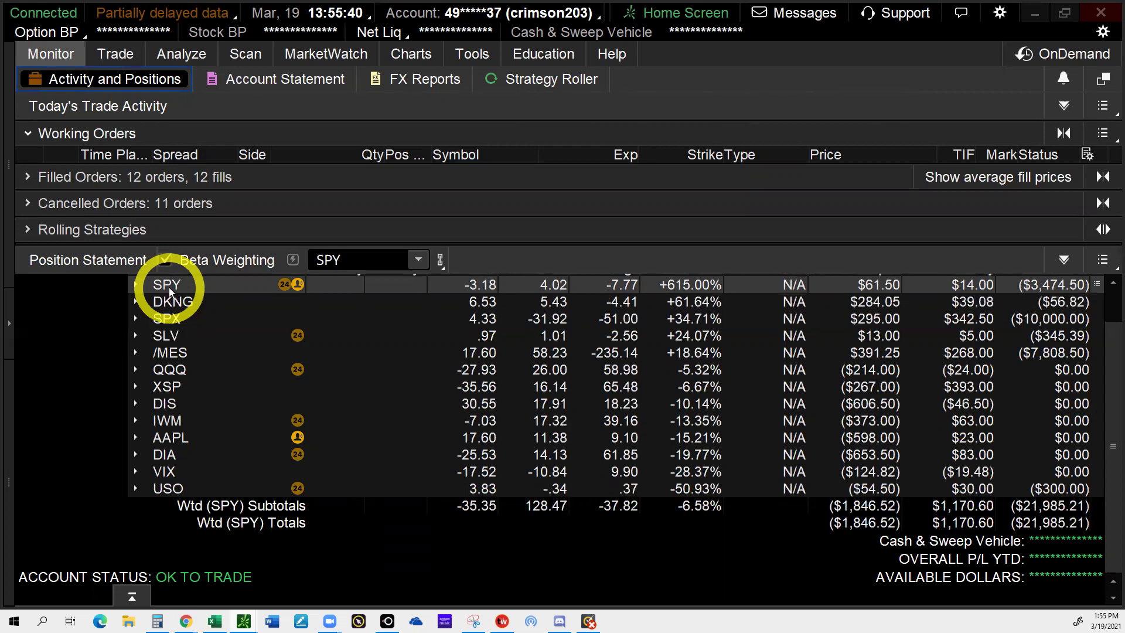
click(26, 134)
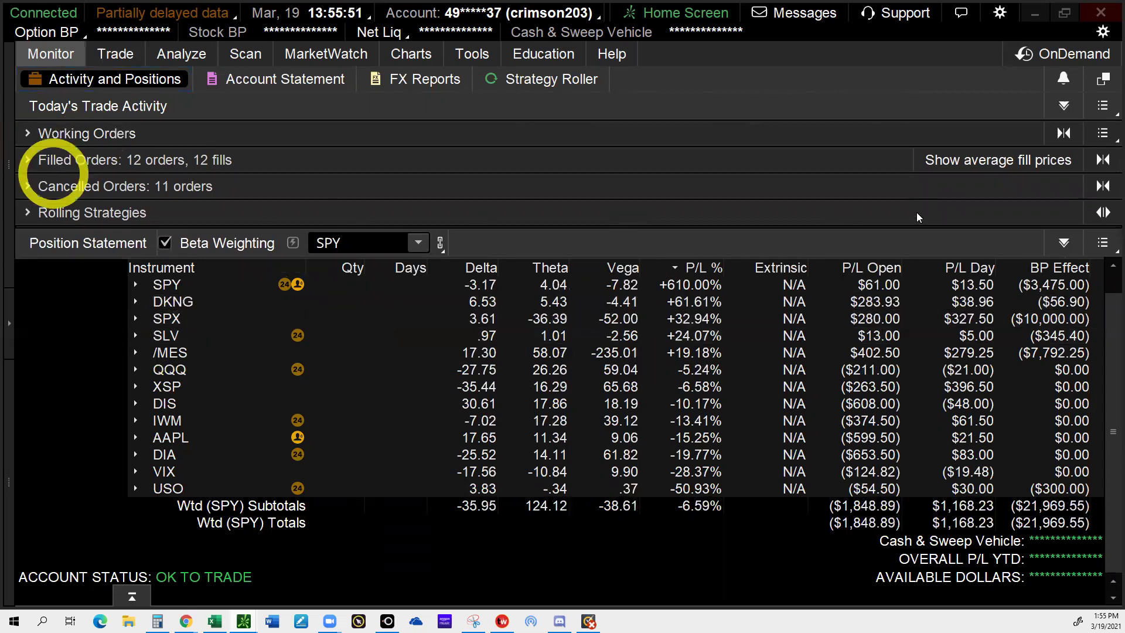
click(53, 163)
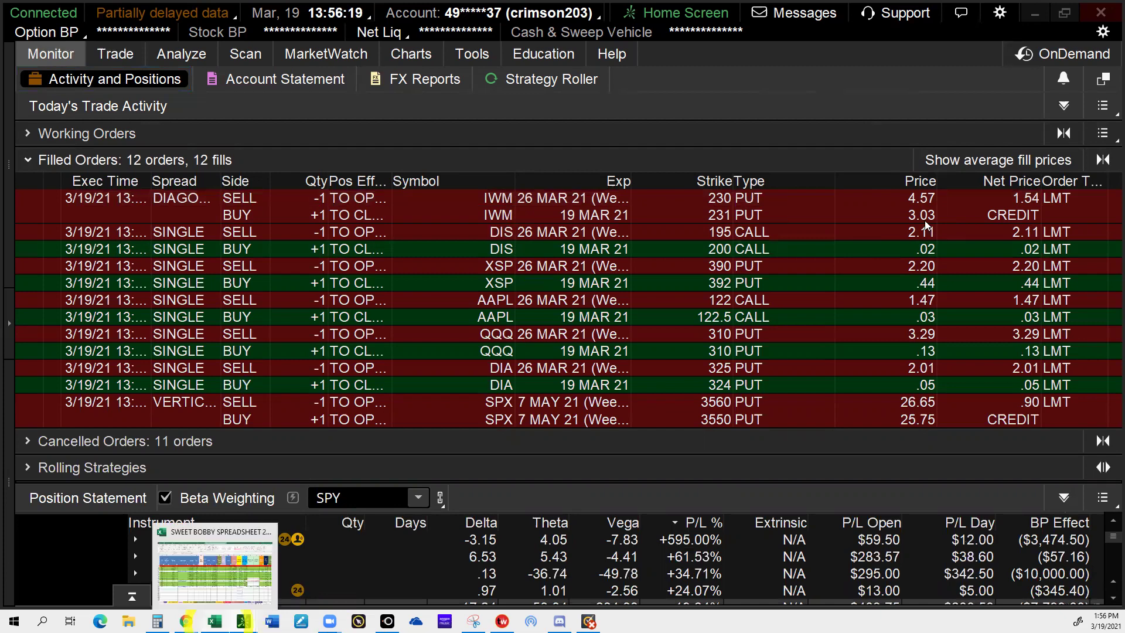
Step: Switch to the Excel trade spreadsheet and clear the option name of the IWM 231 P trade in row 95
key(alt+Tab)
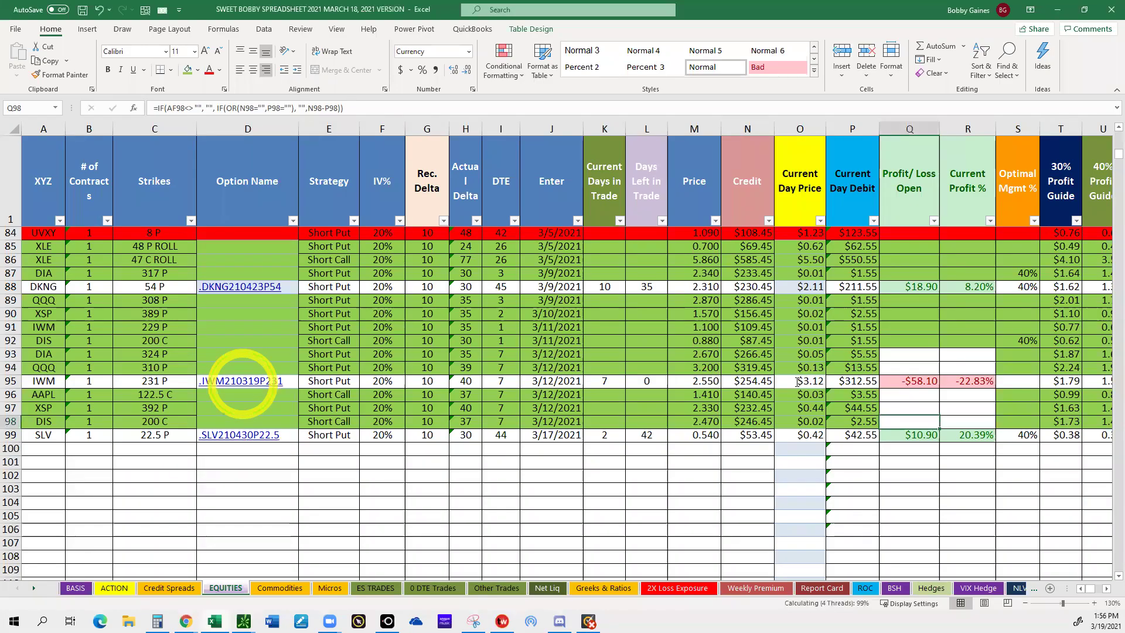
click(242, 382)
key(Delete)
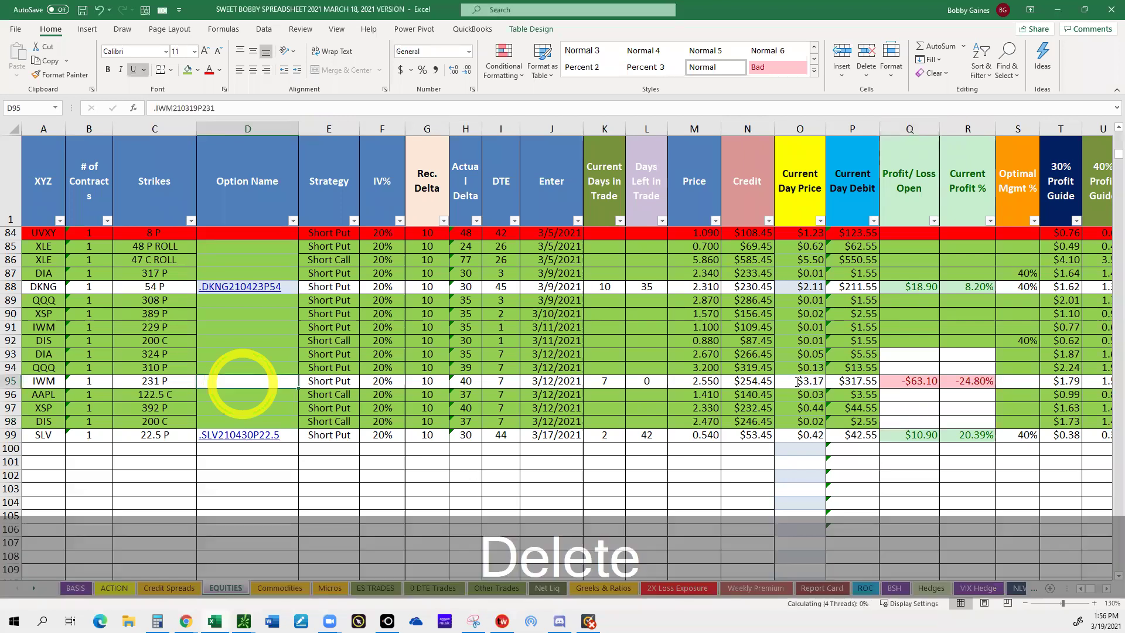
Step: Recheck the IWM 231 put's closing fill in thinkorswim, and enter 3.03 as the current day price in row 95 of the spreadsheet
mouse_move(244, 621)
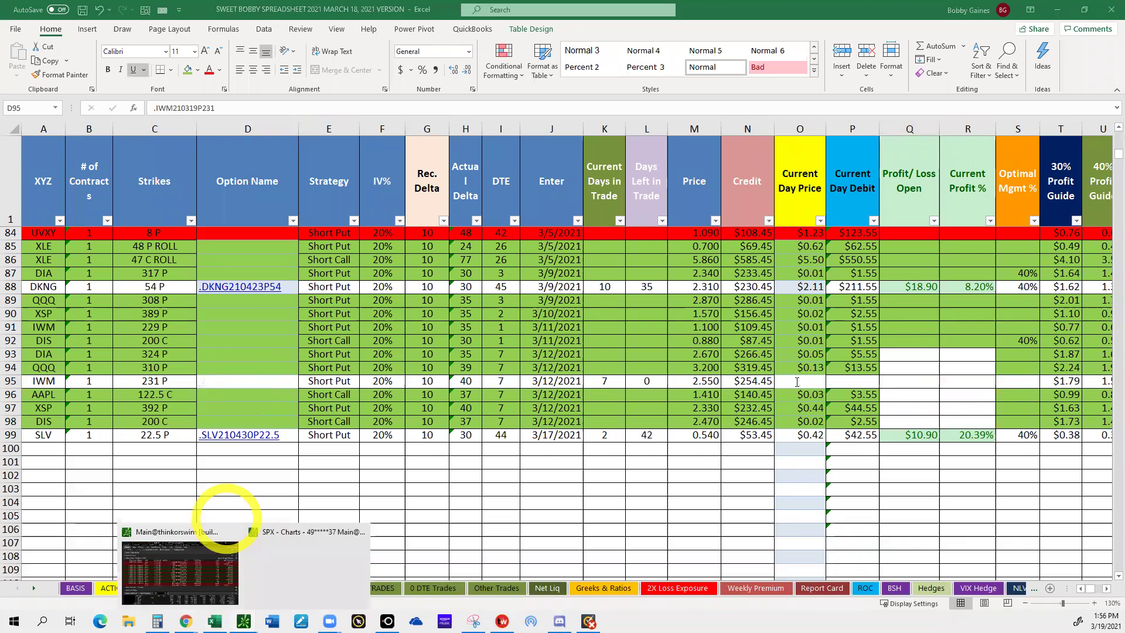
click(226, 530)
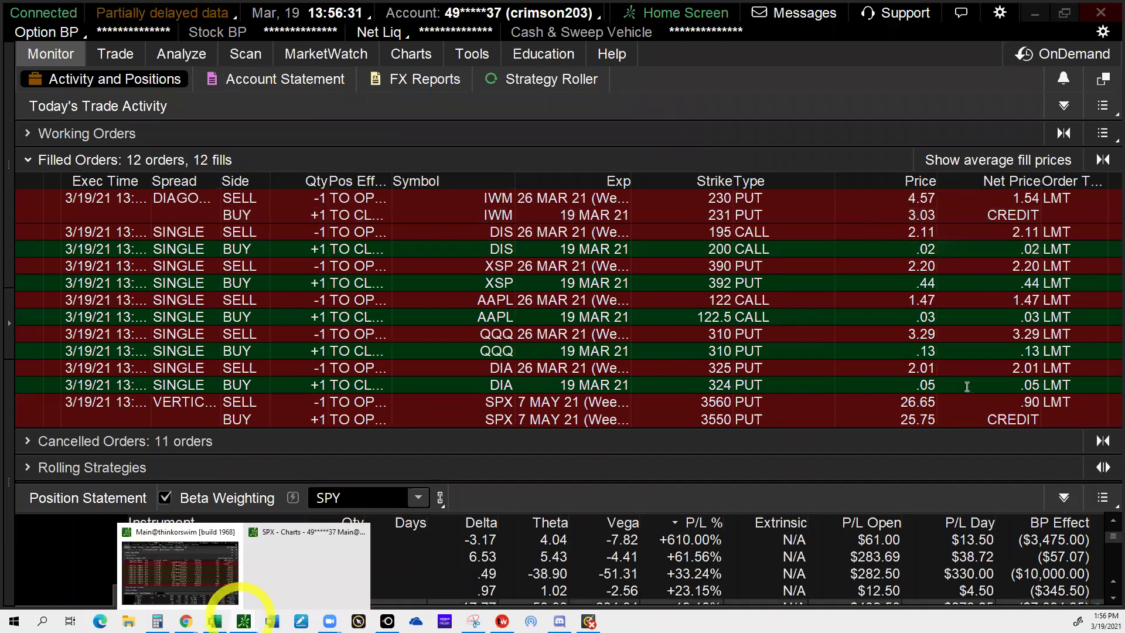
click(215, 620)
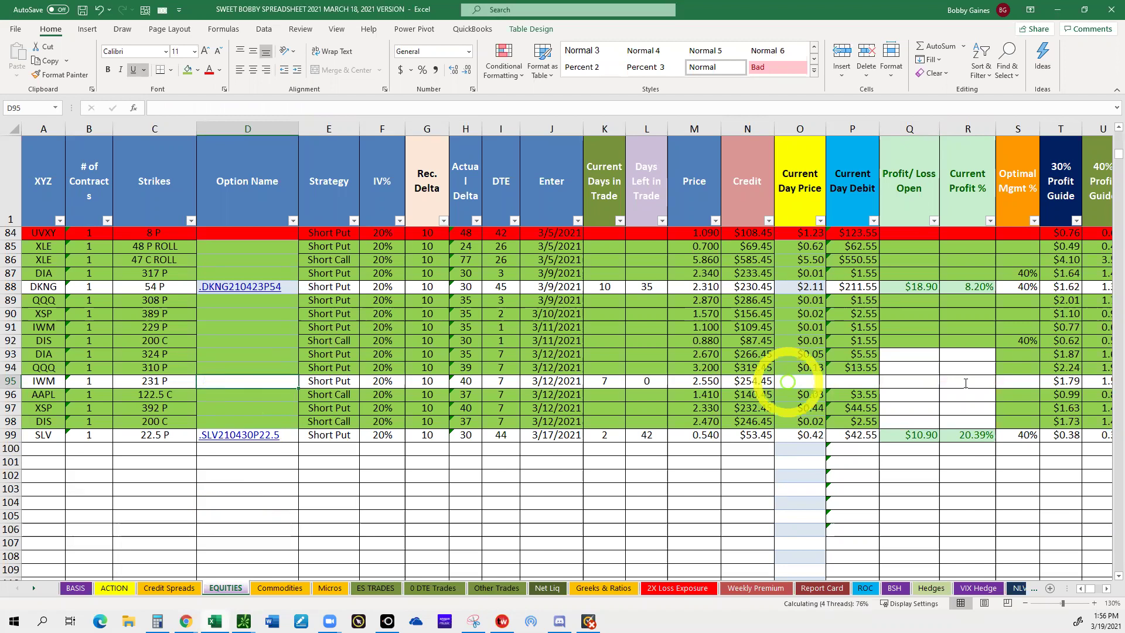
click(796, 381)
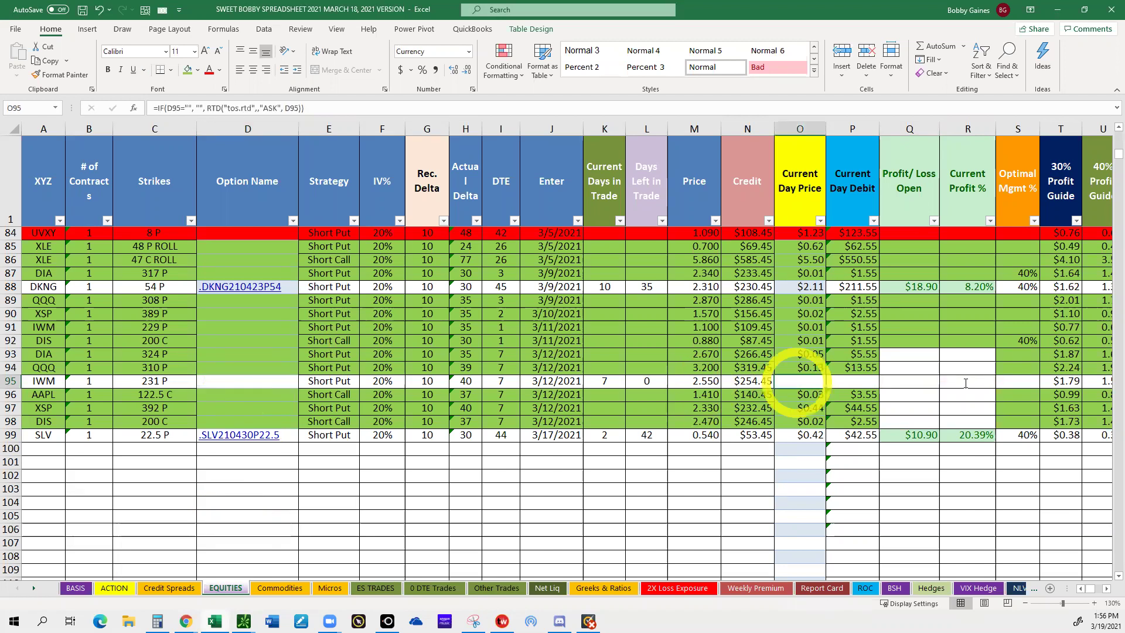
key(KP_3)
key(KP_Decimal)
text(03)
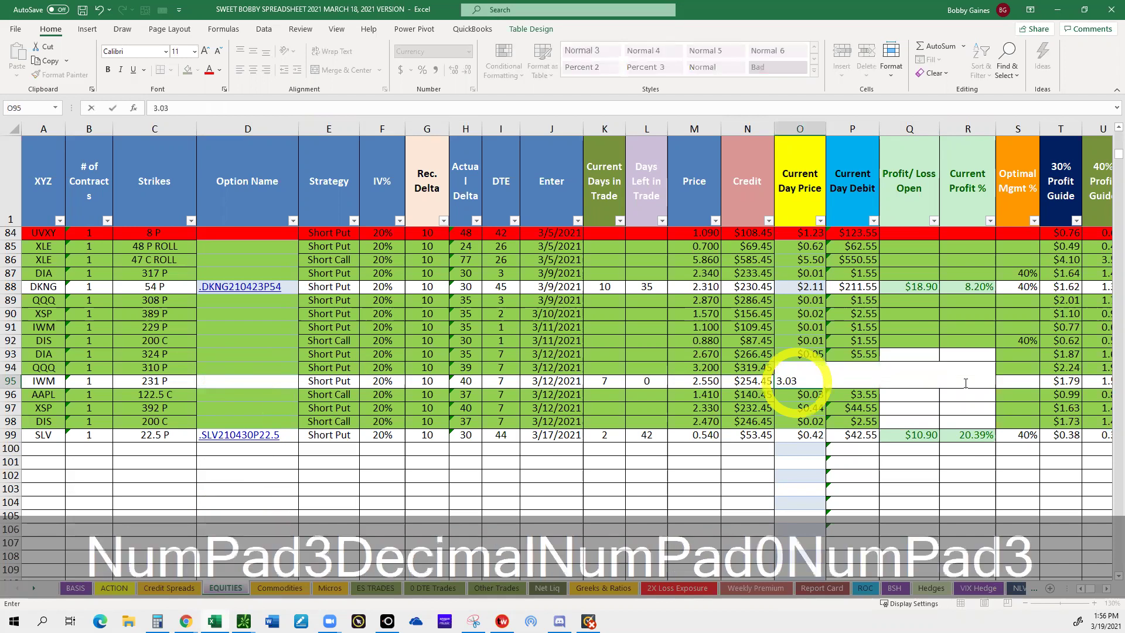
click(966, 383)
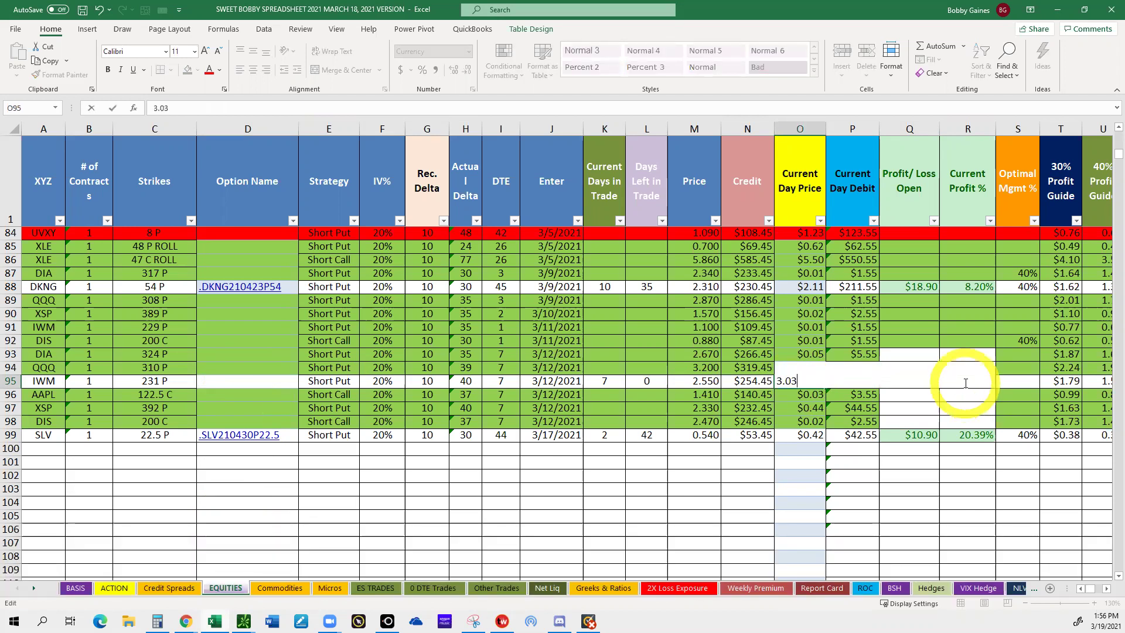
click(1015, 383)
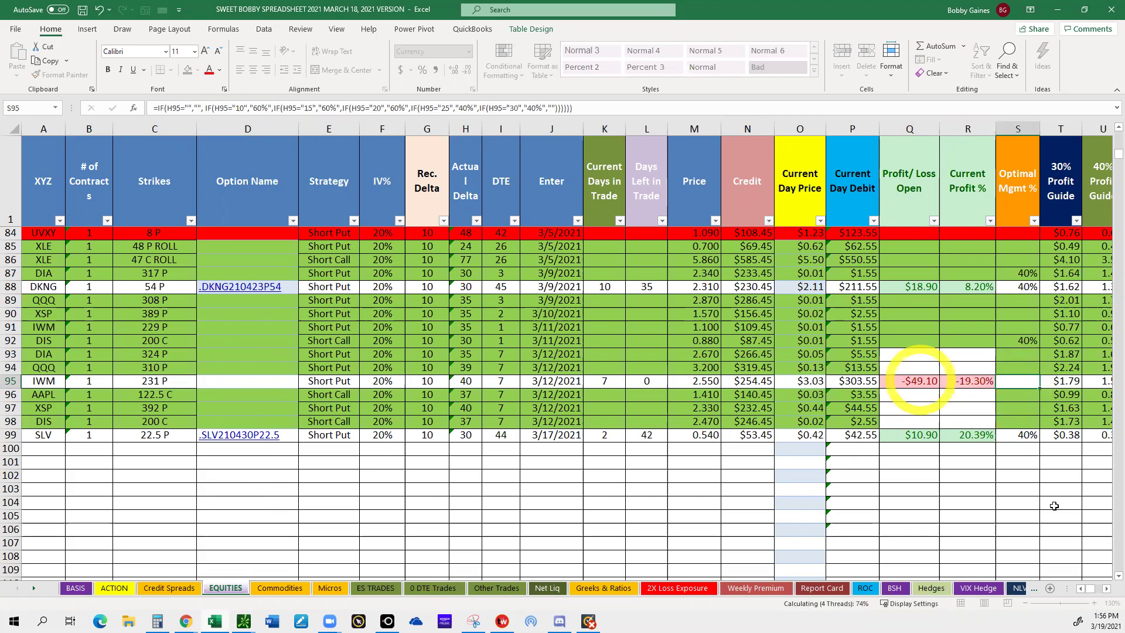
Step: Enter 3/19/21 as the exit date of the IWM 231 P trade in row 95
click(1106, 590)
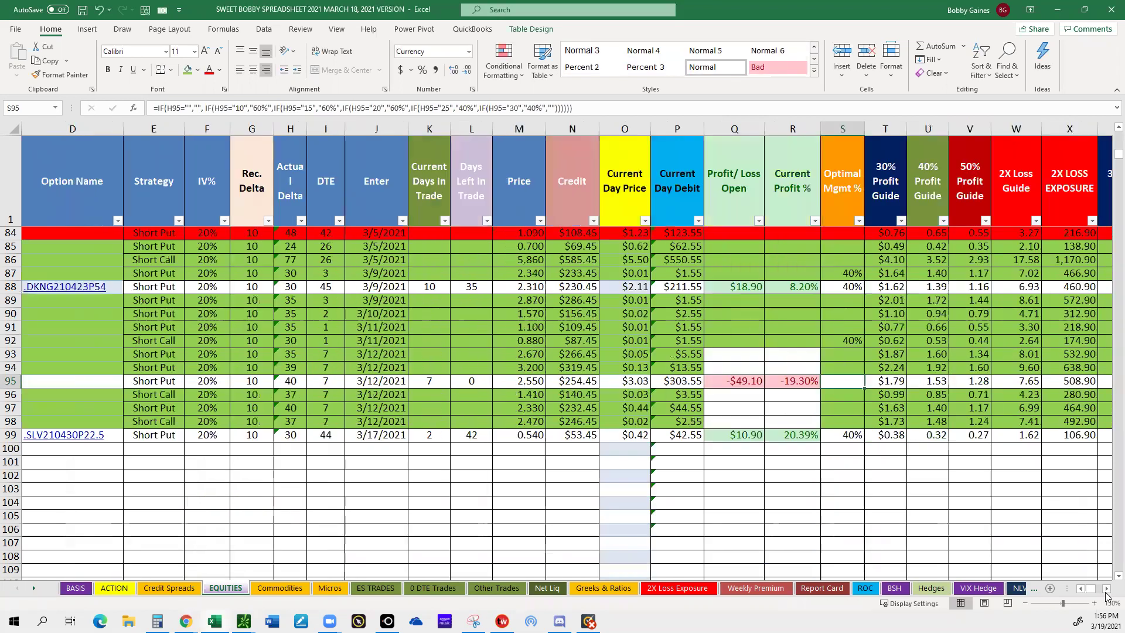
click(1106, 589)
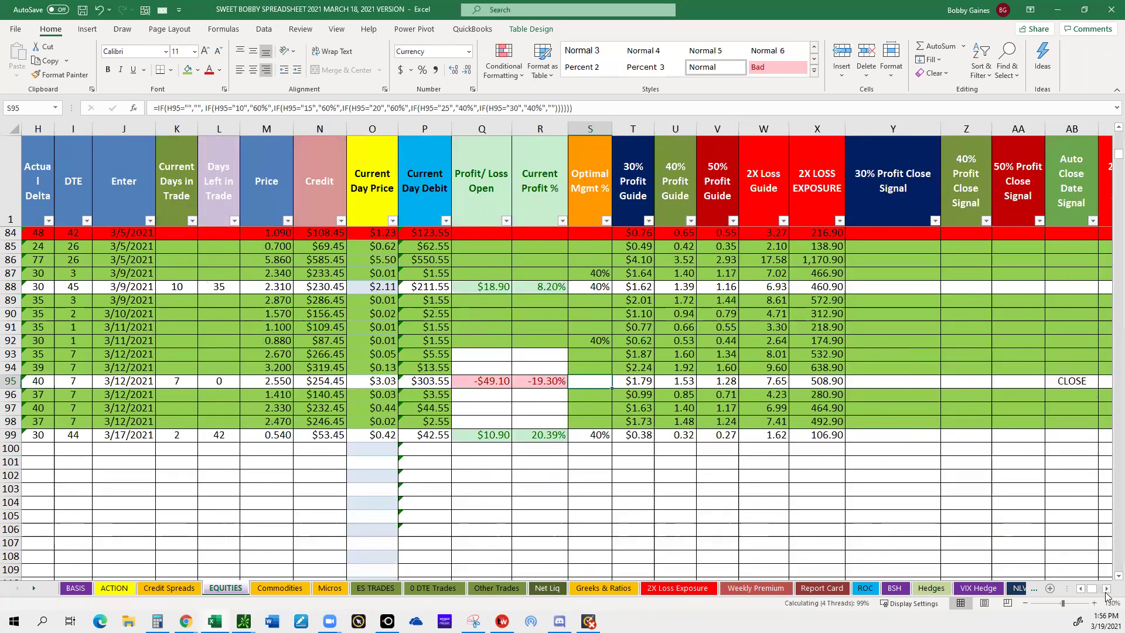
click(1106, 589)
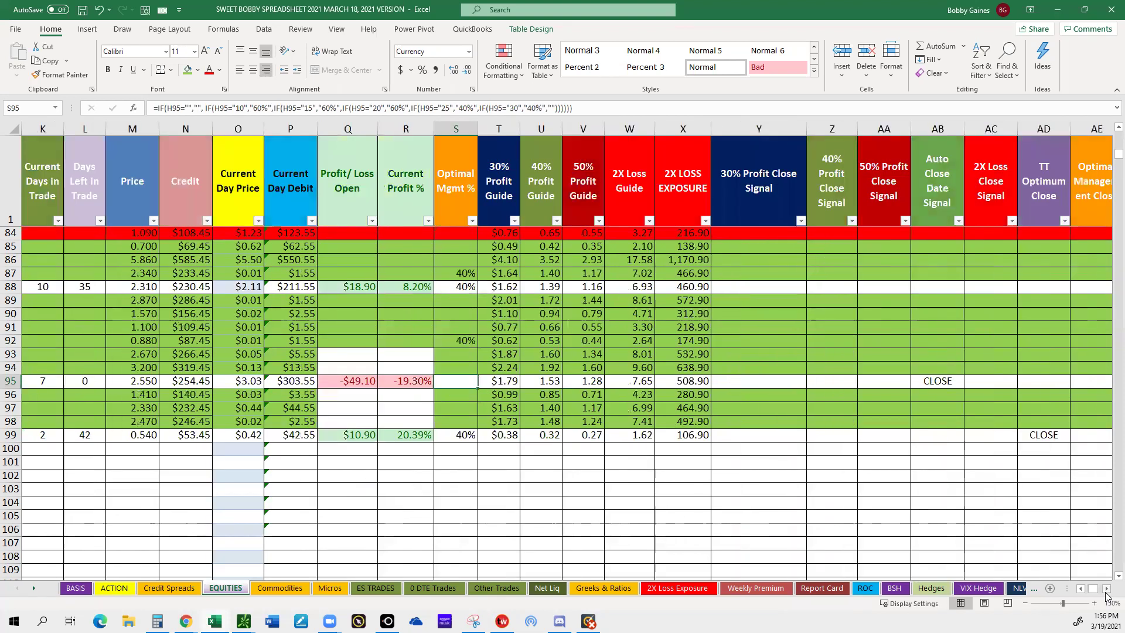
scroll(1089, 469, right, 2)
click(1058, 383)
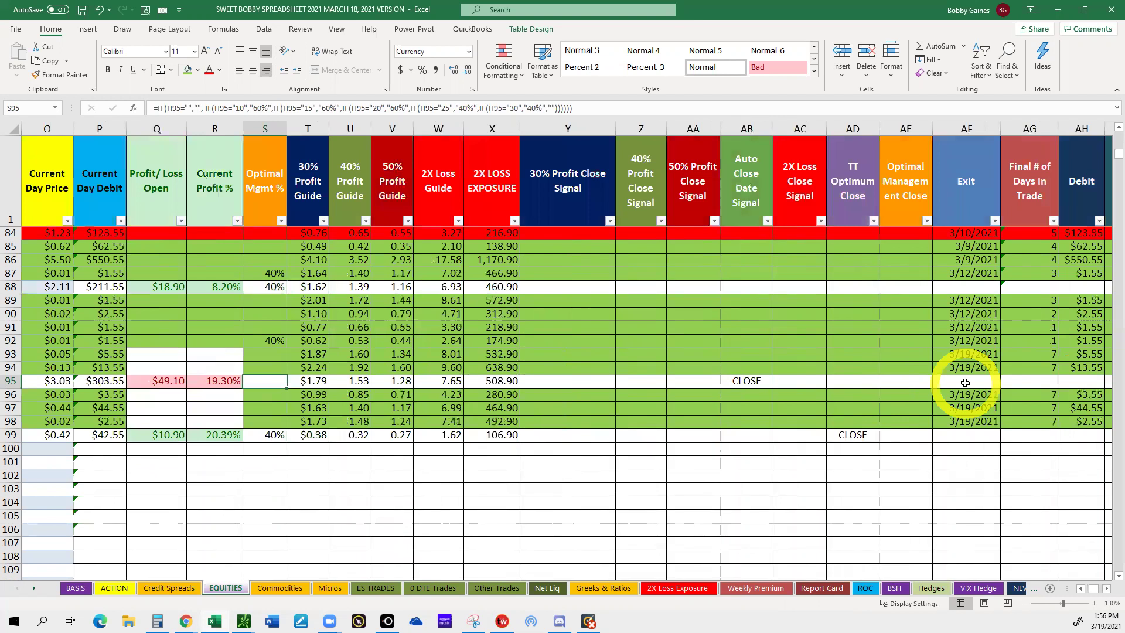
text(3/19)
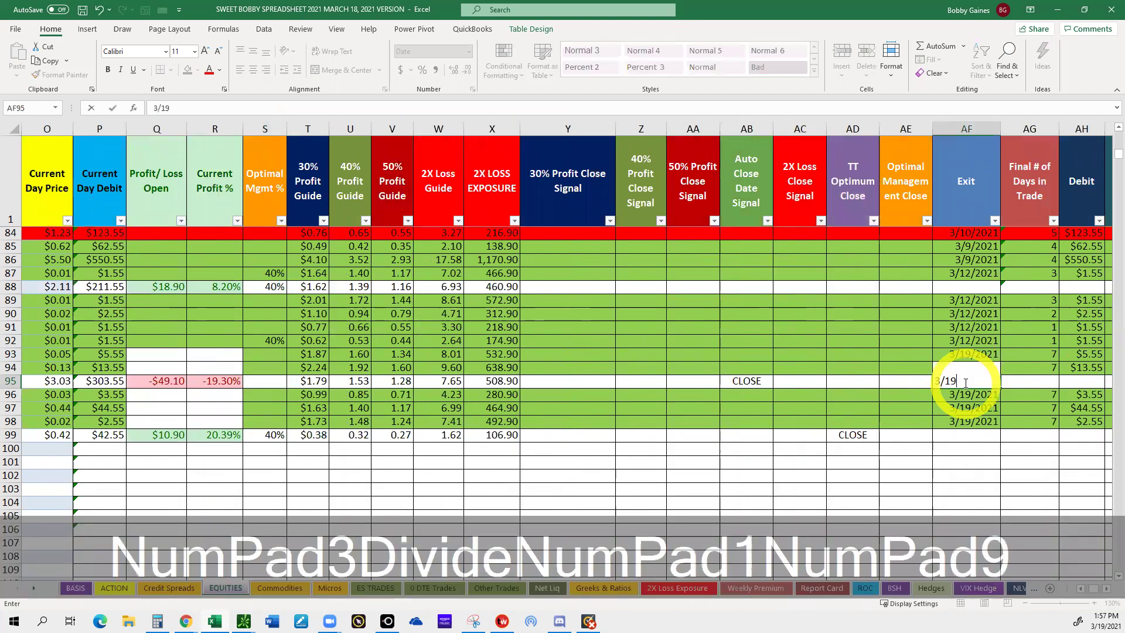
text(/214)
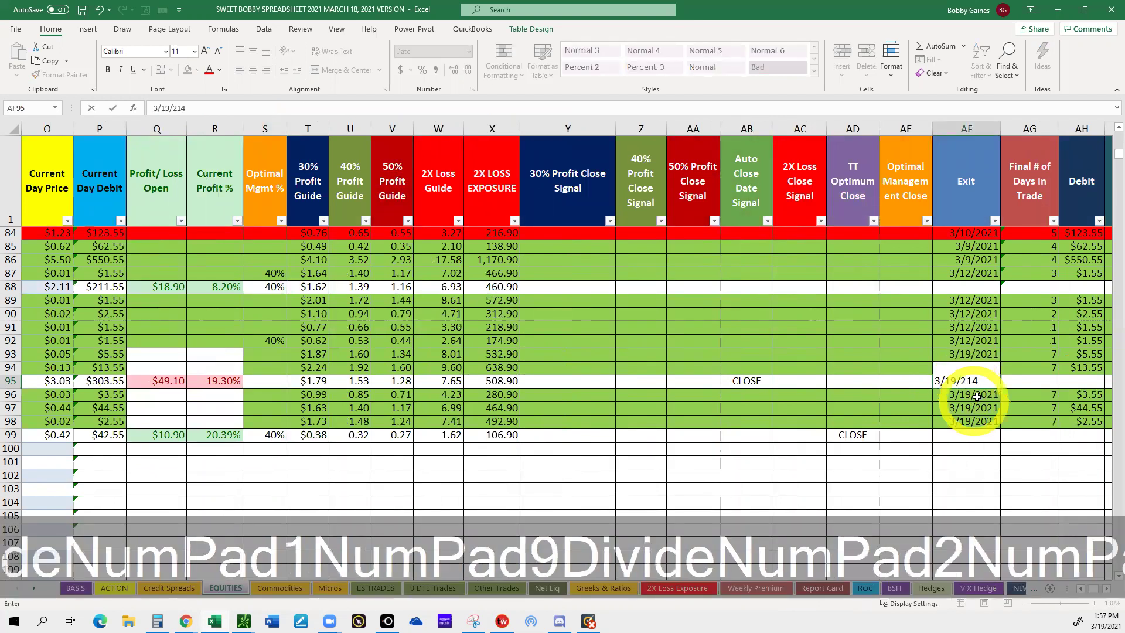
key(BackSpace)
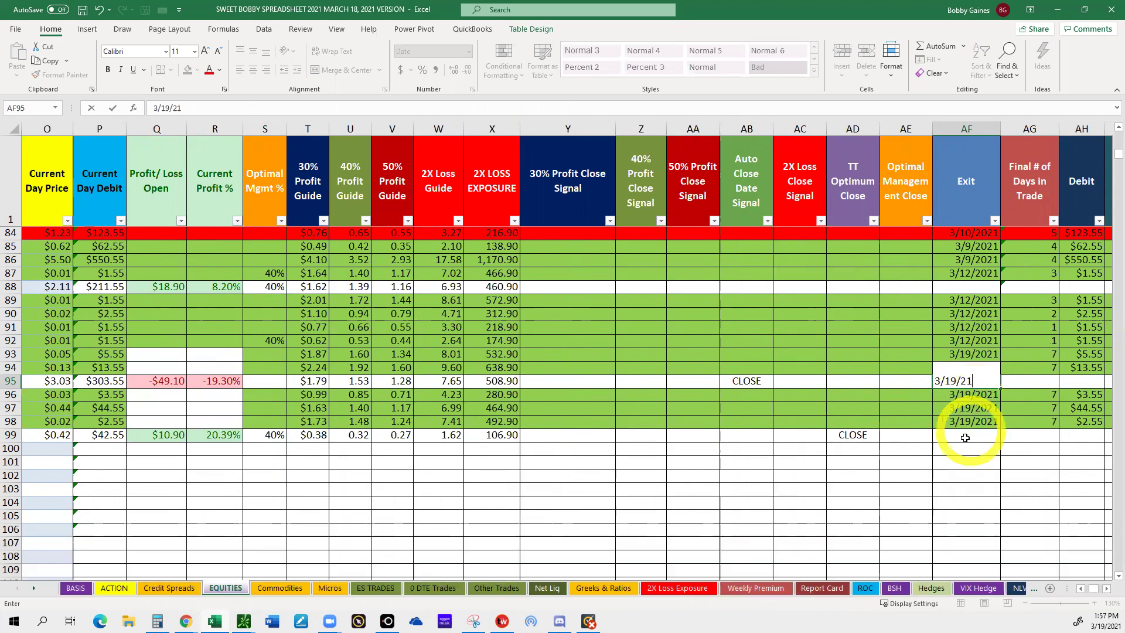
click(970, 435)
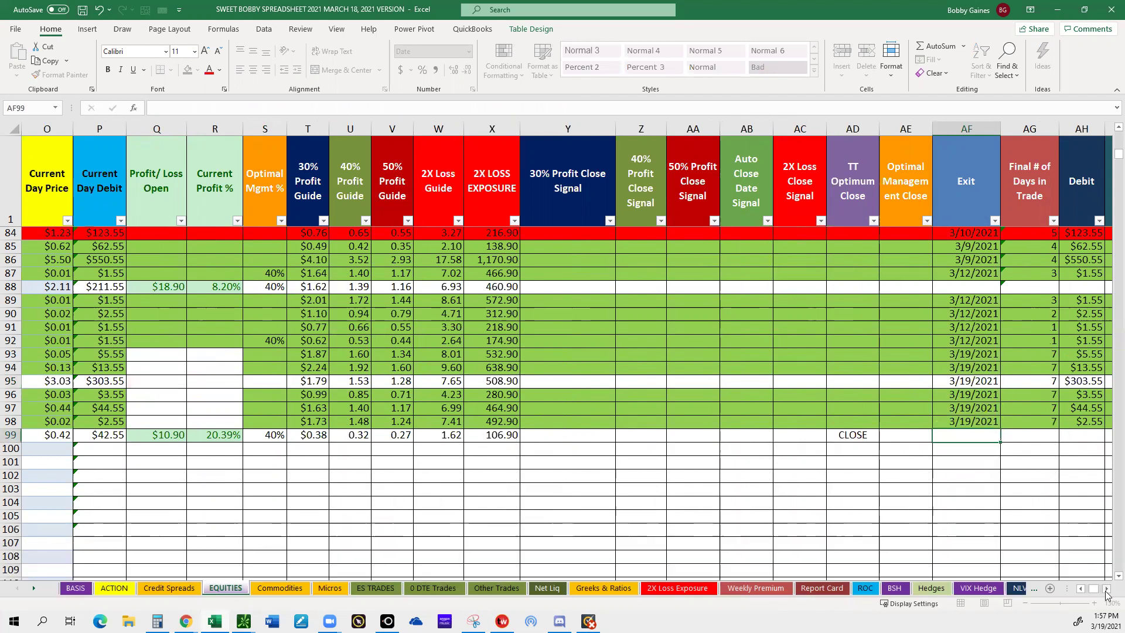
Step: Fill the closed IWM 231 P trade in row 95, from the XYZ column through the Projected Profit column, with standard red
click(1106, 588)
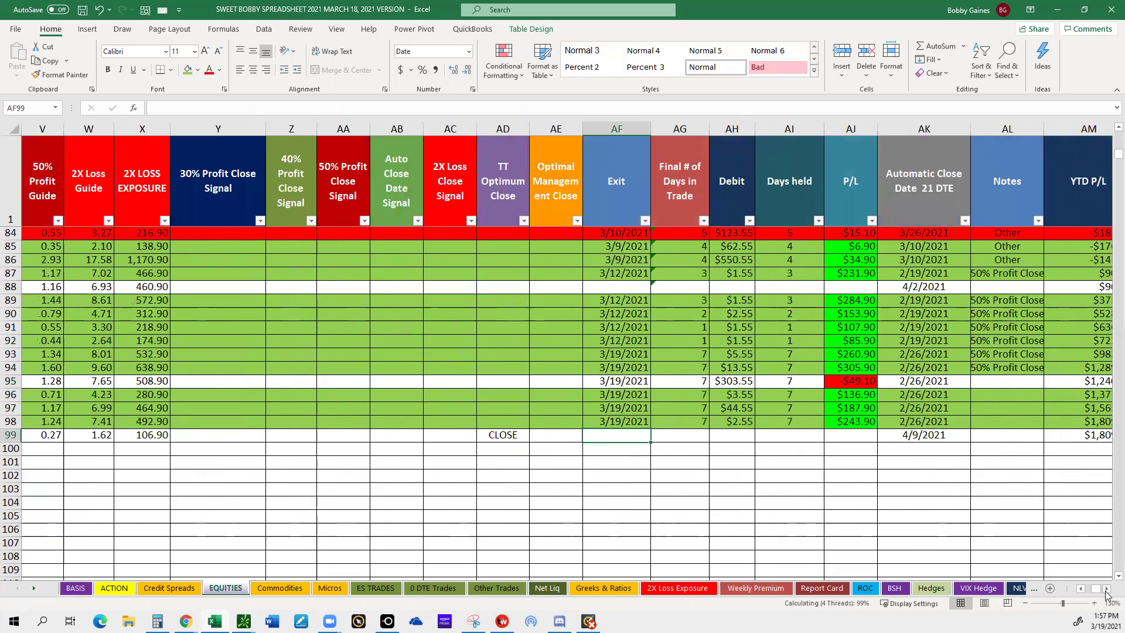
scroll(905, 383, right, 3)
click(905, 382)
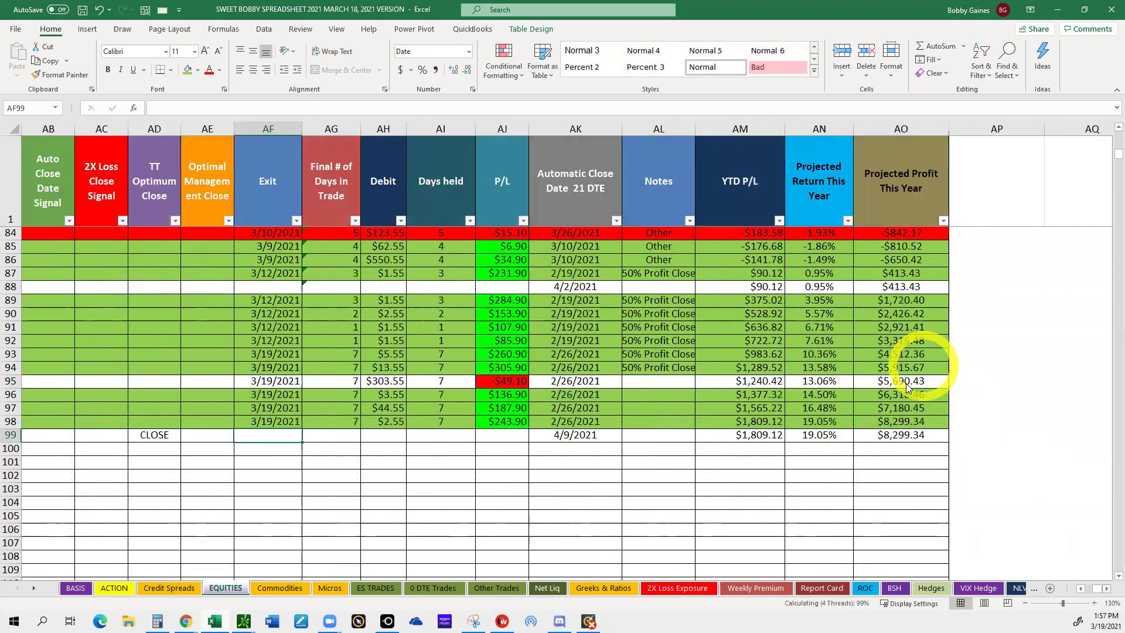
drag(906, 382, 481, 355)
drag(243, 394, 5, 383)
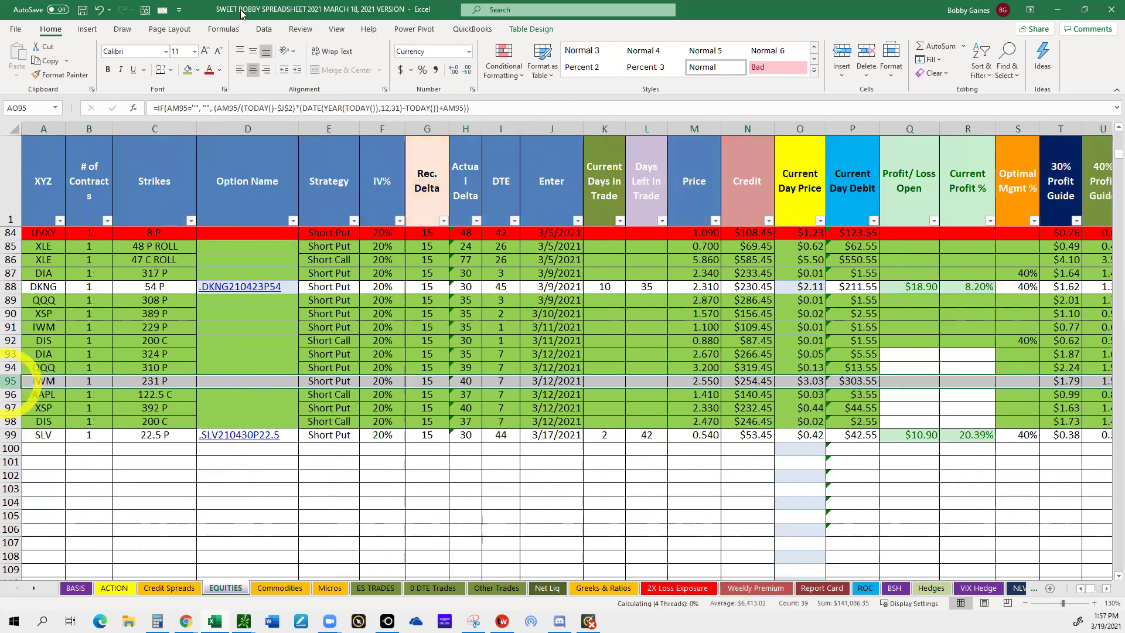
click(198, 72)
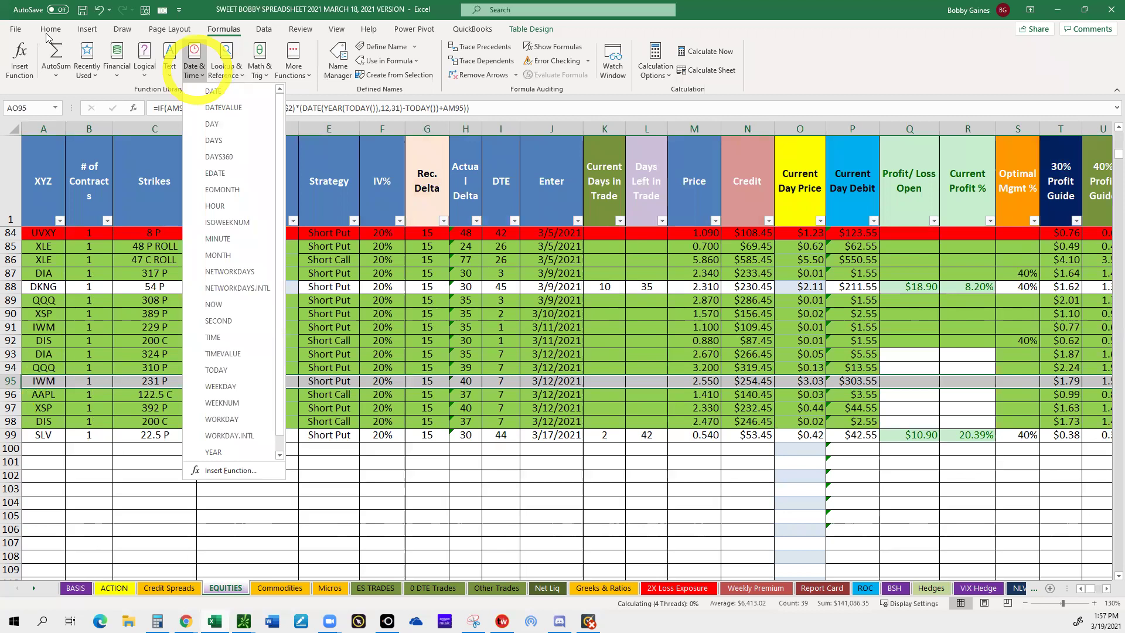
click(47, 37)
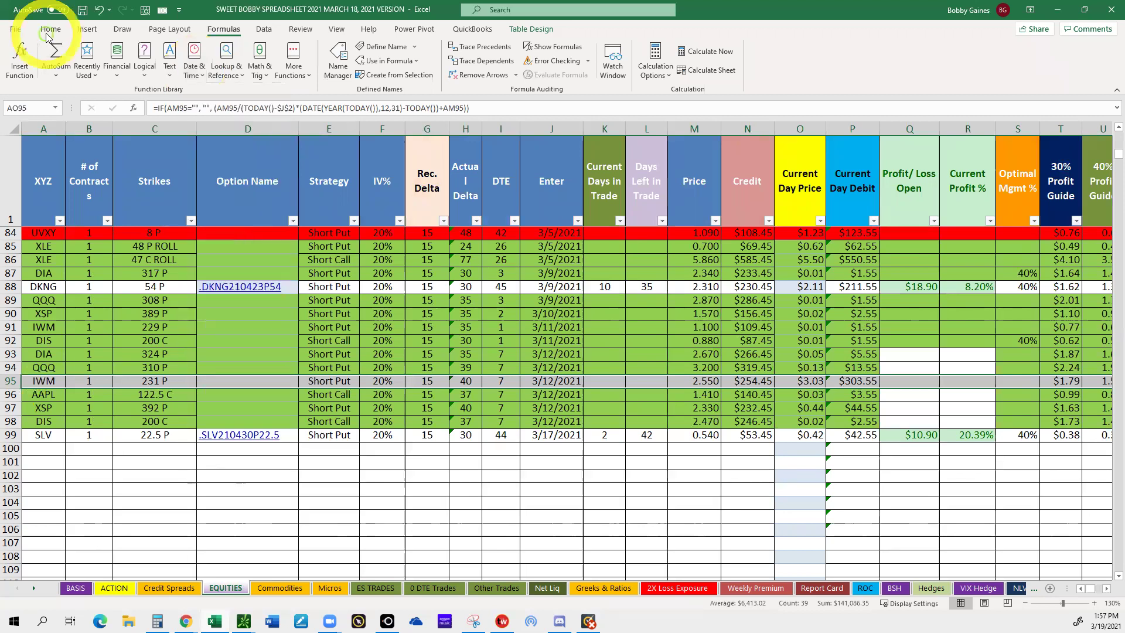
click(49, 32)
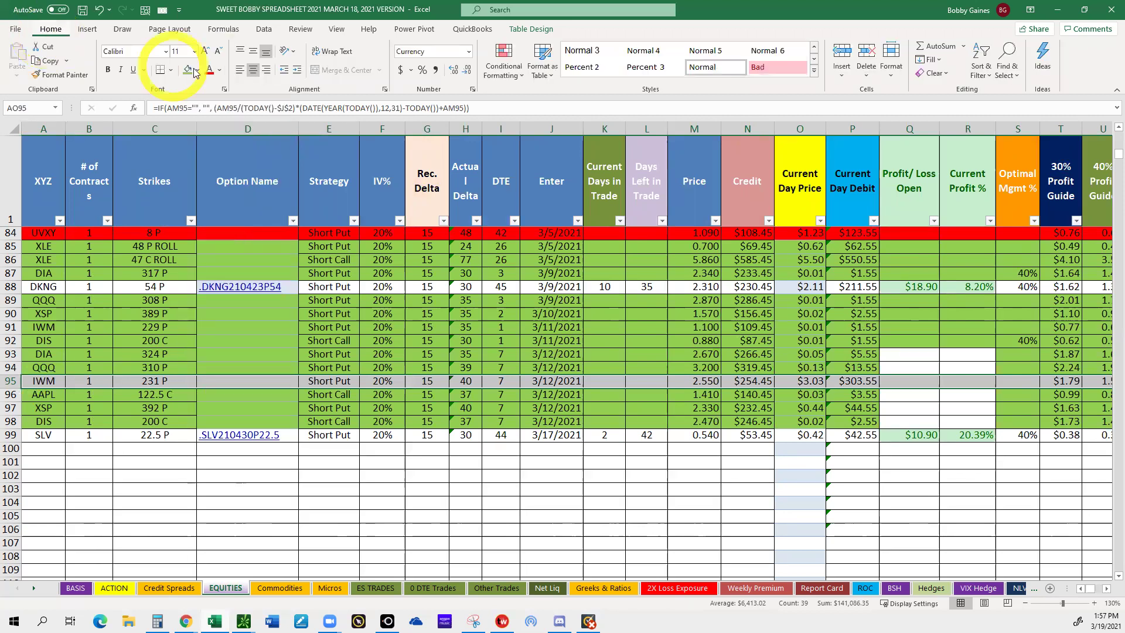
click(197, 72)
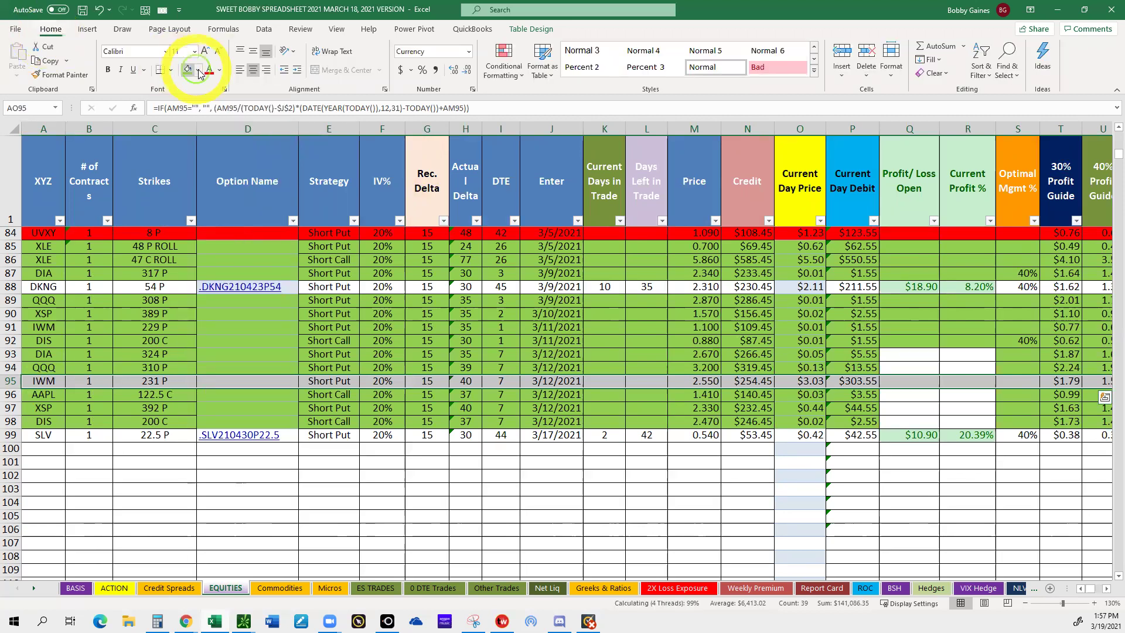
click(199, 71)
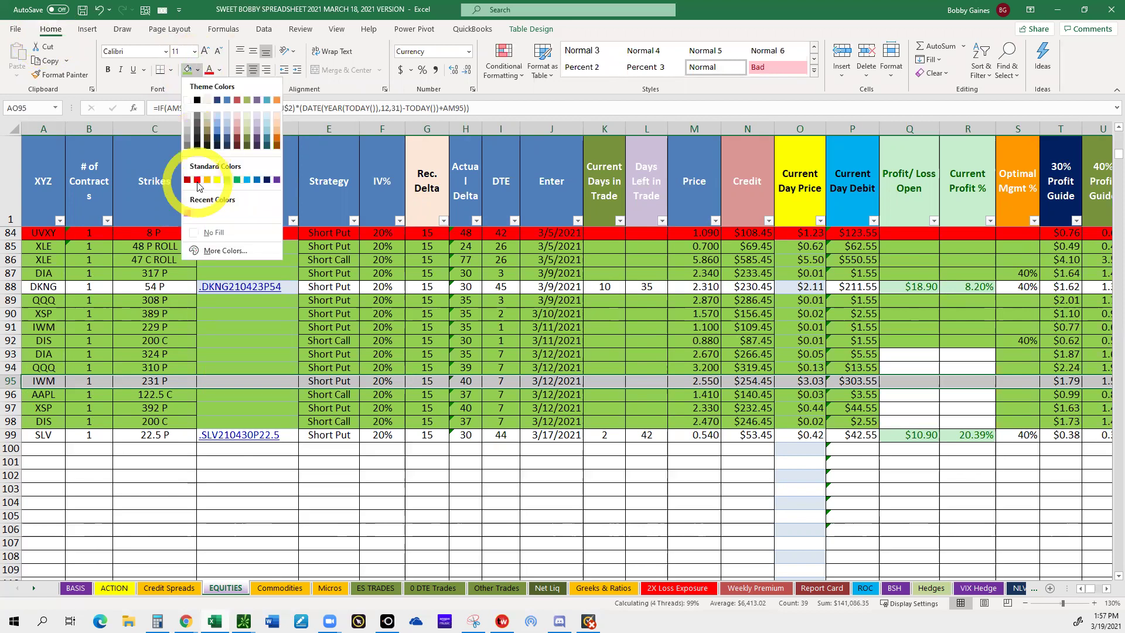
click(197, 181)
click(251, 213)
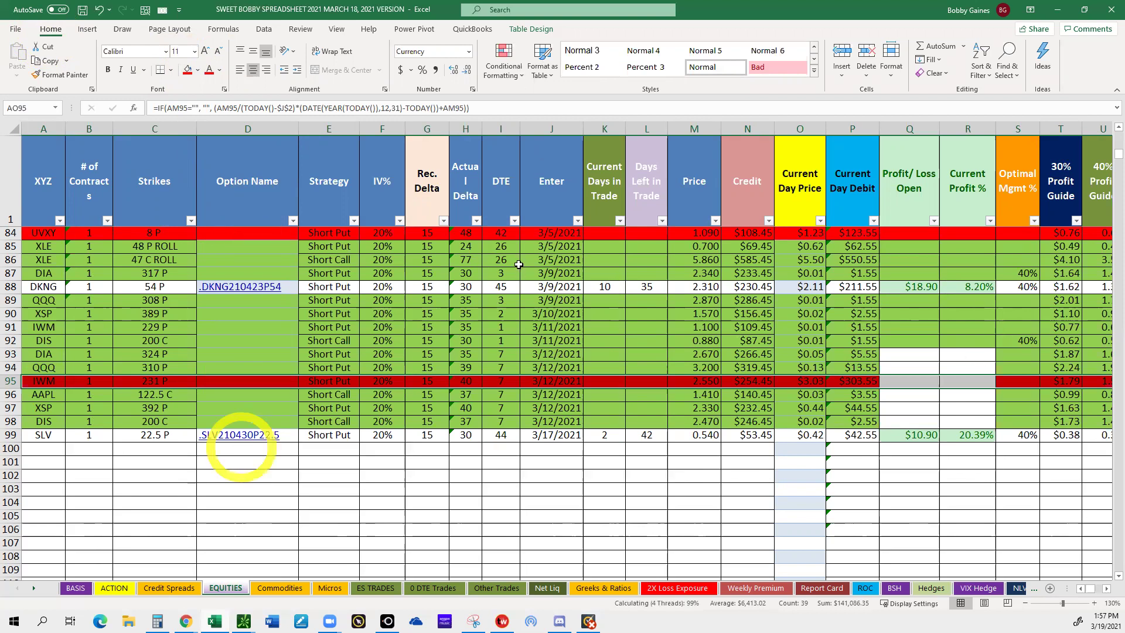
click(244, 454)
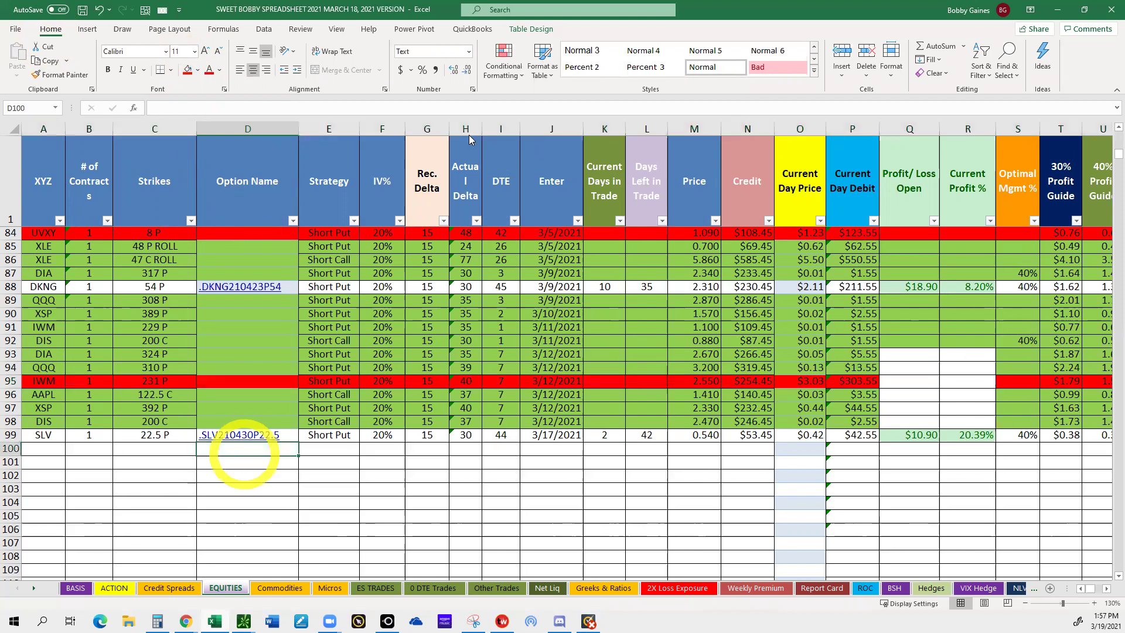
Step: Look over the Commodities sheet and the open /MES trades on the Micros sheet
click(217, 579)
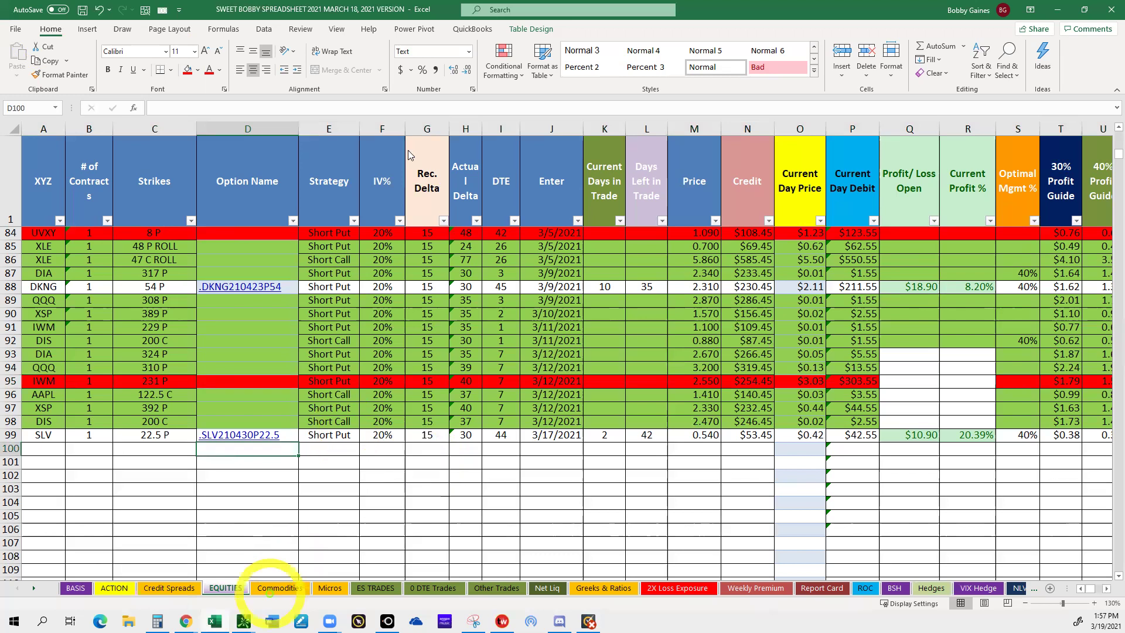
click(272, 589)
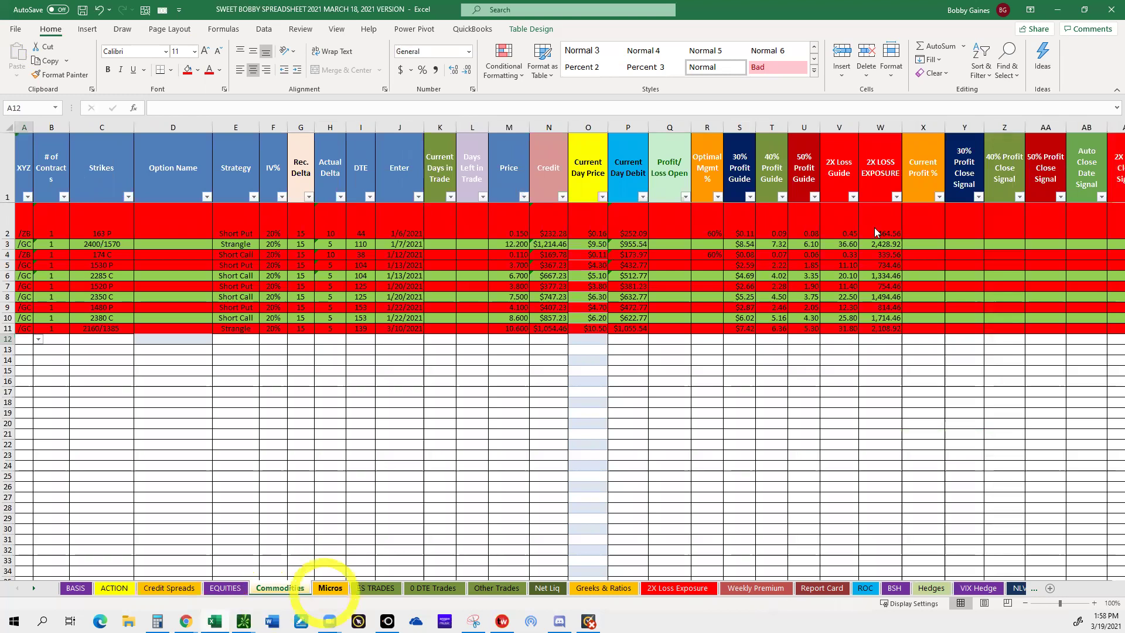
click(330, 588)
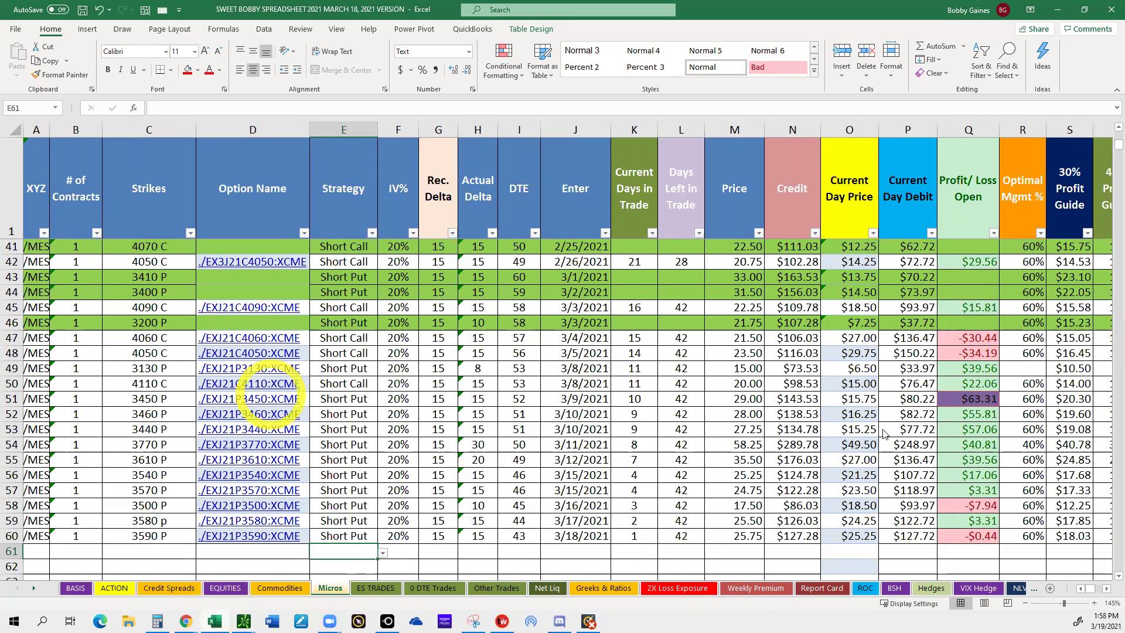
scroll(885, 433, up, 2)
scroll(885, 434, down, 4)
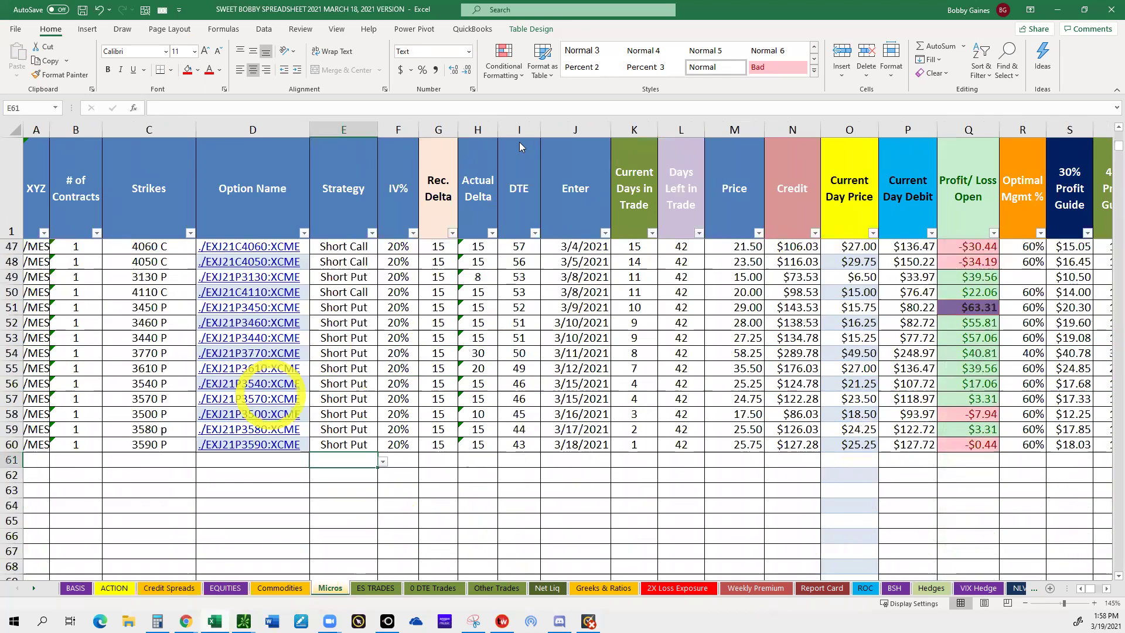
scroll(519, 146, up, 1)
Step: Review the conditional formatting rules behind the purple Profit/Loss Open cell in row 51, including the Top 1 rule, and leave them as they are
click(504, 61)
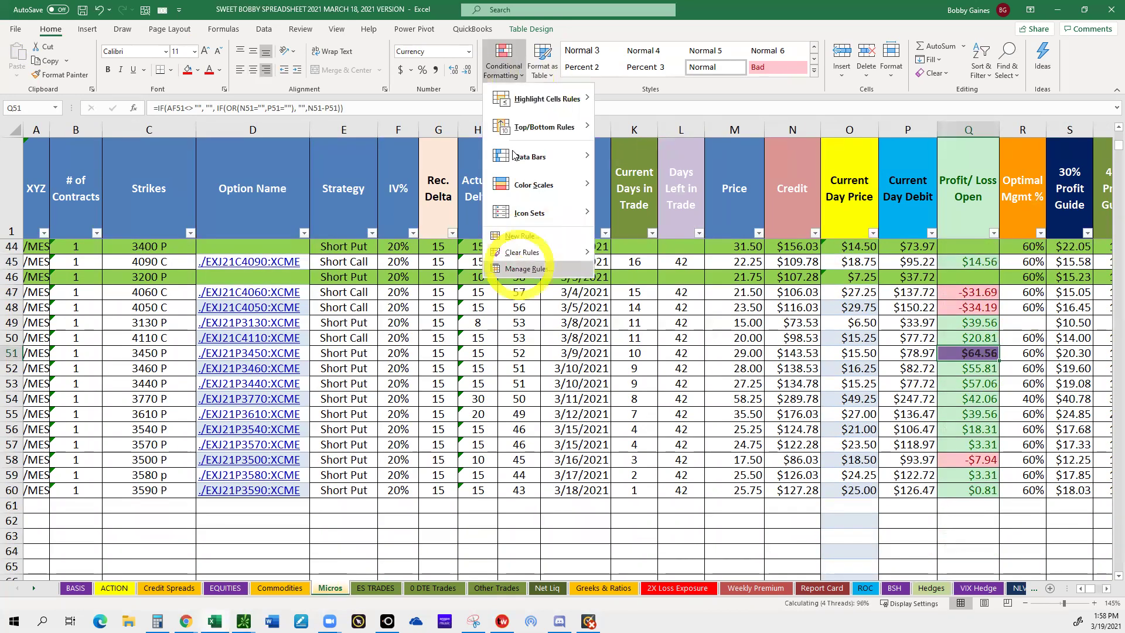
key(Escape)
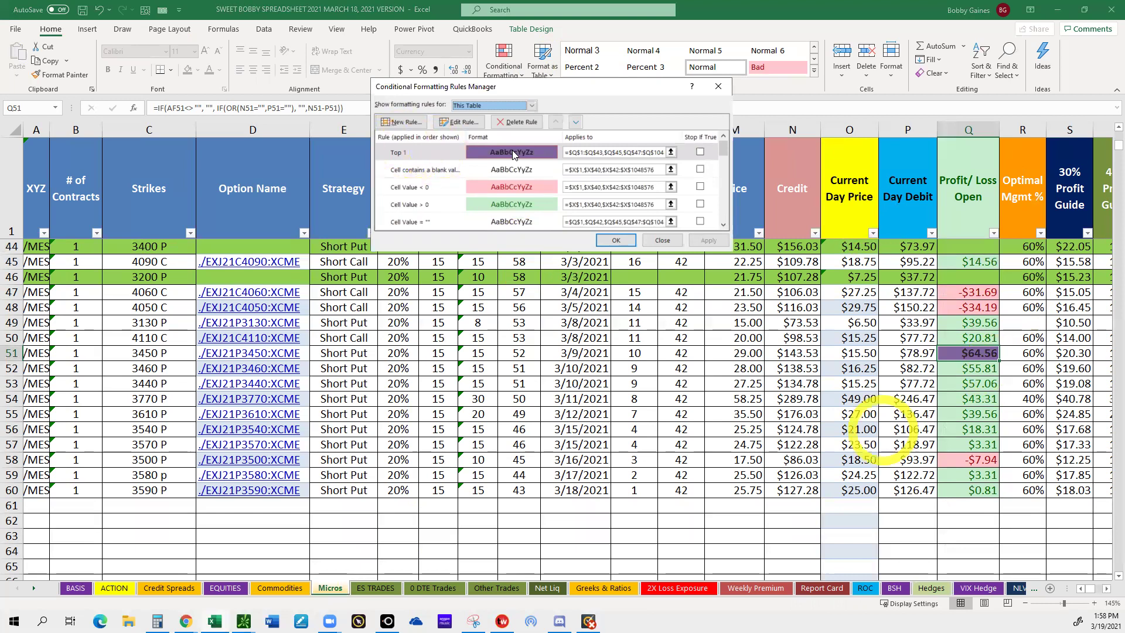
click(512, 153)
click(620, 240)
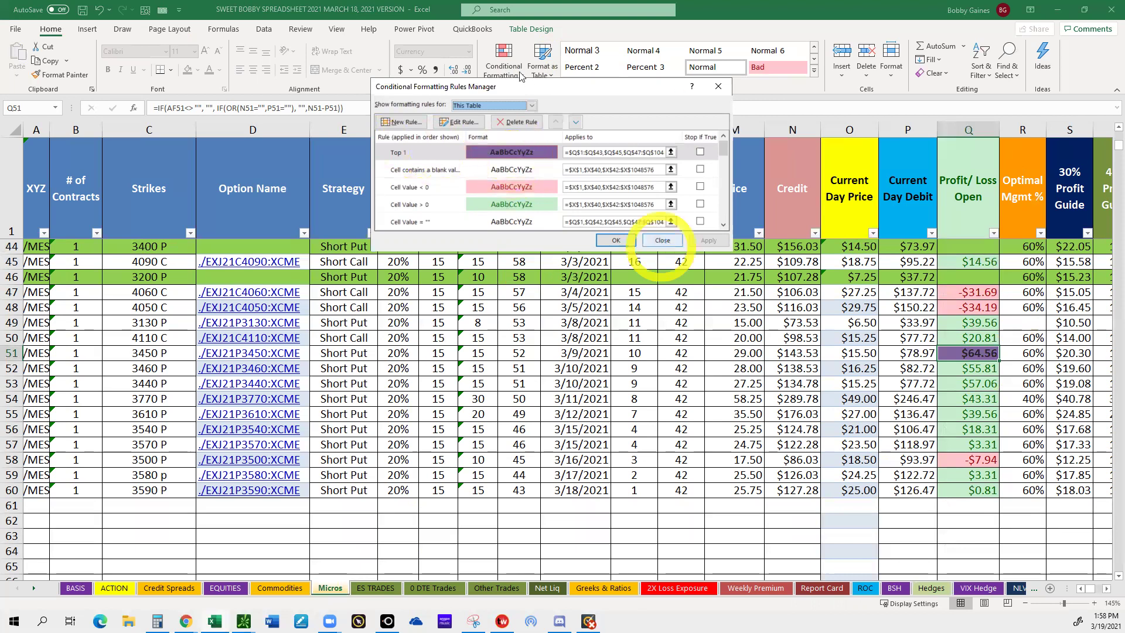
click(662, 241)
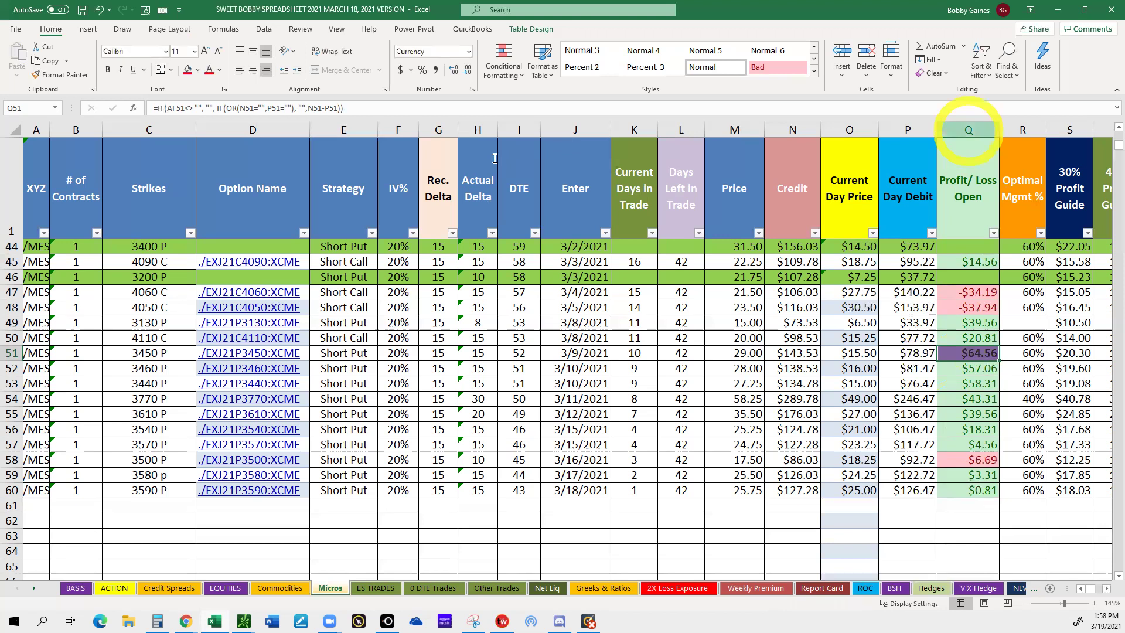
Step: Set up a Top 10 Items conditional formatting rule on the whole Profit/Loss Open column, with the rank set to 1
click(968, 129)
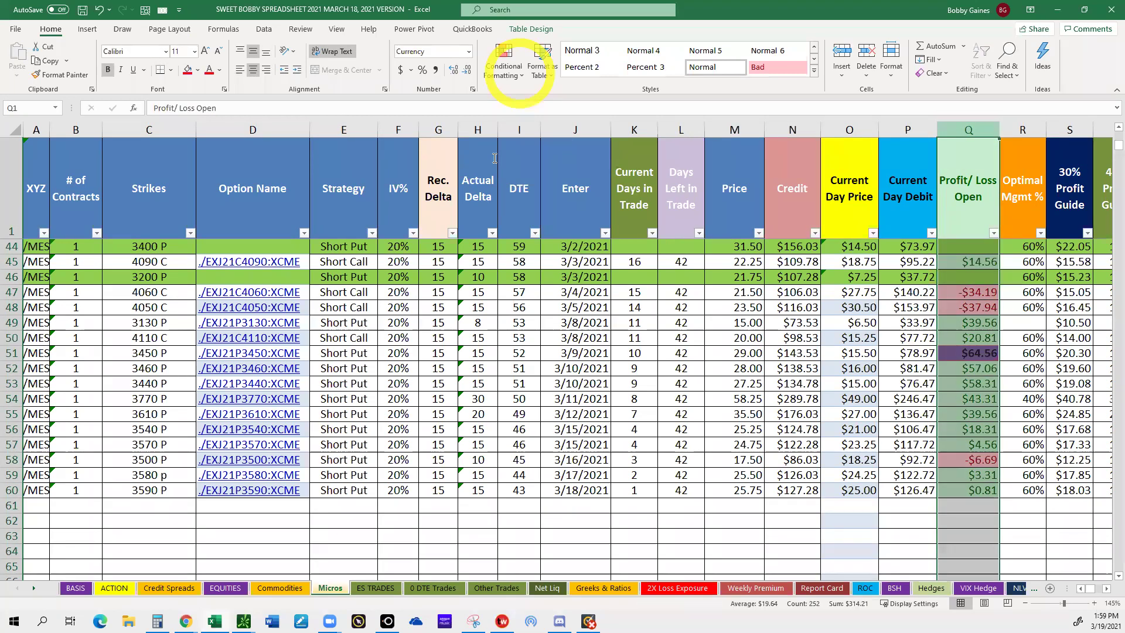
click(509, 66)
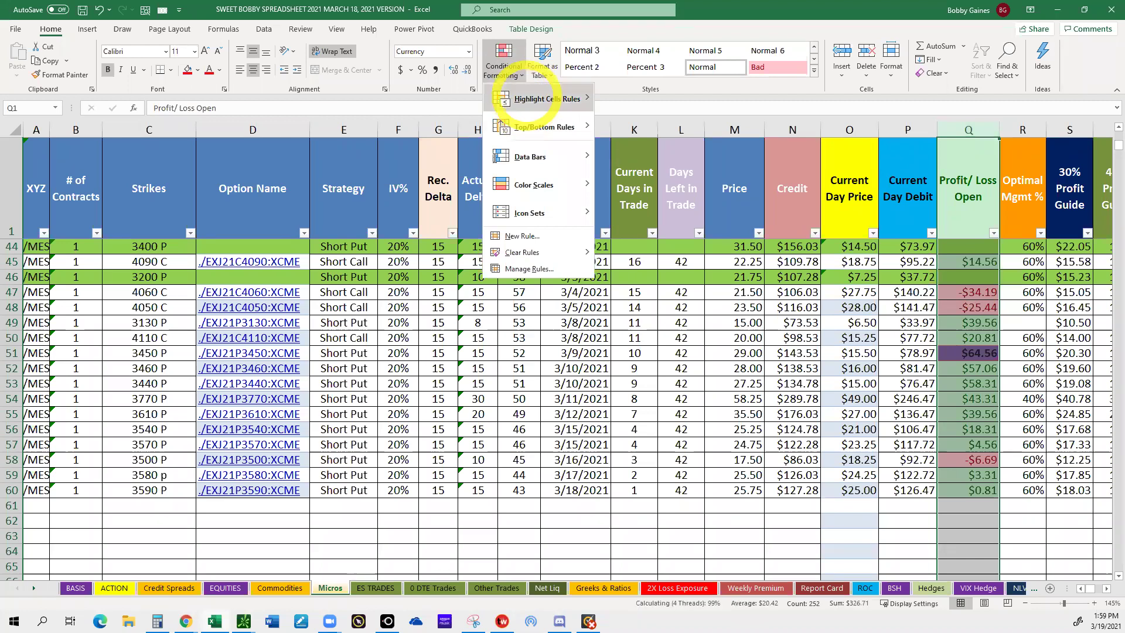
click(516, 100)
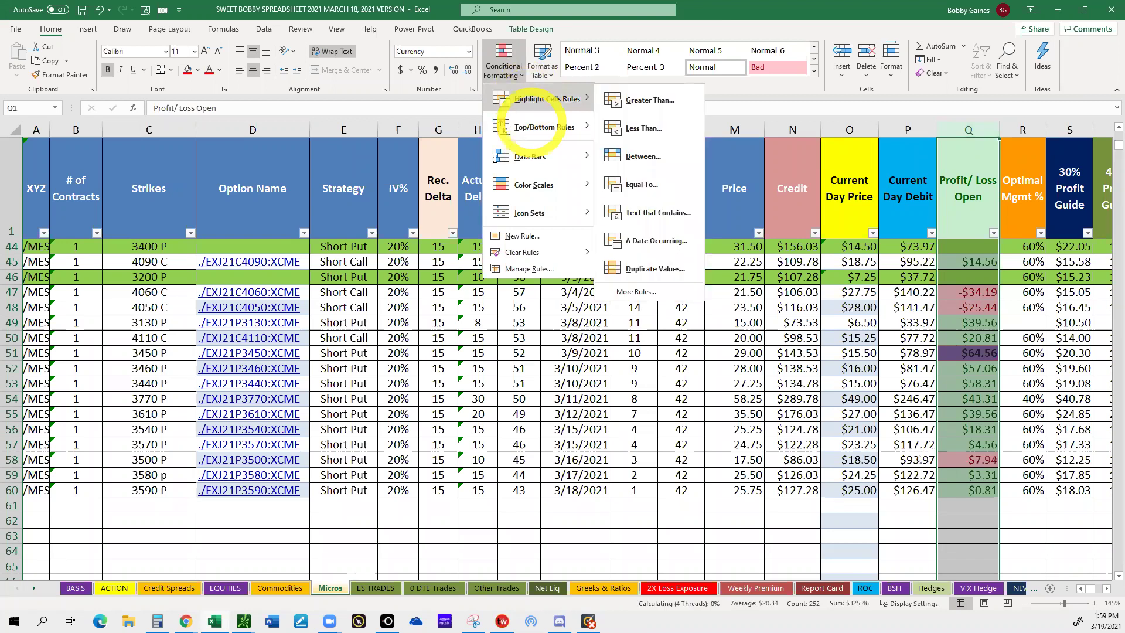
click(532, 125)
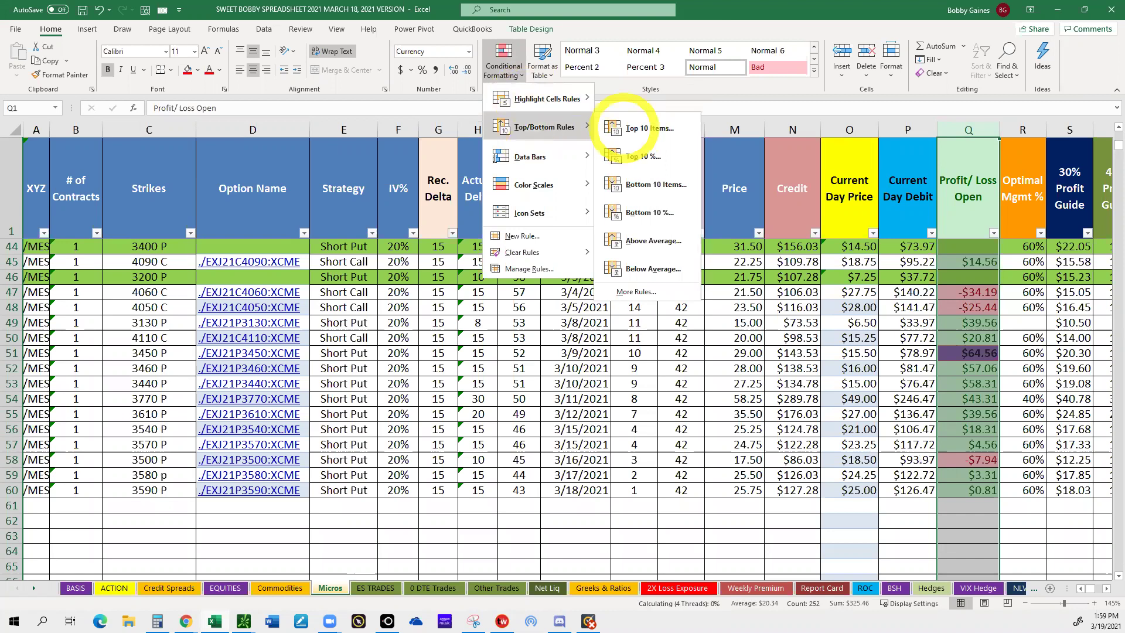
click(633, 127)
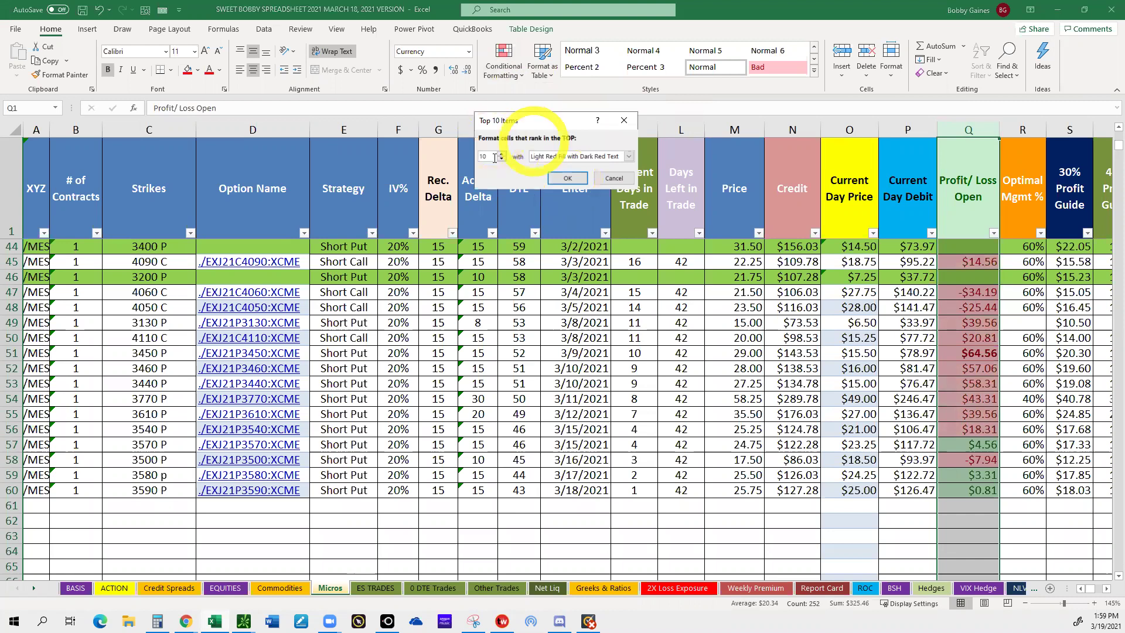
drag(495, 157, 471, 156)
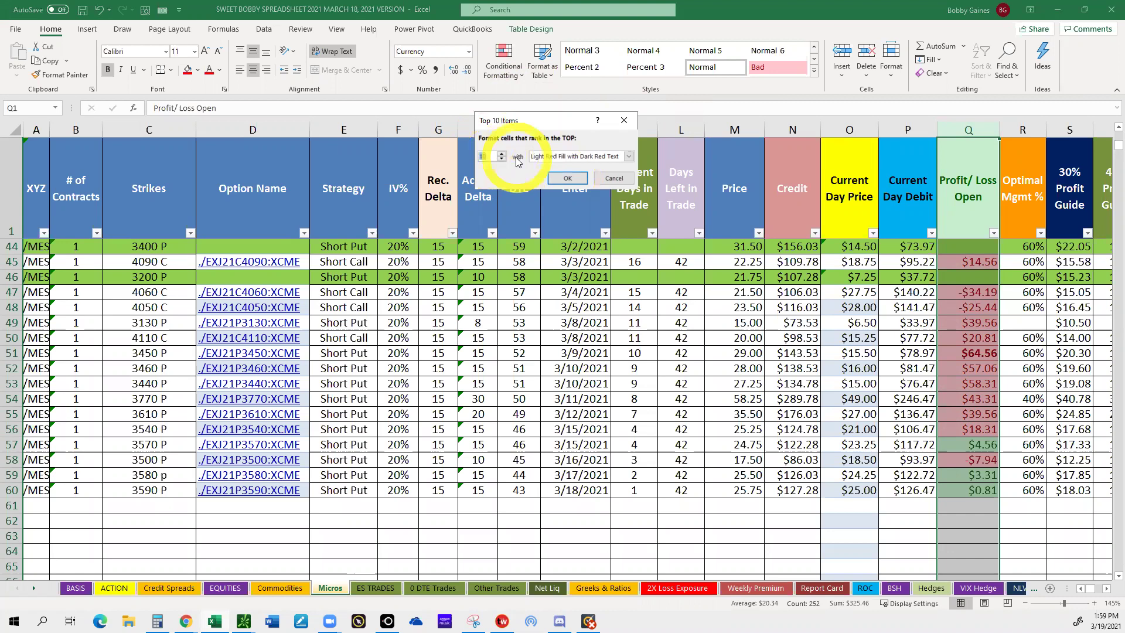
text(1)
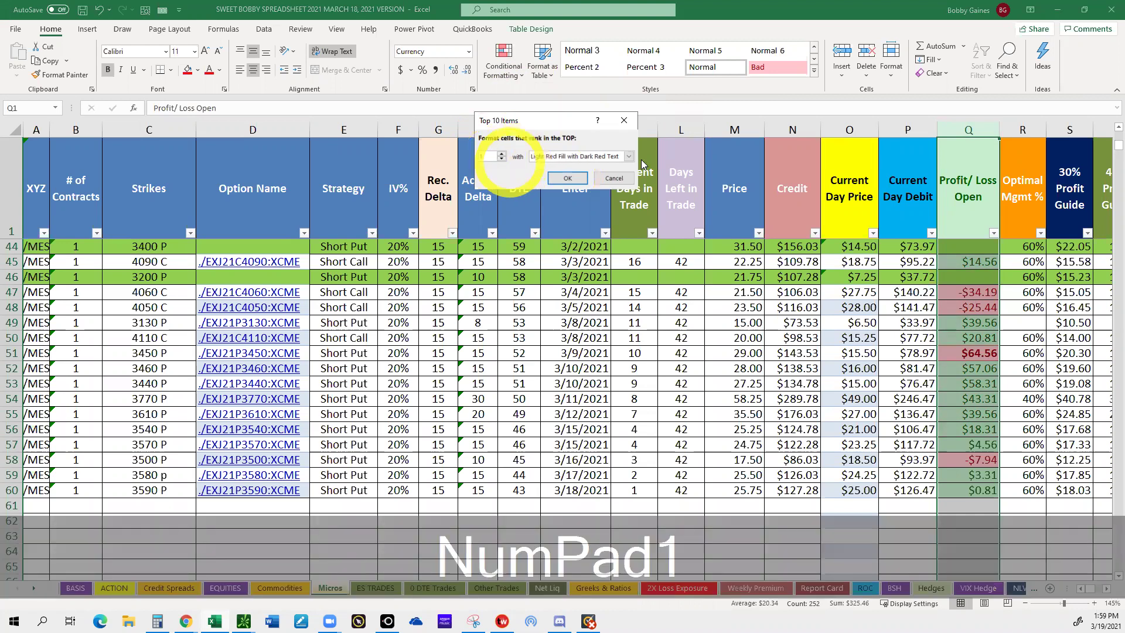
Step: Try a custom format with a purple fill for the top-value rule, check its font options, and discard the format and the rule
click(630, 157)
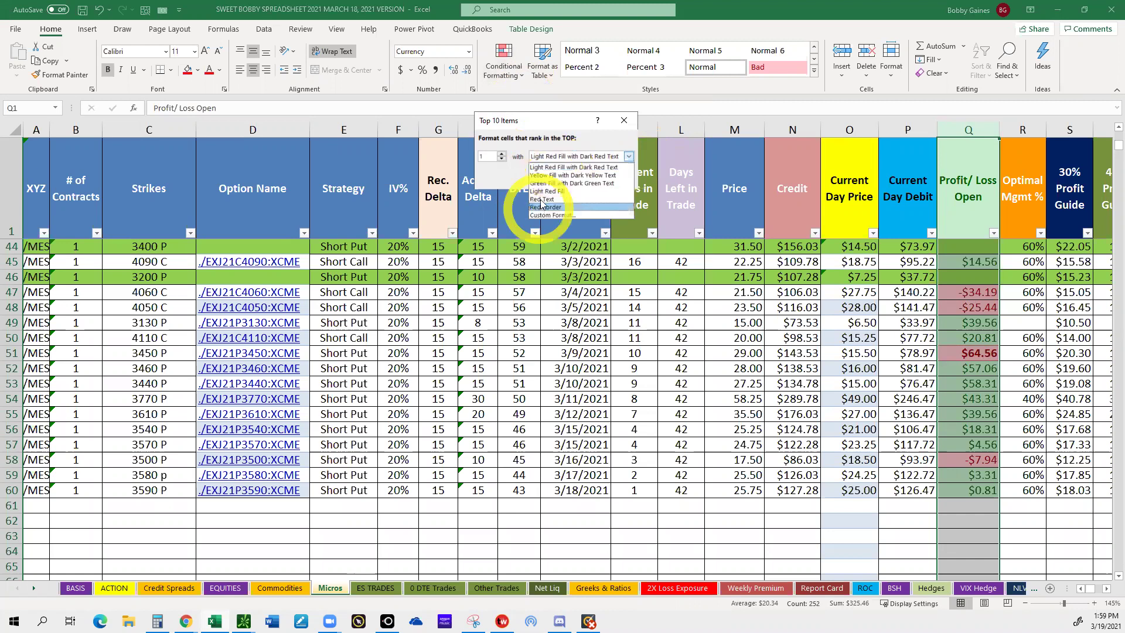
click(592, 214)
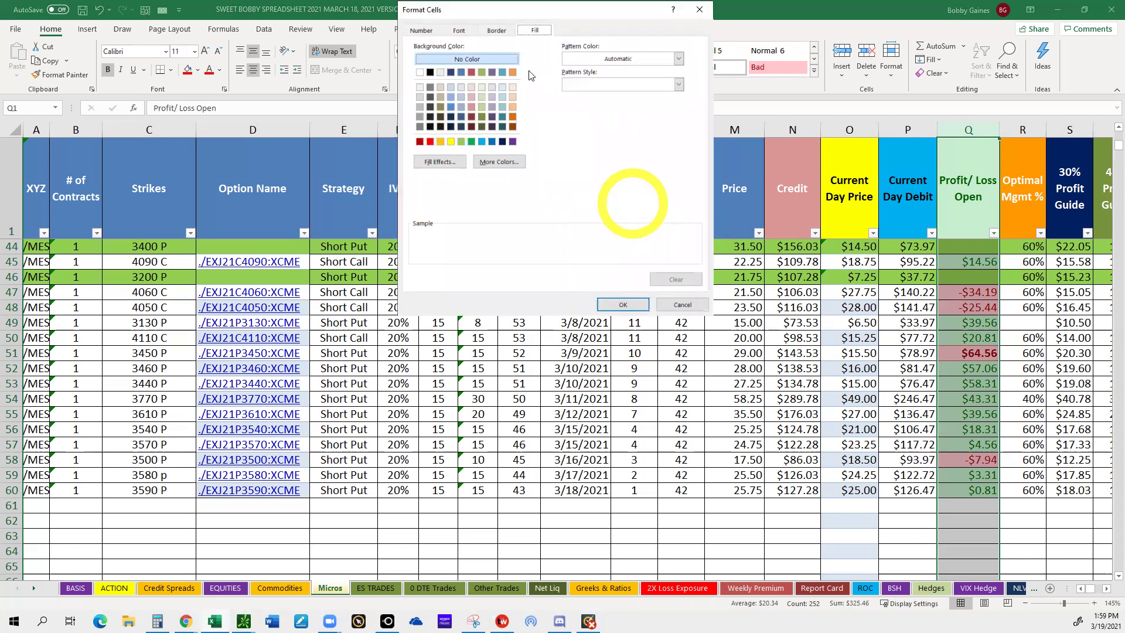
click(536, 34)
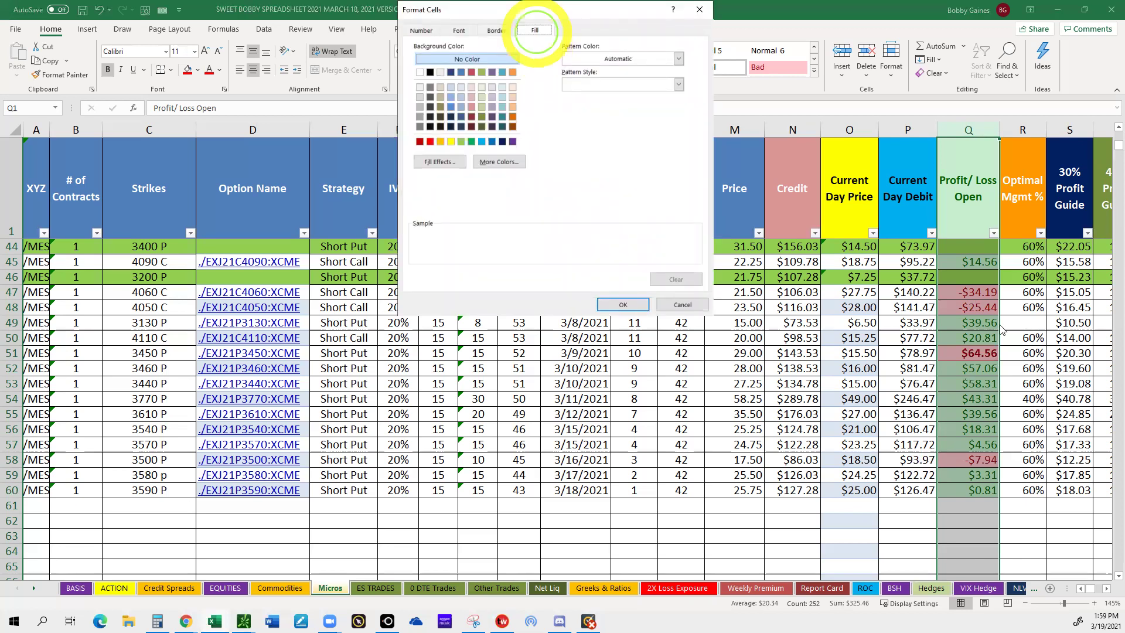
click(995, 447)
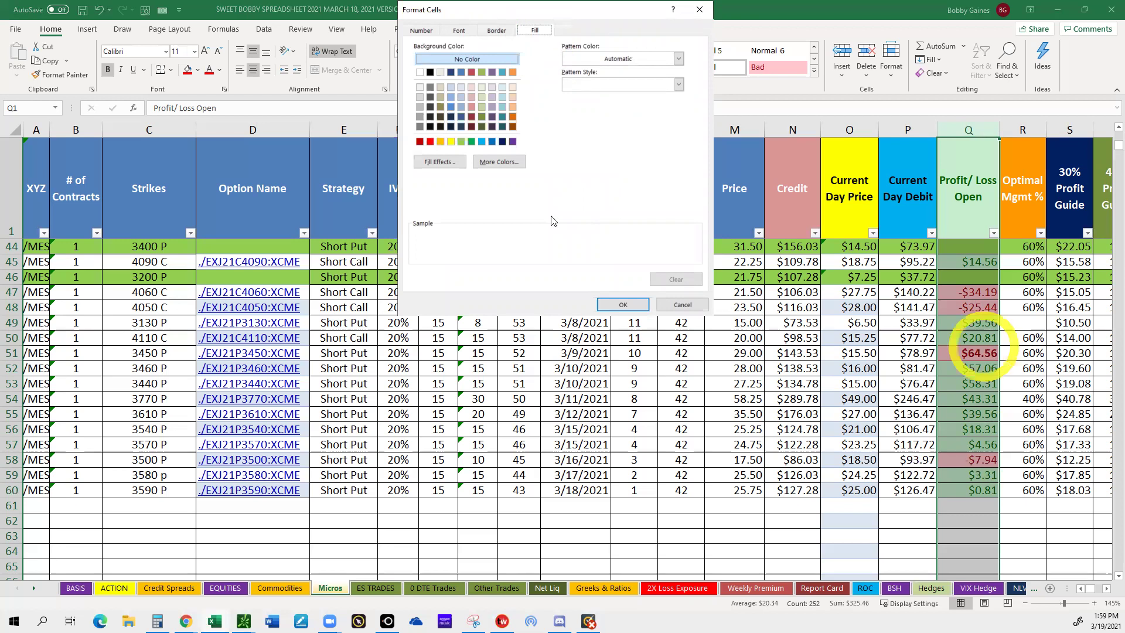
click(553, 218)
click(512, 142)
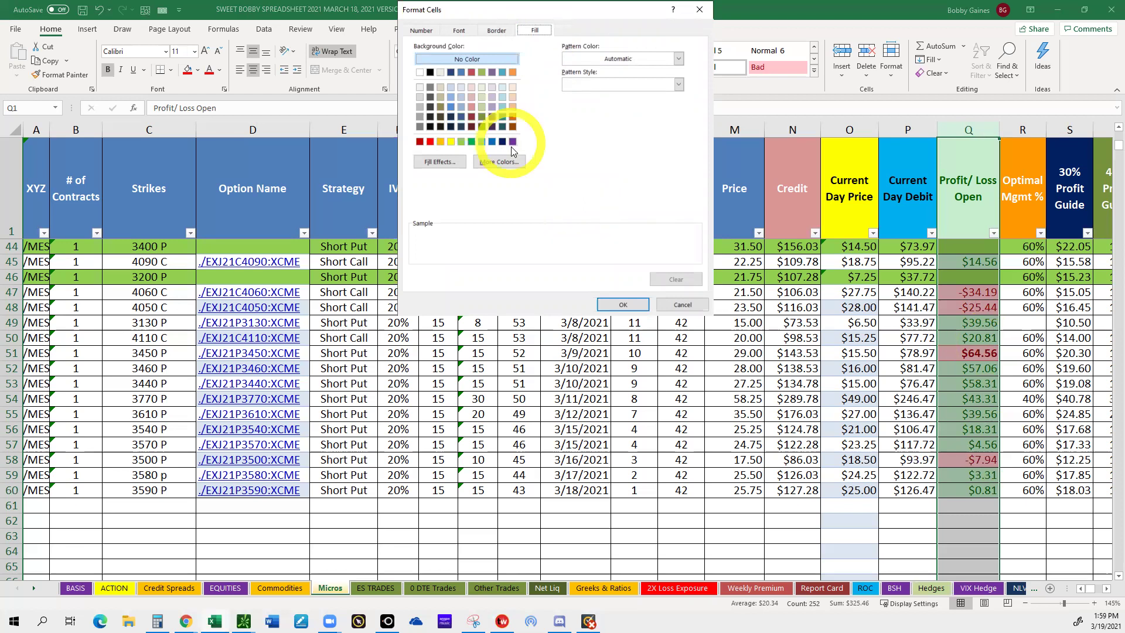
click(539, 239)
click(512, 111)
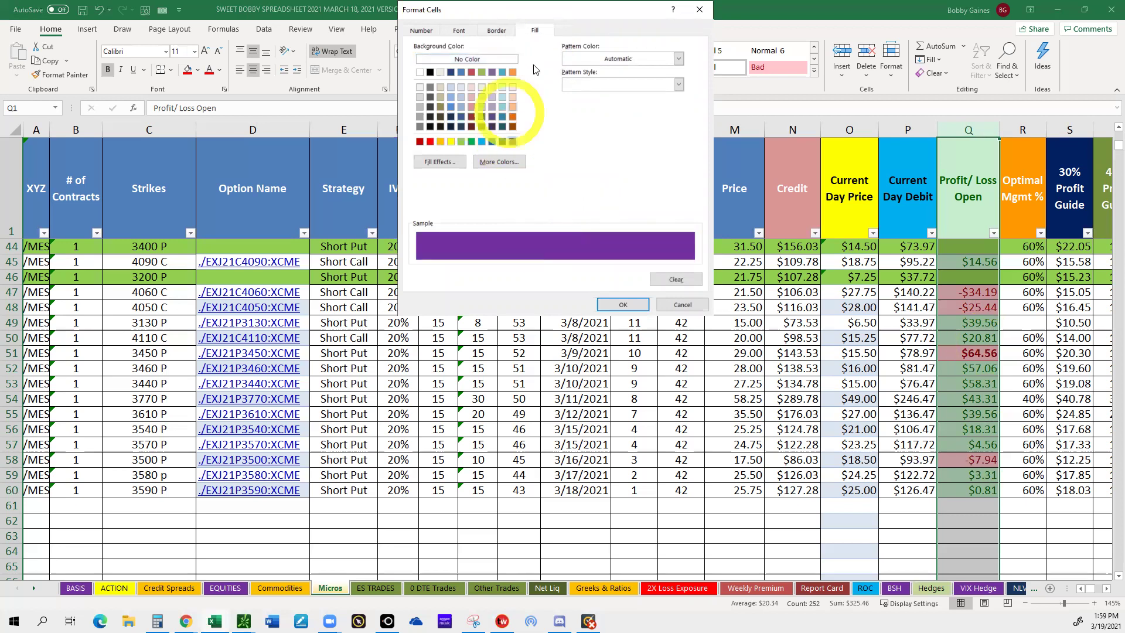
click(461, 40)
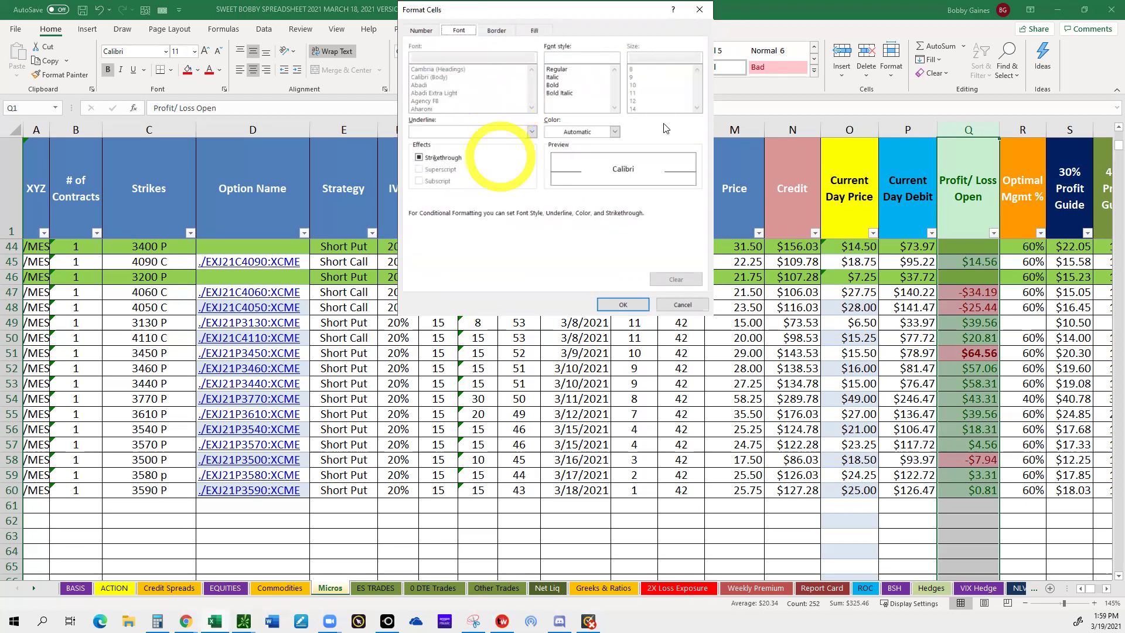
click(593, 26)
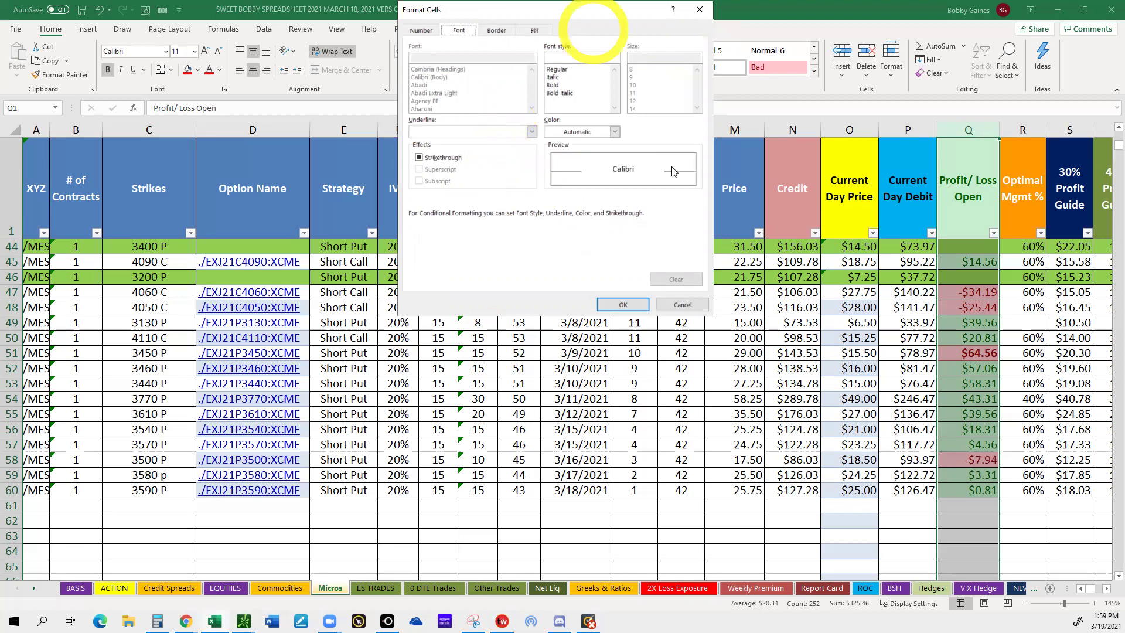
key(Escape)
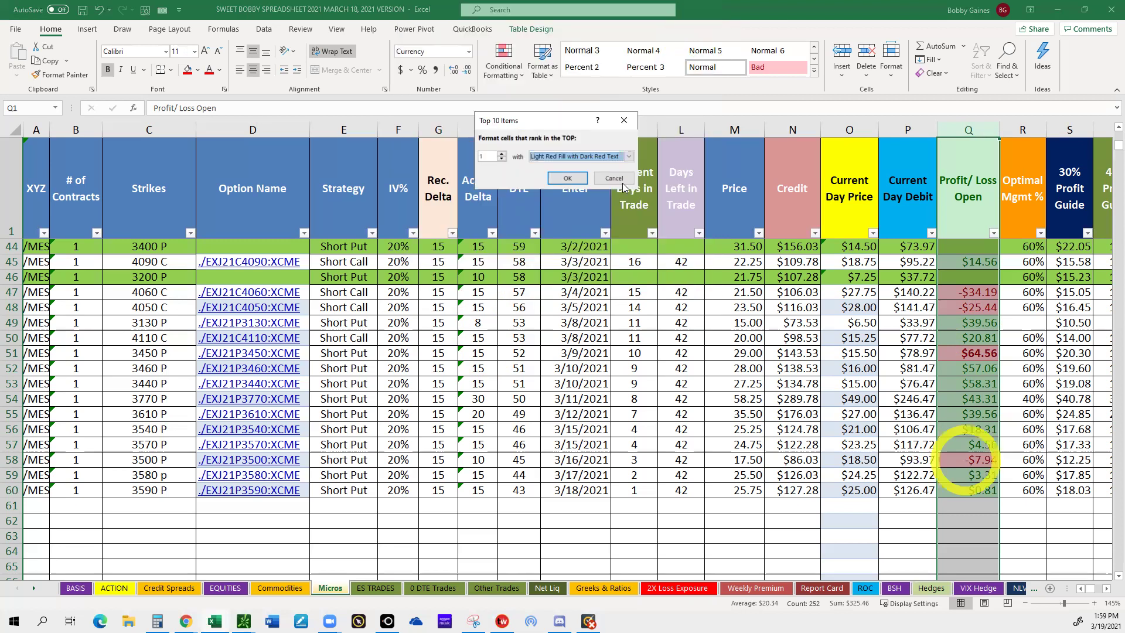
click(613, 178)
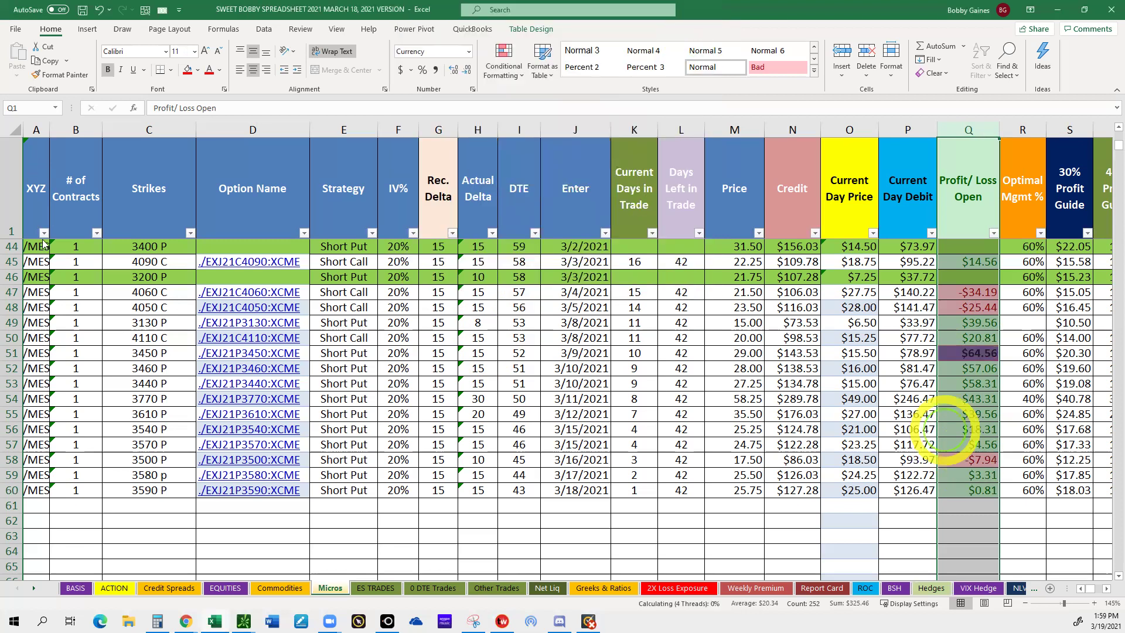
Step: Examine the open /MES trades around row 51, including the formula of the purple Profit/Loss Open cell and its option name
click(978, 366)
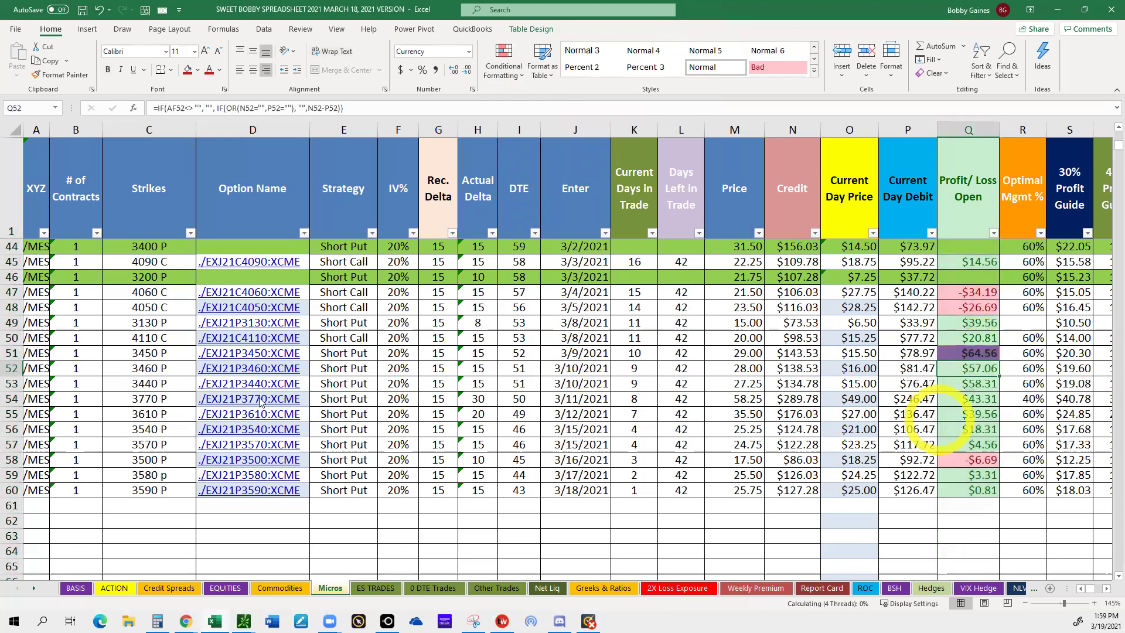
scroll(370, 341, up, 1)
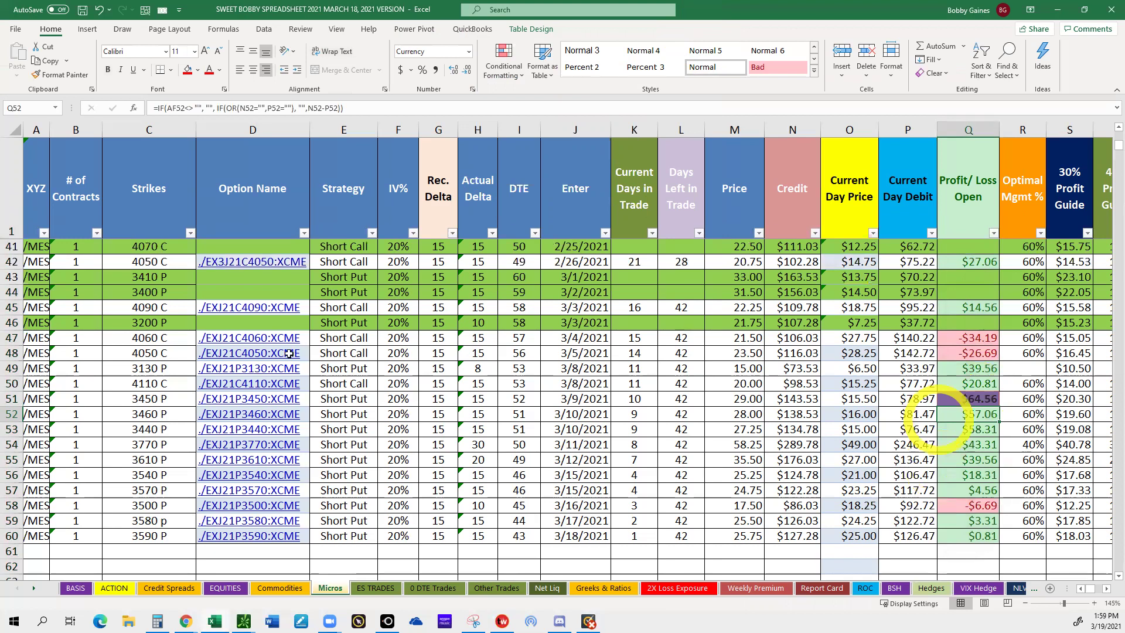
scroll(982, 354, down, 1)
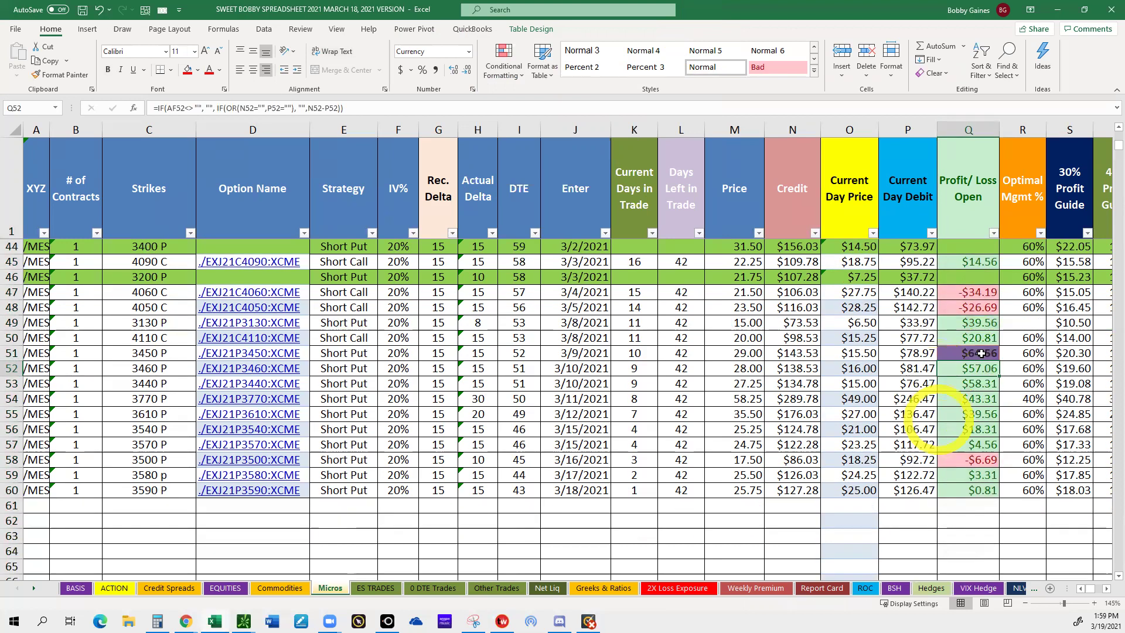
click(981, 353)
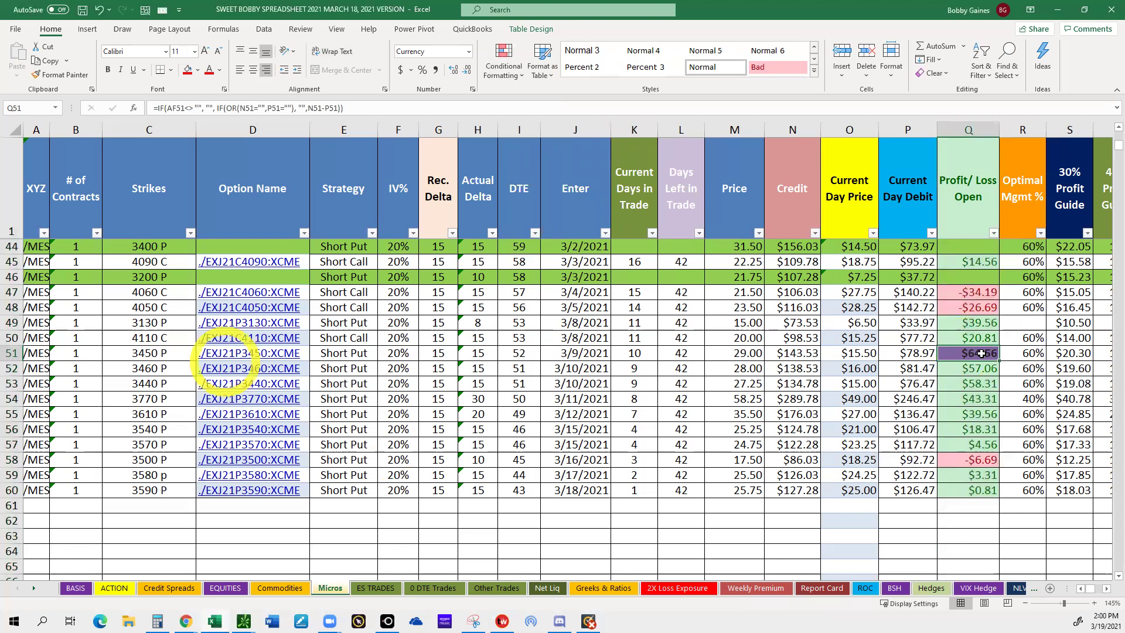
click(224, 354)
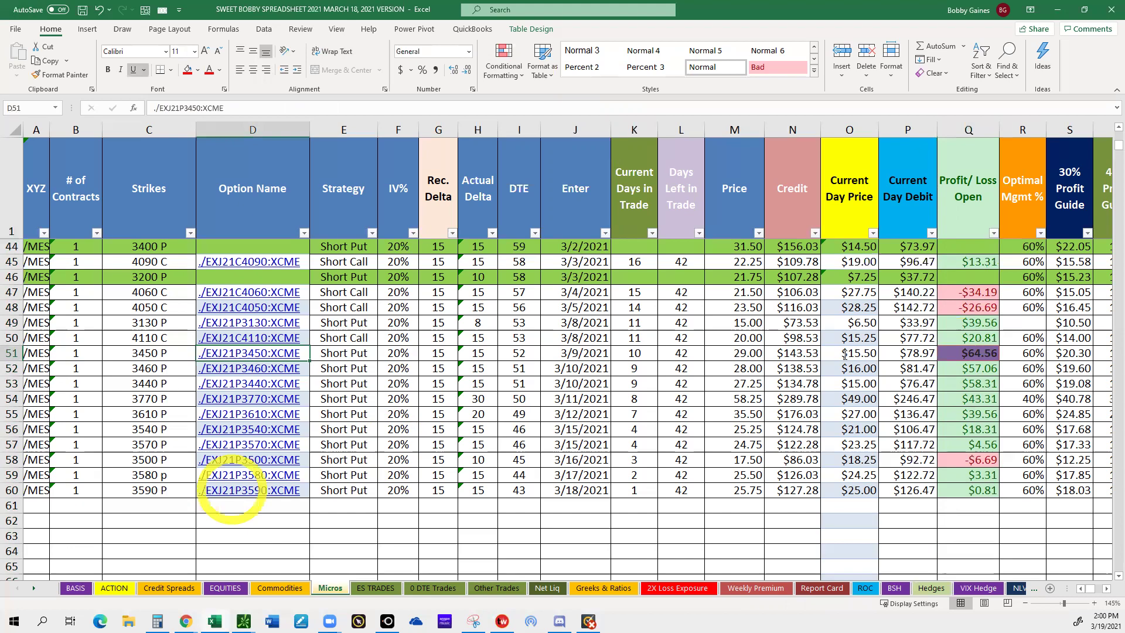
Step: Switch to thinkorswim, collapse the filled orders, and expand the /MES position into its individual options
mouse_move(241, 619)
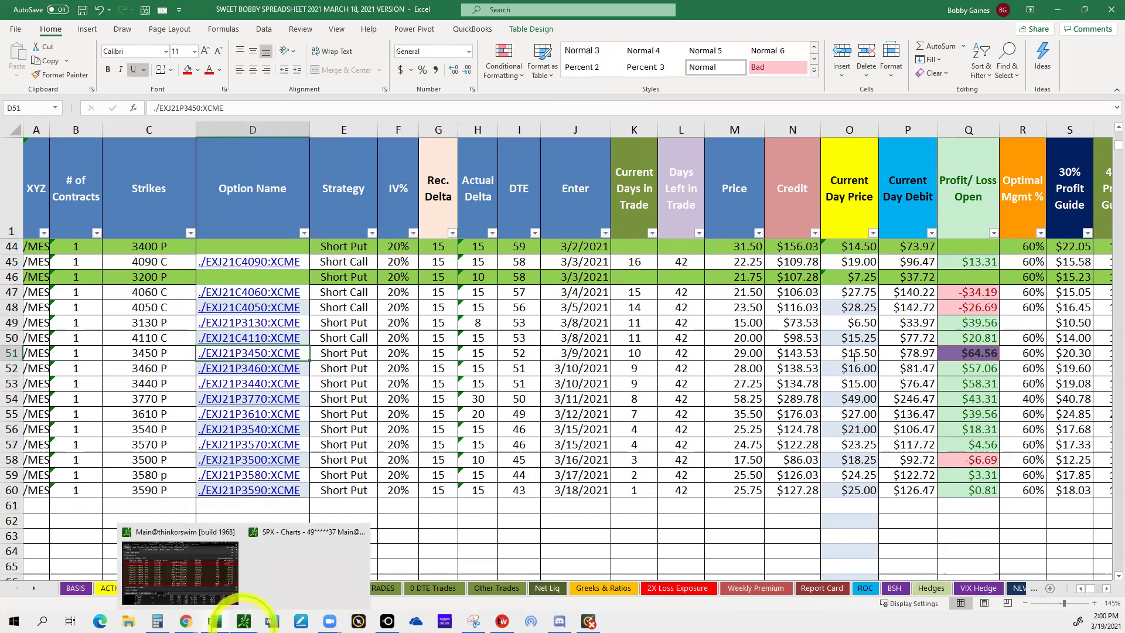
click(182, 563)
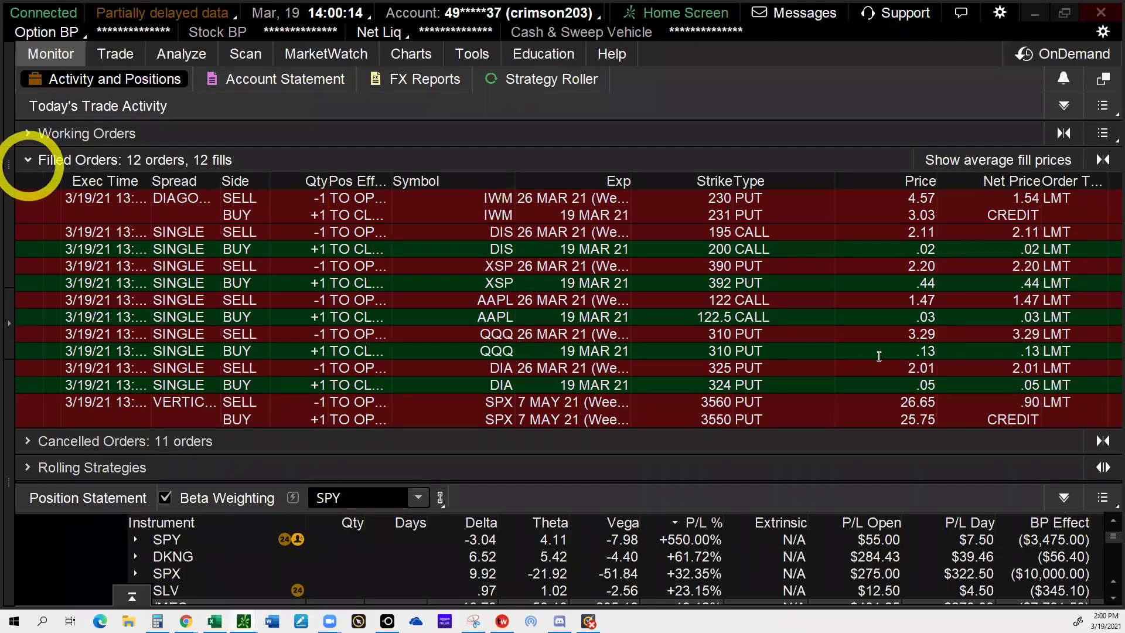
click(28, 160)
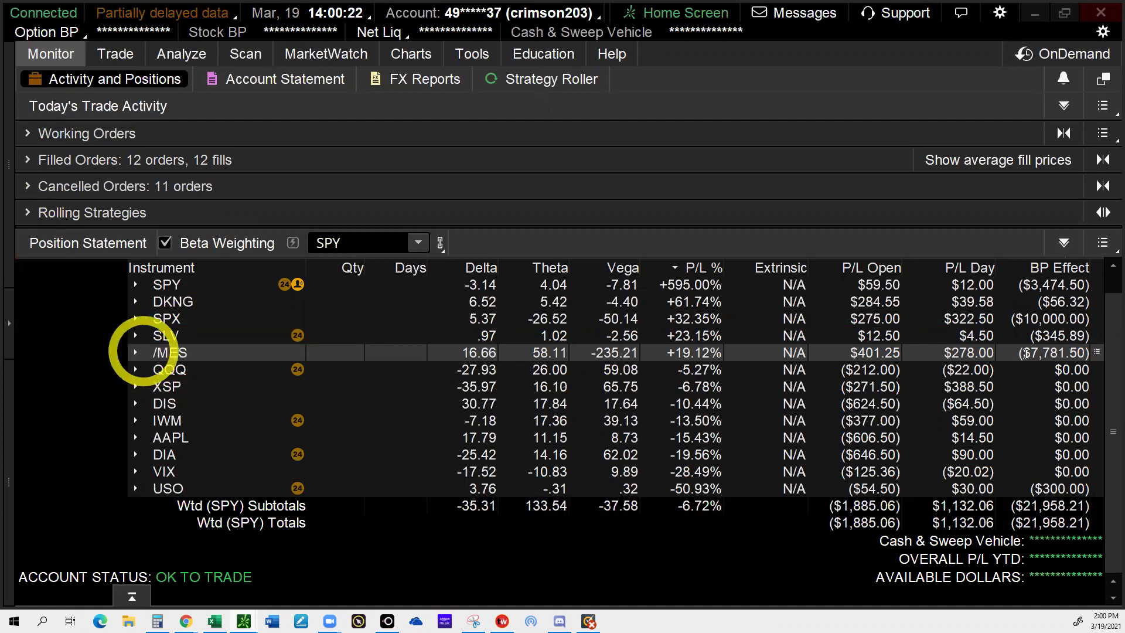
click(138, 352)
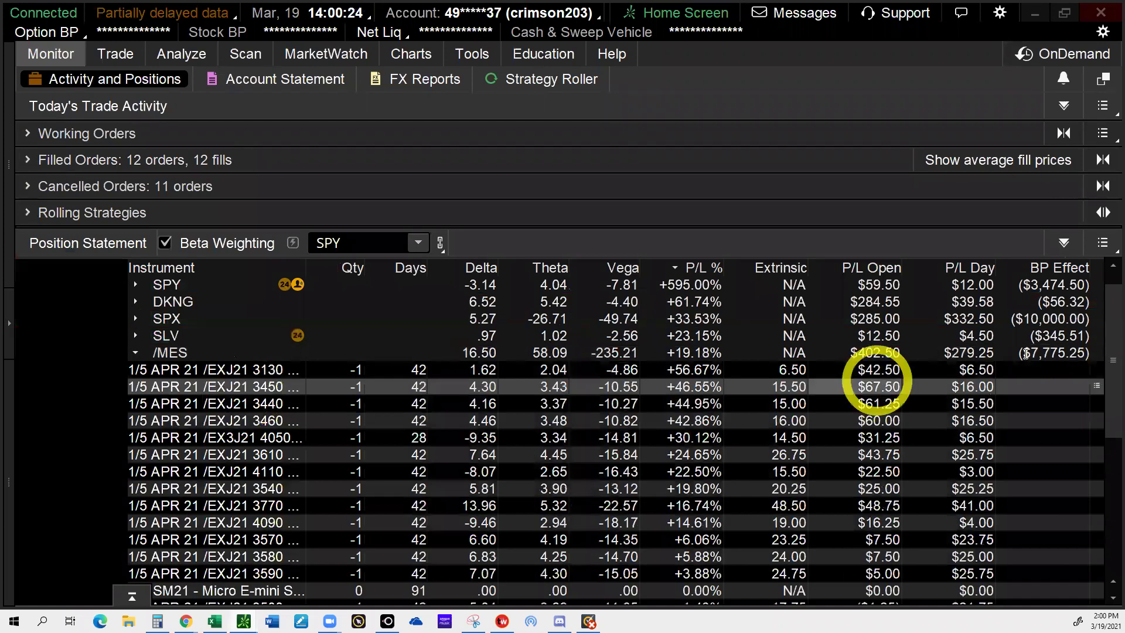
Step: Create a closing order buying +1 of the /EXJ21 3450 put at a 15.50 limit and send it
right_click(263, 387)
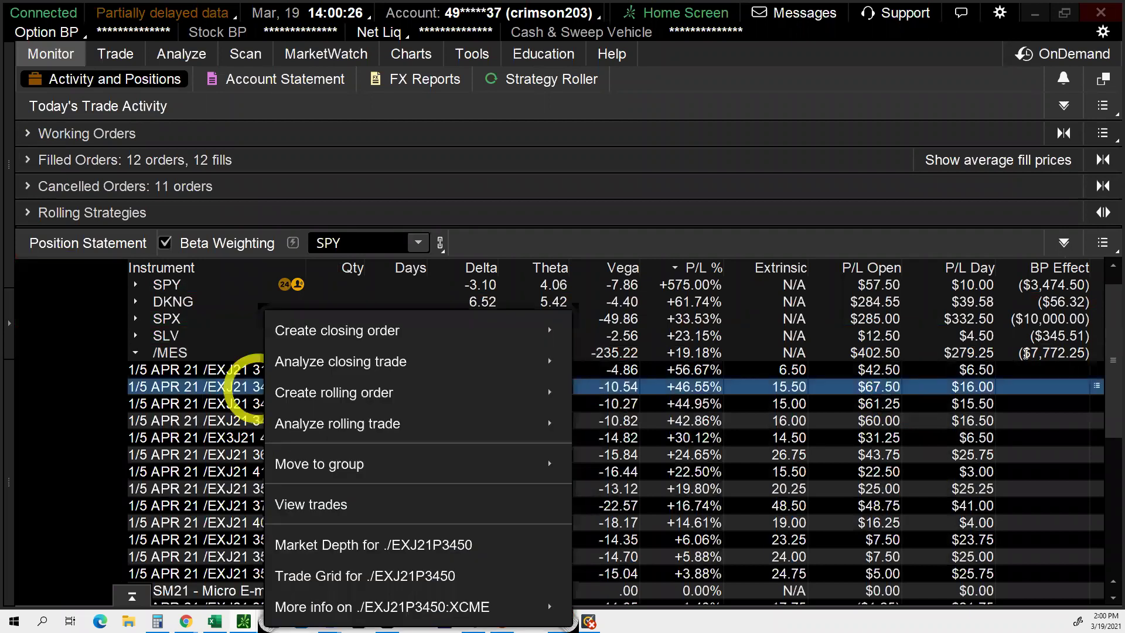
mouse_move(395, 330)
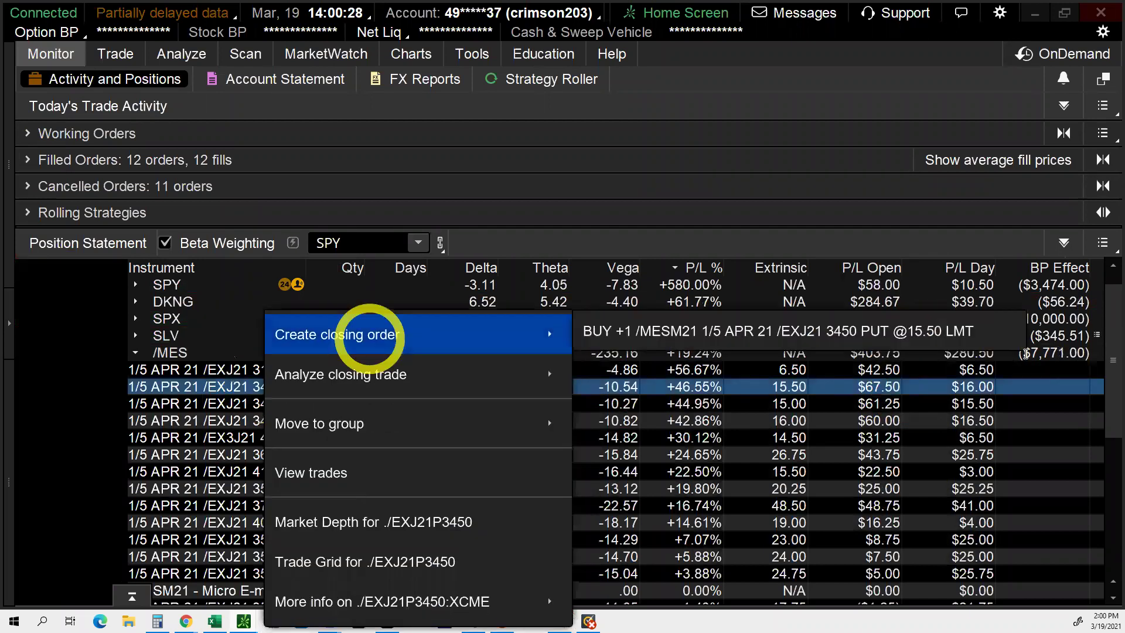
click(680, 324)
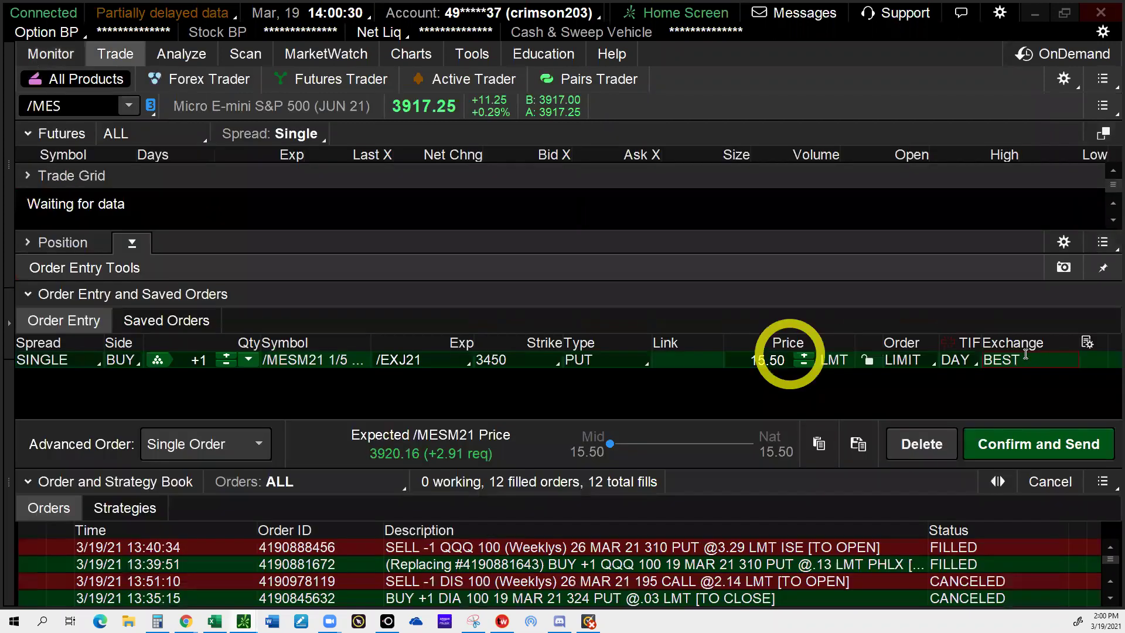
click(1023, 444)
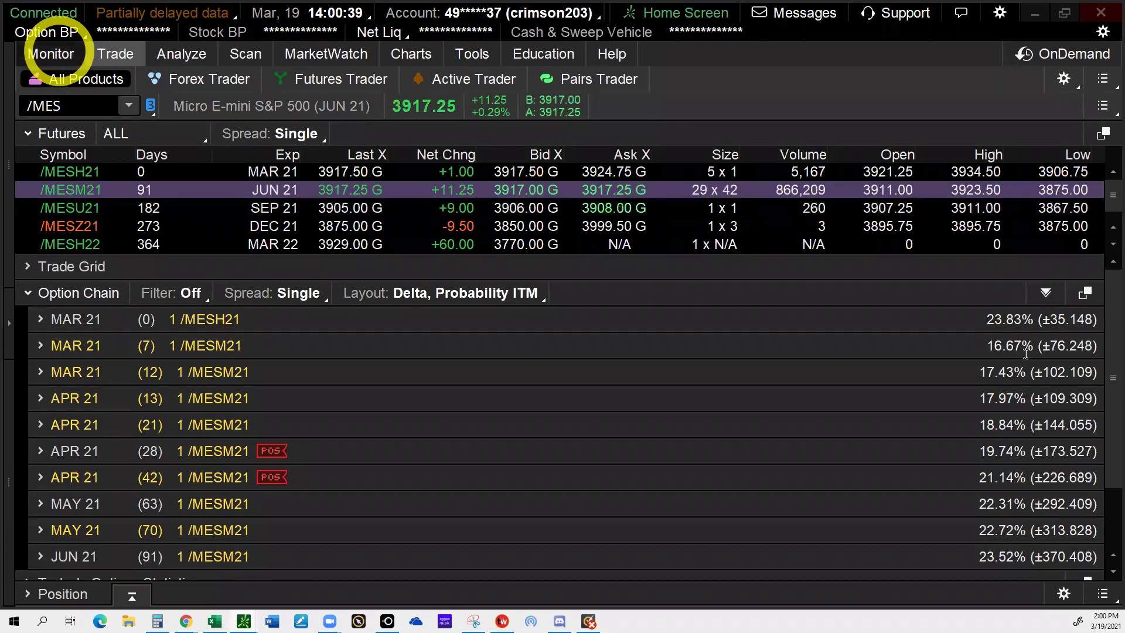
Step: Return to the Micros sheet in Excel, clear the option name of the 3450 P trade in row 51, and set its Current Day Price to 15.50
key(alt+Tab)
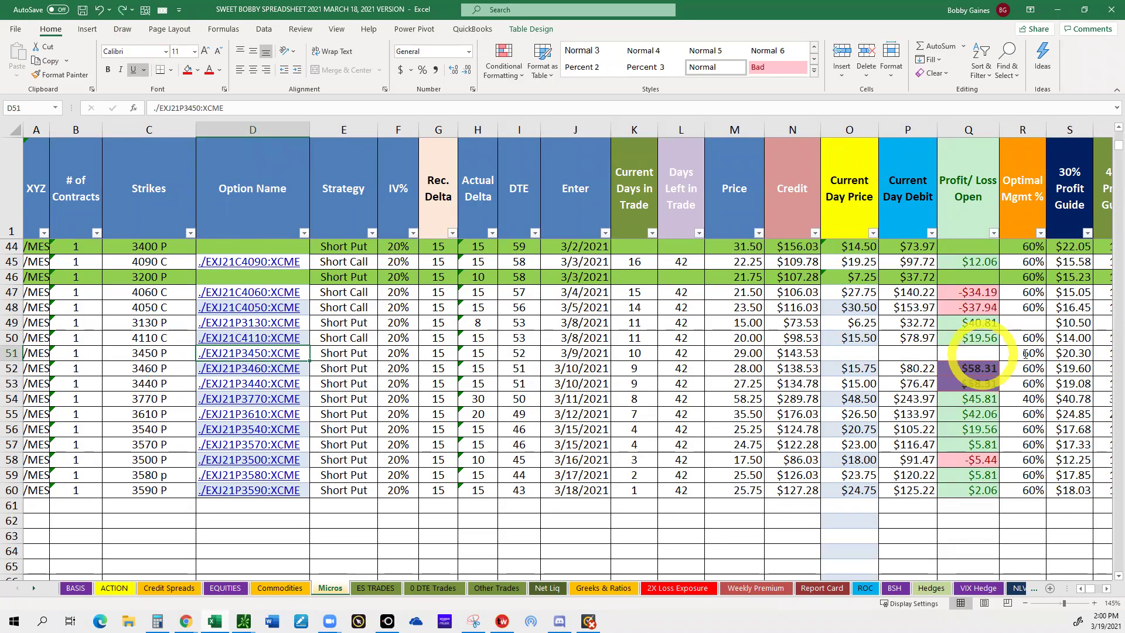
click(978, 353)
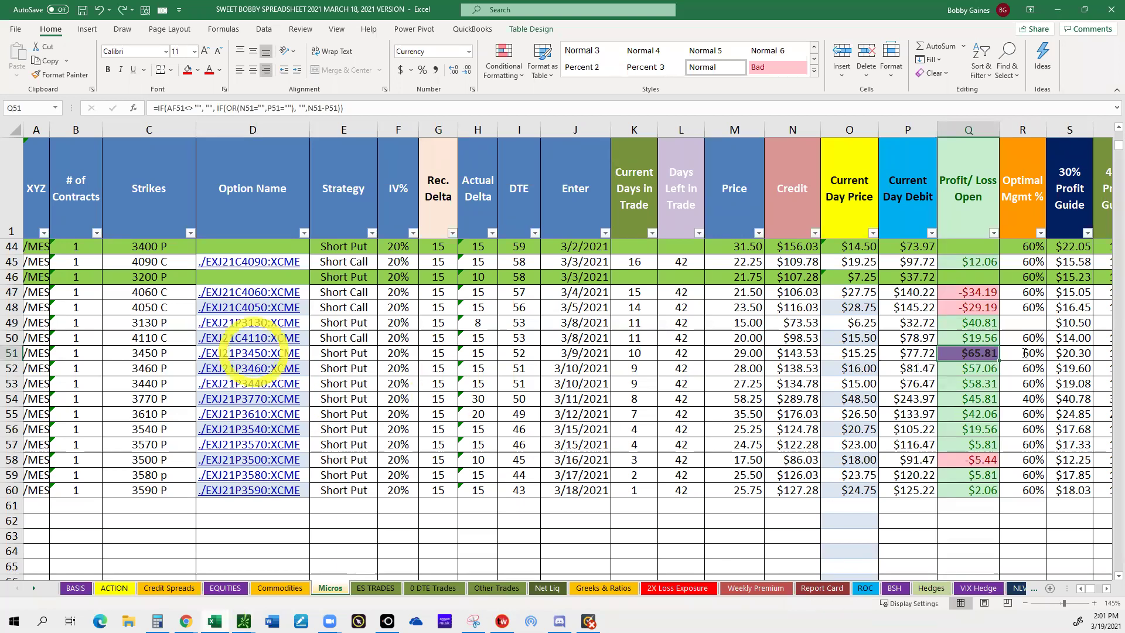
click(849, 352)
text(15.50)
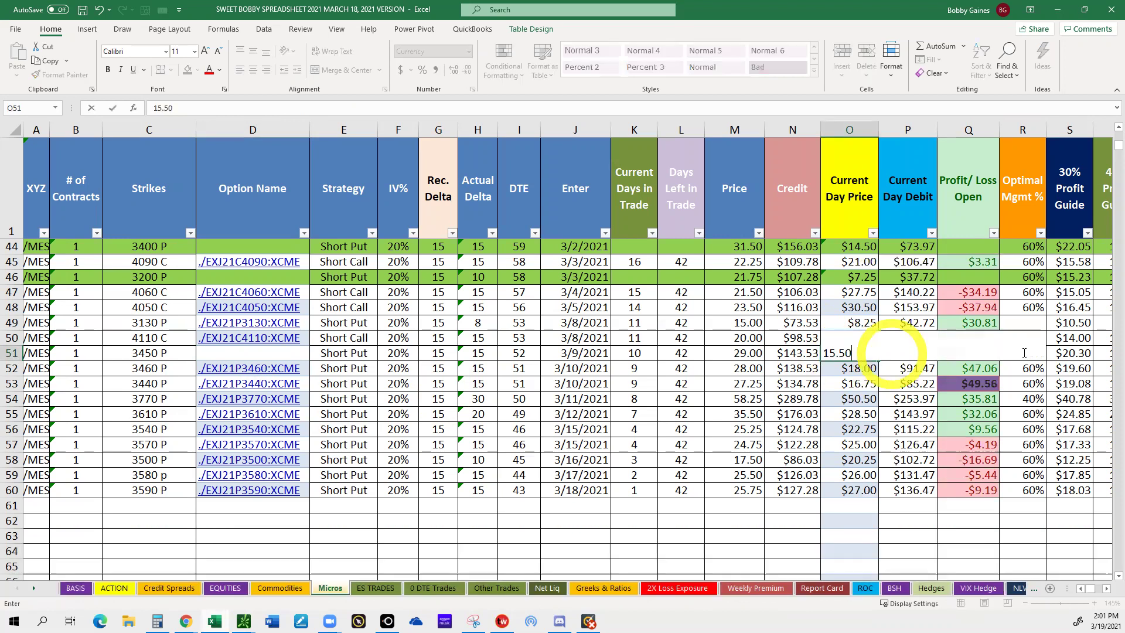
key(F2)
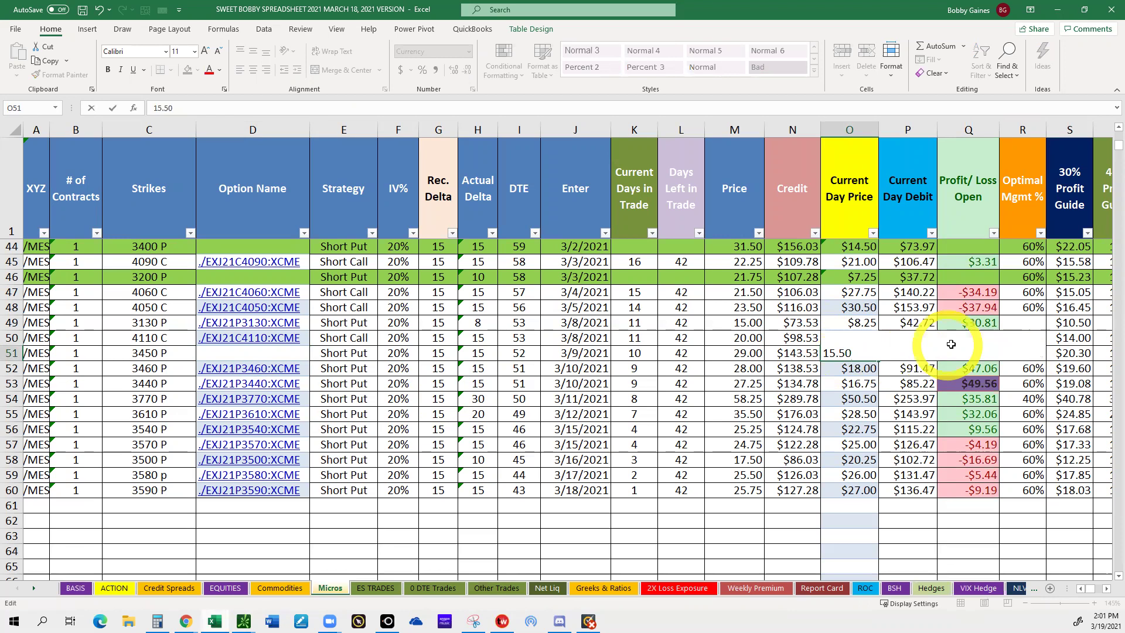
key(Escape)
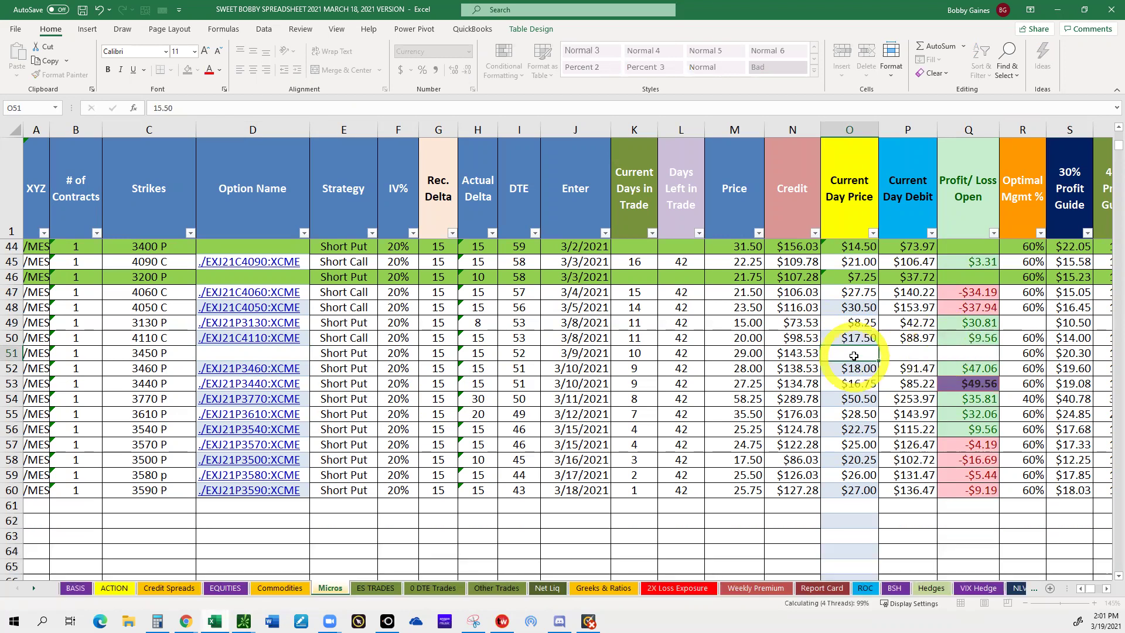
text(15.50)
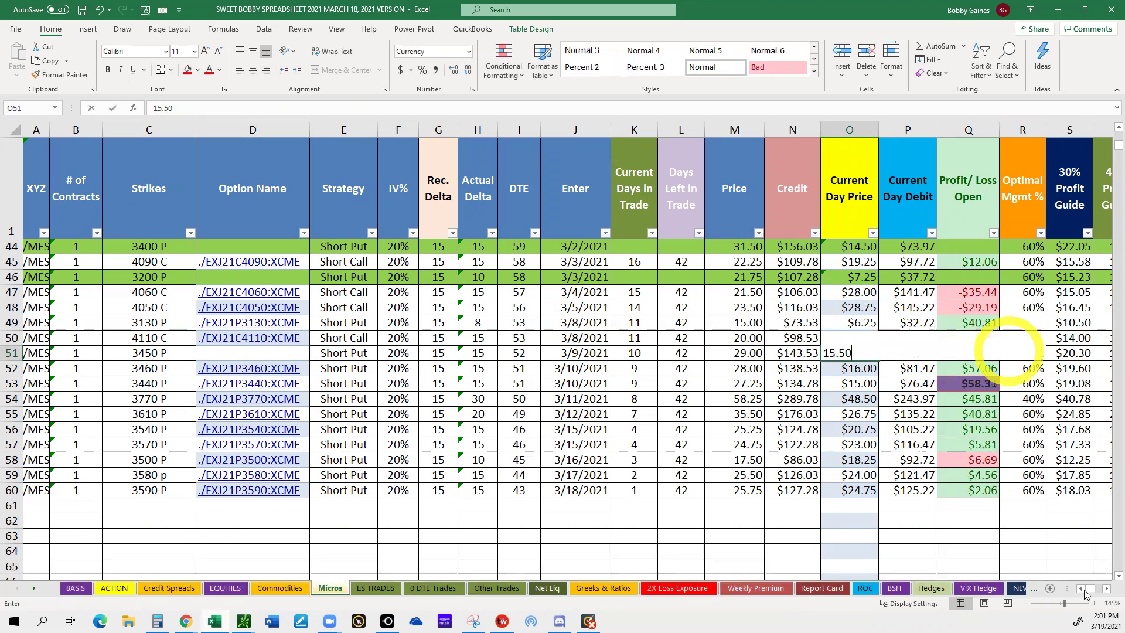
click(1069, 353)
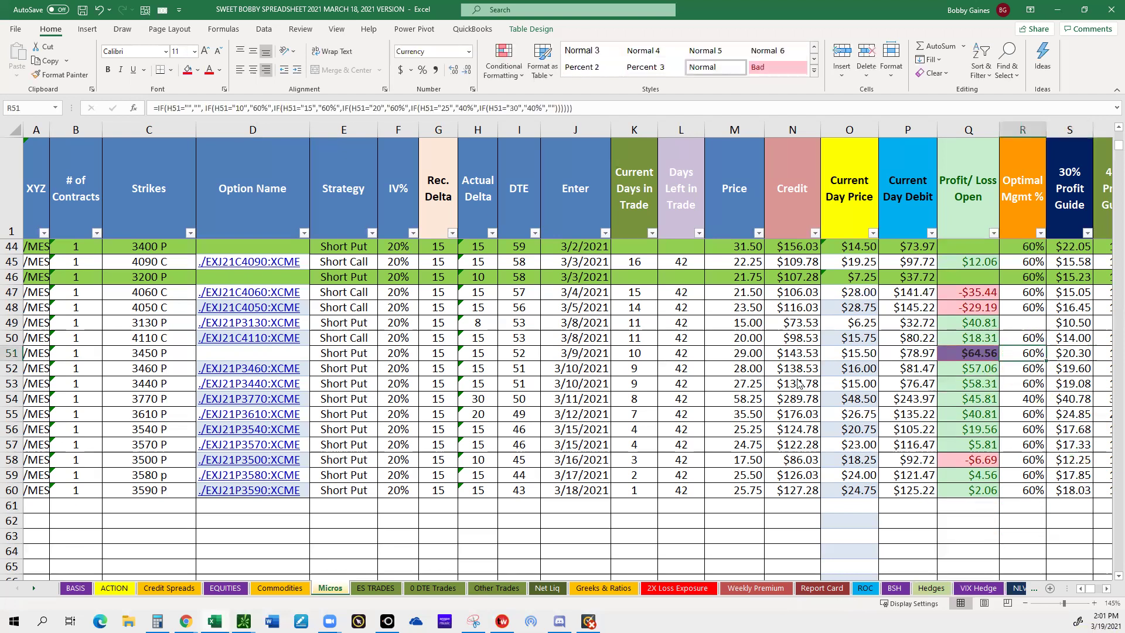
Step: Enter 3/19/21 as the Exit date of the 3450 P trade in row 51
scroll(808, 378, right, 2)
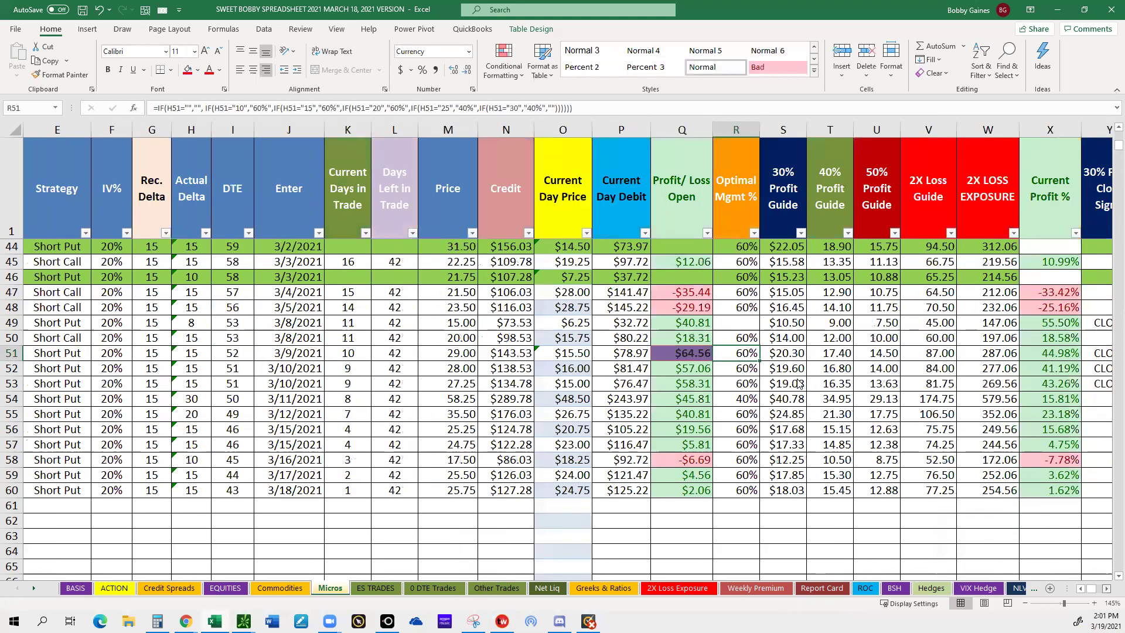
scroll(799, 383, right, 1)
scroll(799, 383, right, 2)
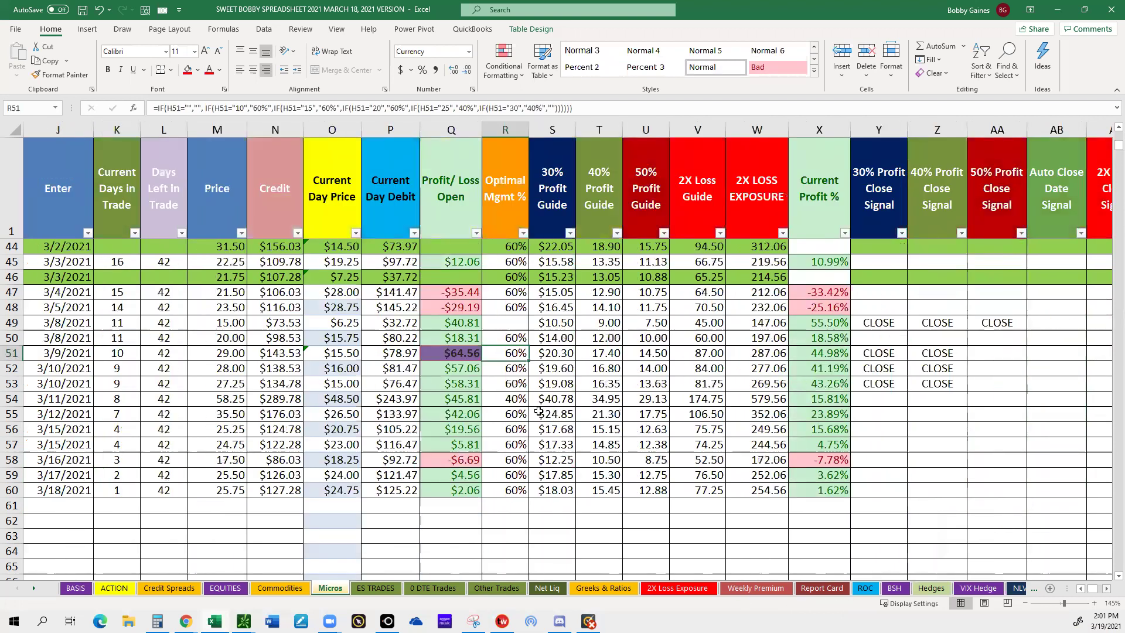
scroll(538, 411, right, 2)
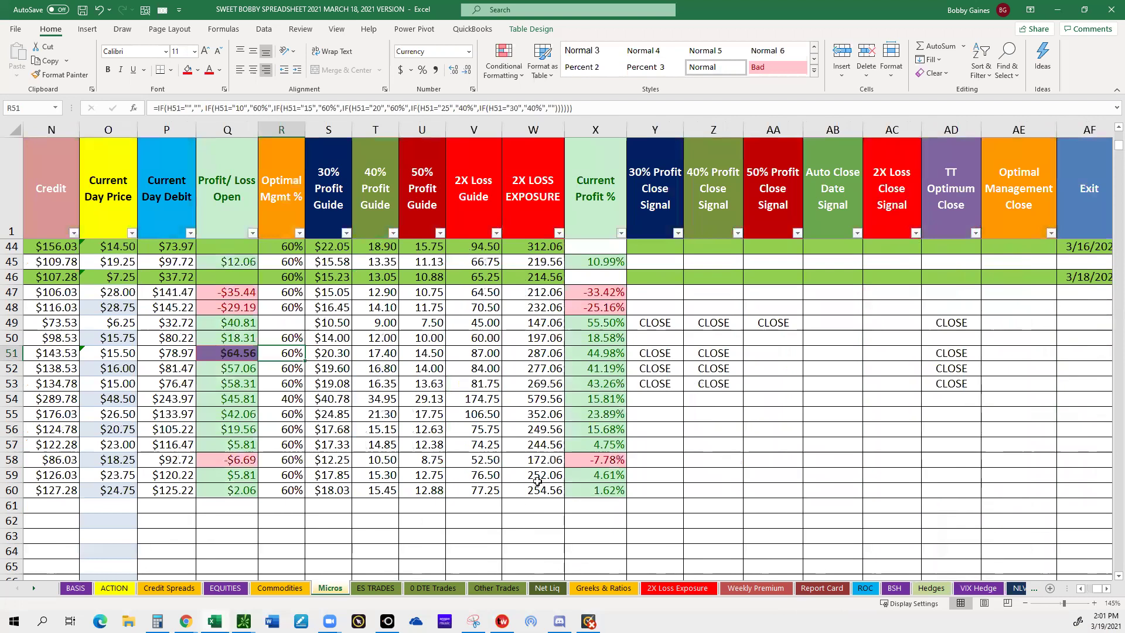
scroll(537, 481, right, 8)
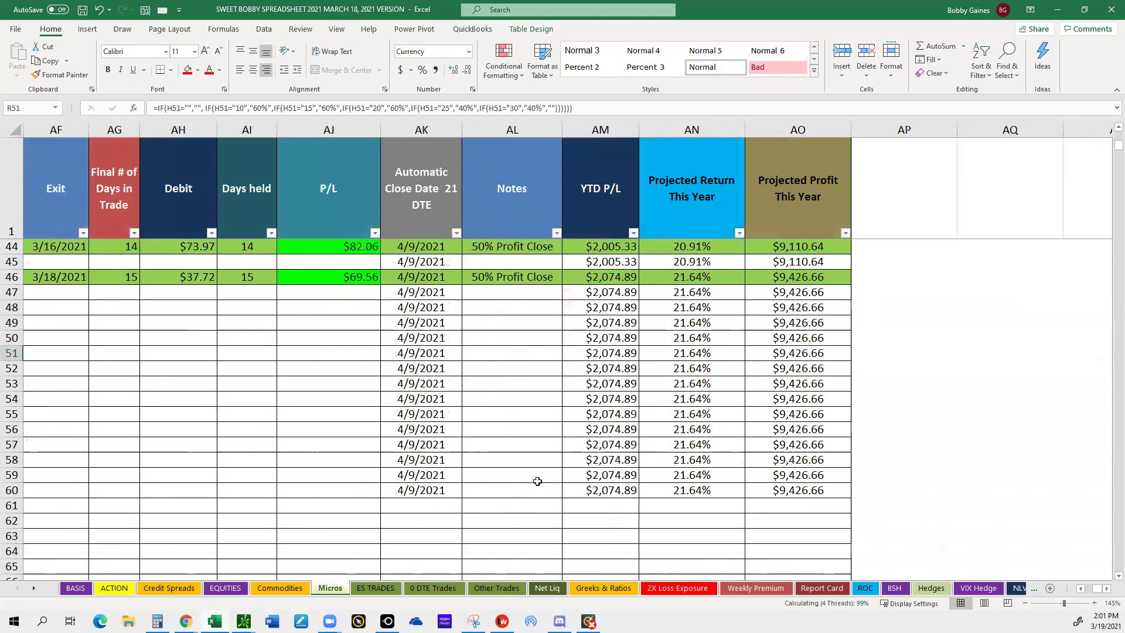
scroll(537, 481, left, 1)
scroll(534, 428, left, 5)
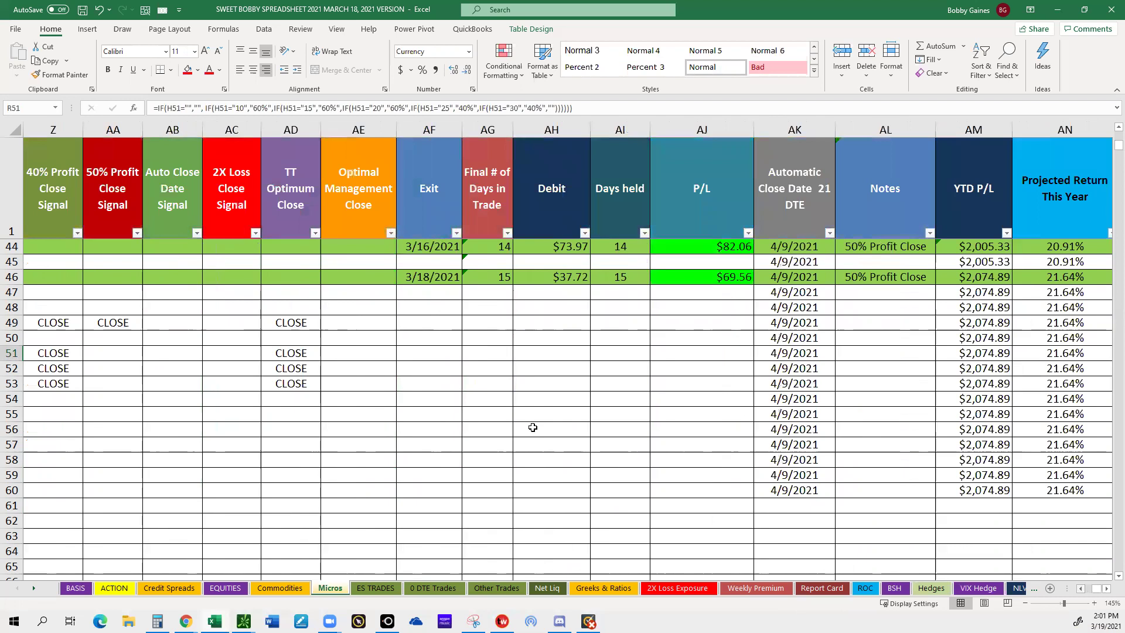
scroll(532, 428, left, 3)
scroll(533, 428, left, 1)
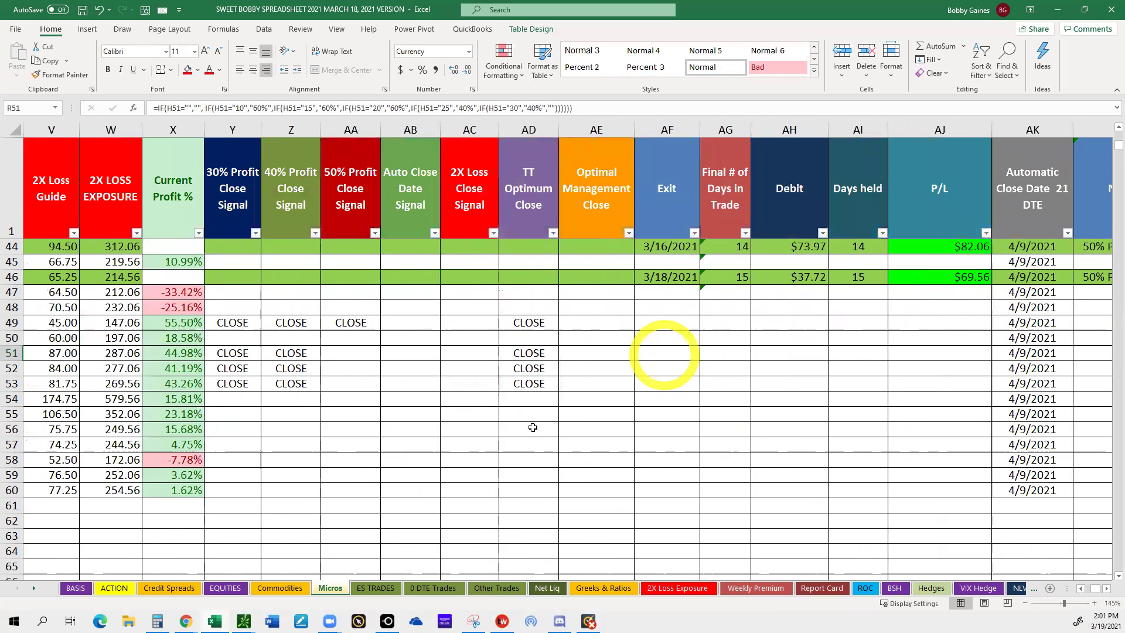
click(665, 353)
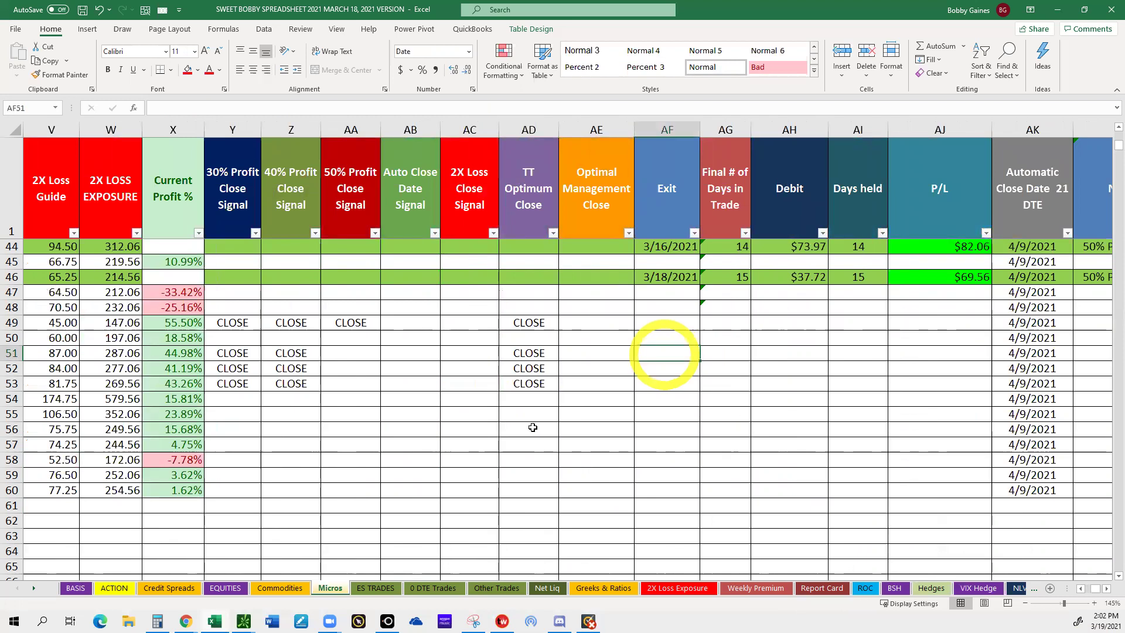
text(3/19/2)
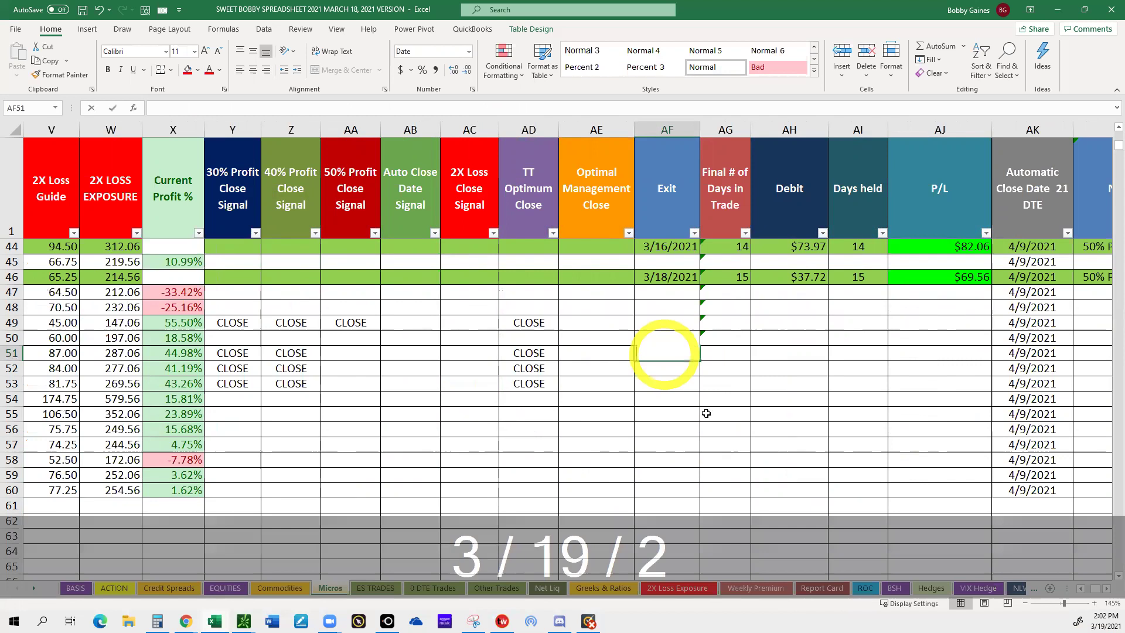
text(1)
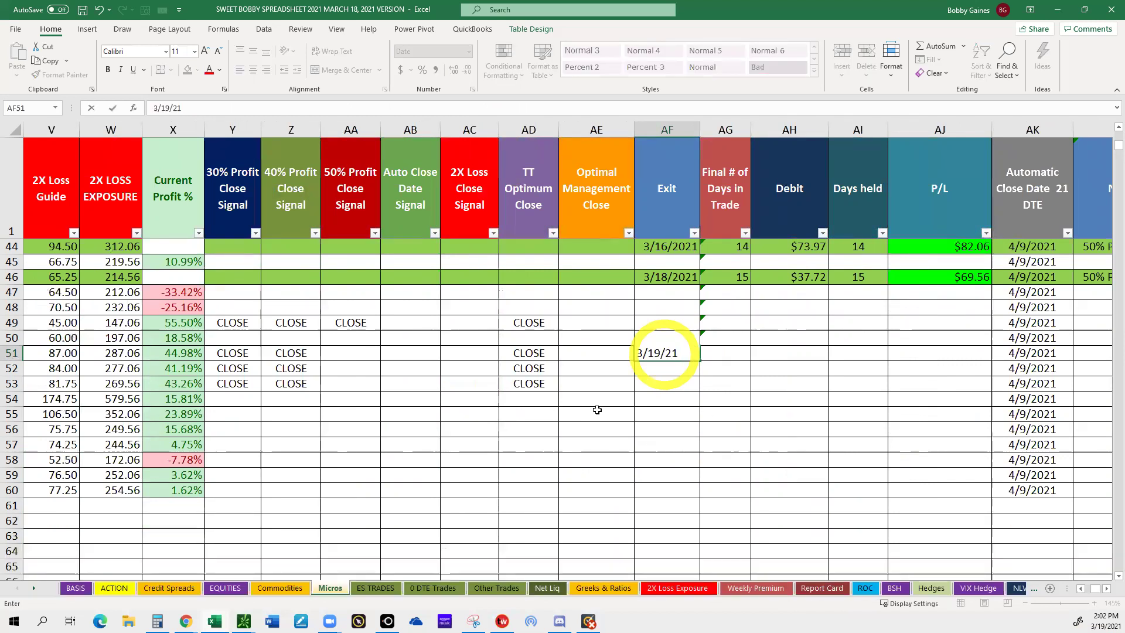
key(Return)
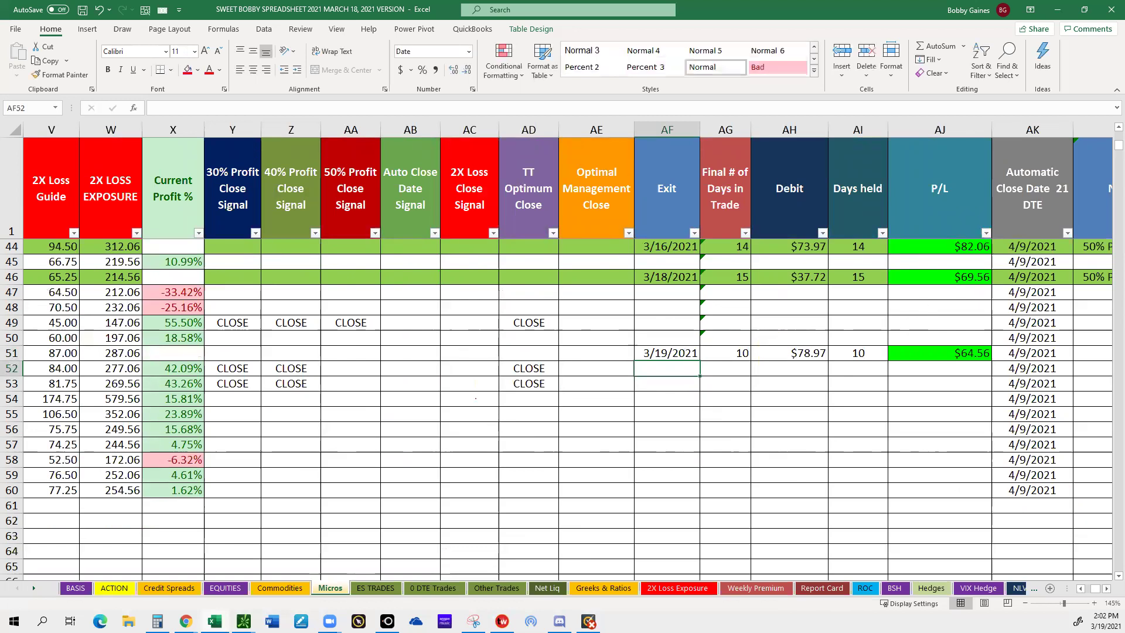
Step: Set the Notes entry of row 51 to 40% Profit Close
scroll(905, 414, right, 3)
click(823, 352)
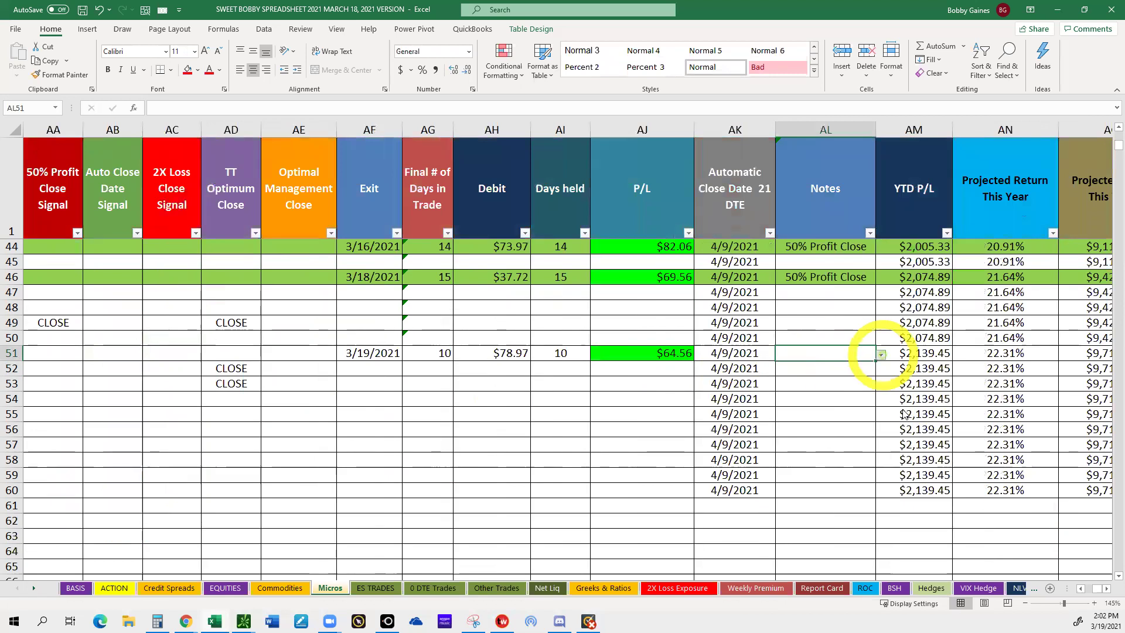
click(881, 355)
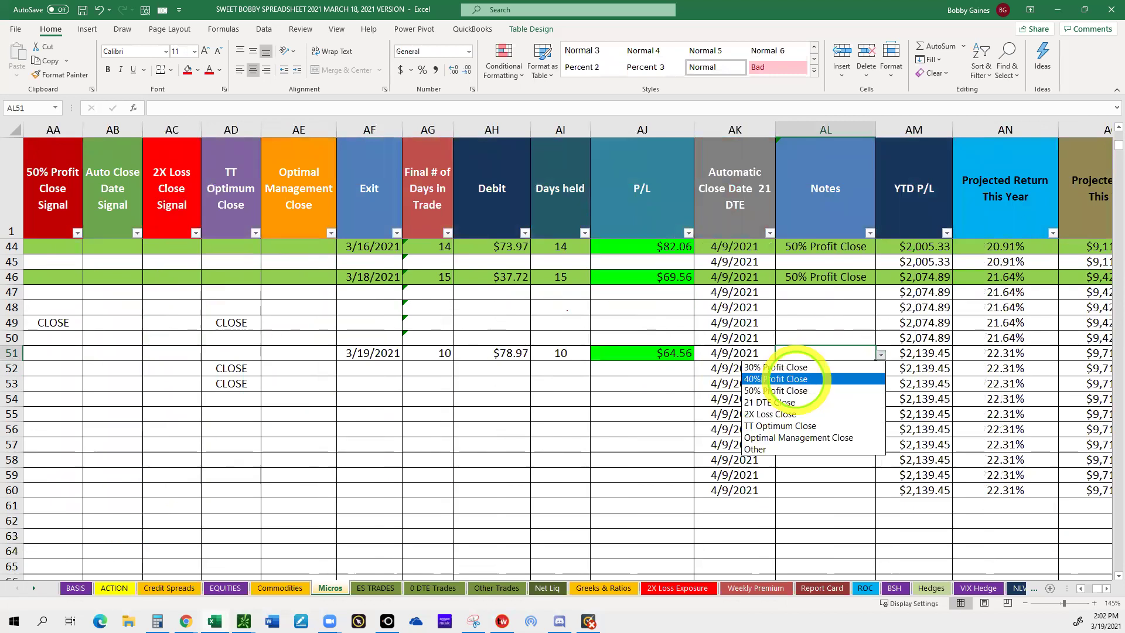
click(792, 379)
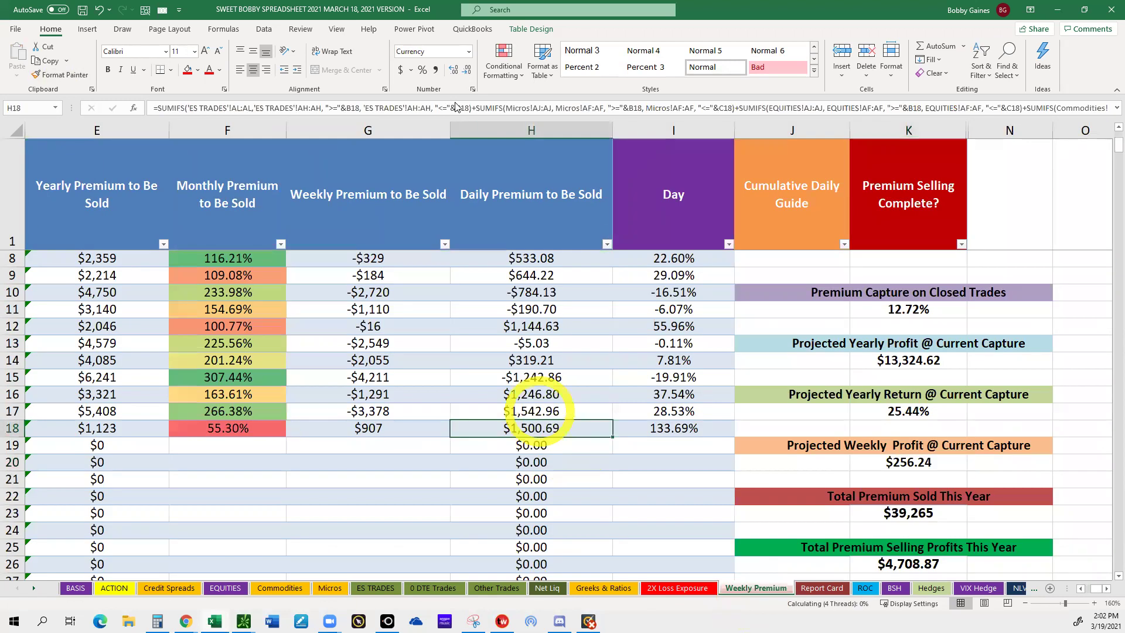
Step: Examine the Profit (Loss) During Week figures in rows 17 and 18 of the Weekly Premium sheet
click(536, 411)
click(536, 428)
scroll(542, 431, up, 1)
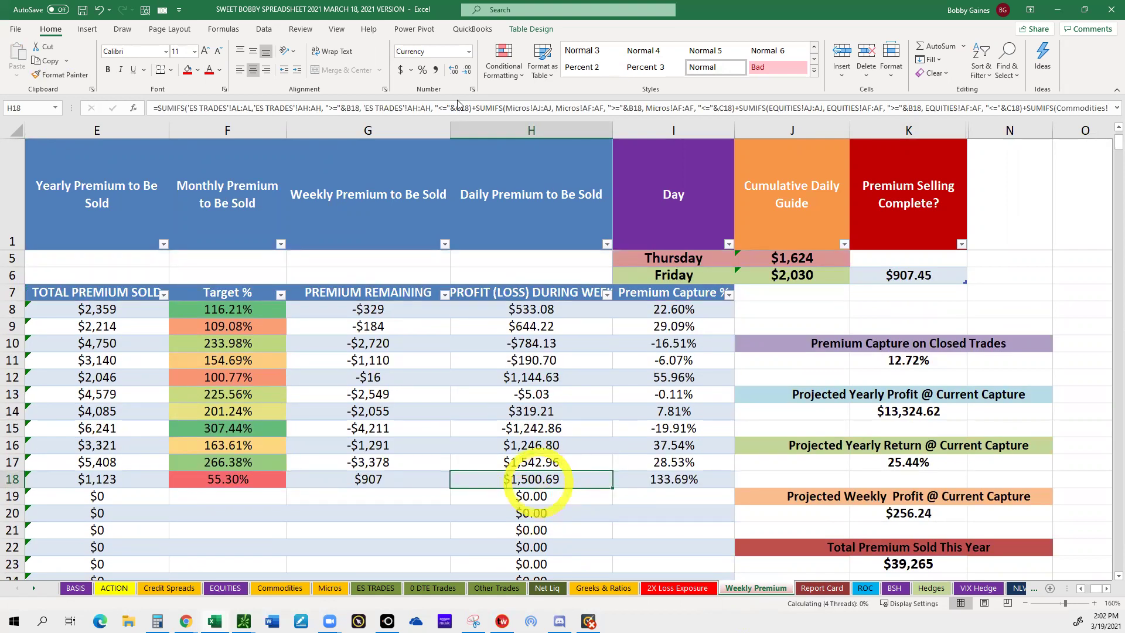
scroll(538, 481, down, 1)
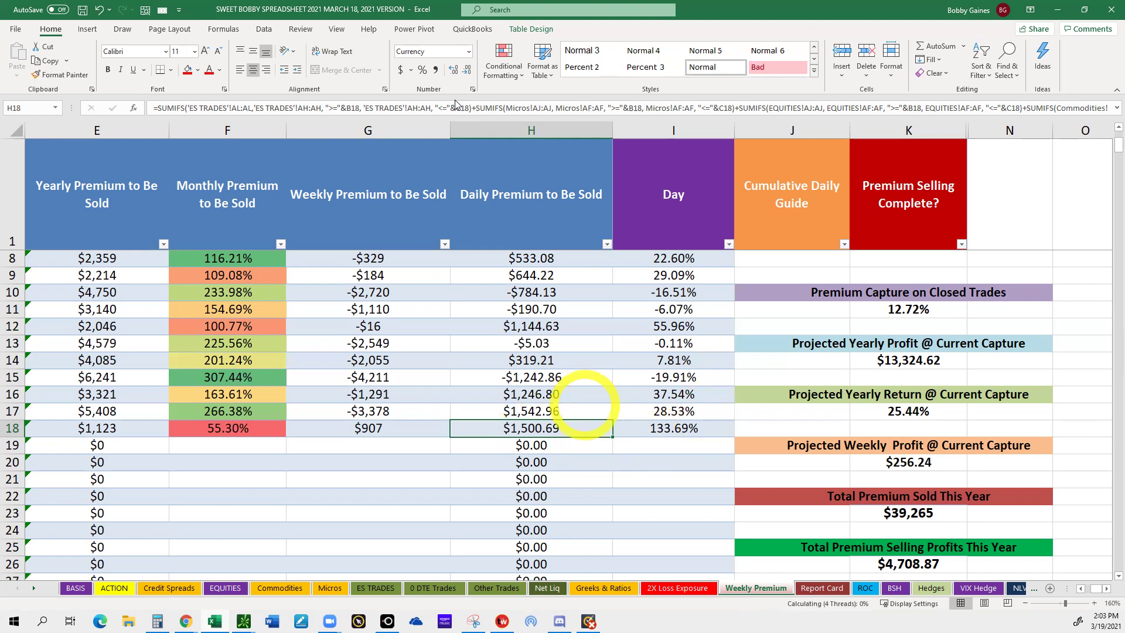
Step: Compare the premium capture, projected profit and total profit figures on the Weekly Premium sheet with the earlier screenshot in Snipping Tool
click(120, 428)
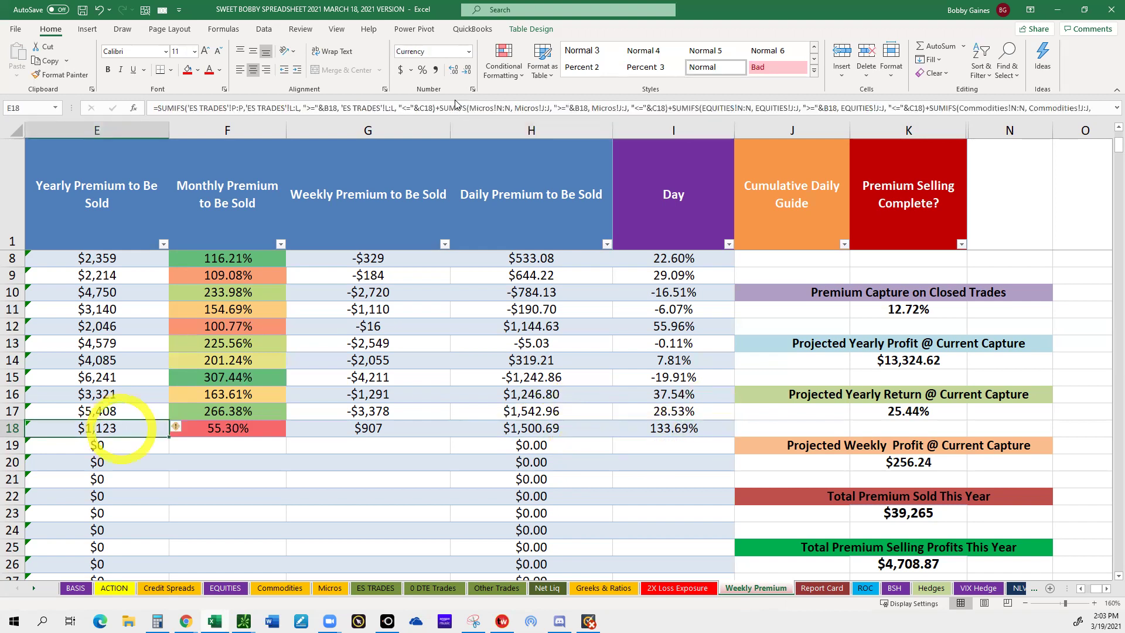
key(alt+Tab)
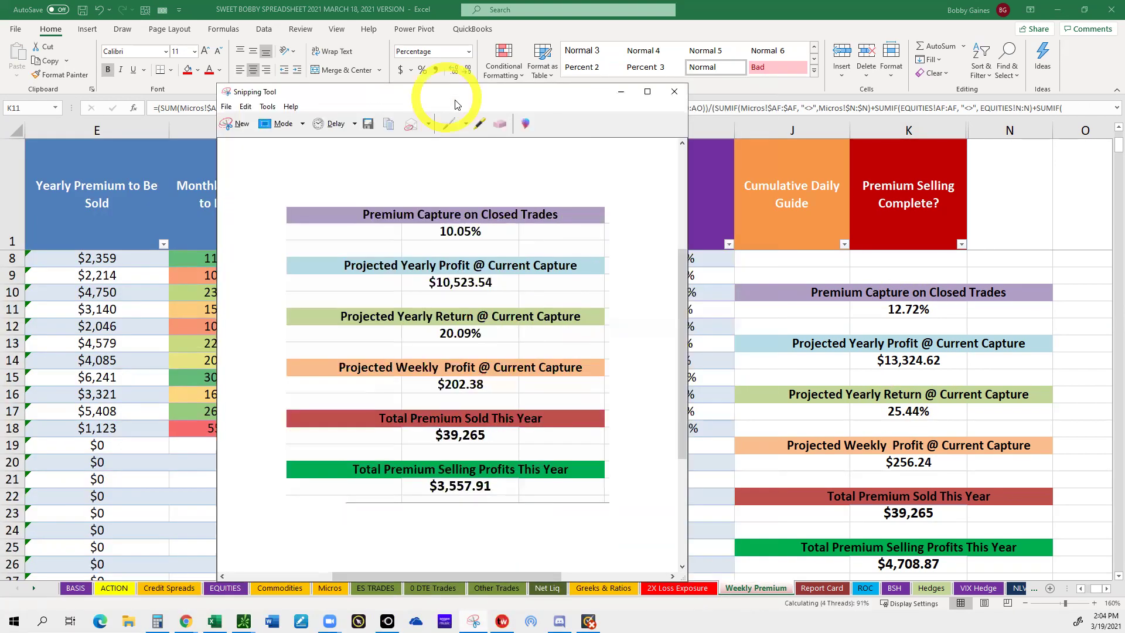
drag(451, 100, 472, 82)
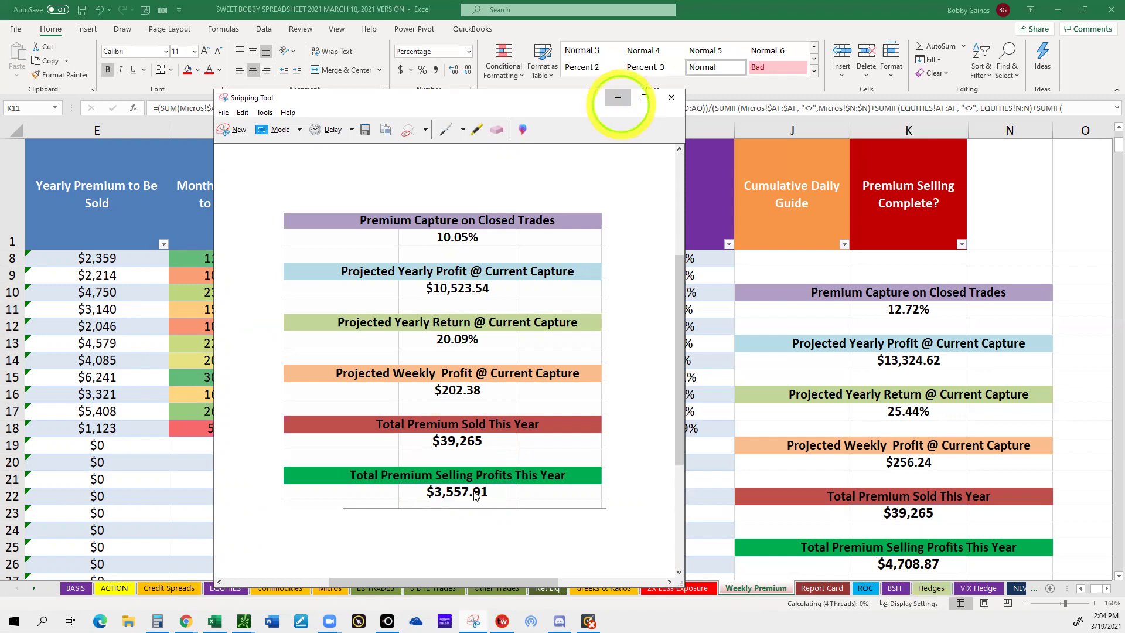
click(618, 98)
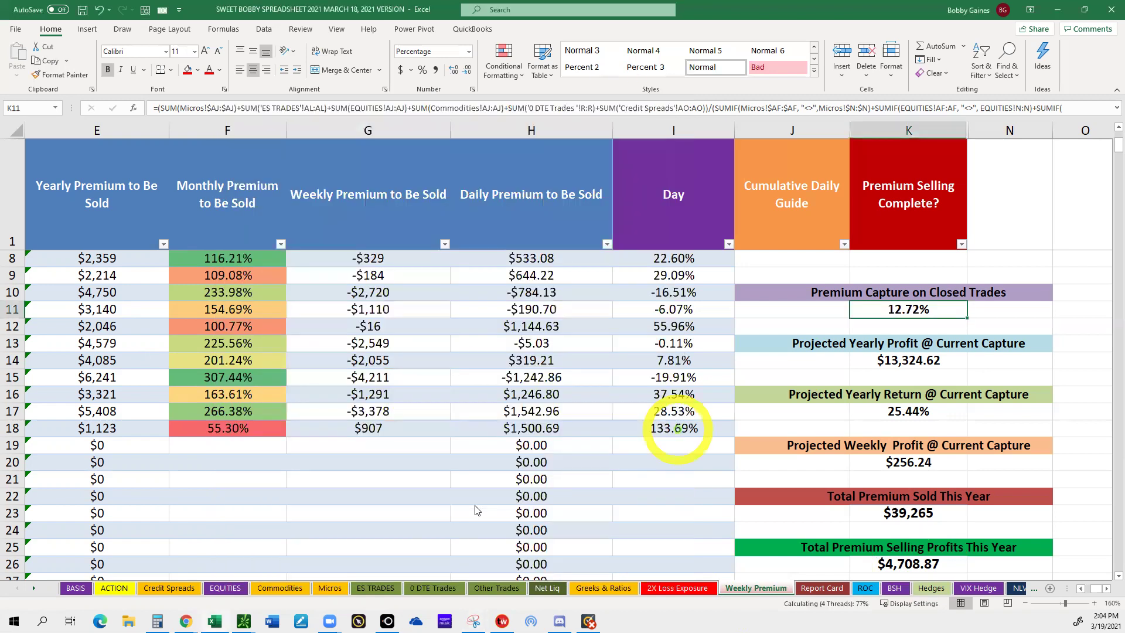
click(677, 429)
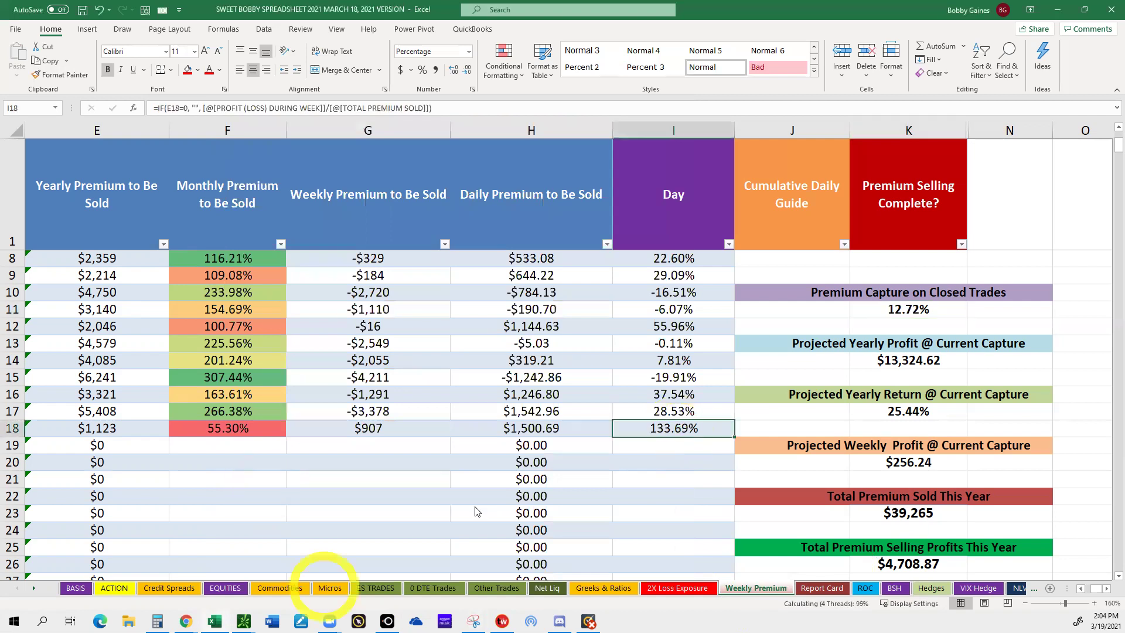
Step: Switch to thinkorswim, collapse the Futures section, and review the /MES positions in the position statement before collapsing them
click(244, 621)
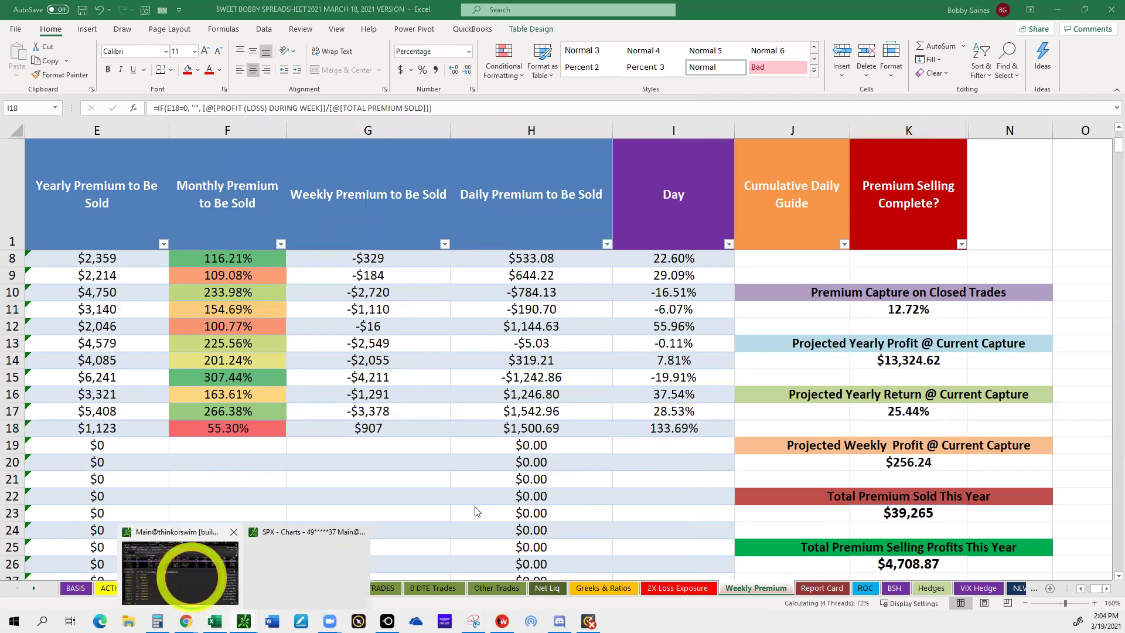
click(180, 577)
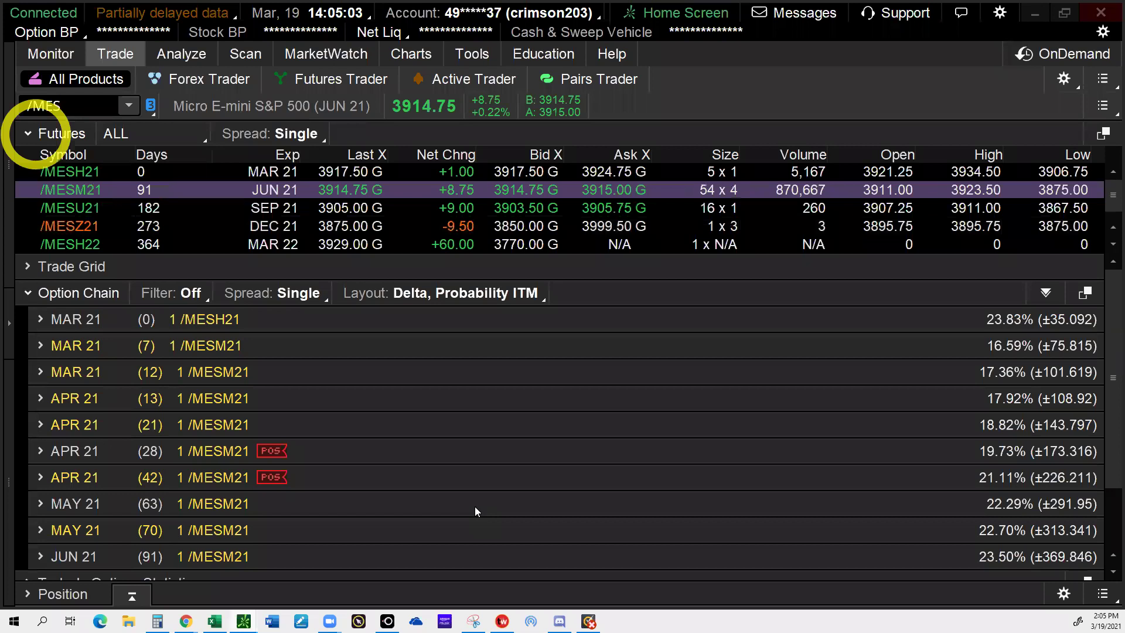
click(35, 134)
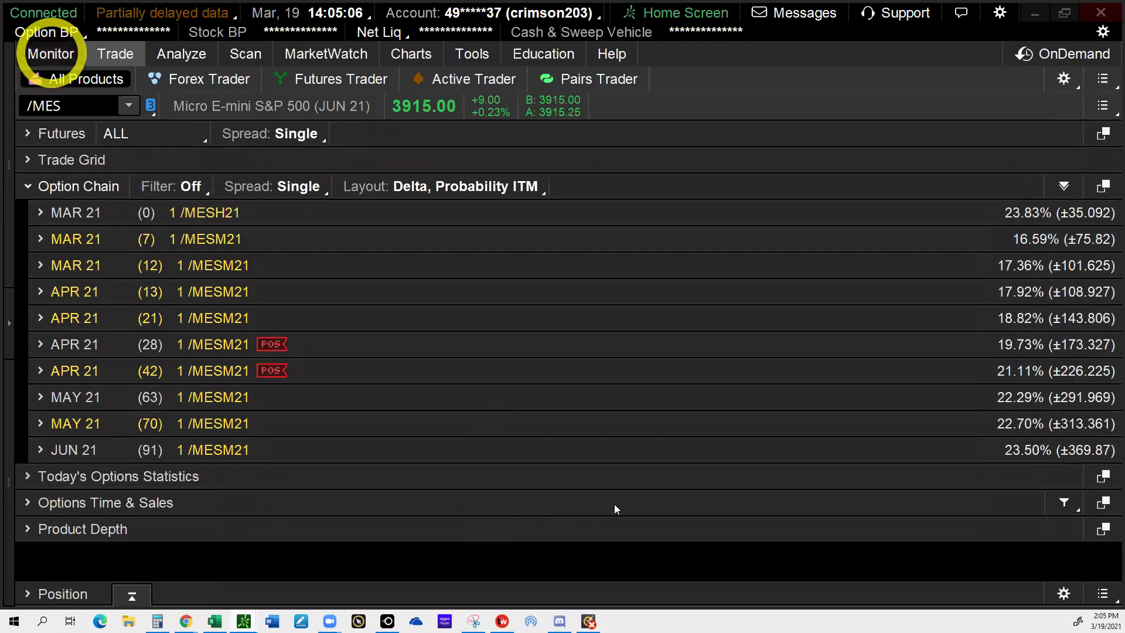
click(51, 53)
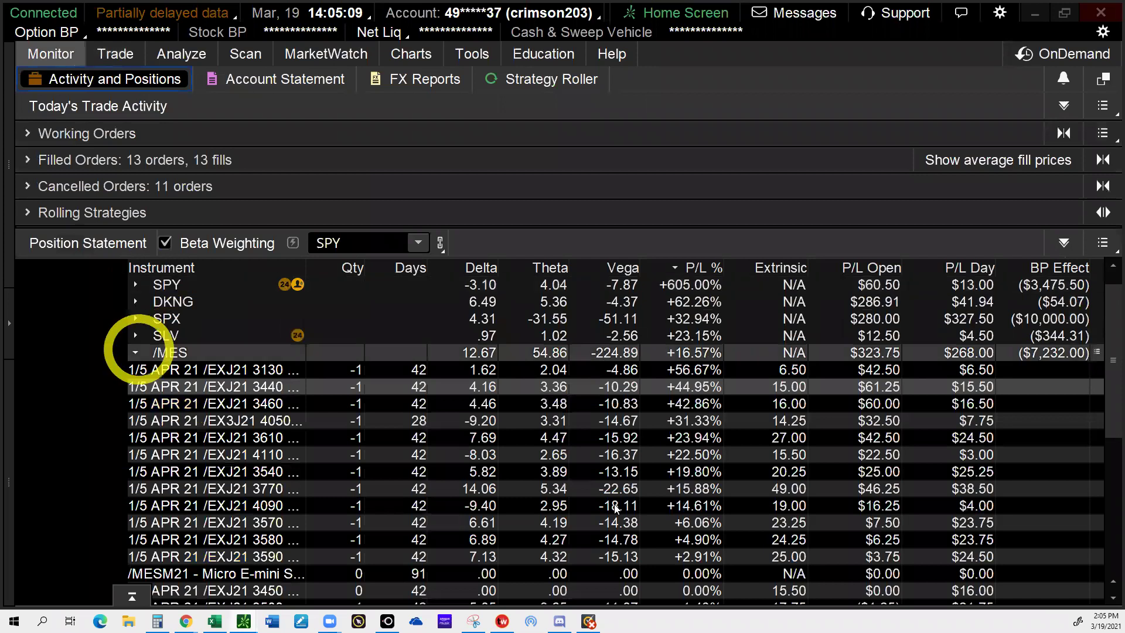
click(135, 352)
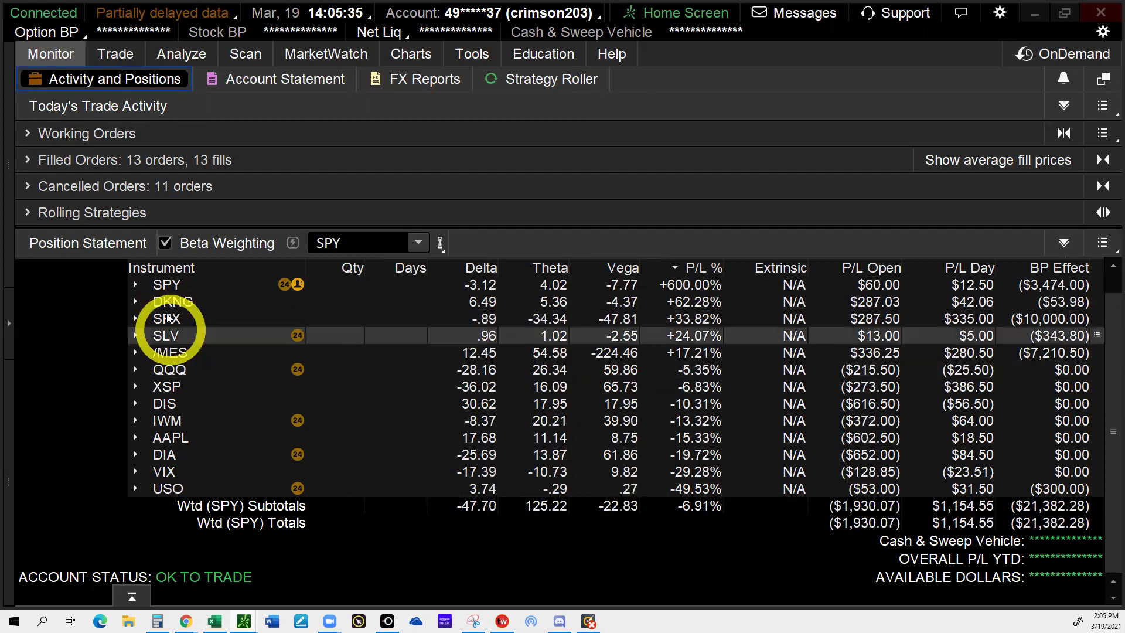
Step: Expand the SPX position, examine the profit and loss of its weekly option legs, and collapse it again
click(167, 318)
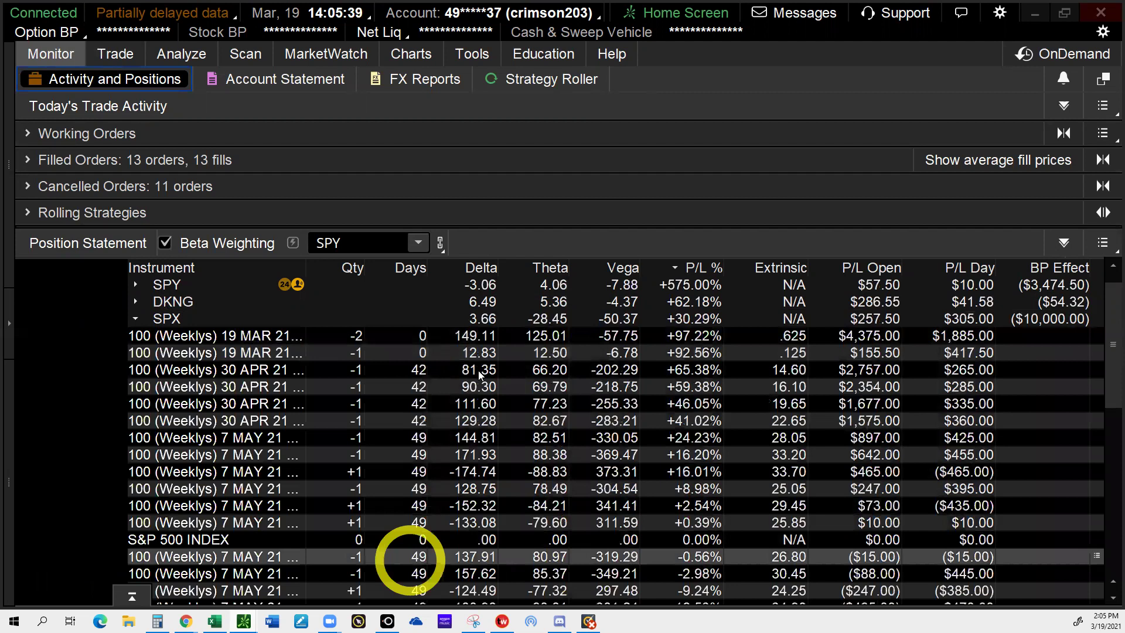
scroll(479, 375, down, 1)
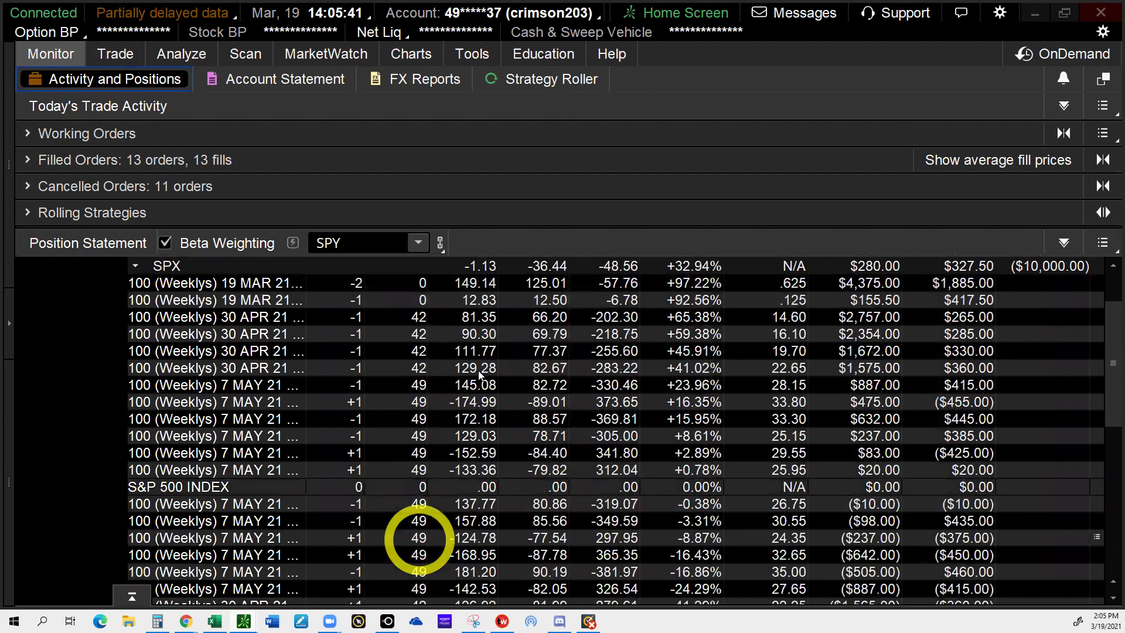
scroll(479, 375, down, 5)
scroll(479, 375, up, 1)
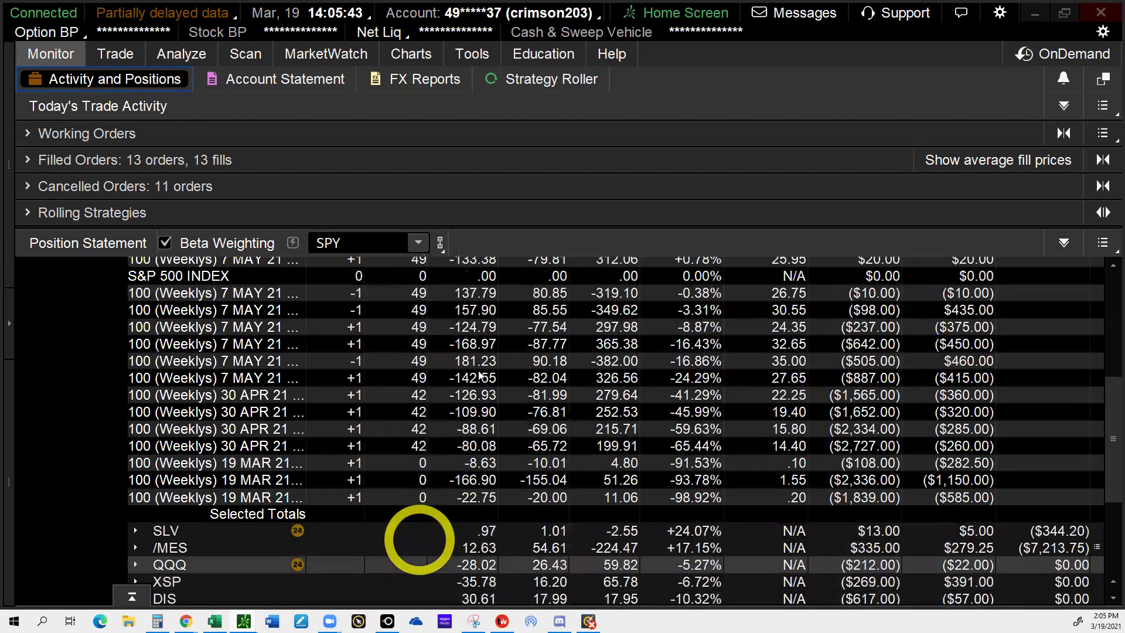
click(406, 495)
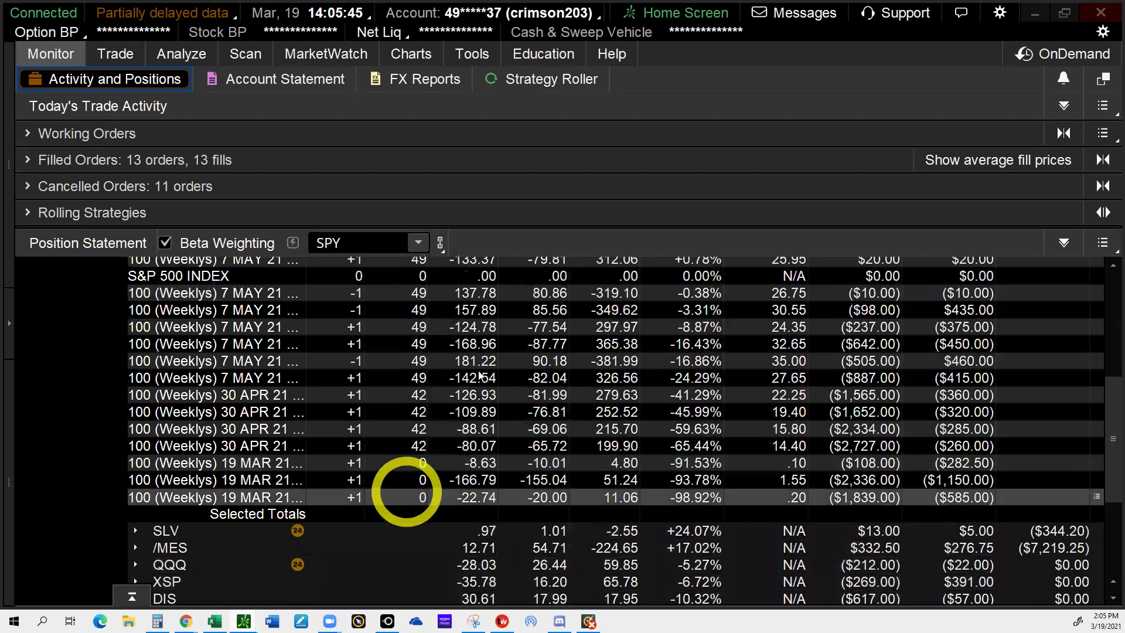
scroll(480, 375, up, 2)
scroll(479, 374, up, 4)
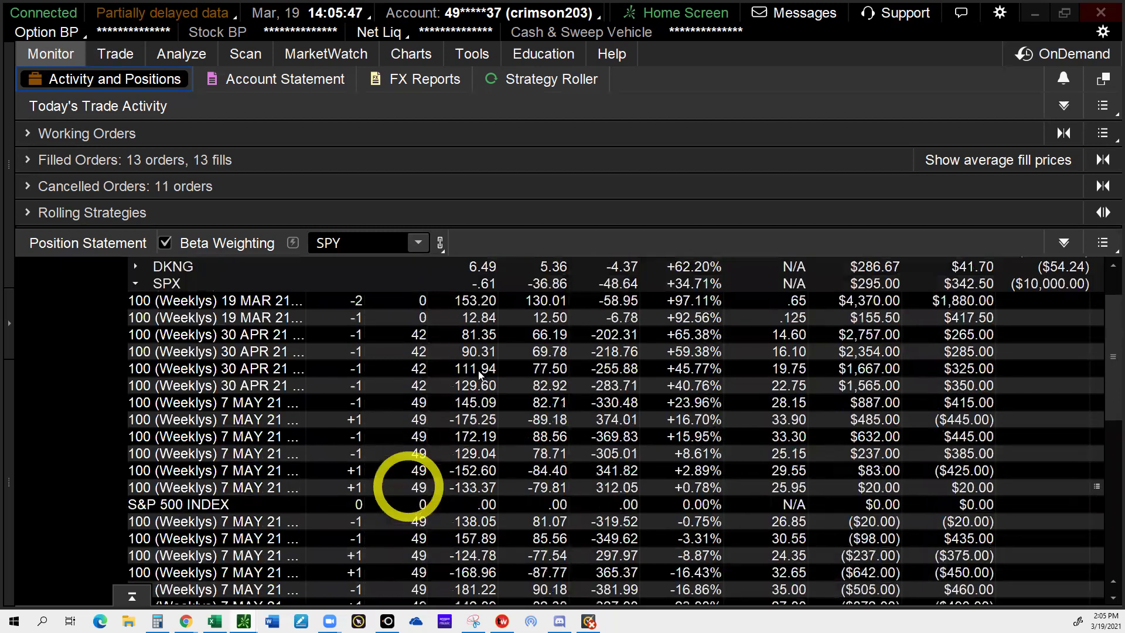
key(Left)
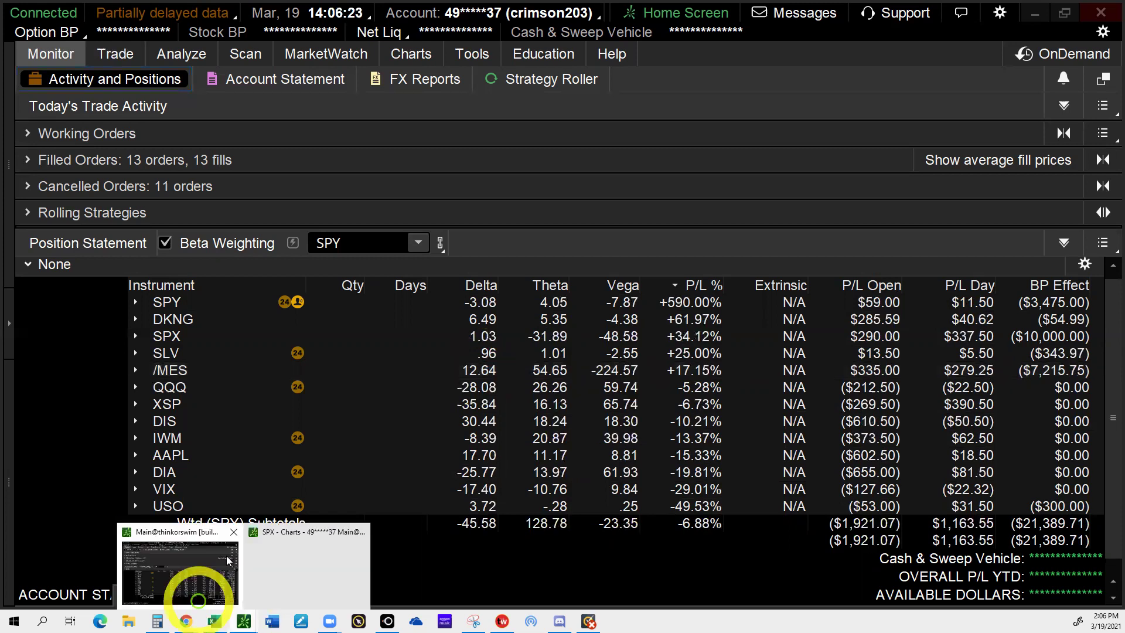
Step: Examine the SPY beta-weighted delta and theta of the individual positions and their subtotals in the position statement
click(552, 524)
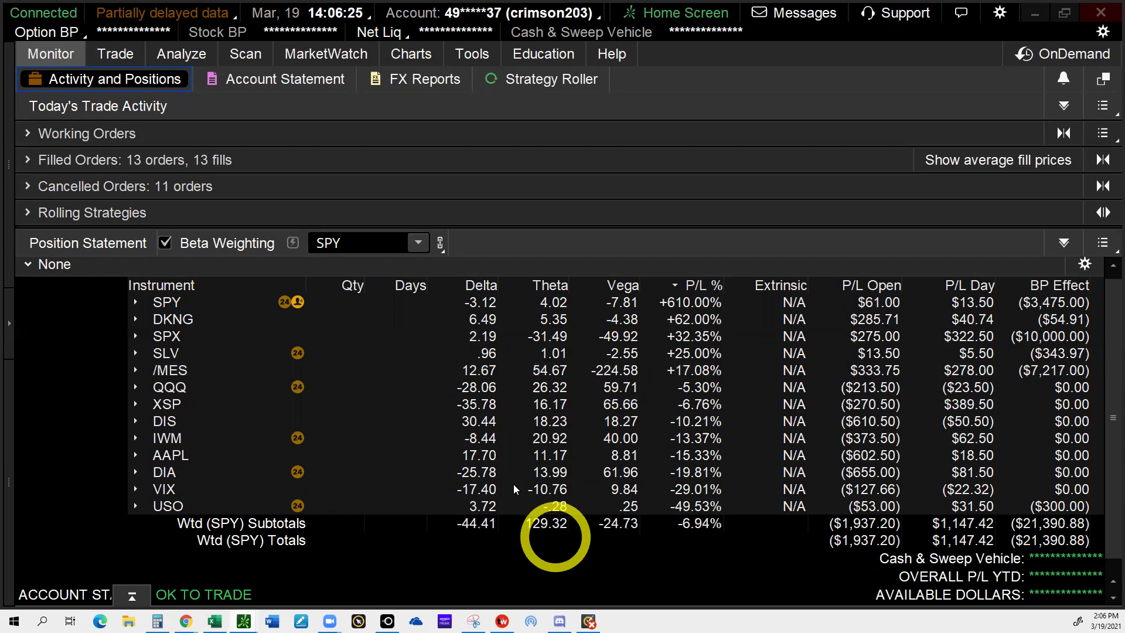
click(472, 421)
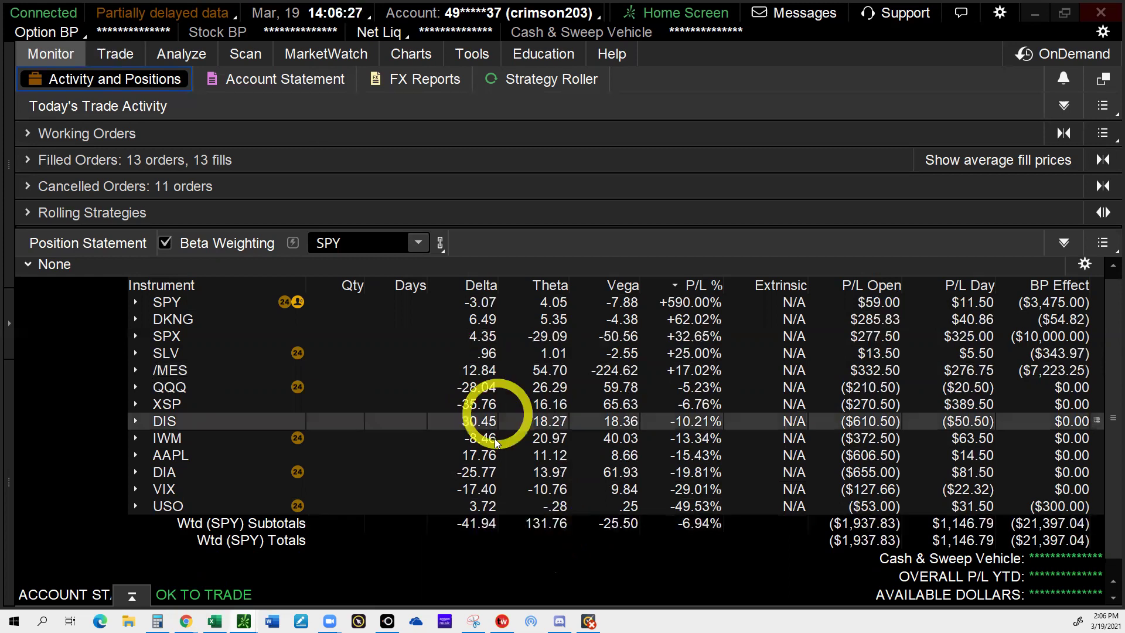
click(471, 403)
click(469, 375)
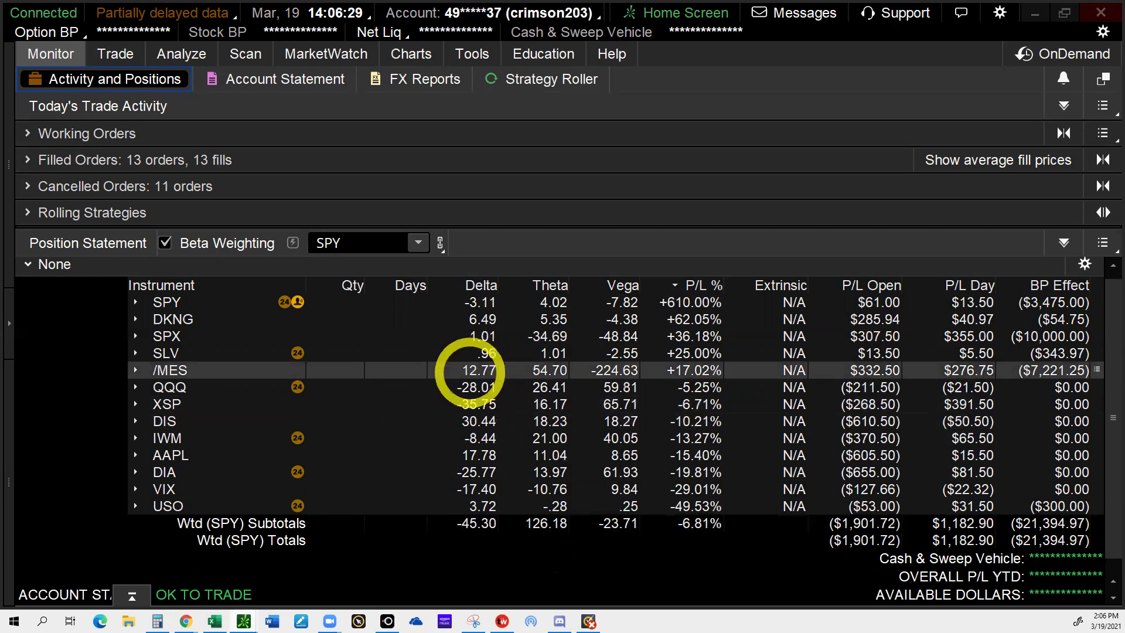
click(473, 621)
click(475, 457)
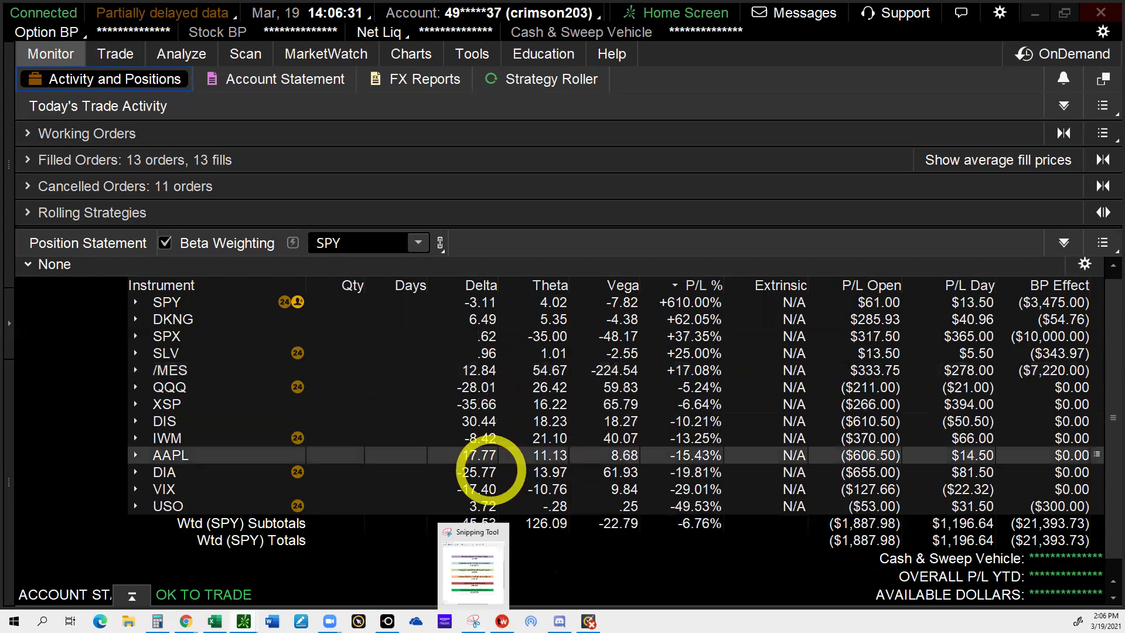
click(245, 620)
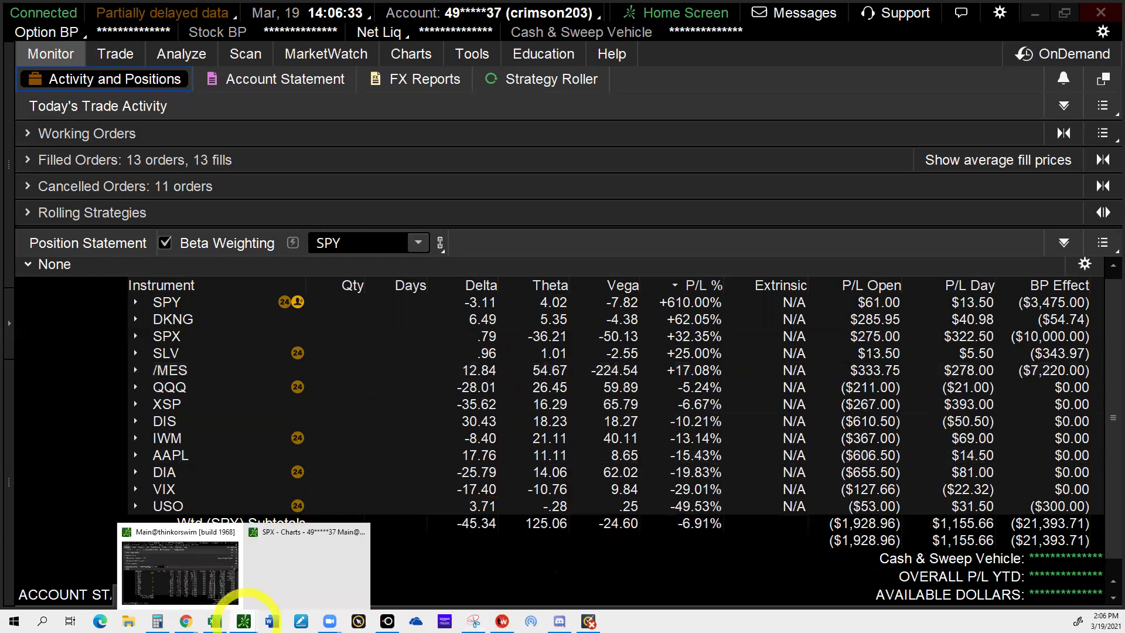
click(476, 404)
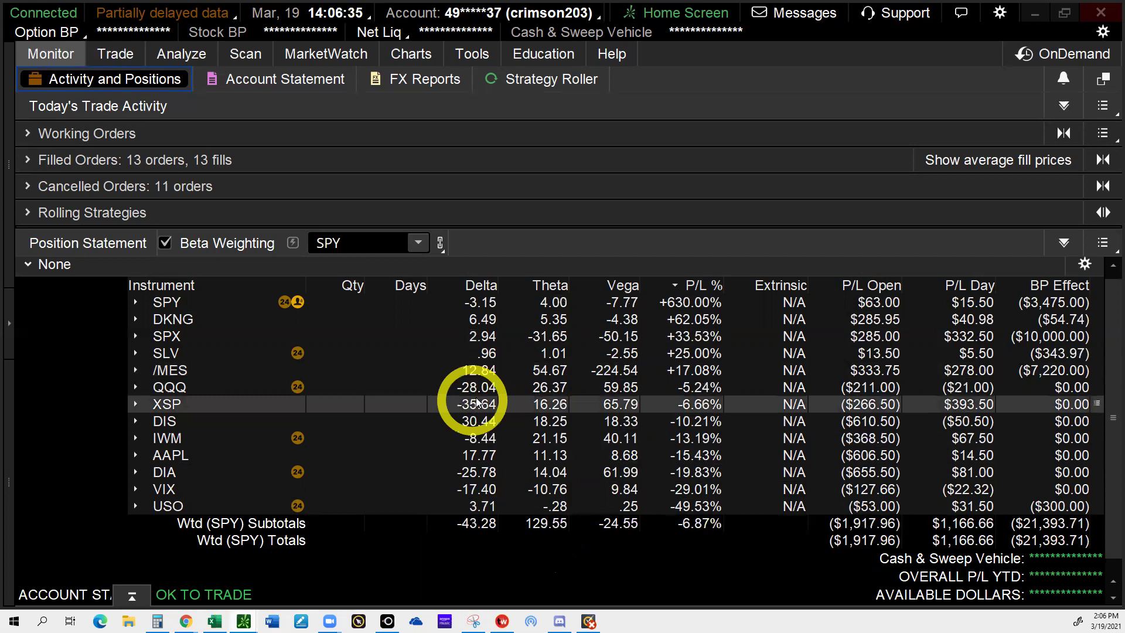
click(476, 353)
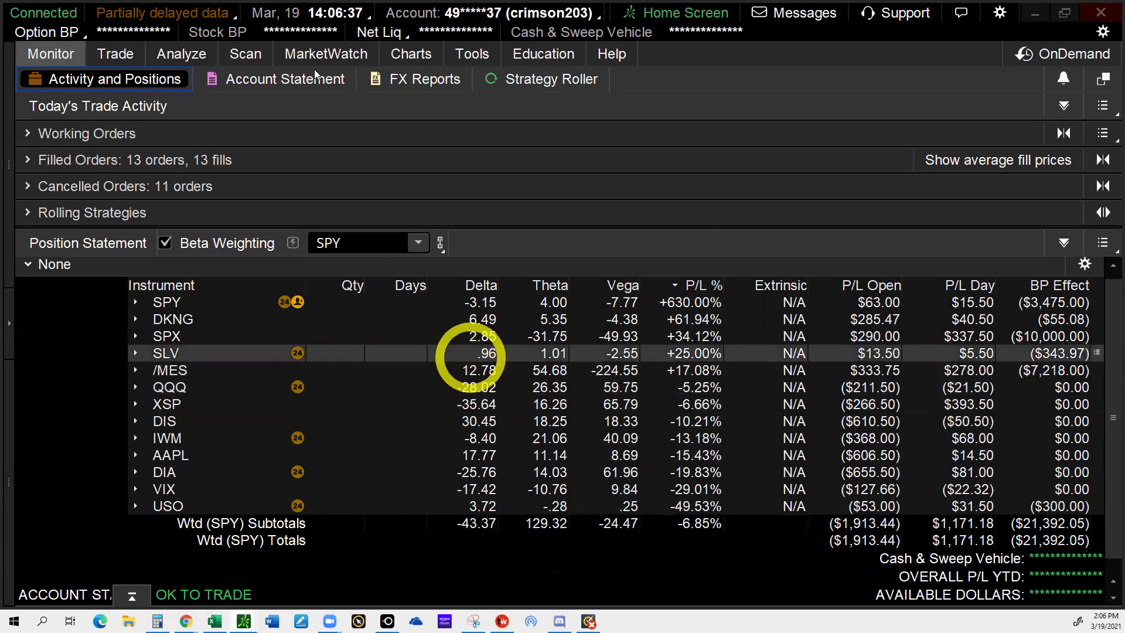
Step: Check the /ES intraday charts and expand the 42-day APR 21 expiration in the /MES option chain
click(411, 54)
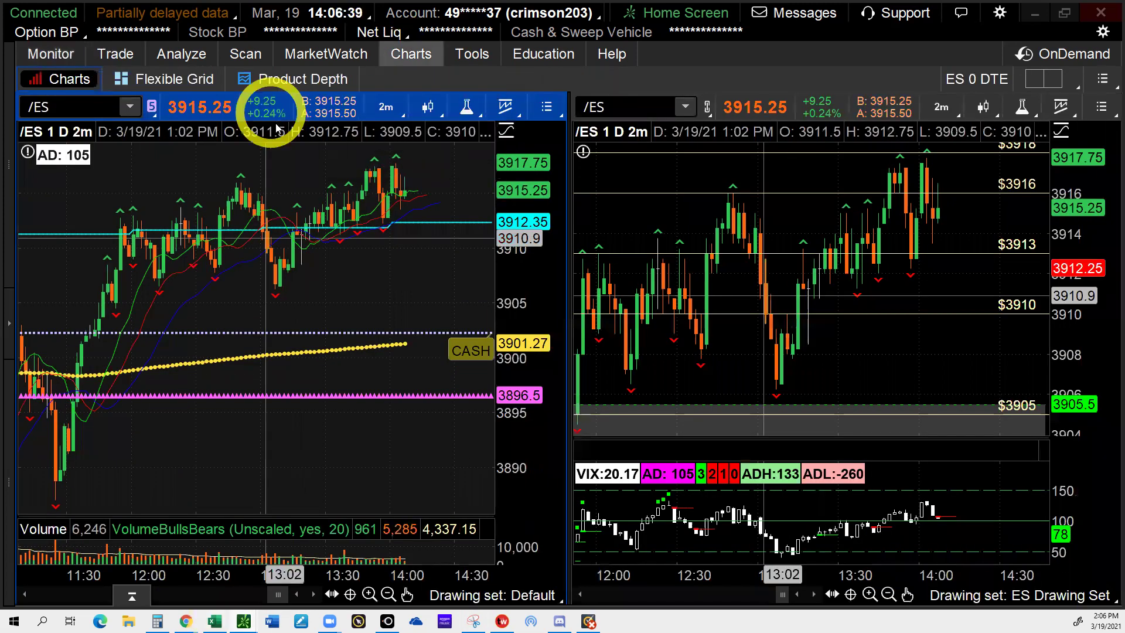
mouse_move(277, 127)
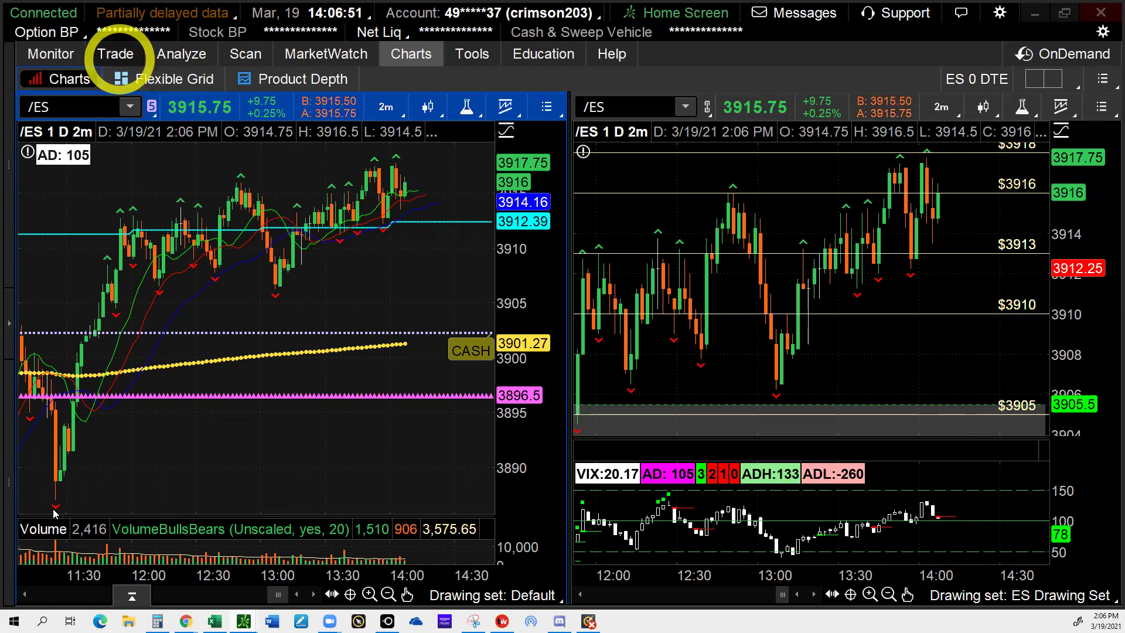
click(117, 54)
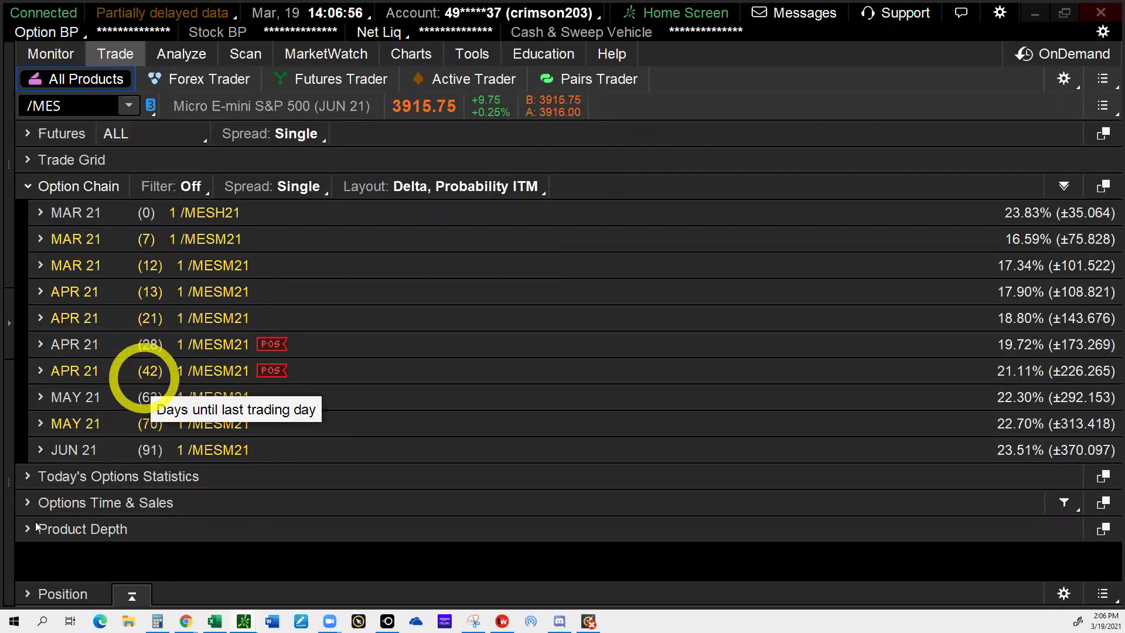
click(74, 369)
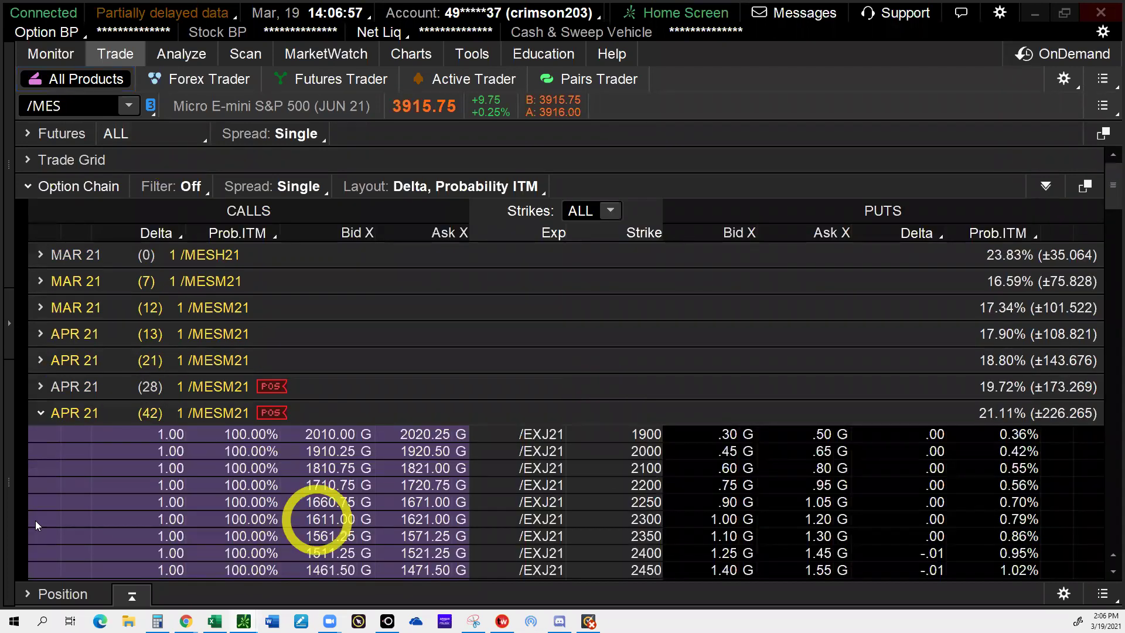
Step: Start a new trade in row 61 of the Micros sheet in Excel with /MES as its XYZ symbol
key(alt+Tab)
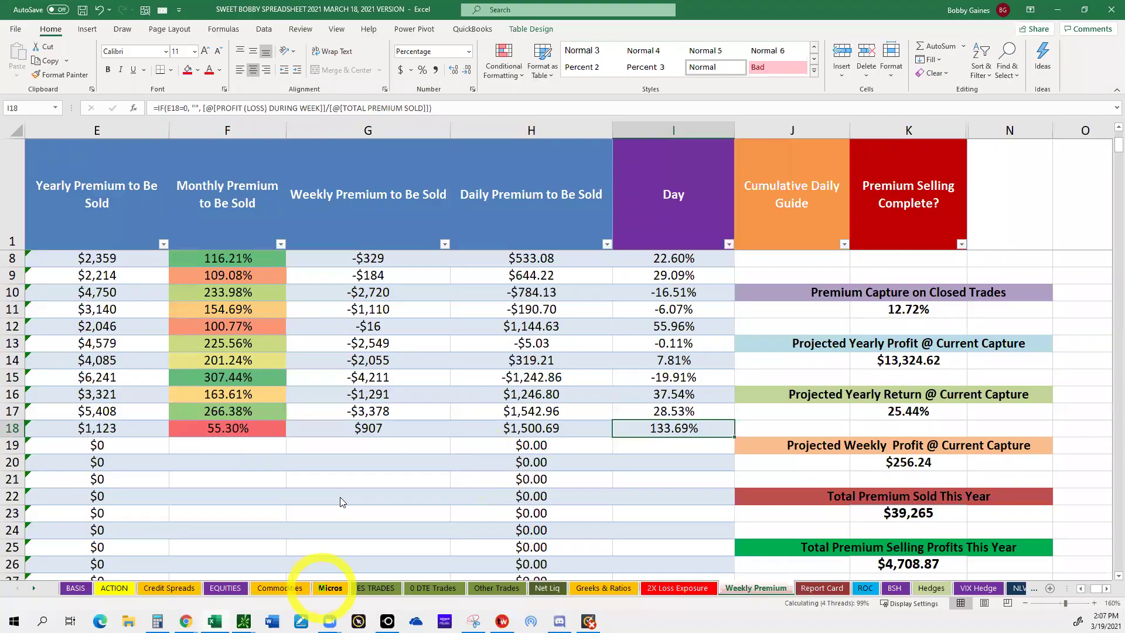
click(330, 588)
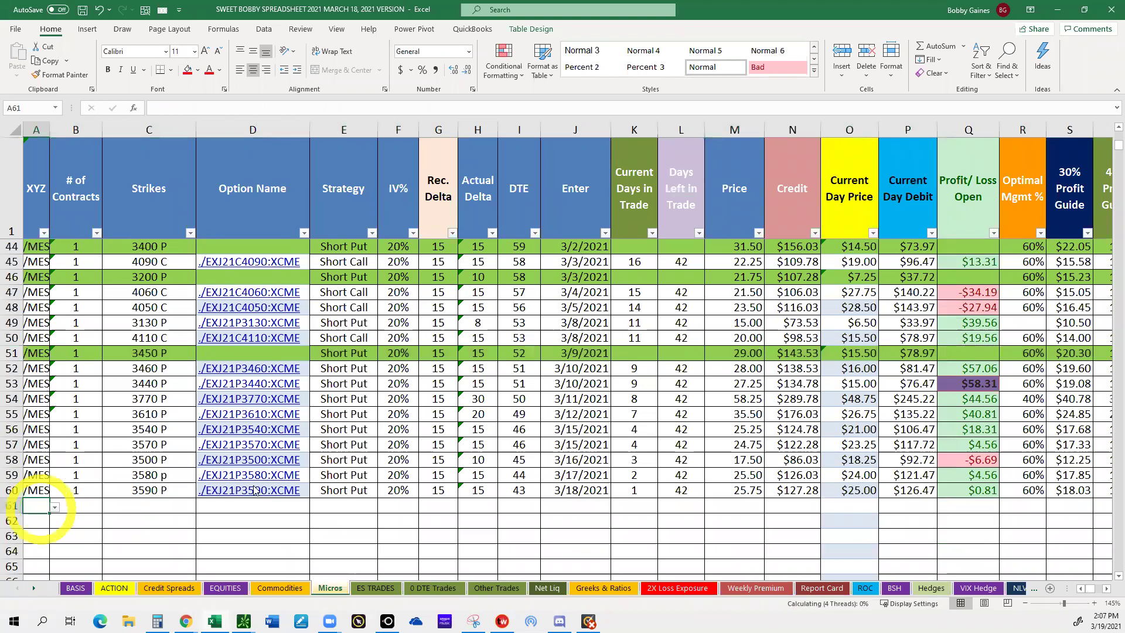
key(Tab)
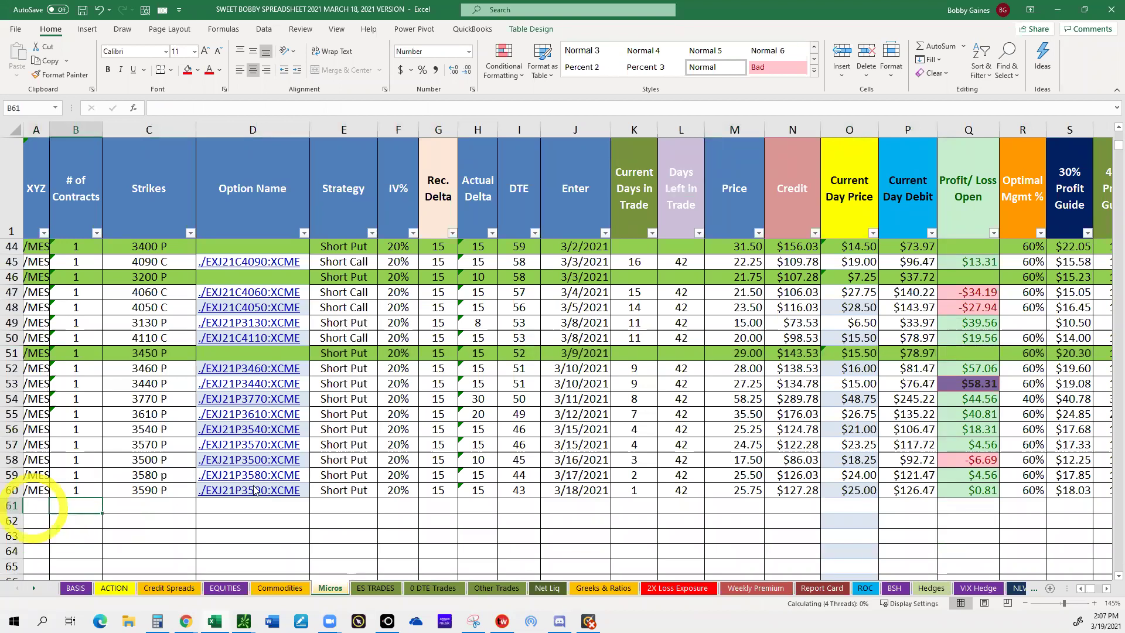
key(shift+space)
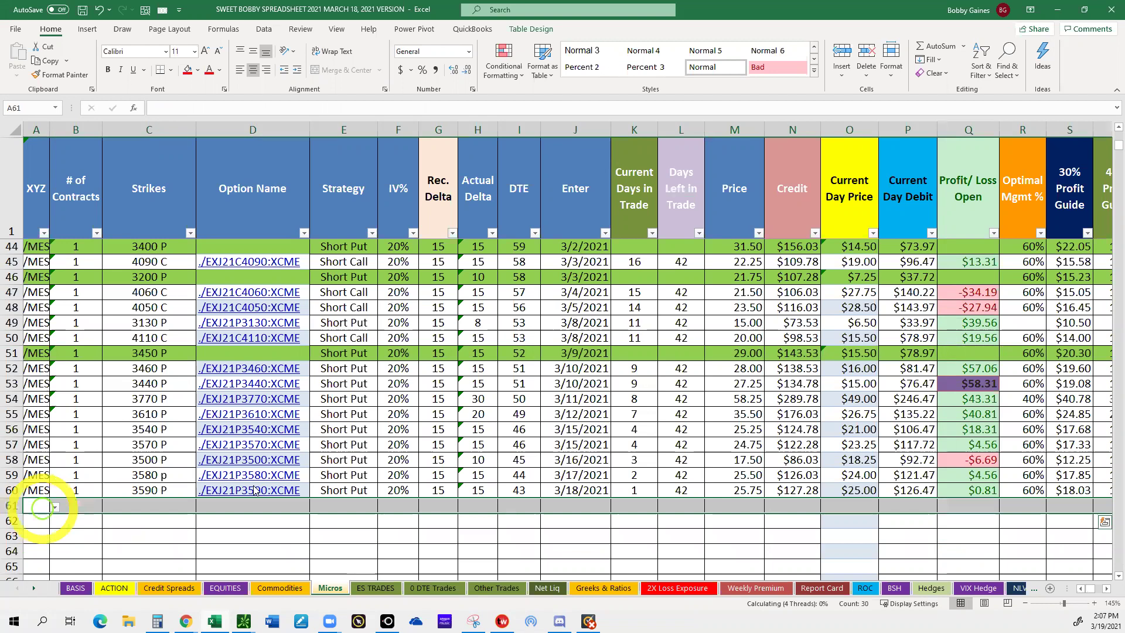
key(alt+Down)
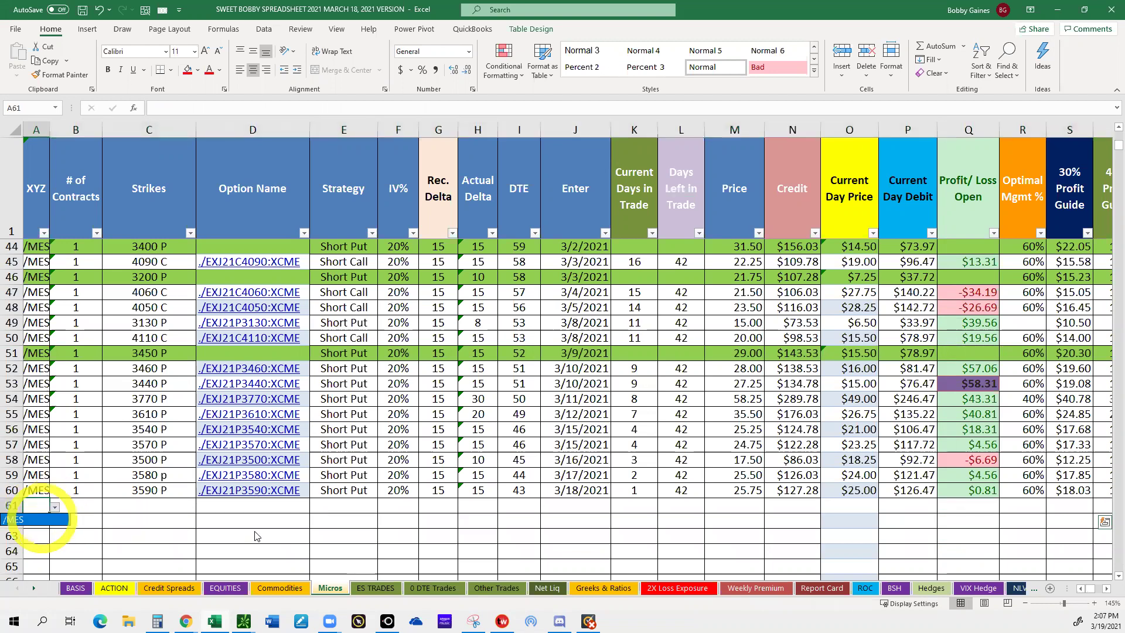
key(Return)
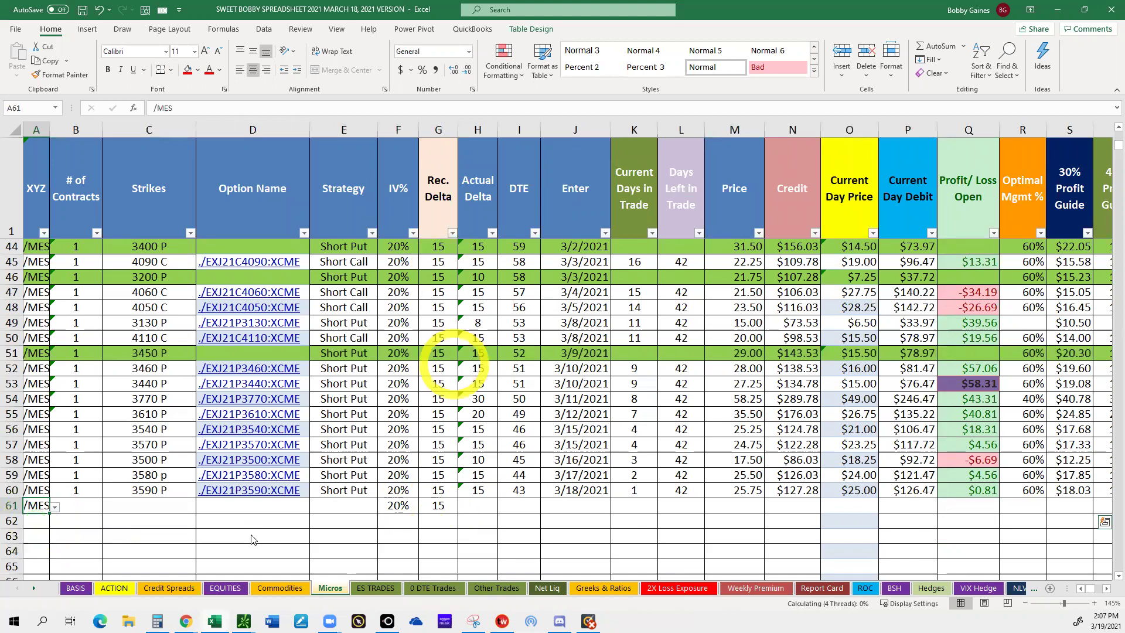
Step: Switch to thinkorswim and sell one 4070 call of the 42-day APR 21 /MES expiration to open at a 22.25 limit
mouse_move(244, 621)
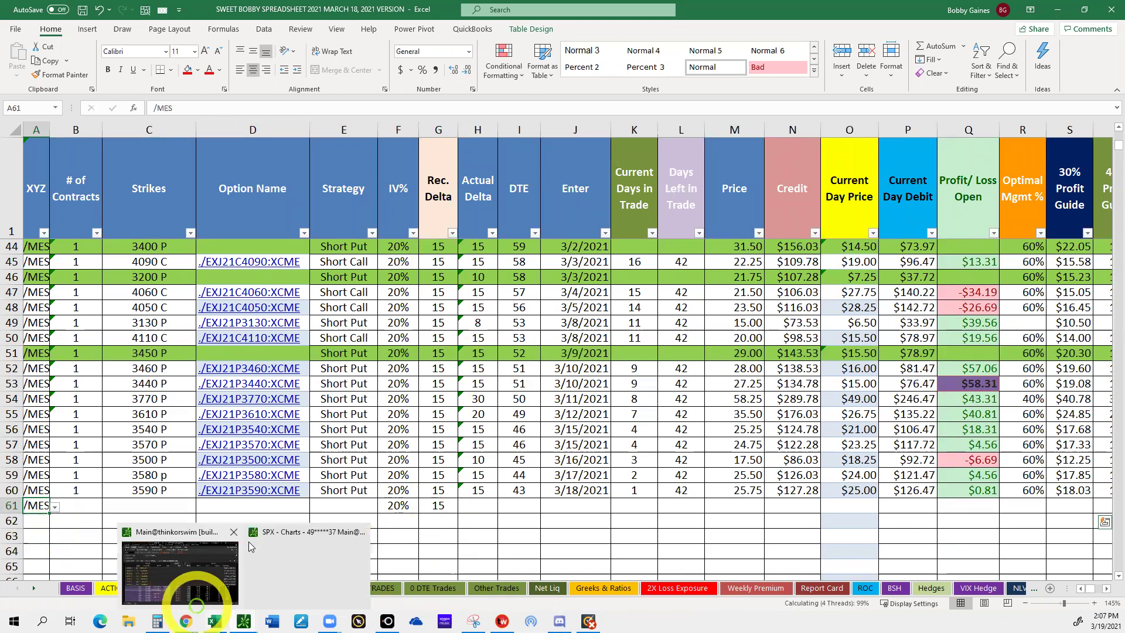
click(248, 541)
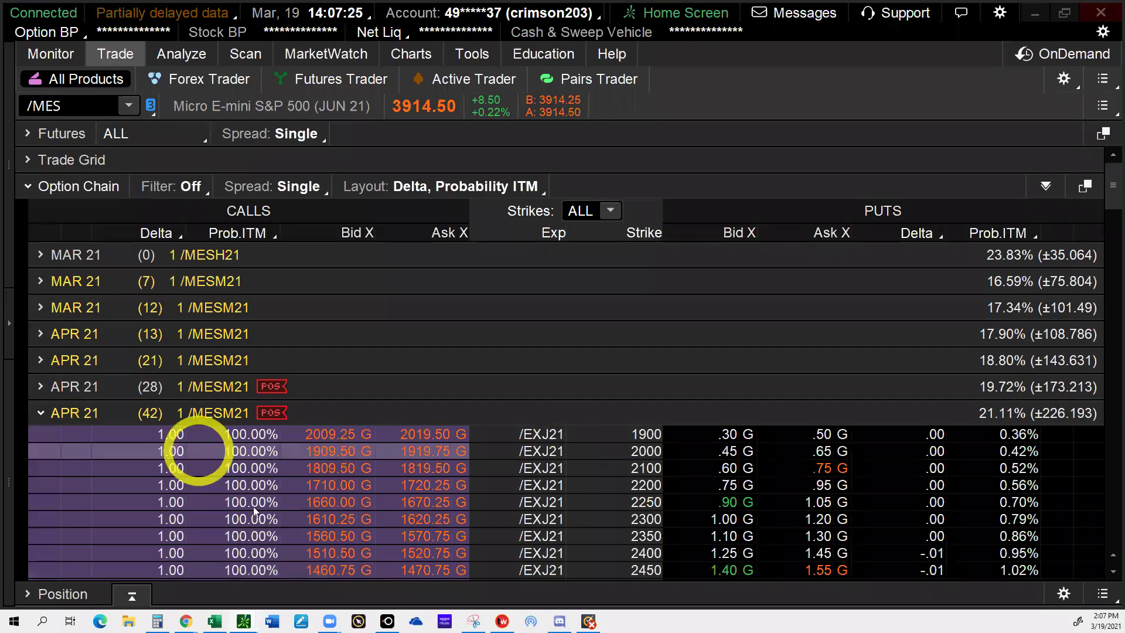
scroll(253, 506, down, 5)
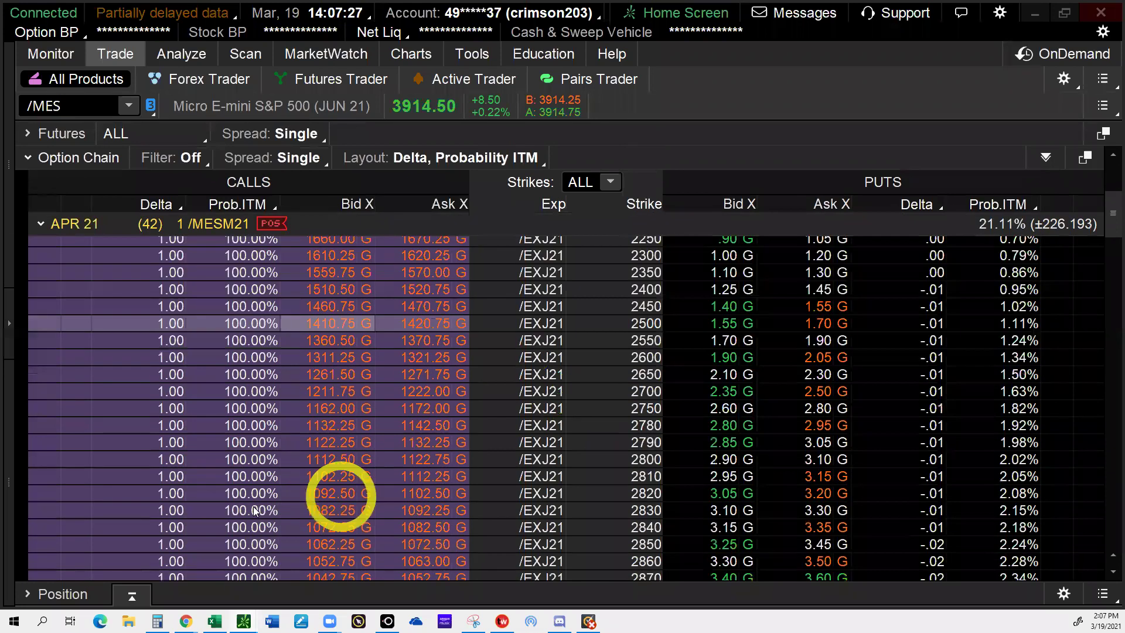
scroll(252, 504, down, 7)
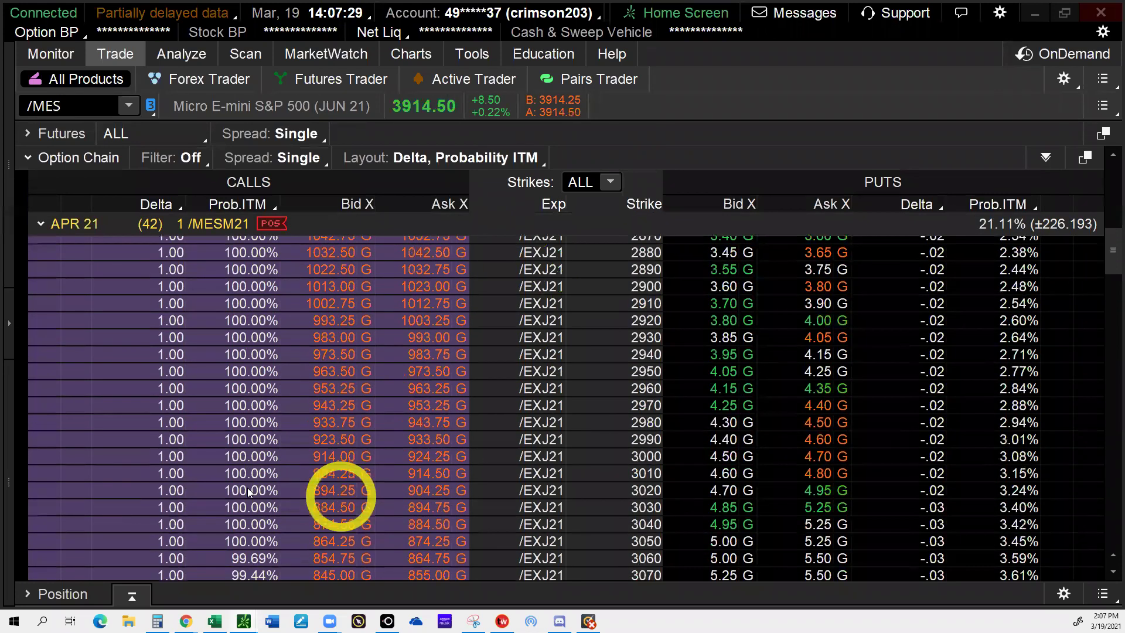
scroll(248, 492, down, 5)
scroll(249, 492, down, 10)
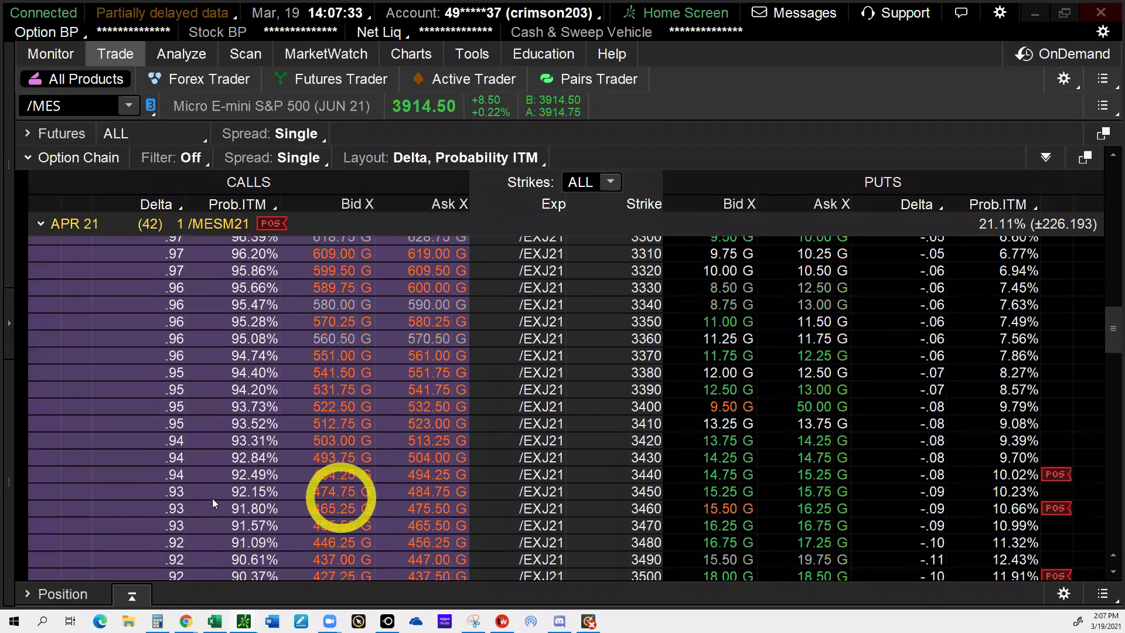
scroll(212, 498, down, 5)
scroll(221, 496, down, 3)
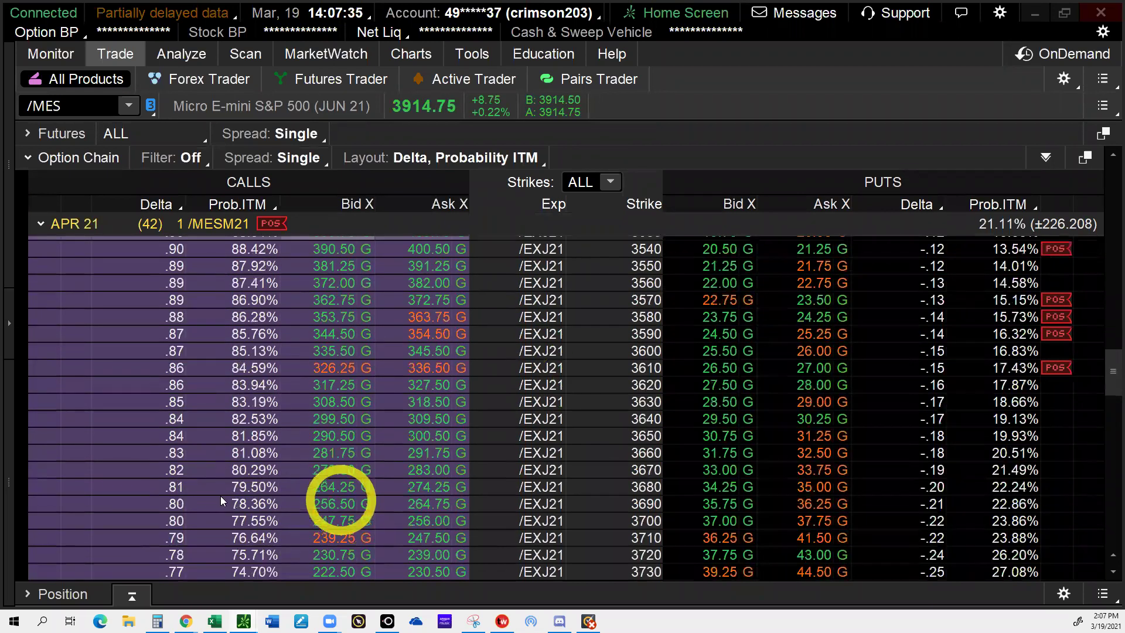
scroll(220, 495, down, 5)
scroll(331, 497, down, 4)
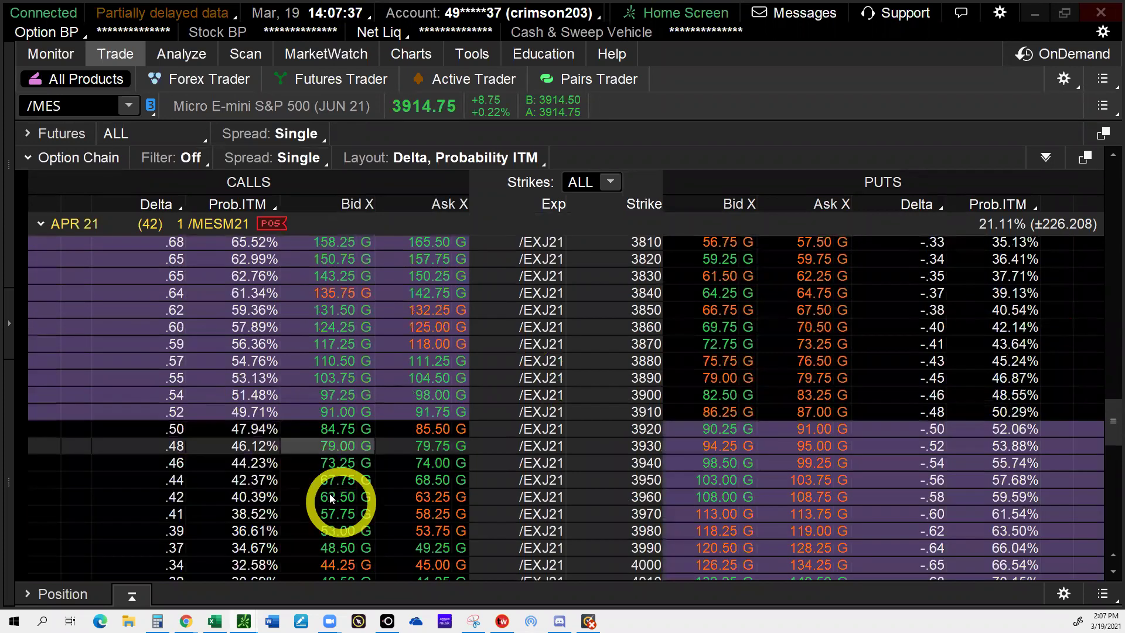
scroll(330, 496, down, 2)
scroll(331, 497, down, 1)
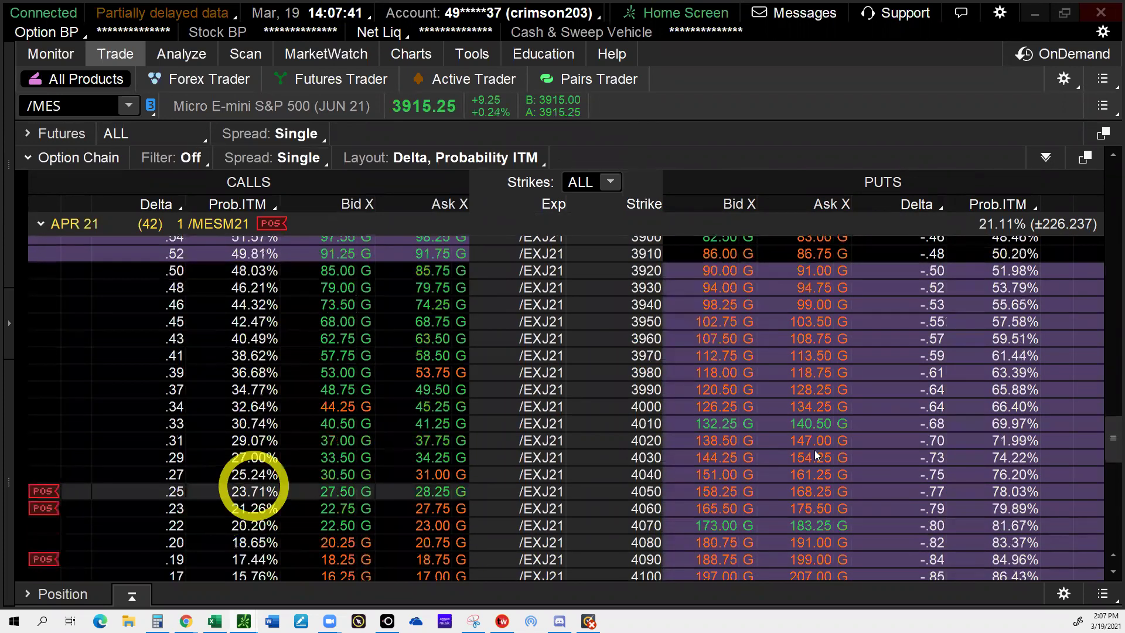
scroll(814, 449, down, 1)
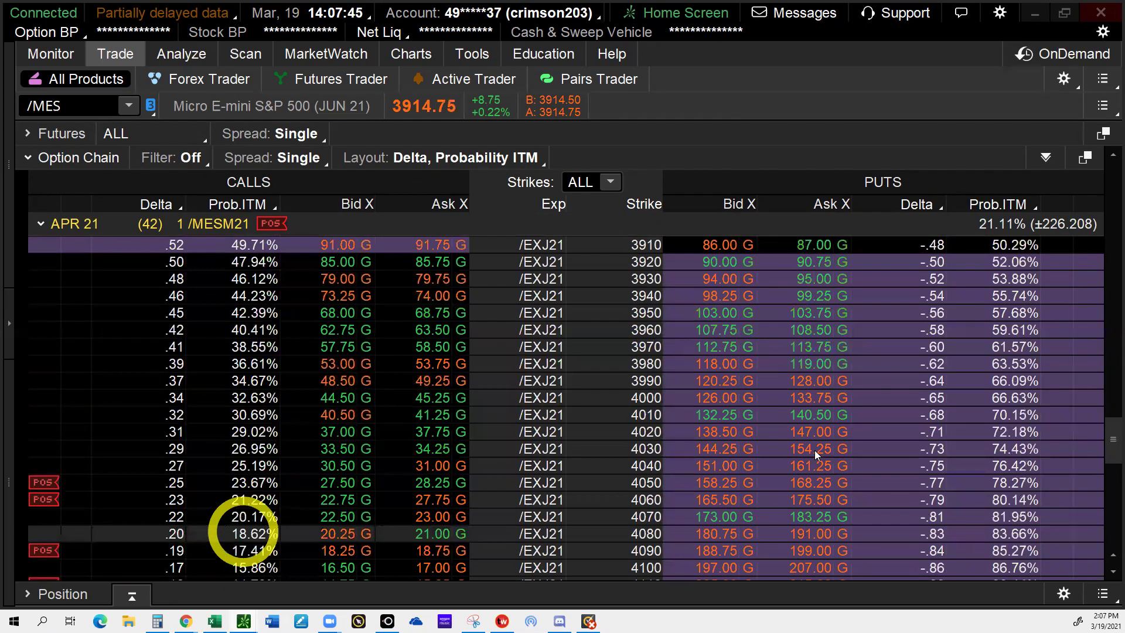
scroll(815, 450, down, 3)
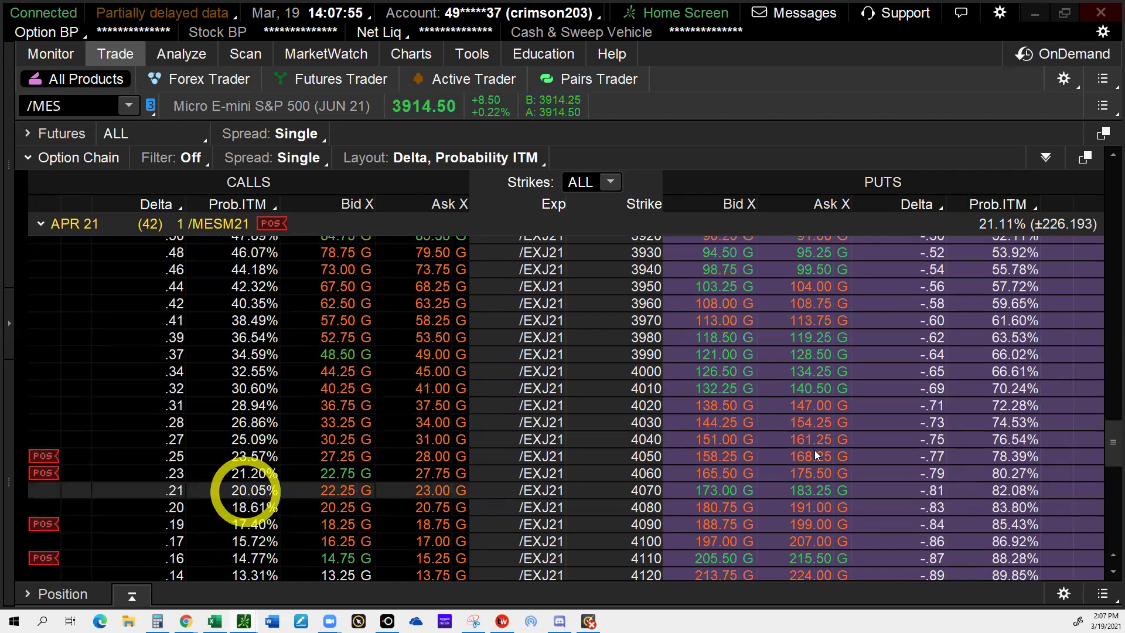
click(337, 490)
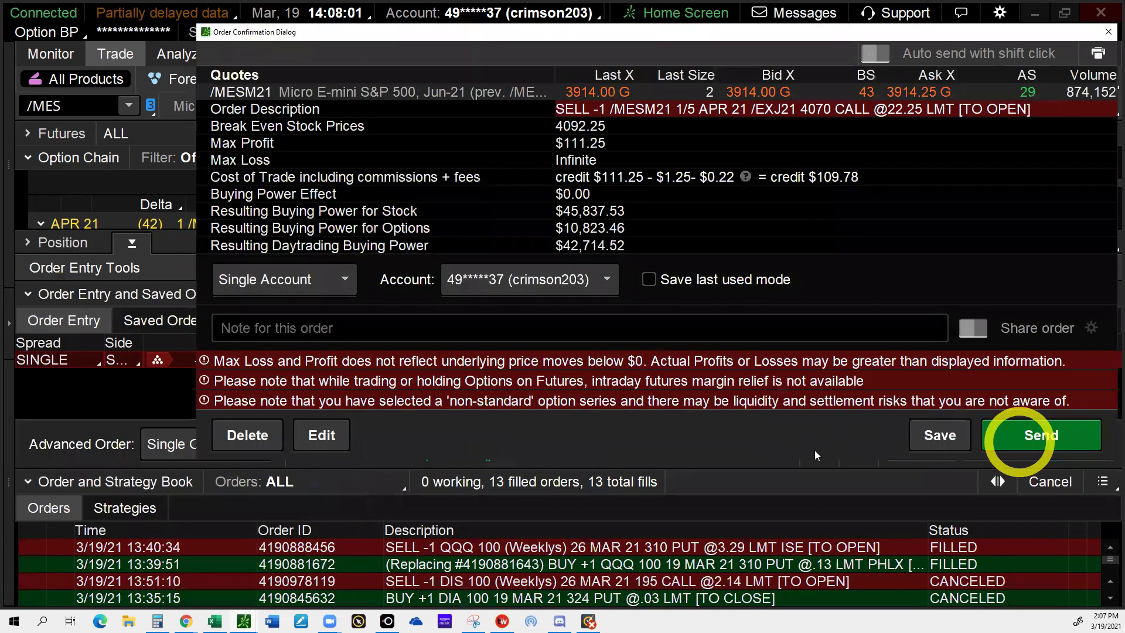
click(1019, 440)
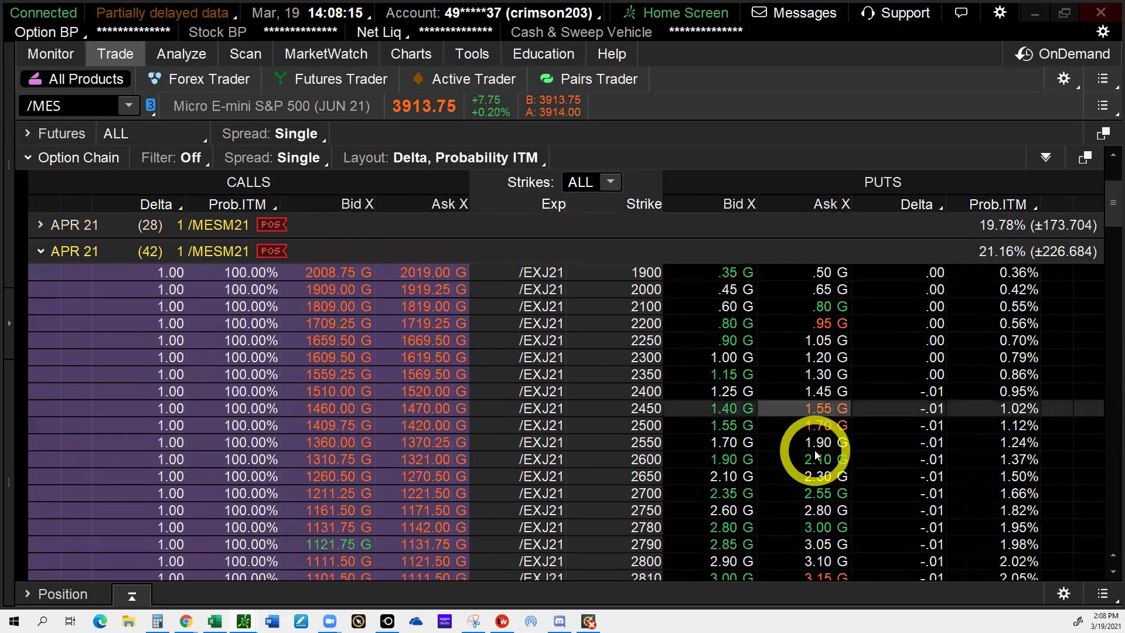
Step: Sell one 3450 put of the 42-day APR 21 /MES expiration to open with a day limit order, adjusting the limit price before sending
scroll(816, 454, down, 2)
scroll(816, 455, down, 6)
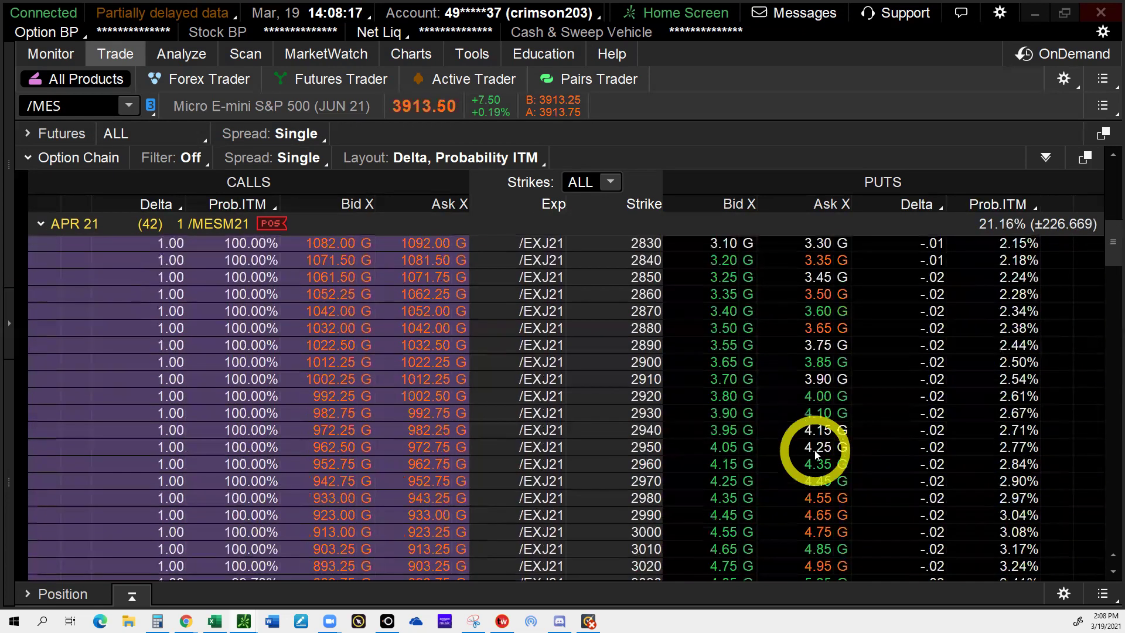
scroll(816, 455, down, 2)
scroll(816, 455, down, 5)
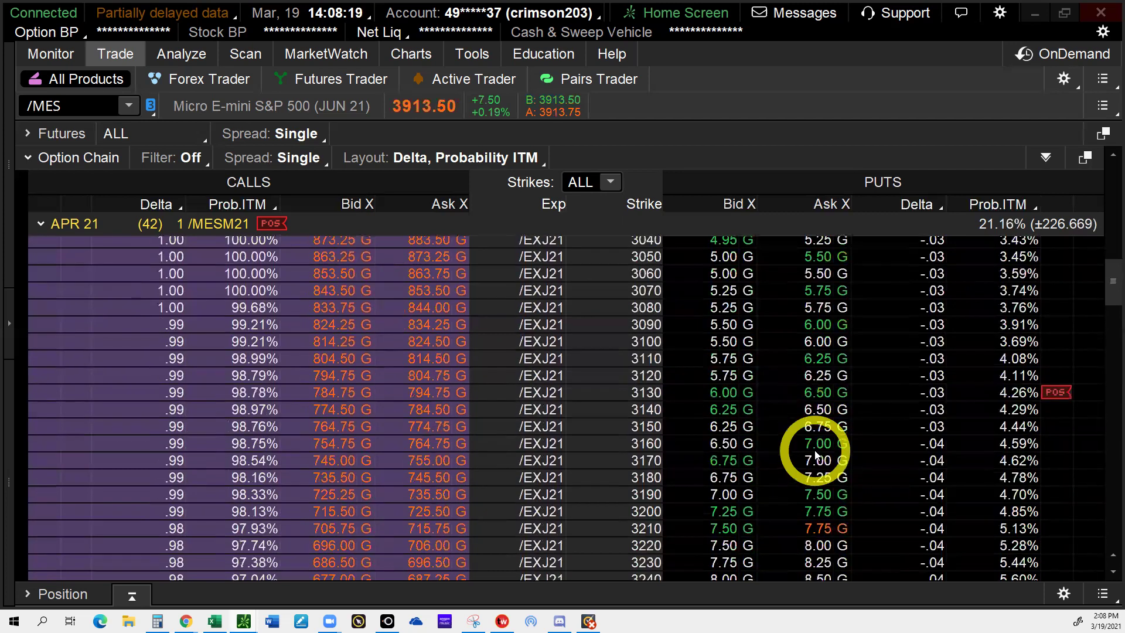
scroll(816, 454, down, 3)
scroll(851, 466, down, 2)
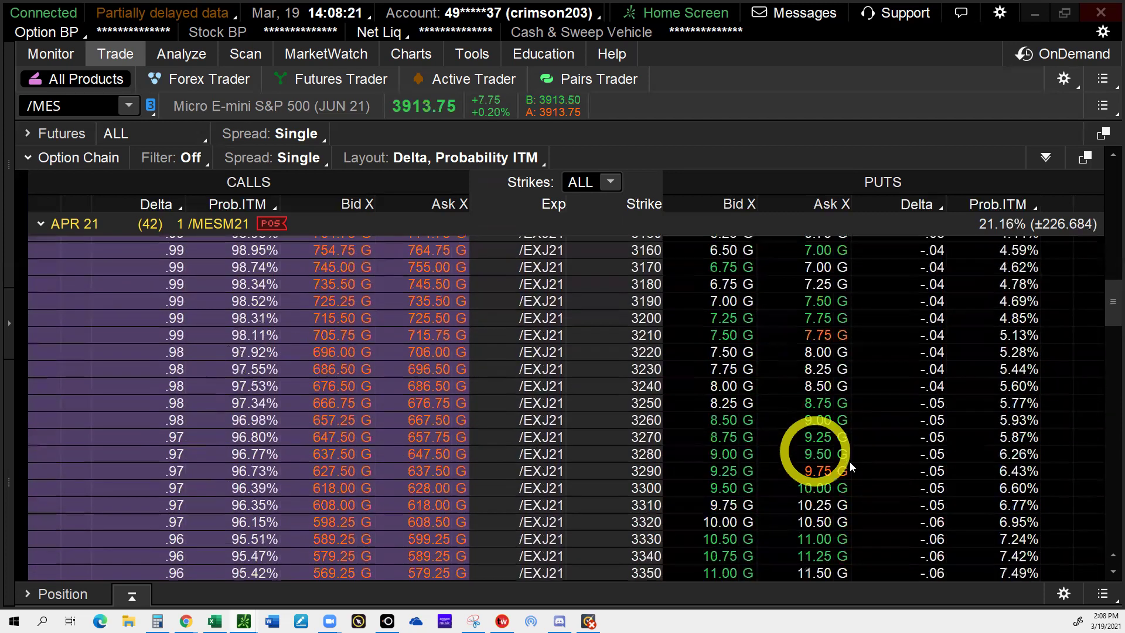
scroll(843, 462, down, 4)
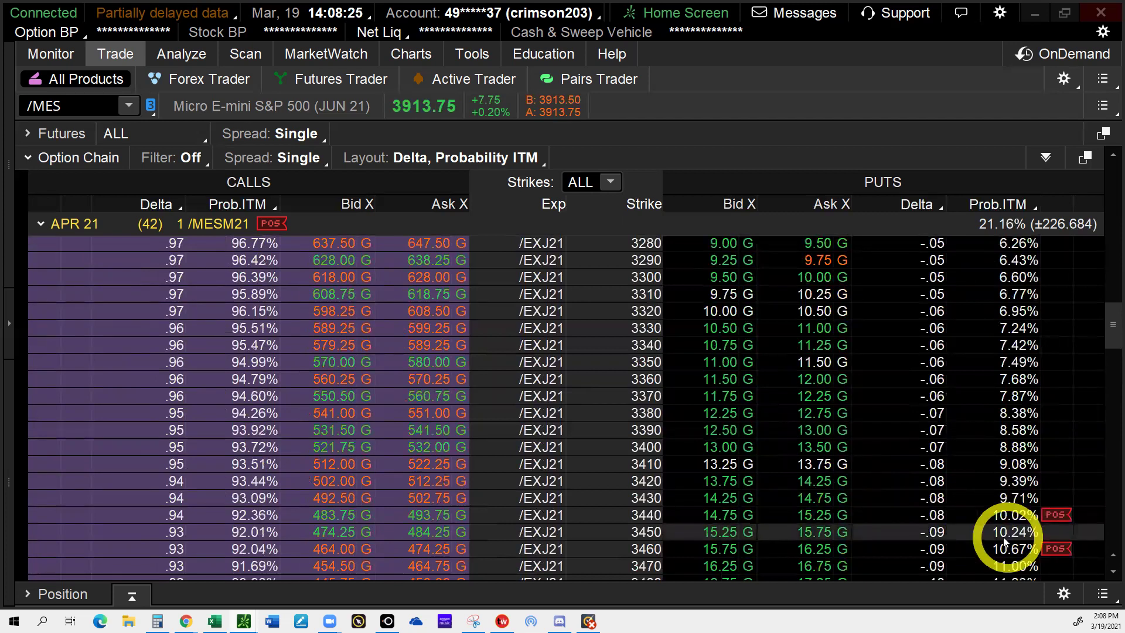
click(718, 533)
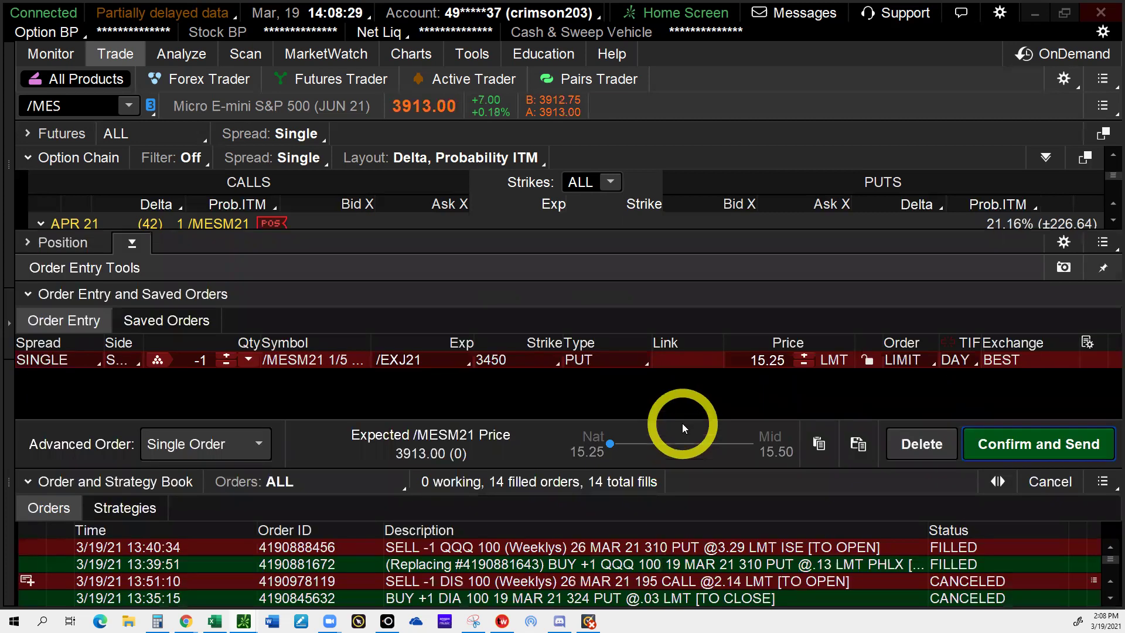
click(804, 352)
click(1012, 445)
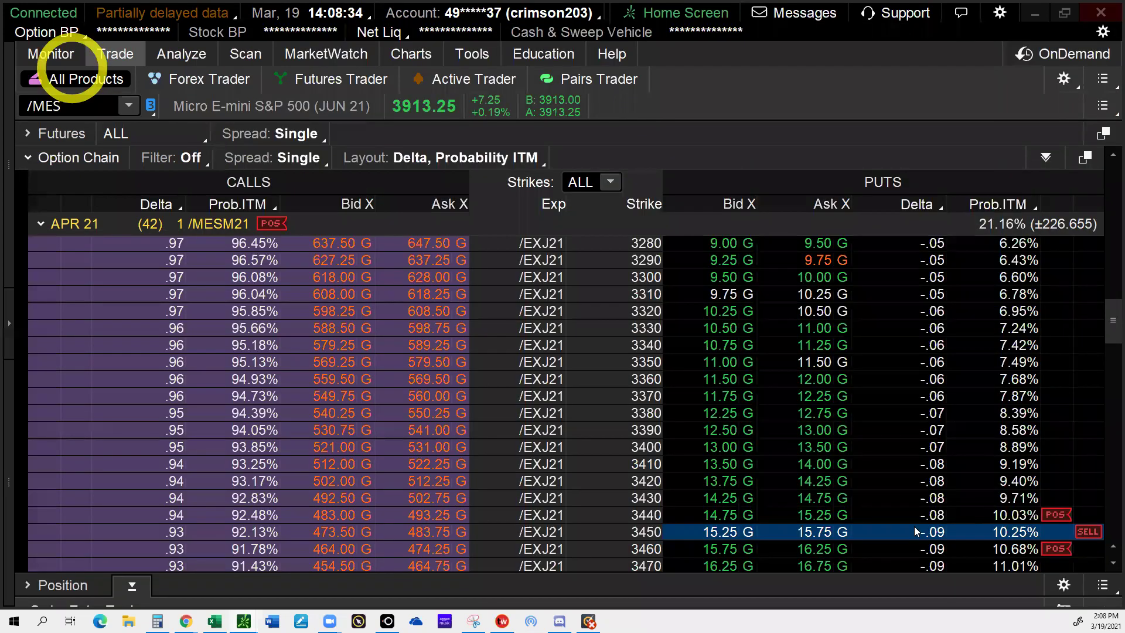
Step: Review the SPY beta-weighted position statement and load SPY into the risk profile analysis
click(61, 76)
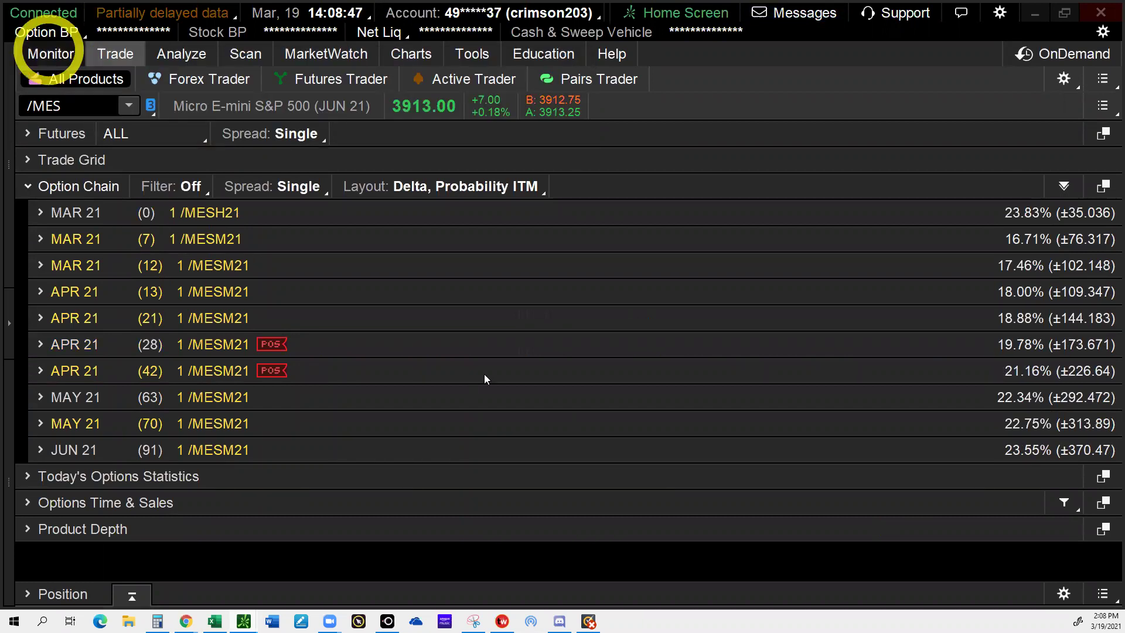
click(50, 53)
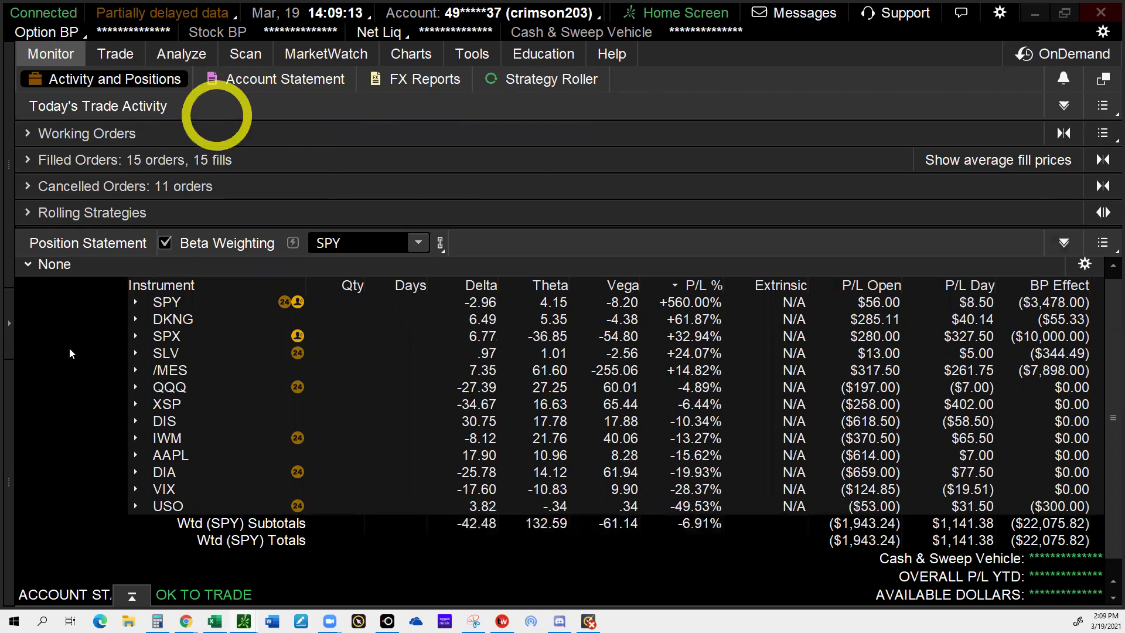
click(178, 54)
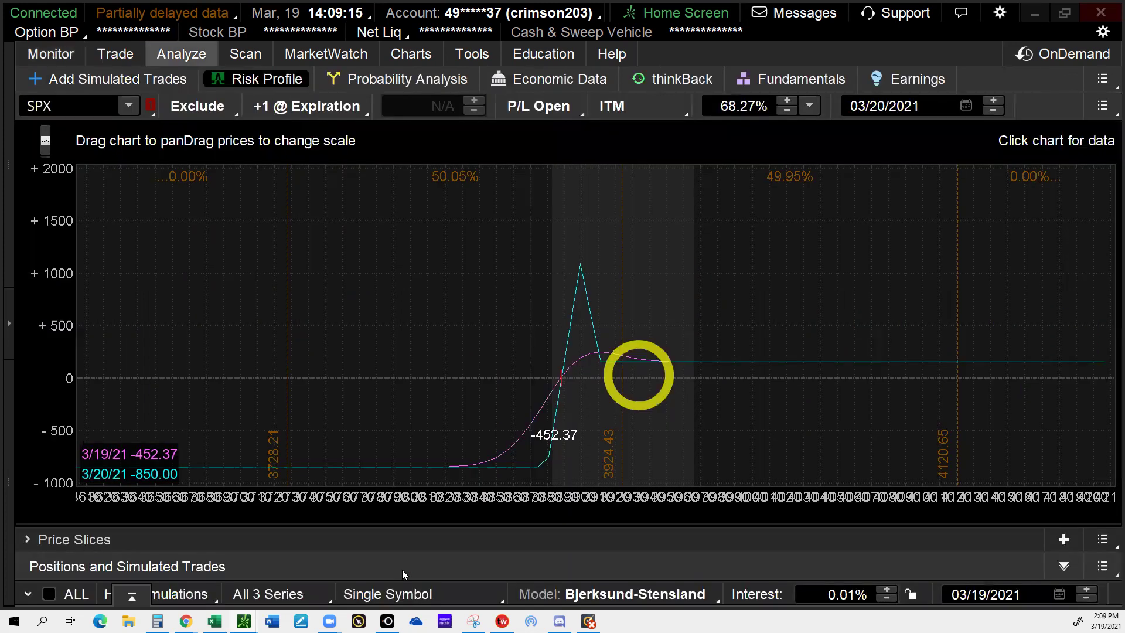
click(123, 106)
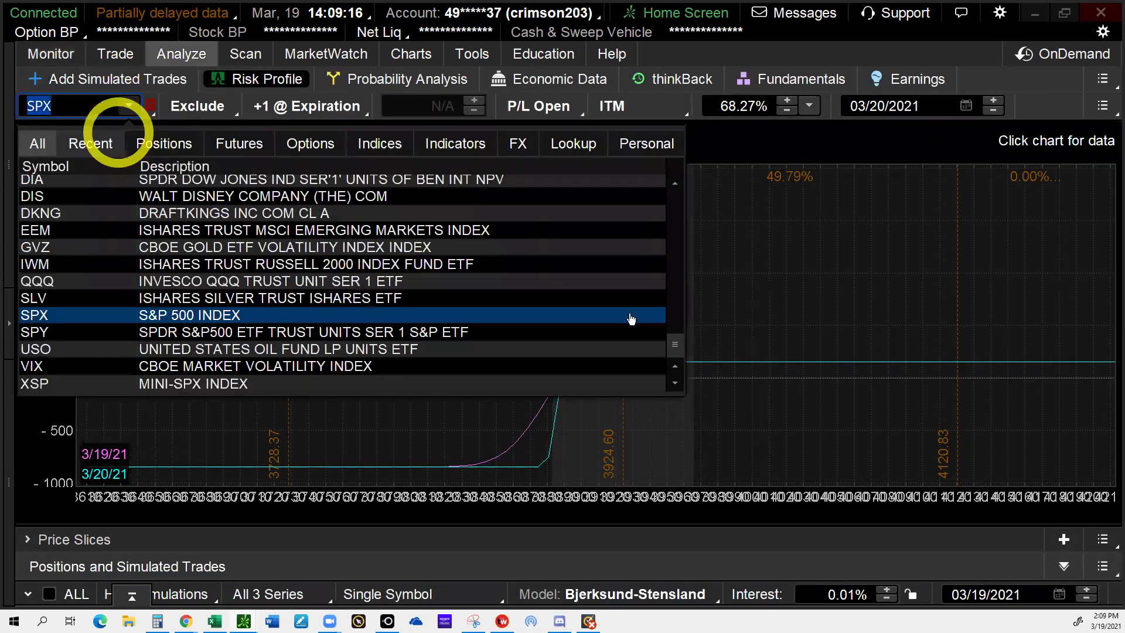
click(114, 143)
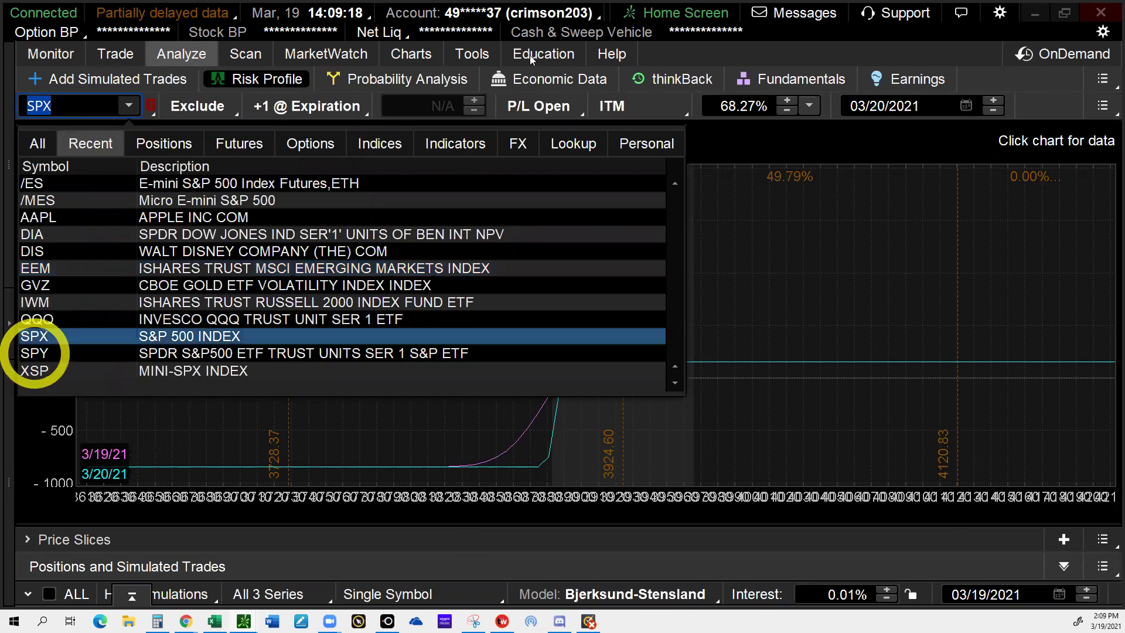
click(34, 353)
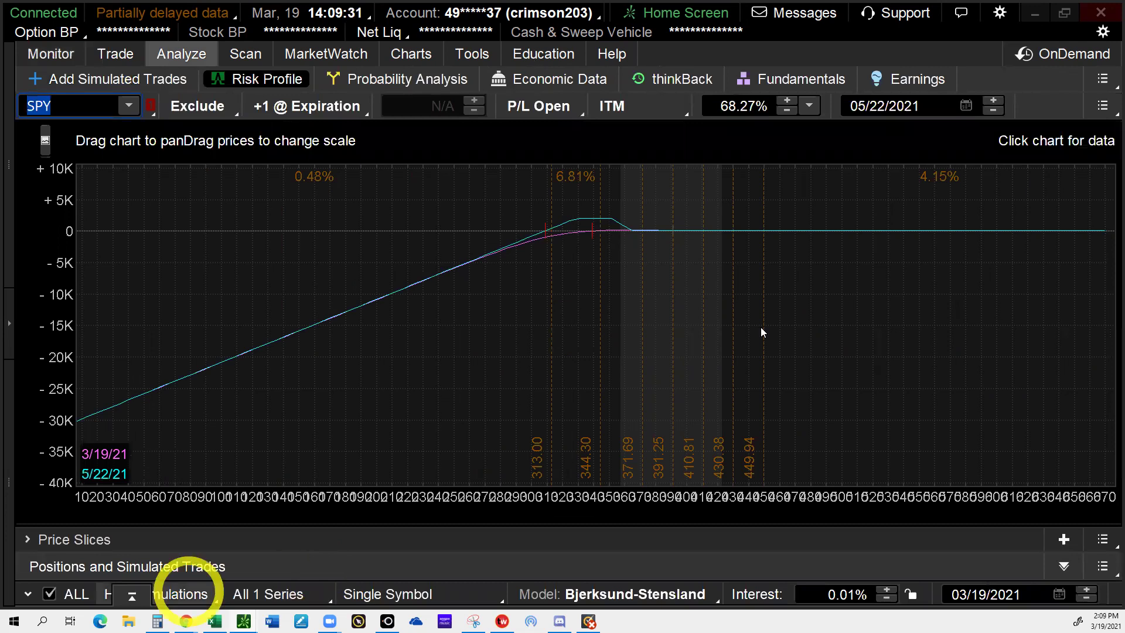
Step: Set the risk profile to Portfolio, Beta Weighted and plot its lines at +4 @ Expiration
click(404, 594)
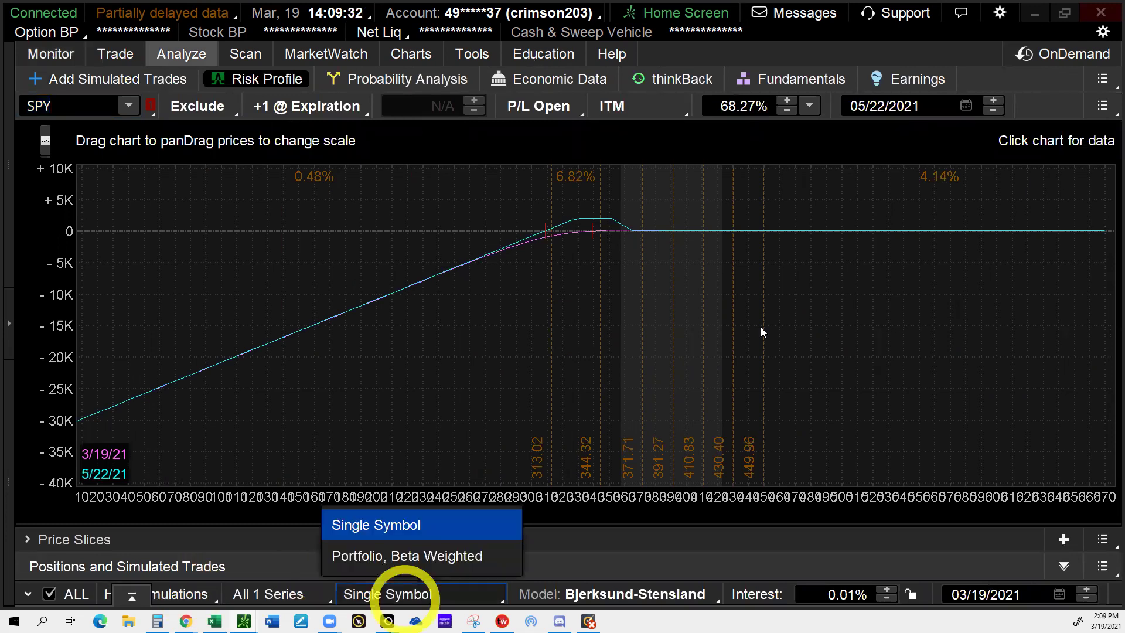
click(407, 555)
click(402, 108)
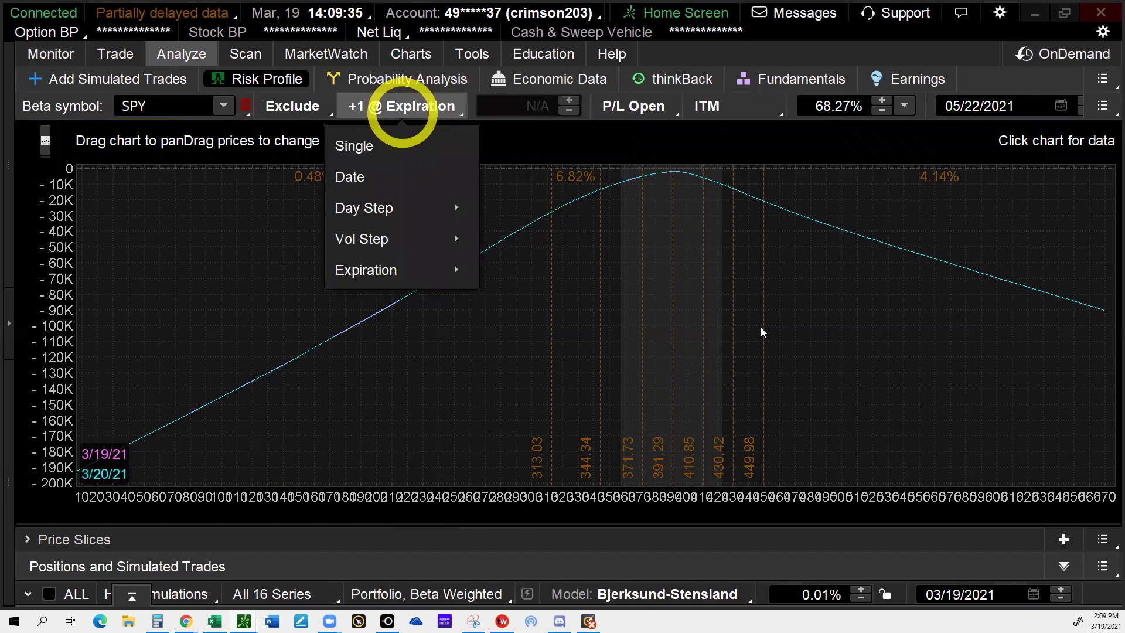
mouse_move(395, 274)
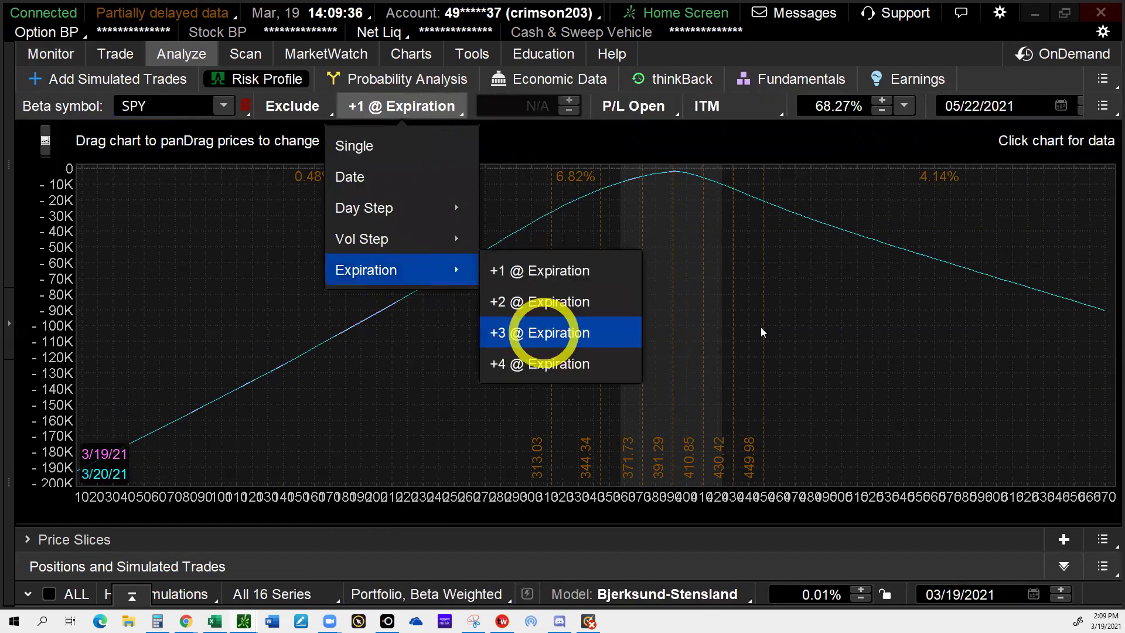
click(542, 363)
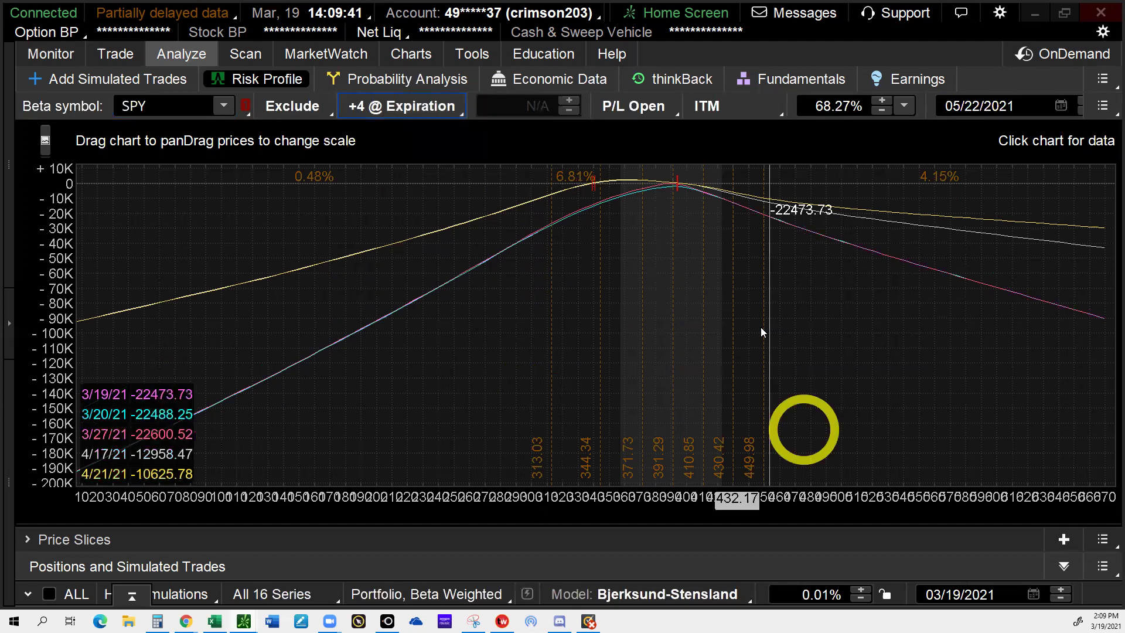
Step: Examine the beta-weighted portfolio's risk curves across a rescaled price range and check the plotted profit and loss
drag(828, 497, 640, 443)
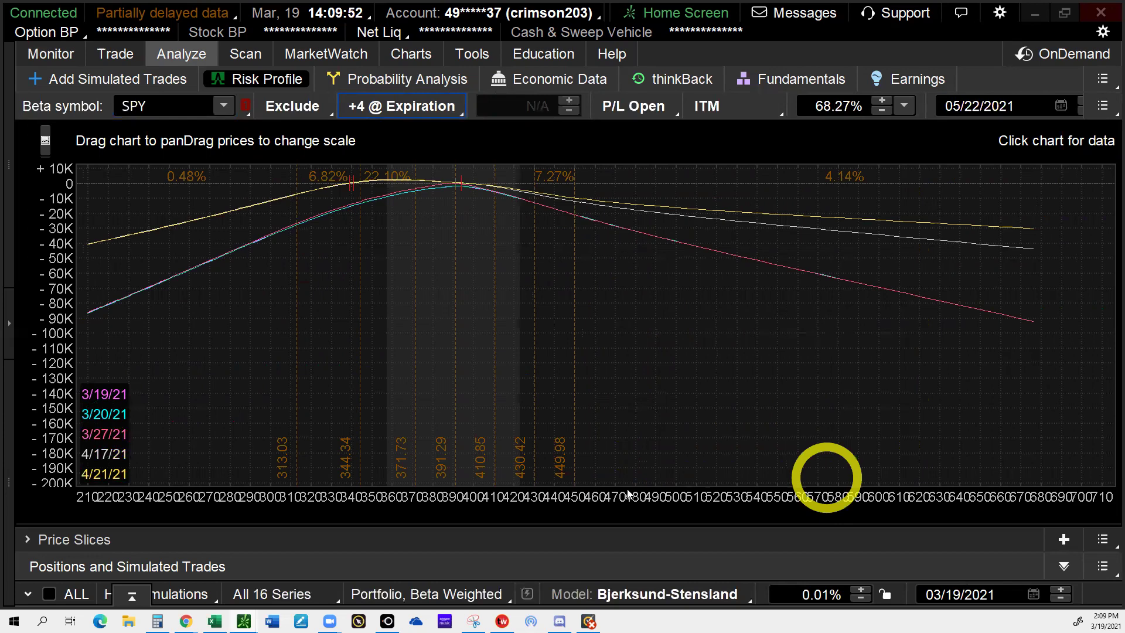
drag(628, 497, 1058, 497)
click(621, 106)
click(663, 175)
click(592, 322)
click(740, 227)
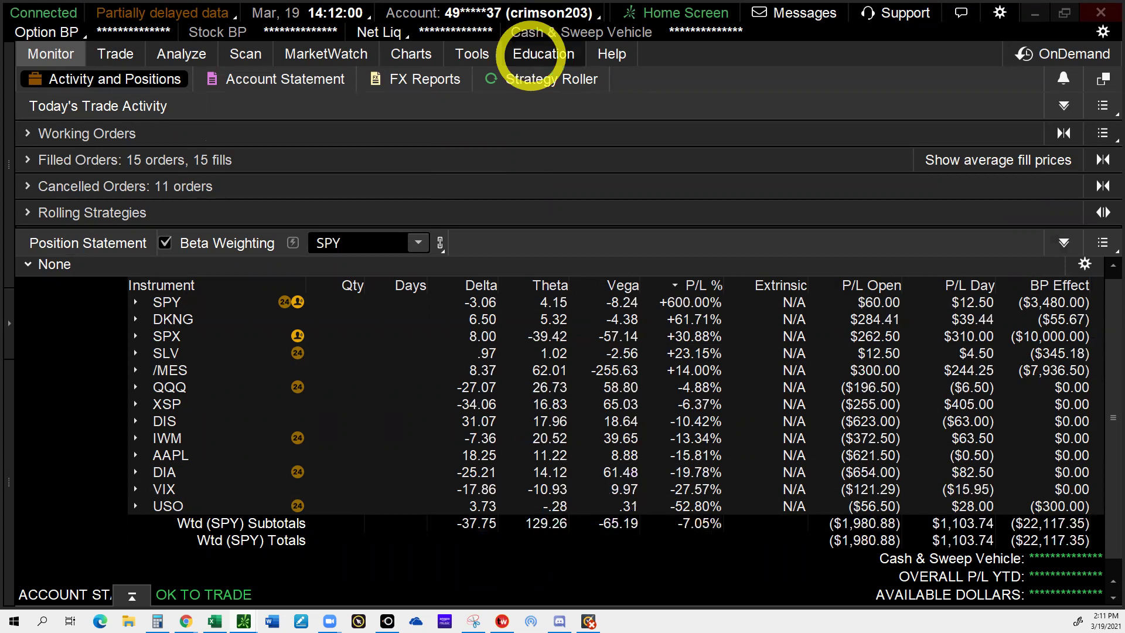
Step: Switch to Discord and look through the recent messages in the trading room's live-chat channel
click(530, 55)
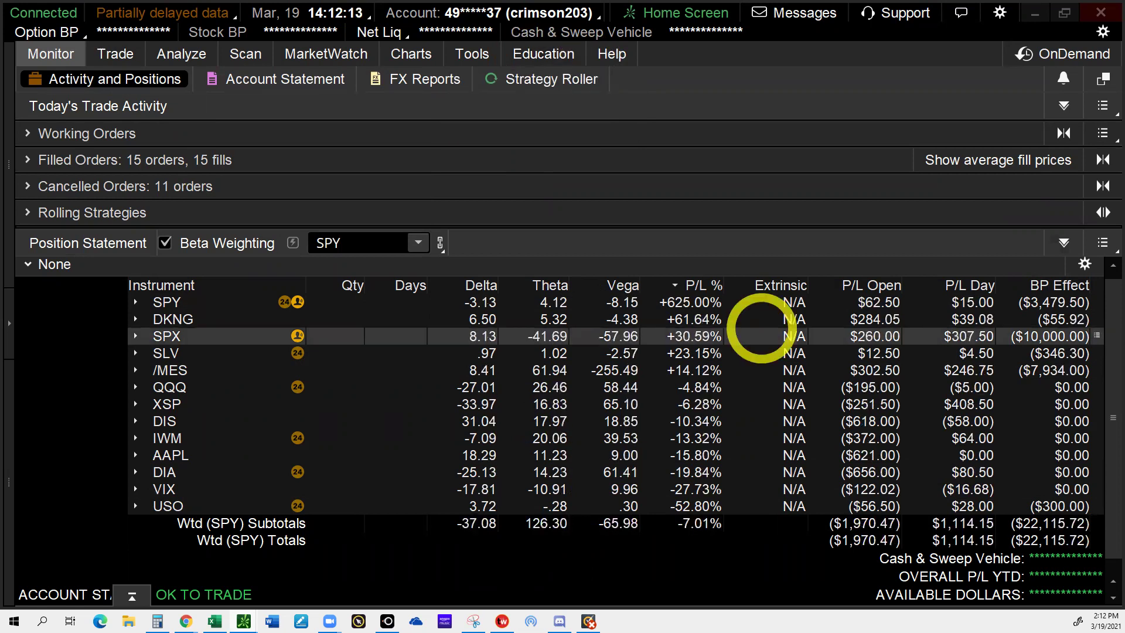
click(559, 621)
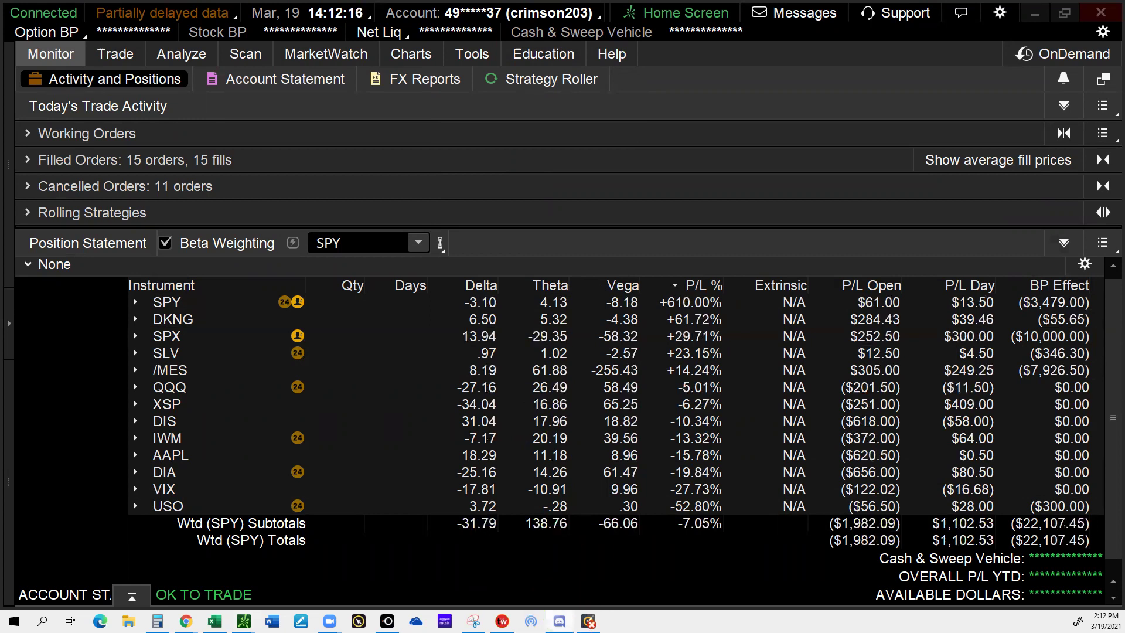
click(887, 55)
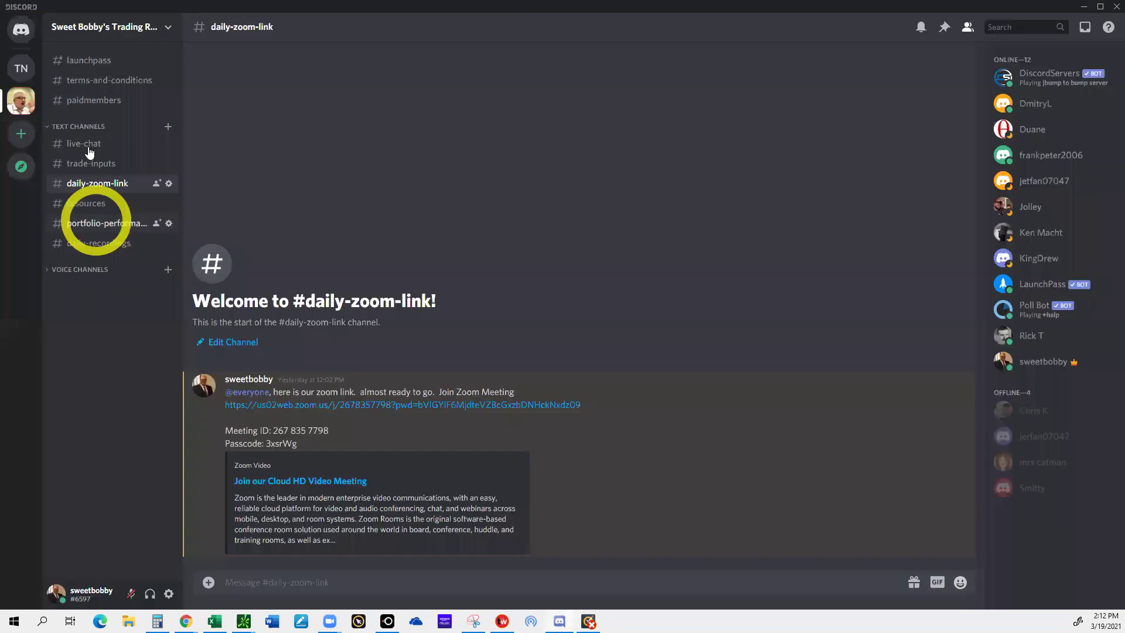
click(88, 146)
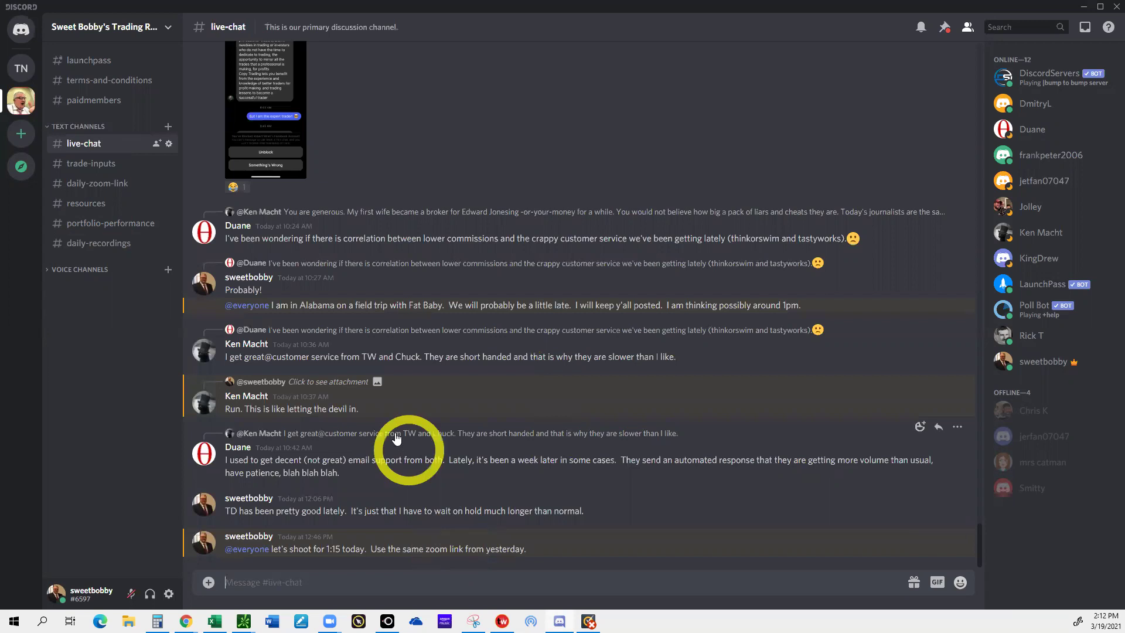
scroll(398, 423, up, 1)
scroll(386, 420, up, 4)
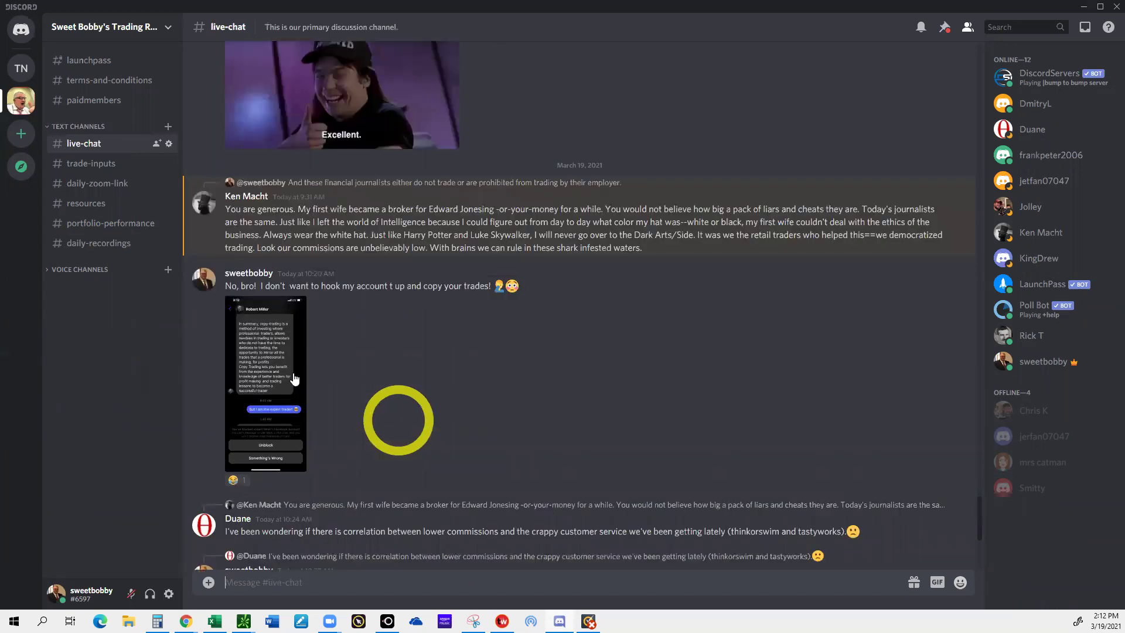
Step: Enlarge the copy-trading screenshot posted in live-chat, read the channel's newest messages, and return to thinkorswim
click(263, 354)
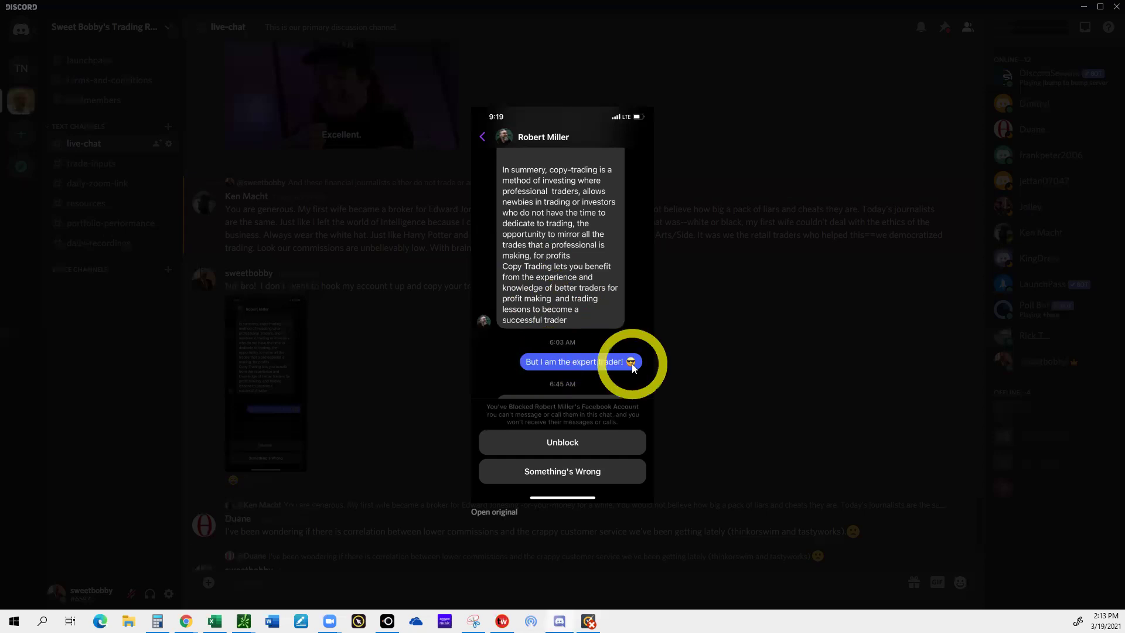
click(281, 543)
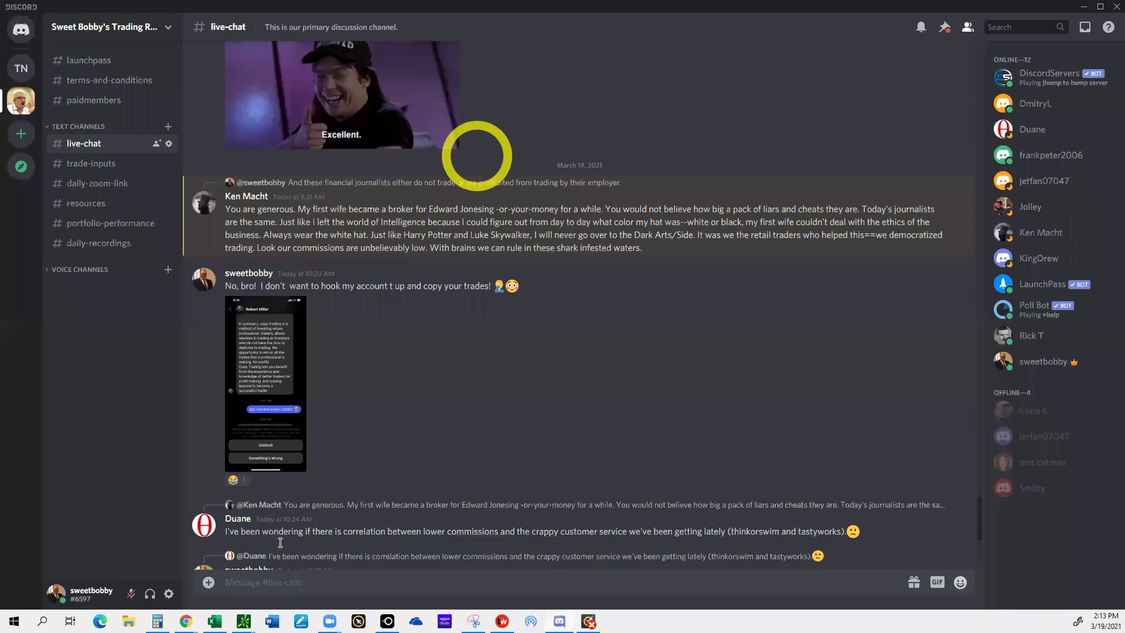
scroll(279, 545, down, 5)
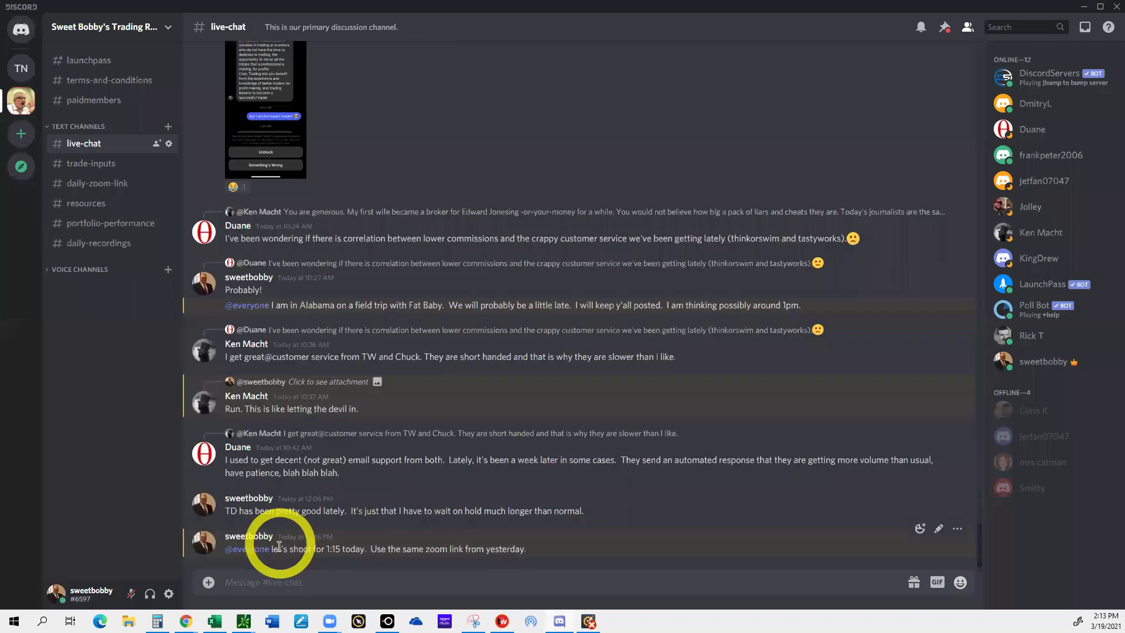
click(1080, 8)
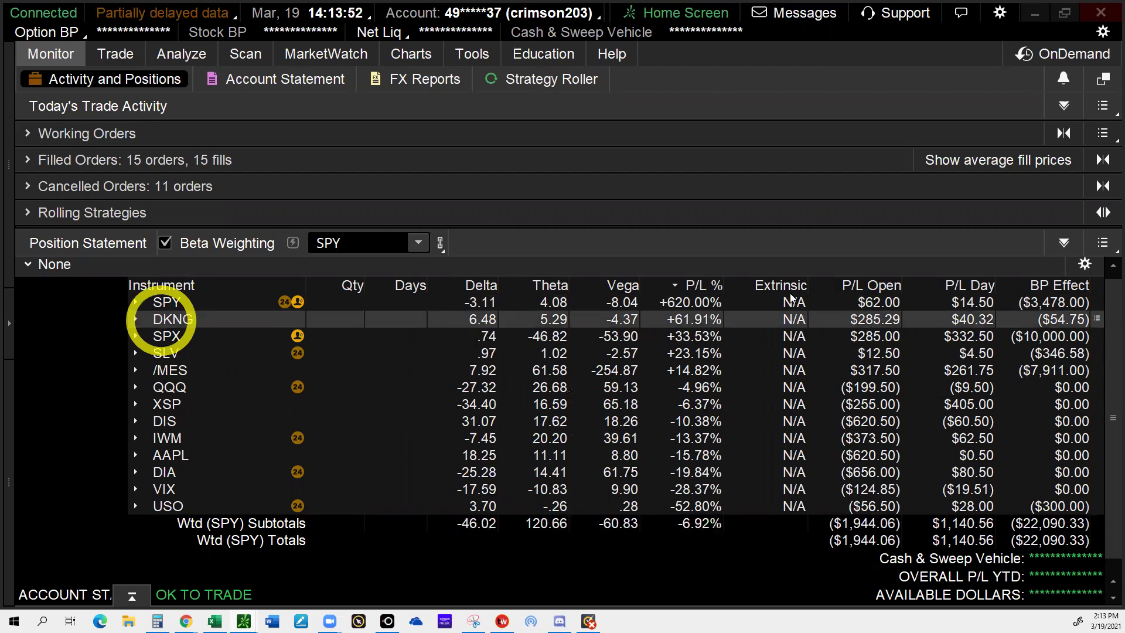
Step: Go through the instruments held in the SPY beta-weighted position statement, from SPY down to USO
click(812, 387)
click(890, 488)
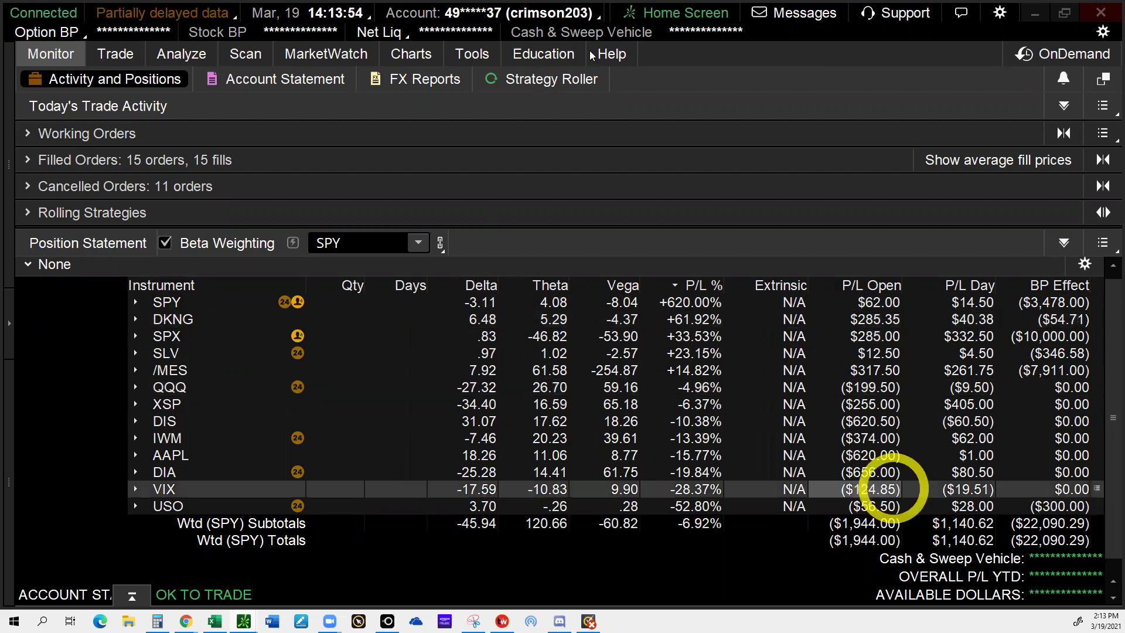
click(201, 404)
click(142, 303)
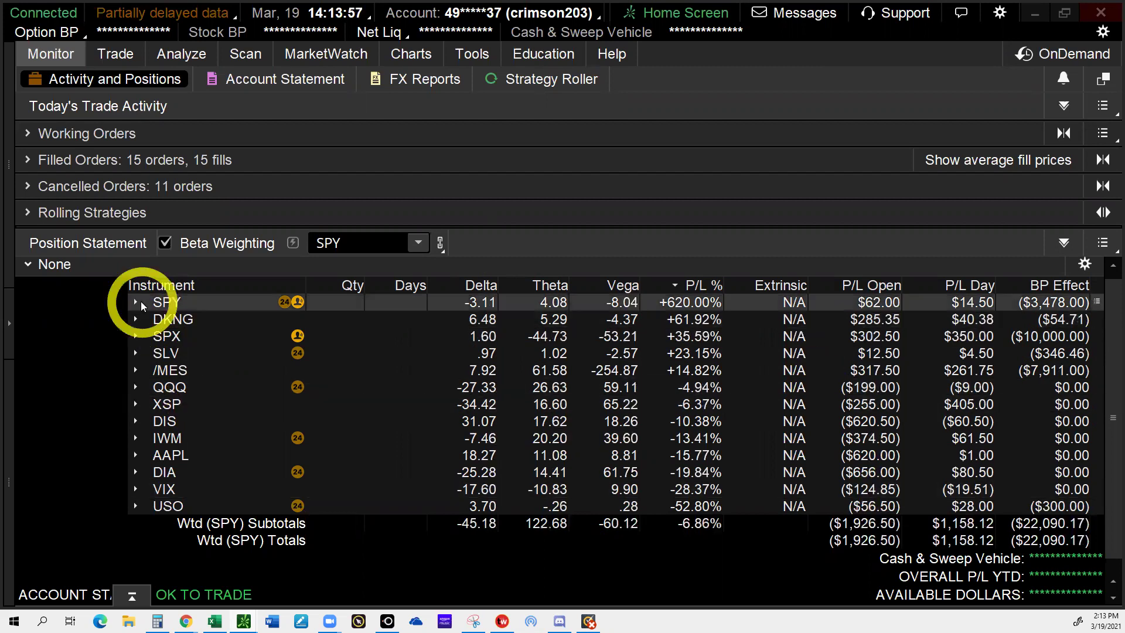
click(168, 321)
click(139, 529)
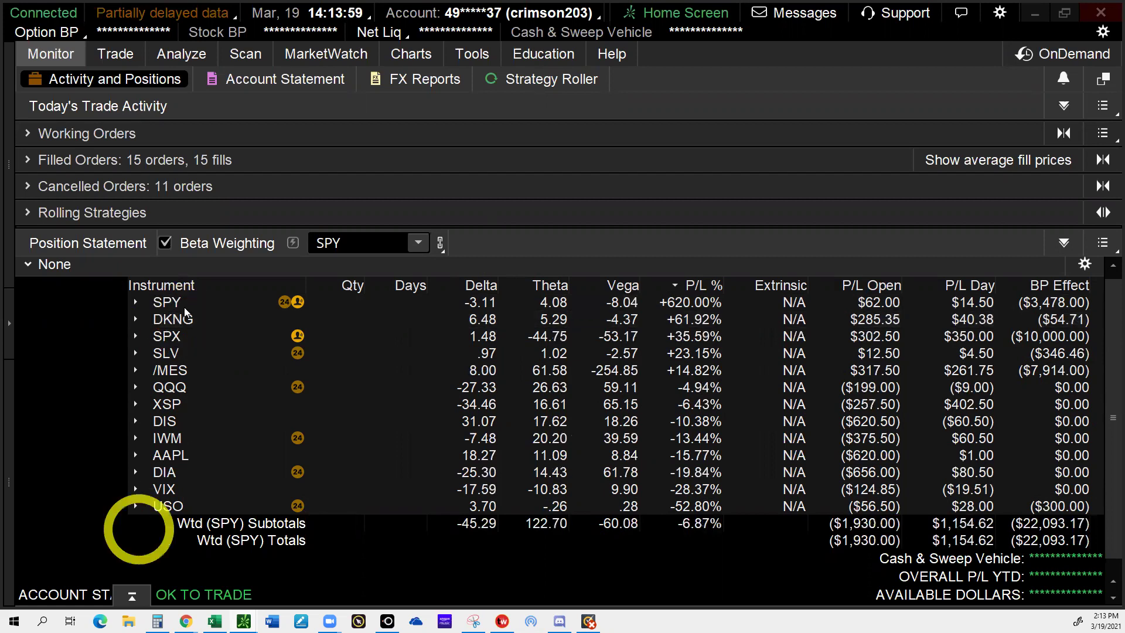
click(165, 484)
click(825, 478)
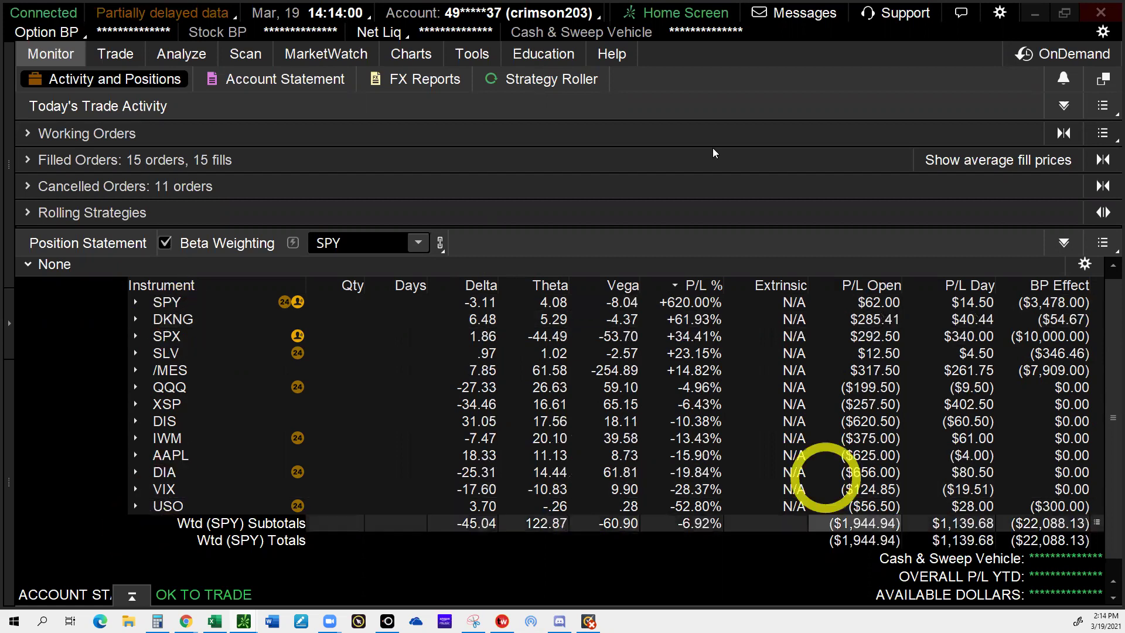
click(503, 38)
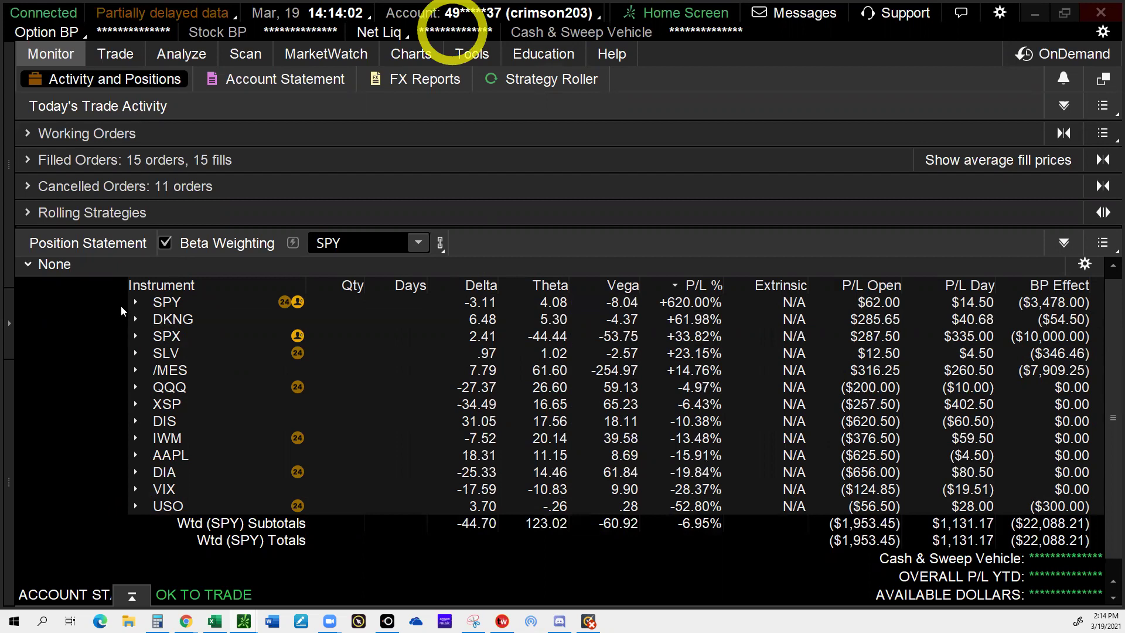
click(126, 305)
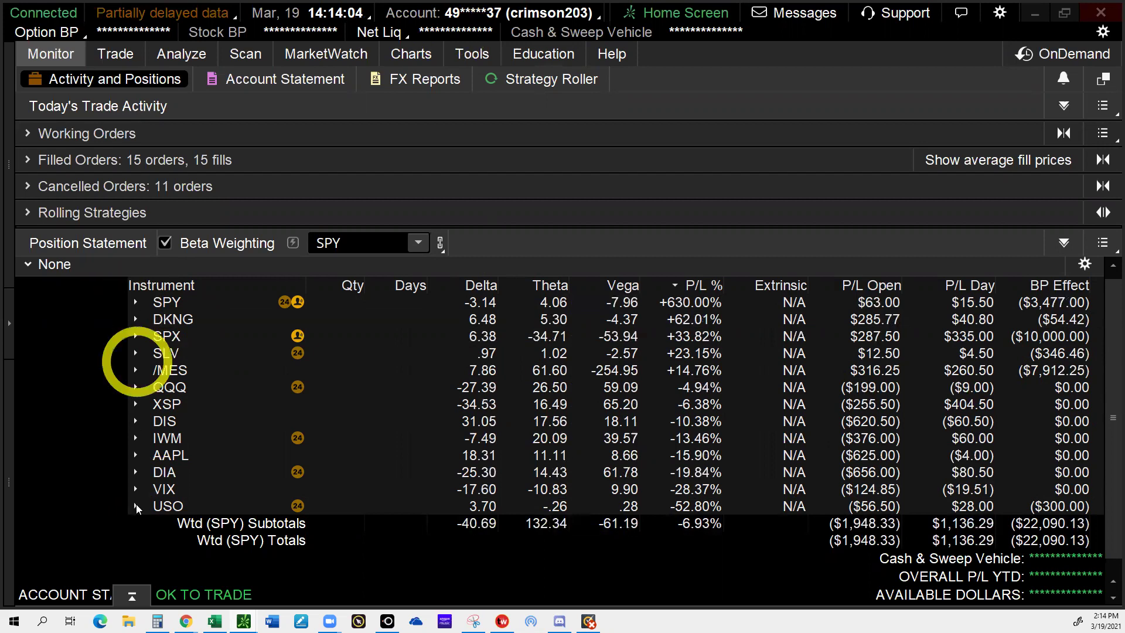
click(139, 503)
click(141, 478)
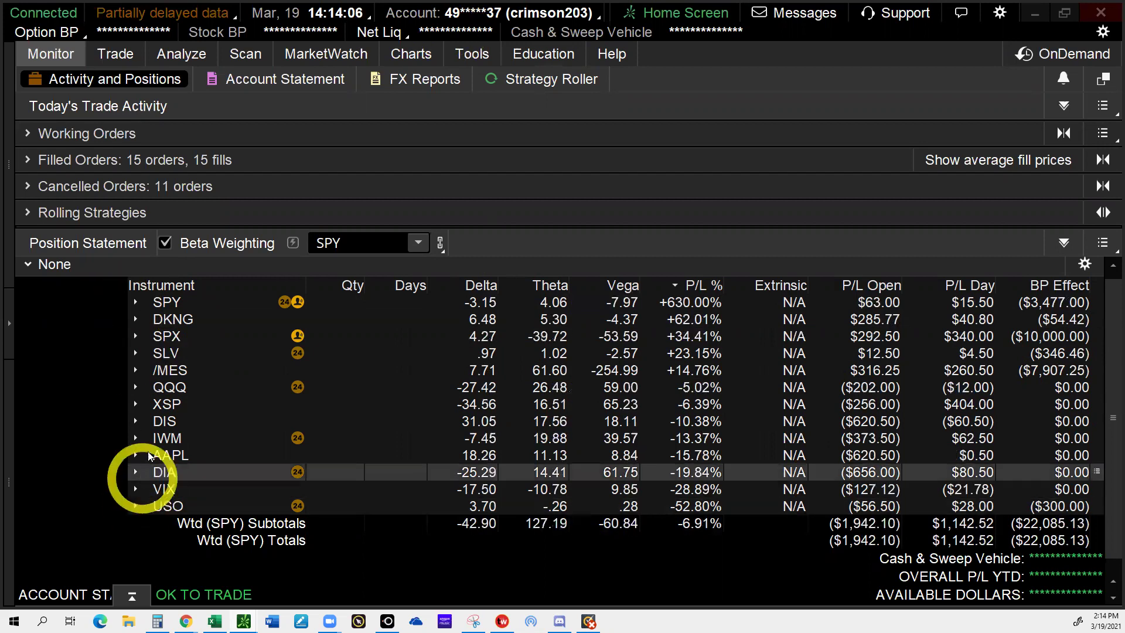
click(150, 456)
click(149, 422)
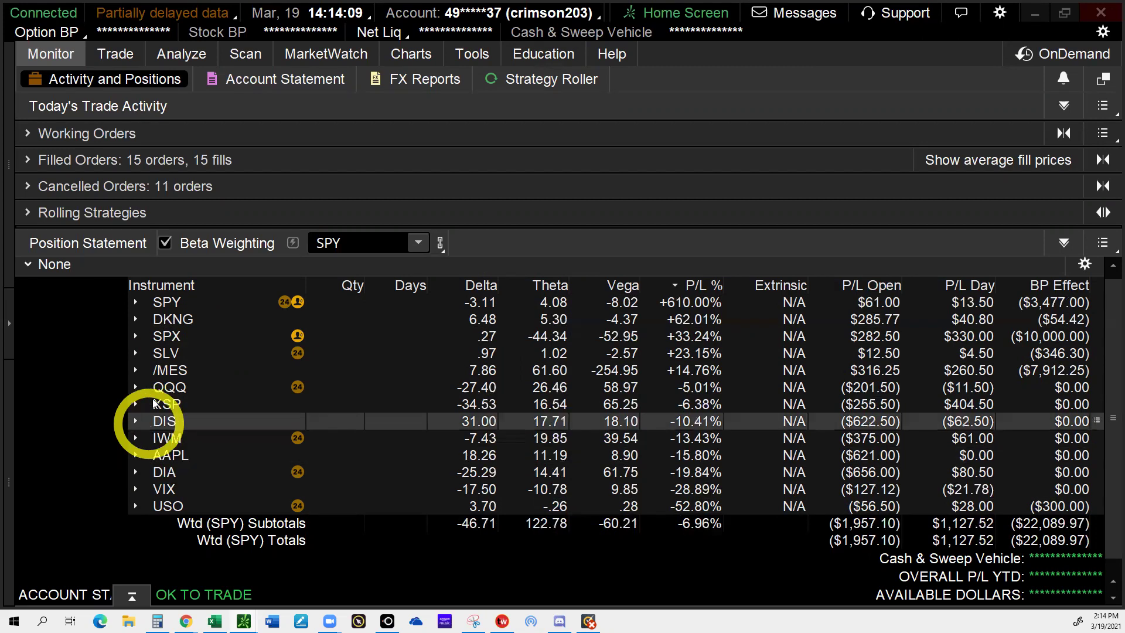
click(157, 371)
click(167, 302)
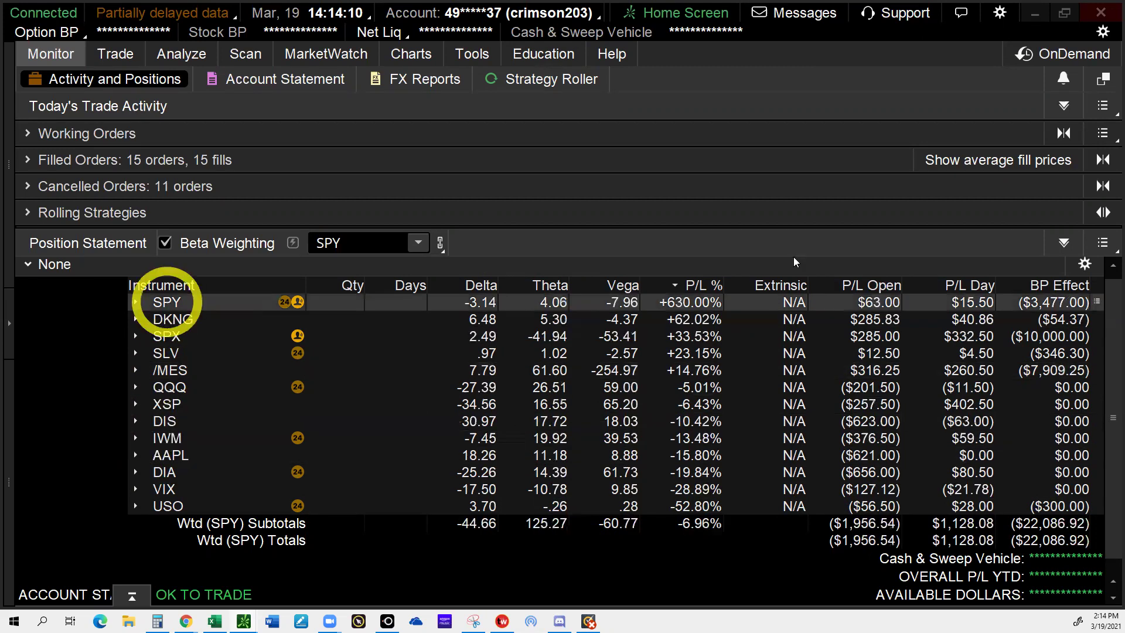
Step: Review the day's P/L for SPX and /MES and the weighted subtotals for delta, theta, P/L Open and BP Effect
click(970, 297)
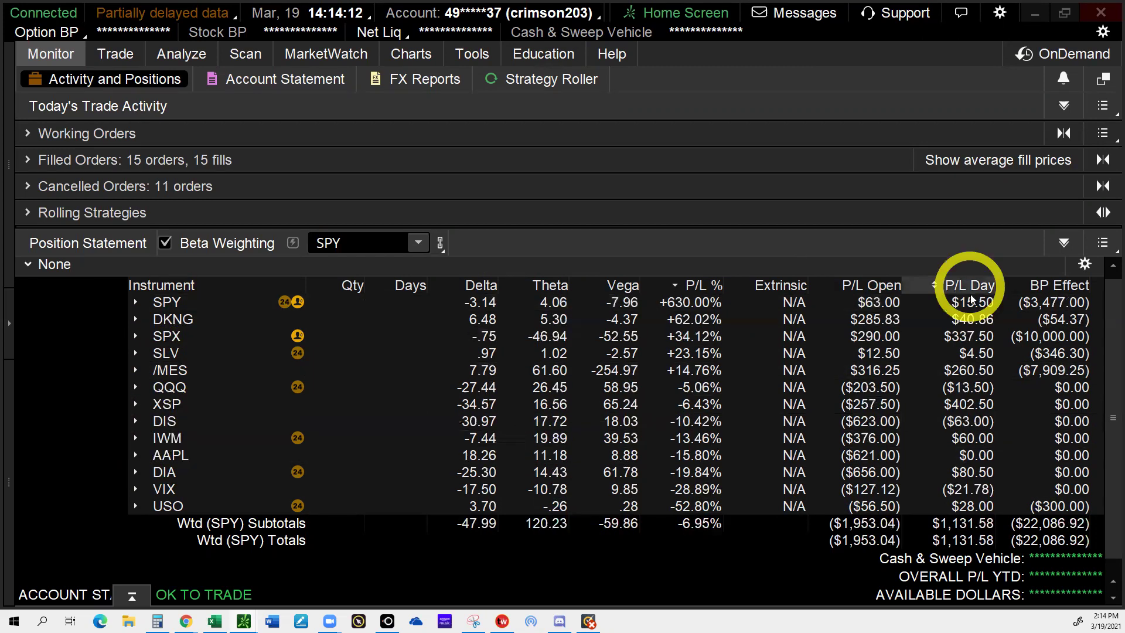
click(975, 336)
click(968, 370)
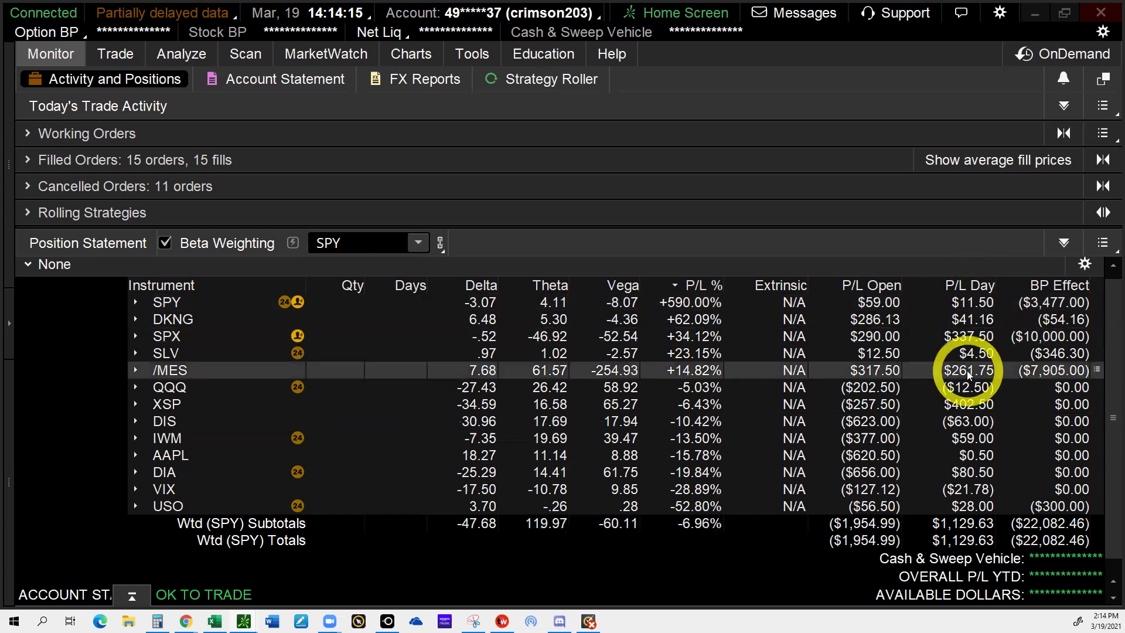
click(478, 530)
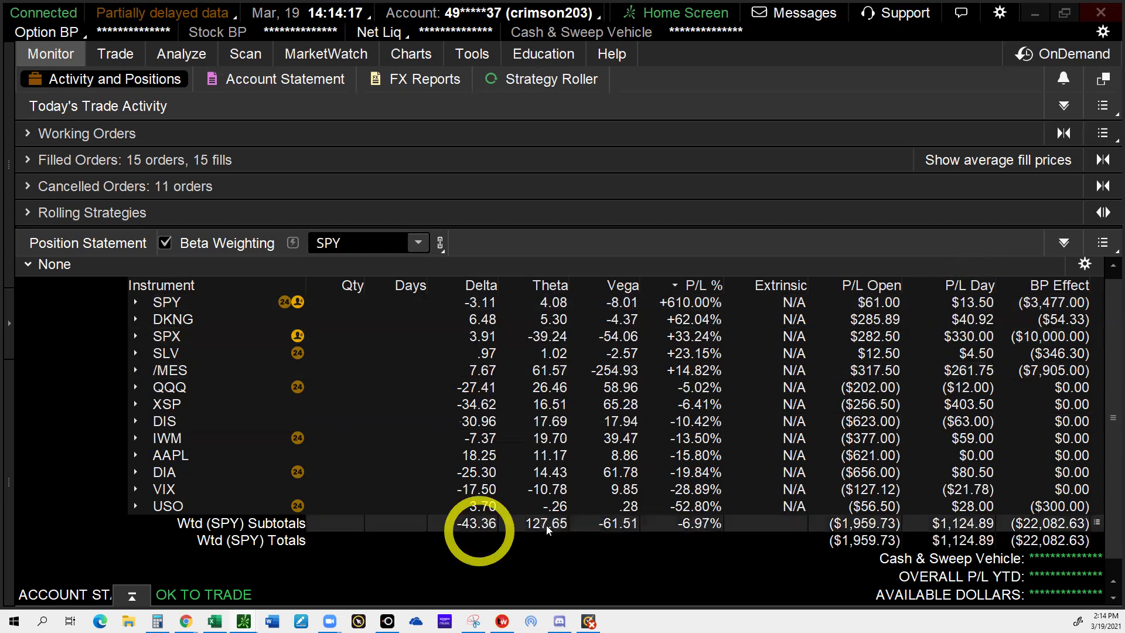
click(671, 531)
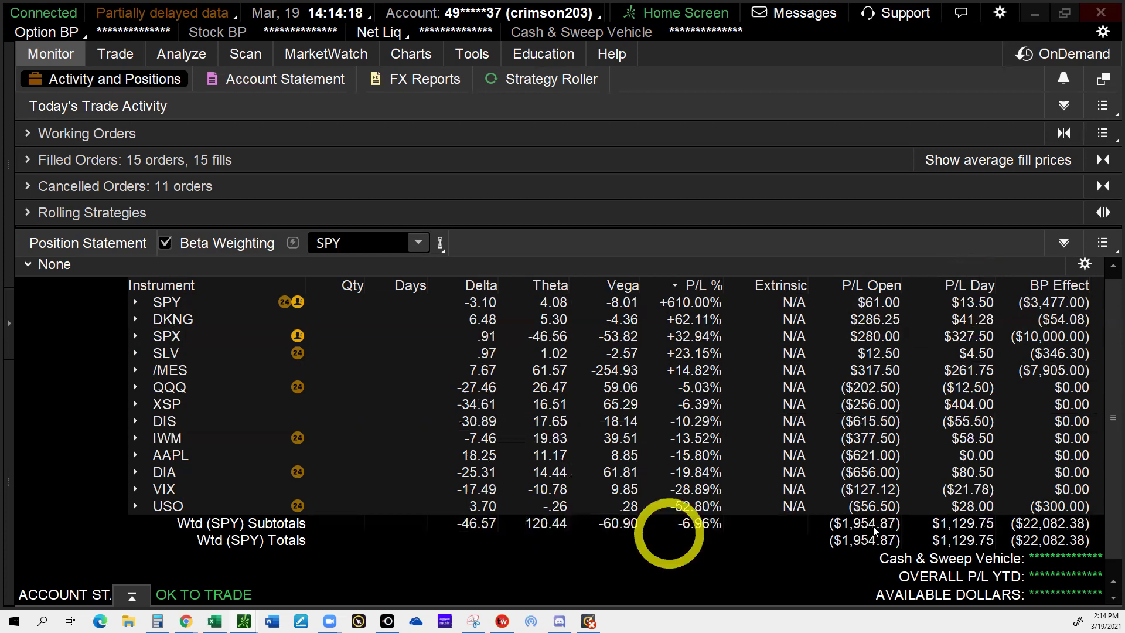
click(1069, 531)
click(926, 505)
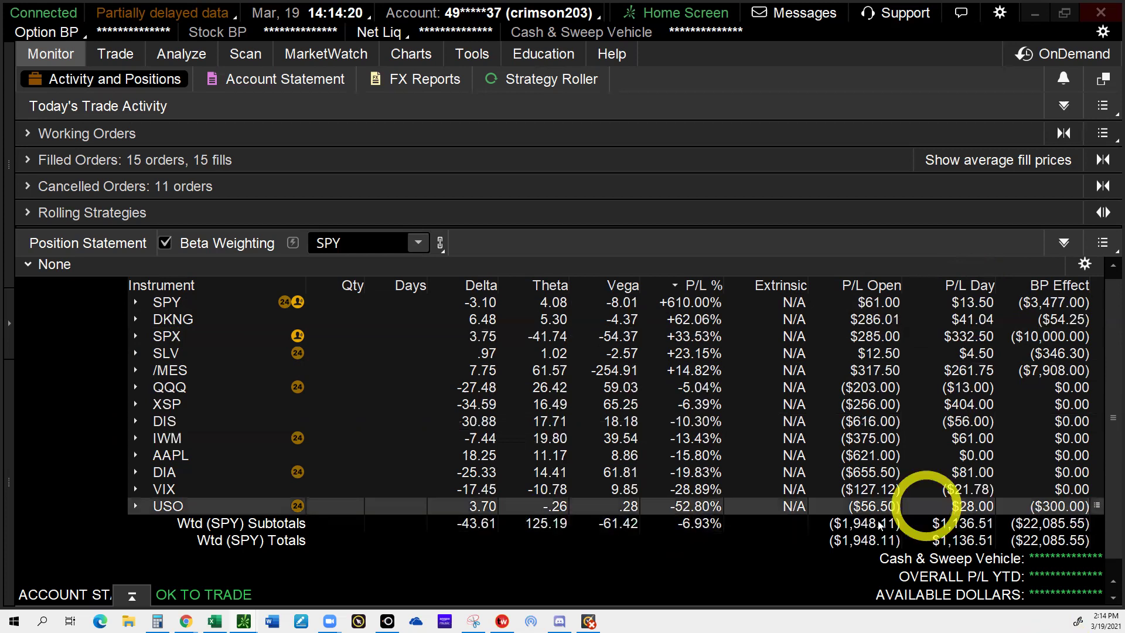
click(878, 524)
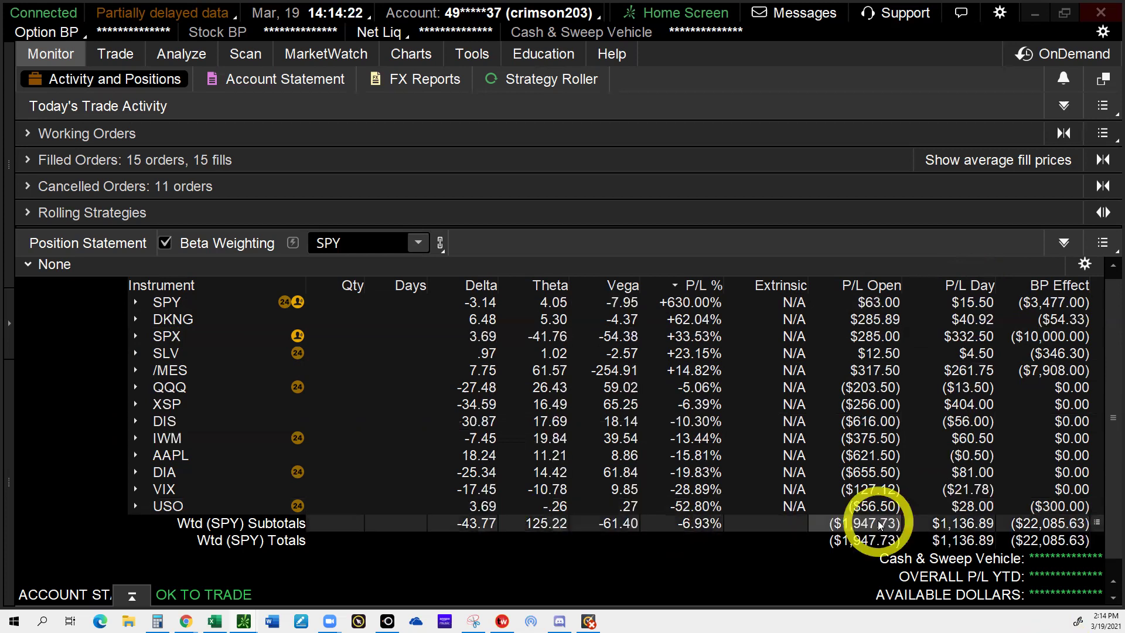
click(878, 303)
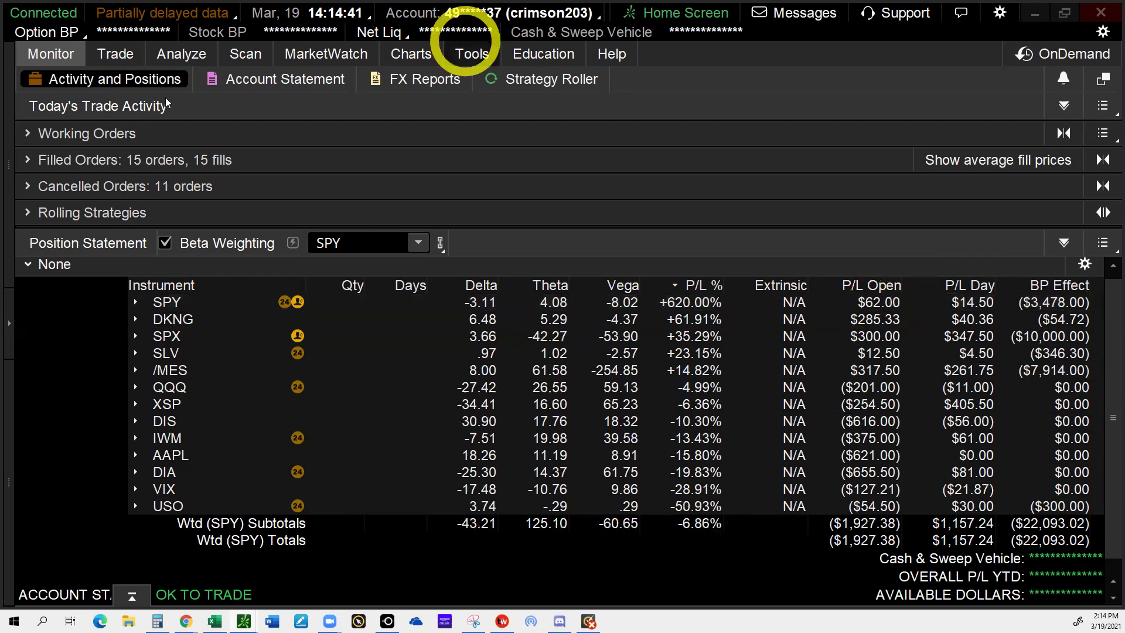
Step: Load the SPX option chain for trading in place of /MES
click(115, 54)
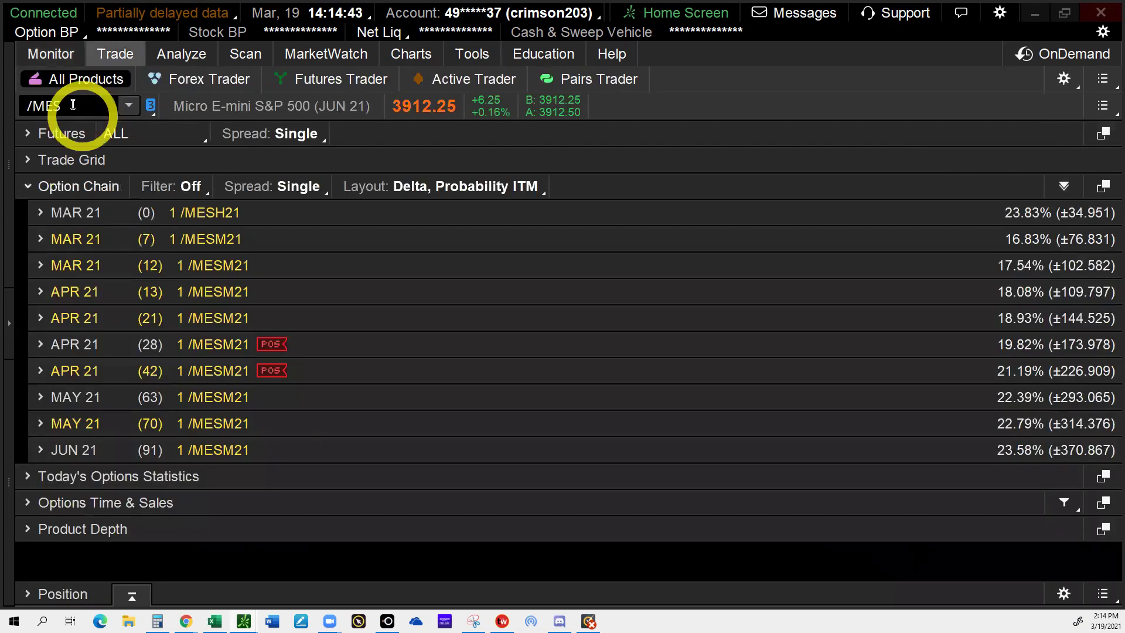
click(73, 105)
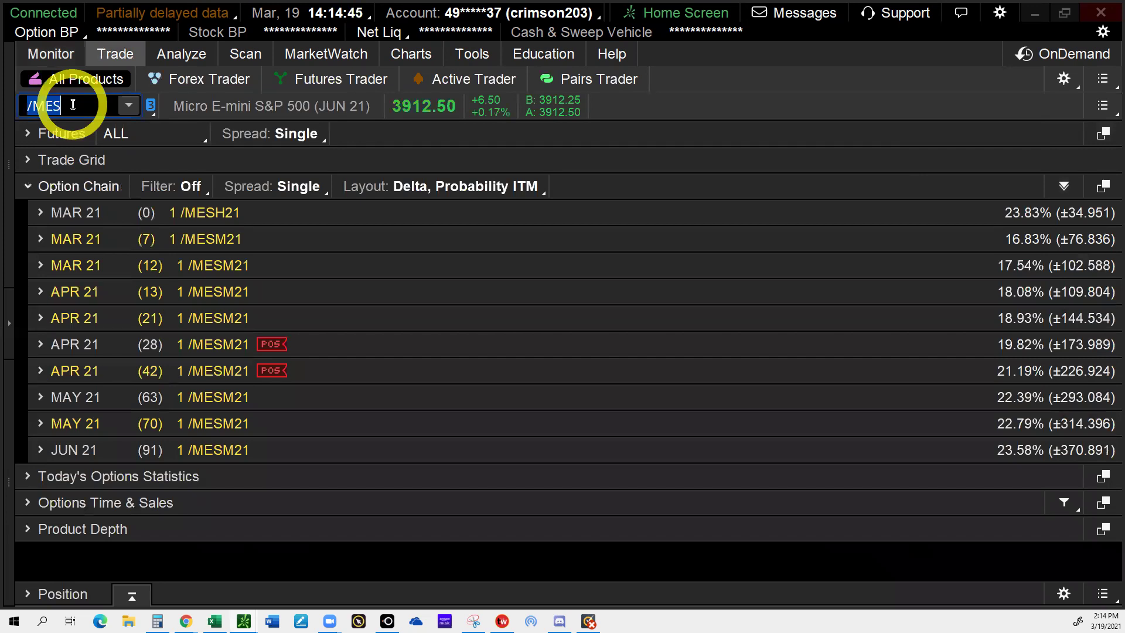
text(SPX)
key(Return)
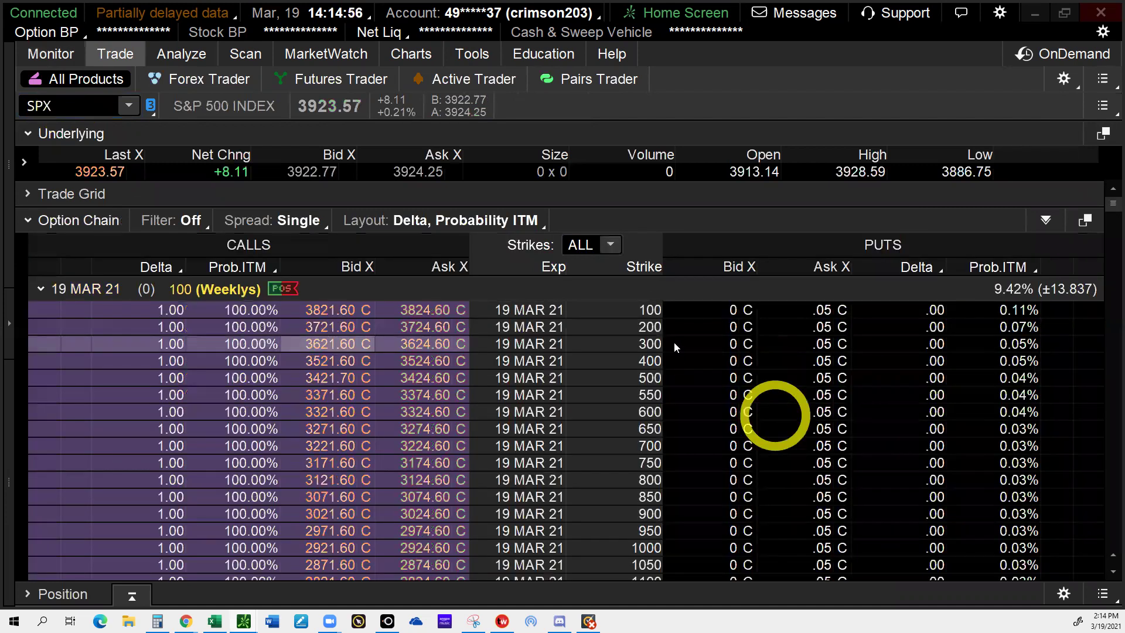
Step: Locate the near-the-money strikes and the open put positions in SPX's 19 MAR 21 weekly chain
scroll(682, 313, down, 4)
scroll(683, 287, down, 5)
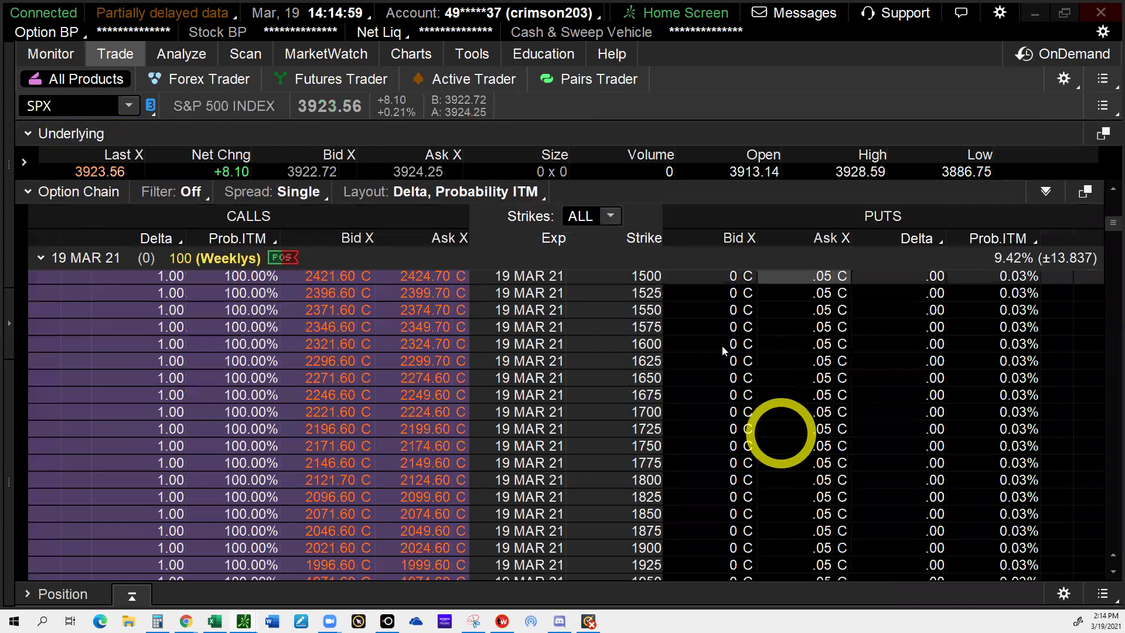
scroll(724, 348, down, 2)
scroll(722, 346, down, 10)
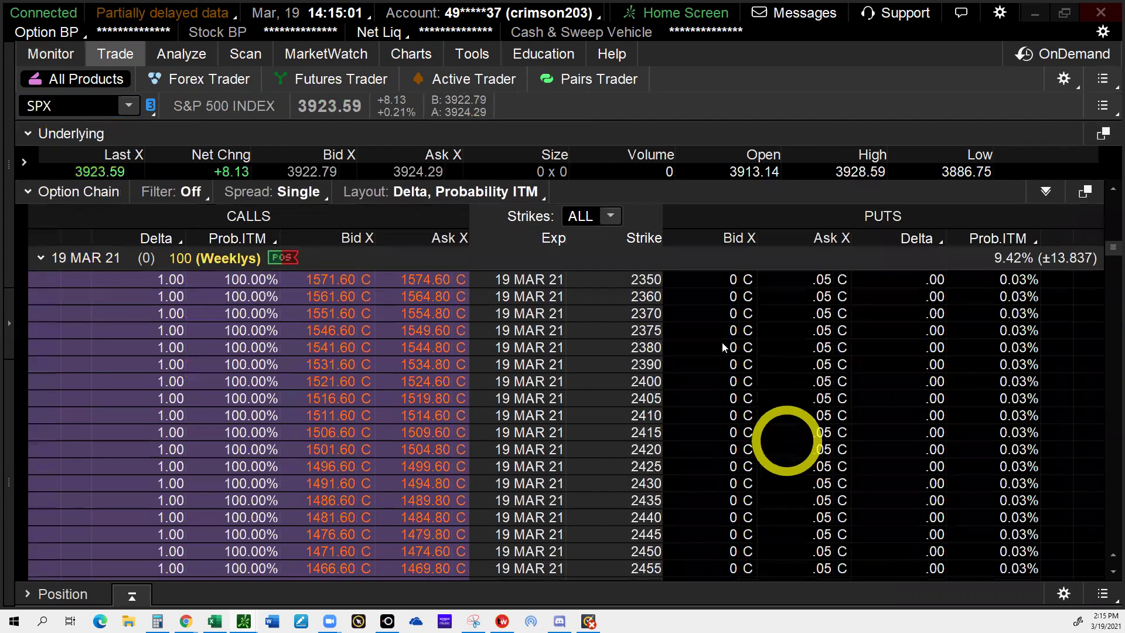
scroll(1010, 309, down, 5)
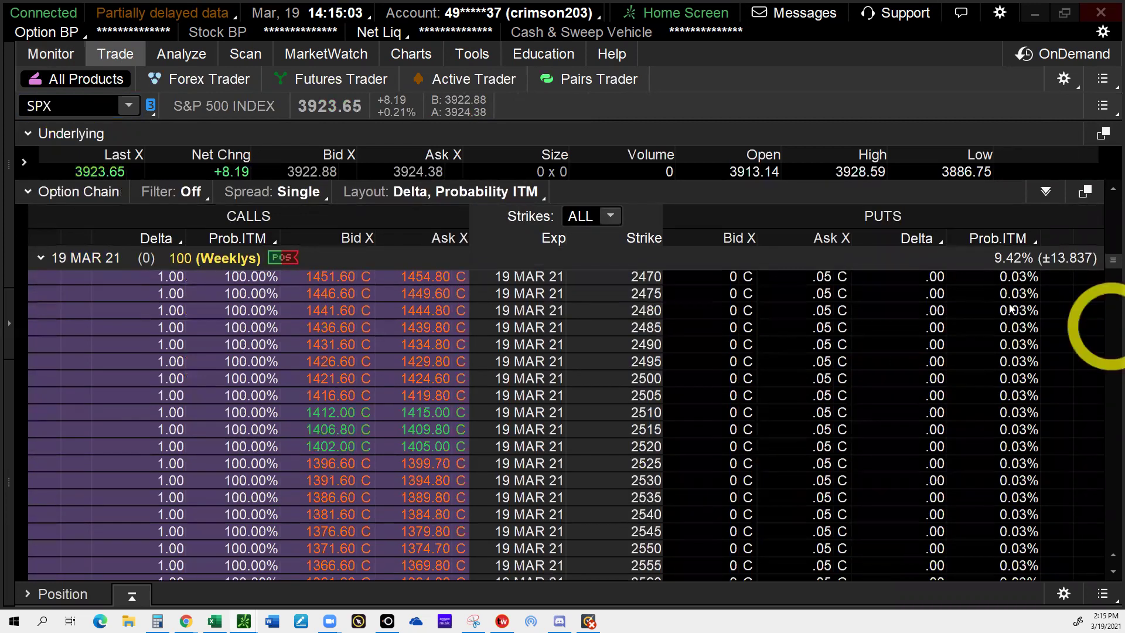
click(1111, 569)
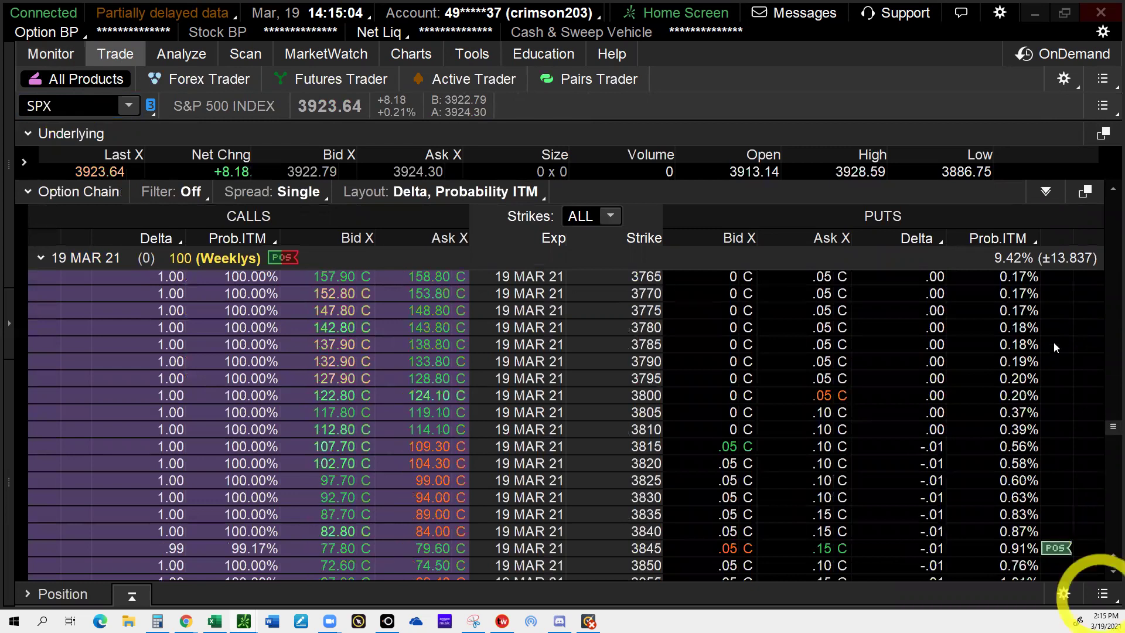
scroll(989, 407, down, 18)
scroll(989, 407, up, 3)
click(989, 407)
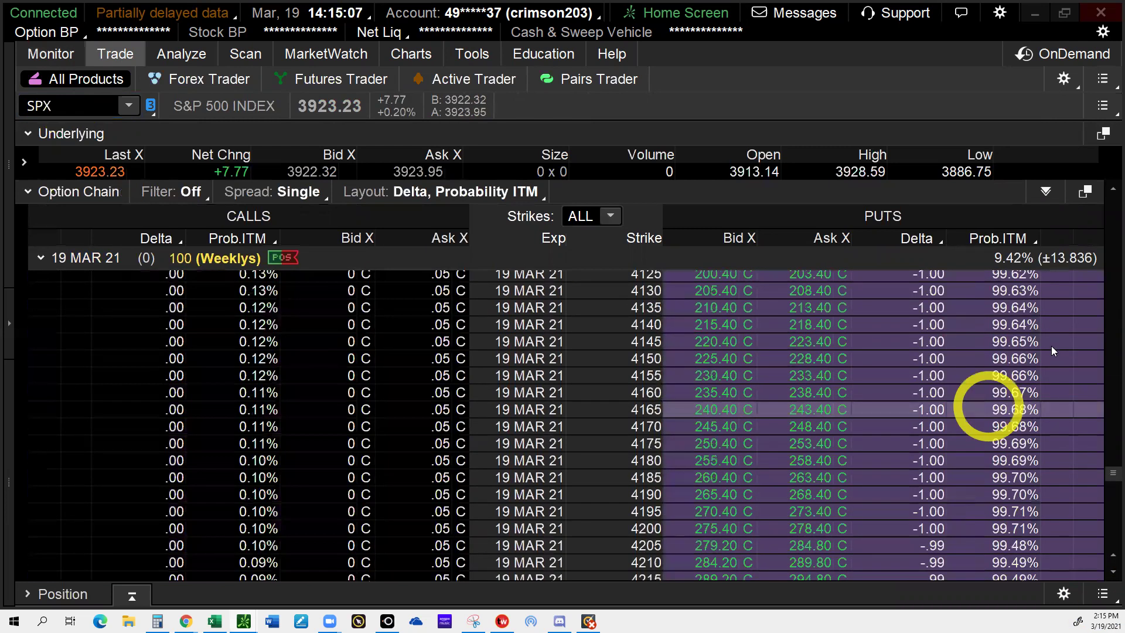
scroll(1043, 334, up, 4)
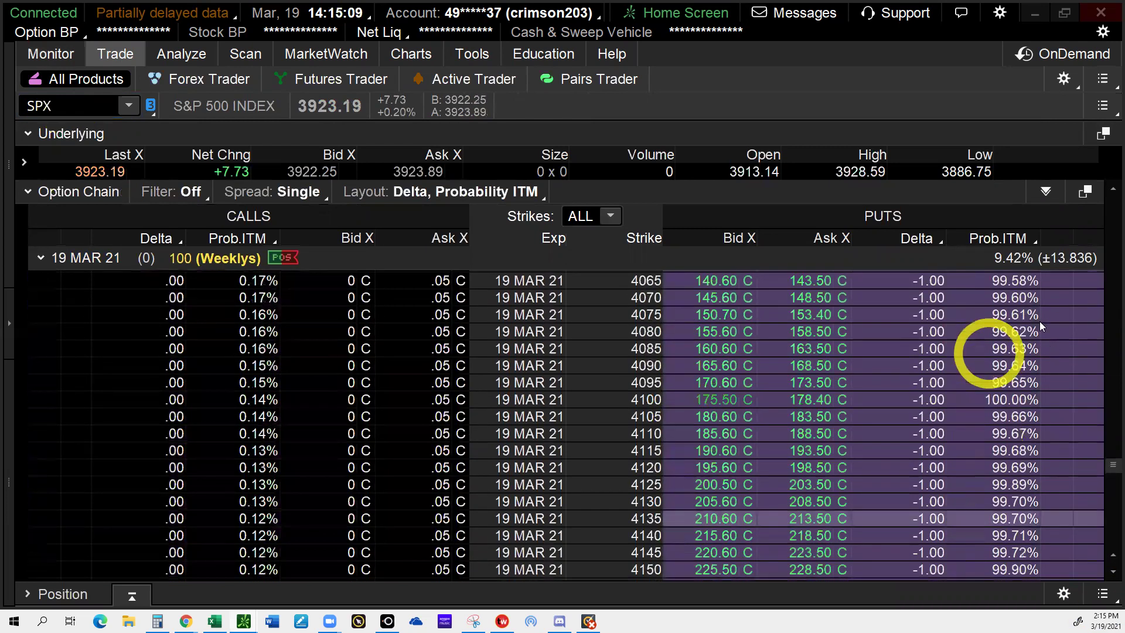
scroll(1010, 283, up, 1)
scroll(1010, 282, up, 10)
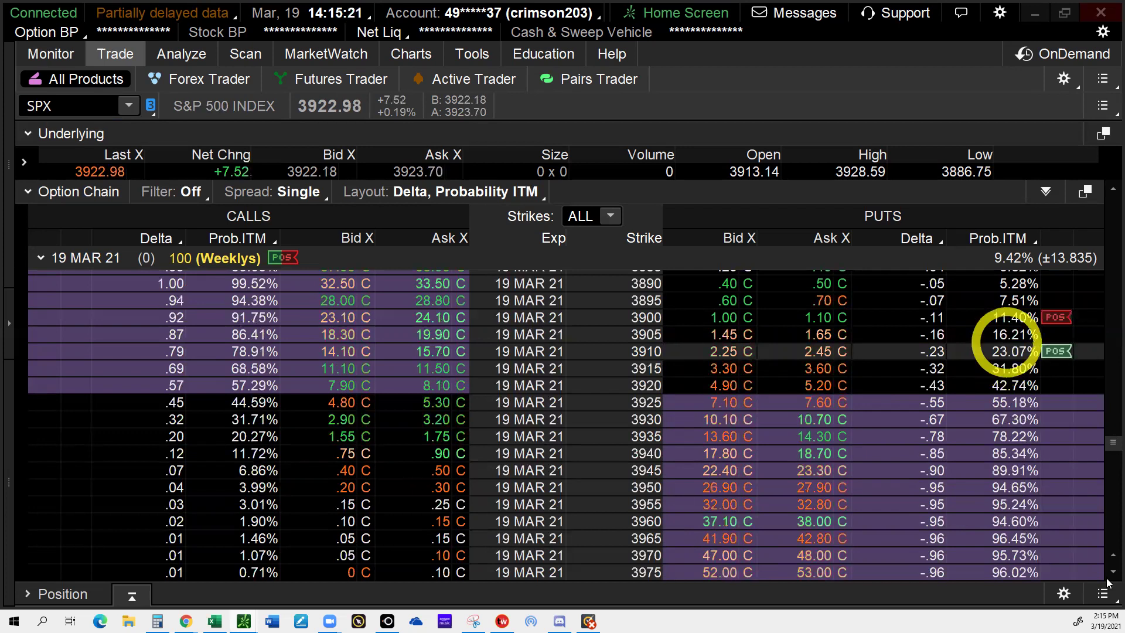
Step: Examine the prices, deltas and Prob.ITM of the held SPX puts between the 3910 and 3845 strikes
scroll(1108, 582, up, 1)
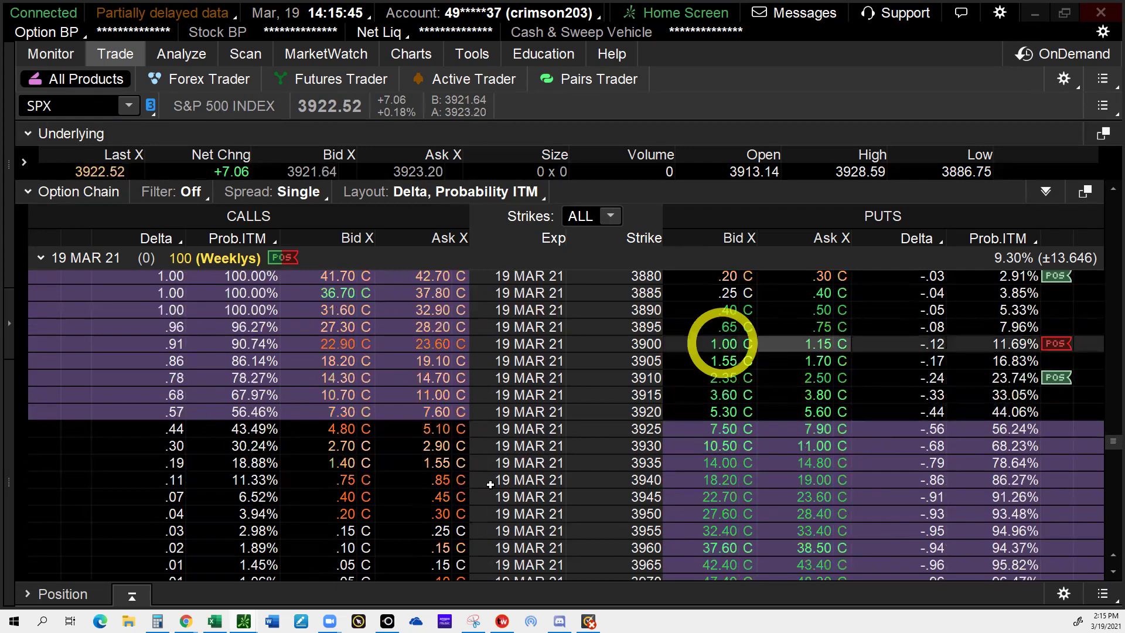
scroll(1013, 310, up, 1)
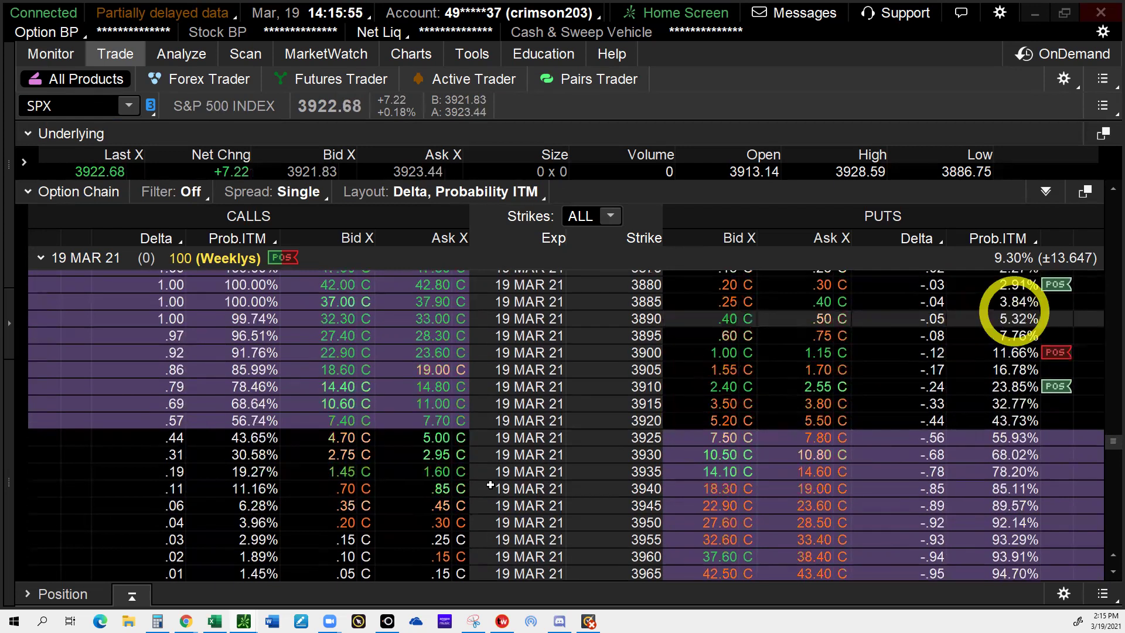
scroll(1013, 310, up, 2)
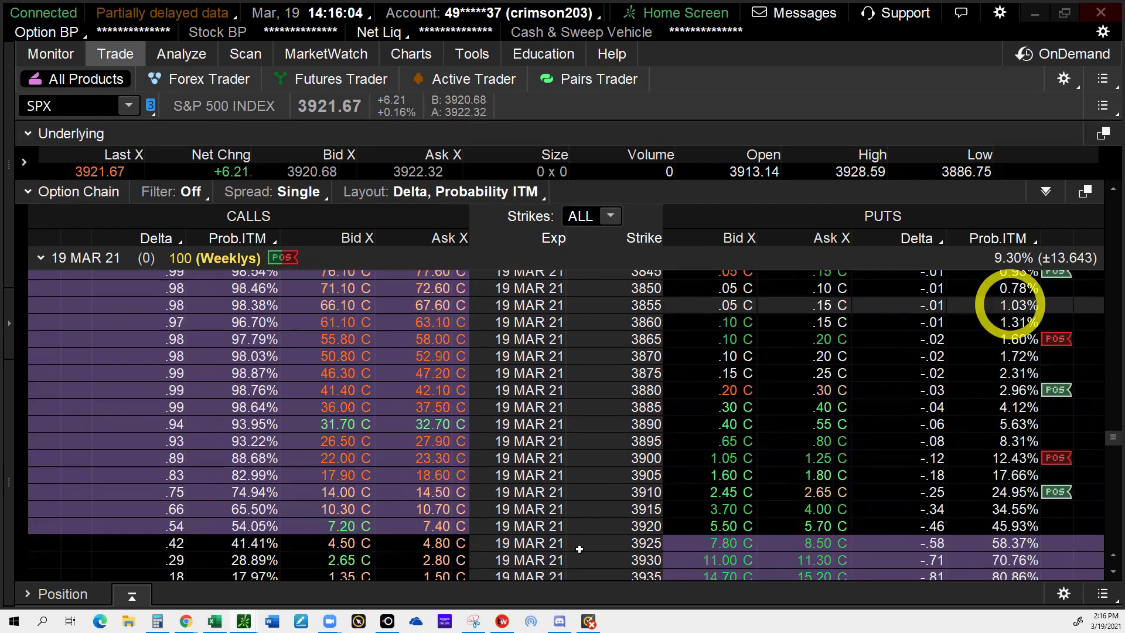
scroll(1007, 304, up, 1)
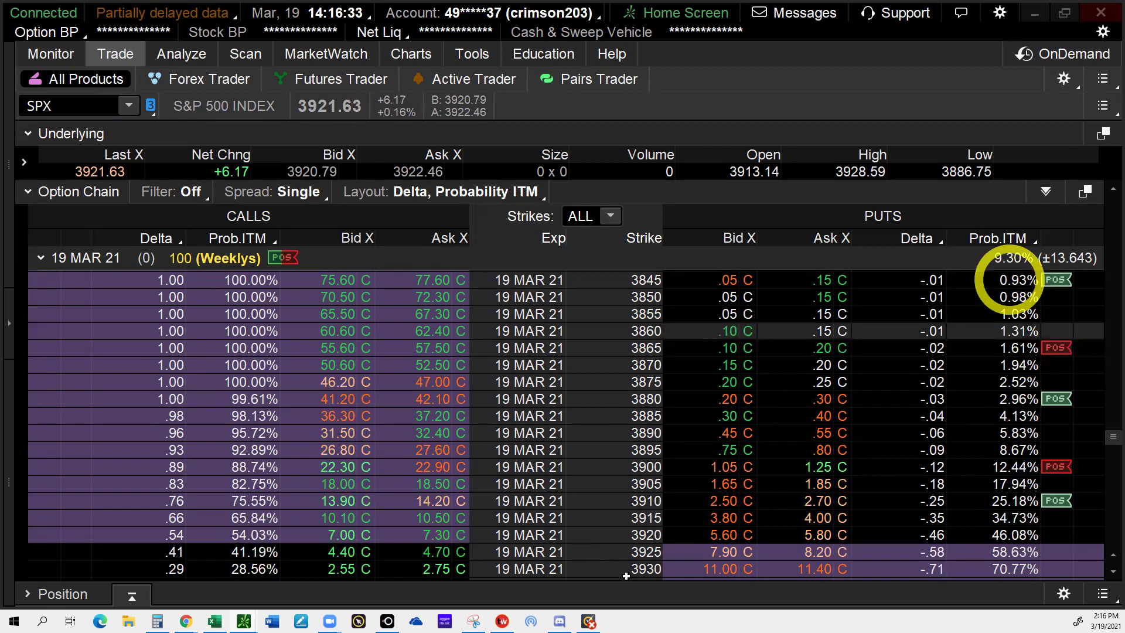
Step: Switch to the Excel trading spreadsheet and review the expiring SPX put spreads' days left, credit and current price on the Credit Spreads sheet
click(194, 563)
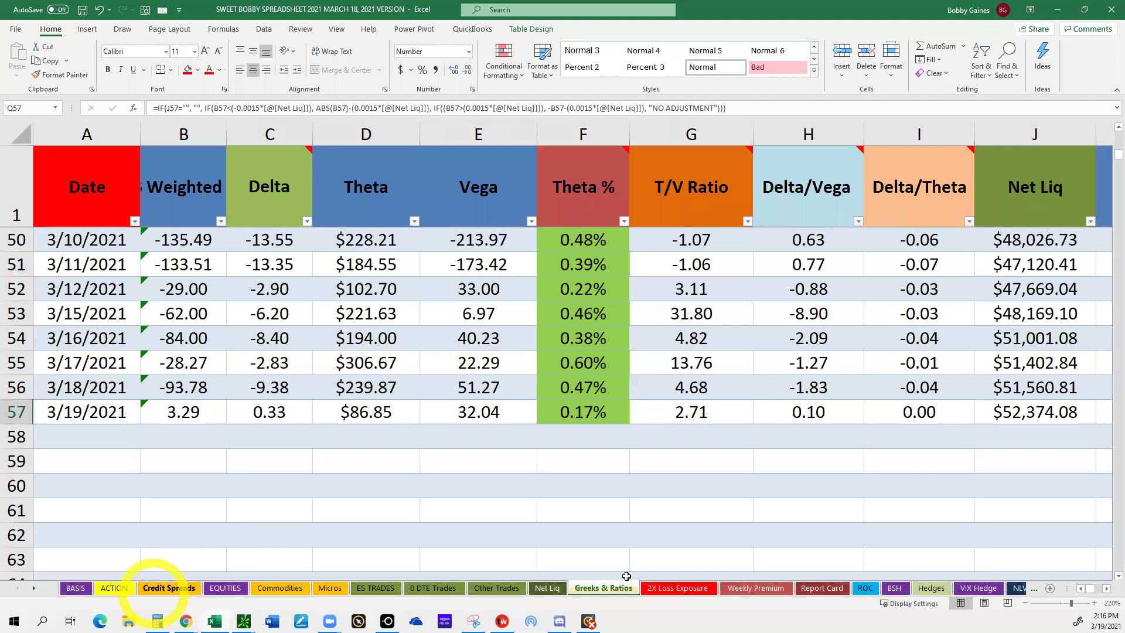
click(167, 588)
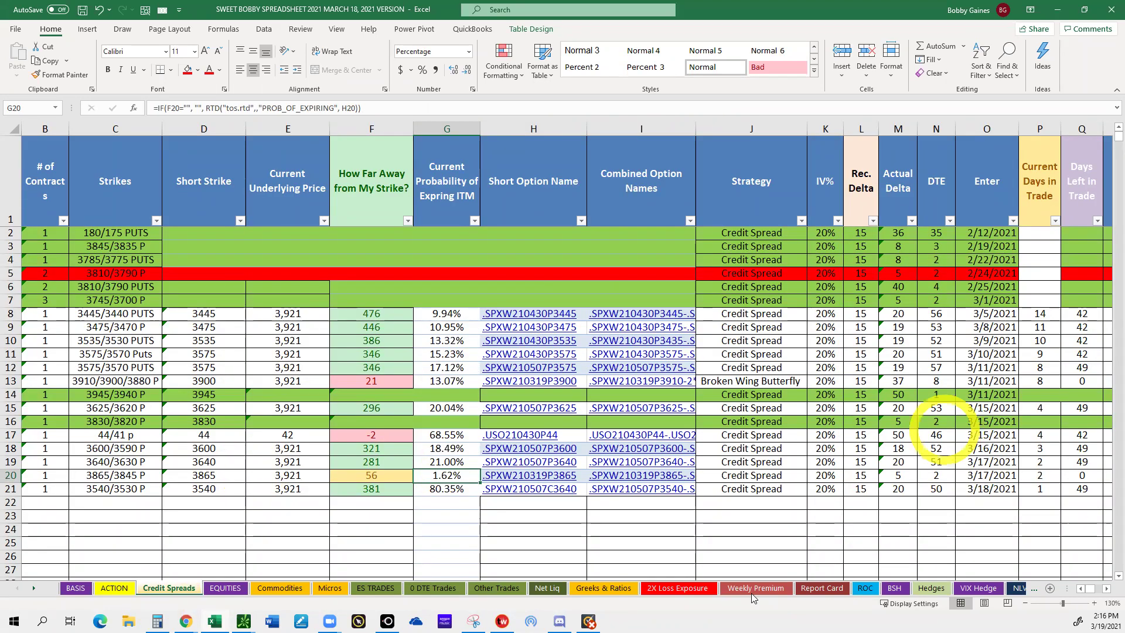
click(1082, 475)
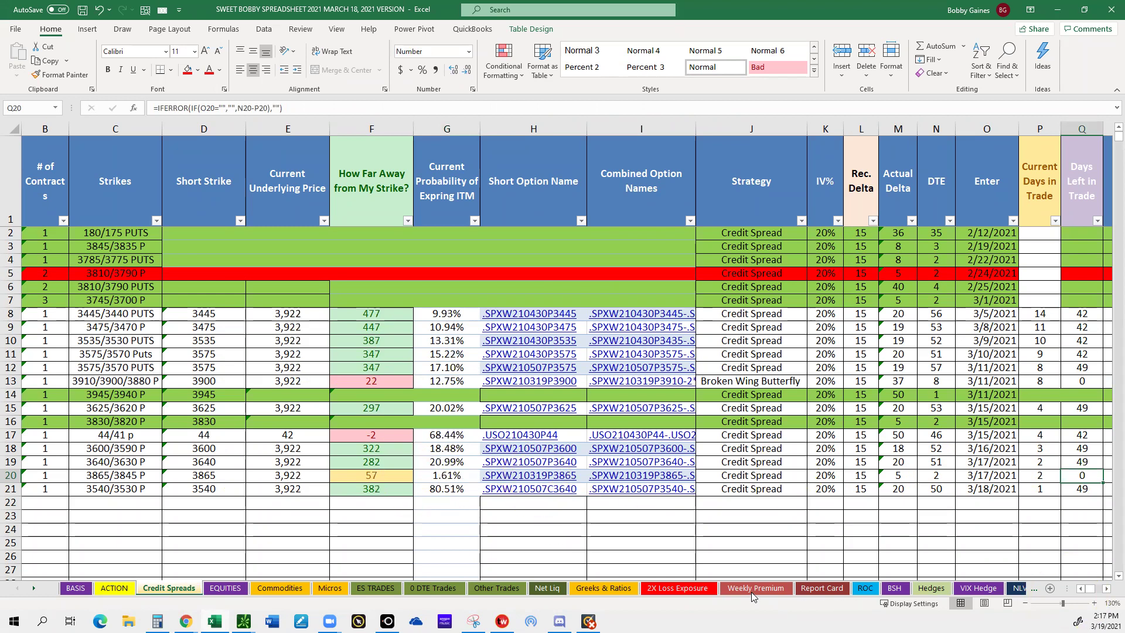
scroll(862, 469, right, 4)
click(882, 381)
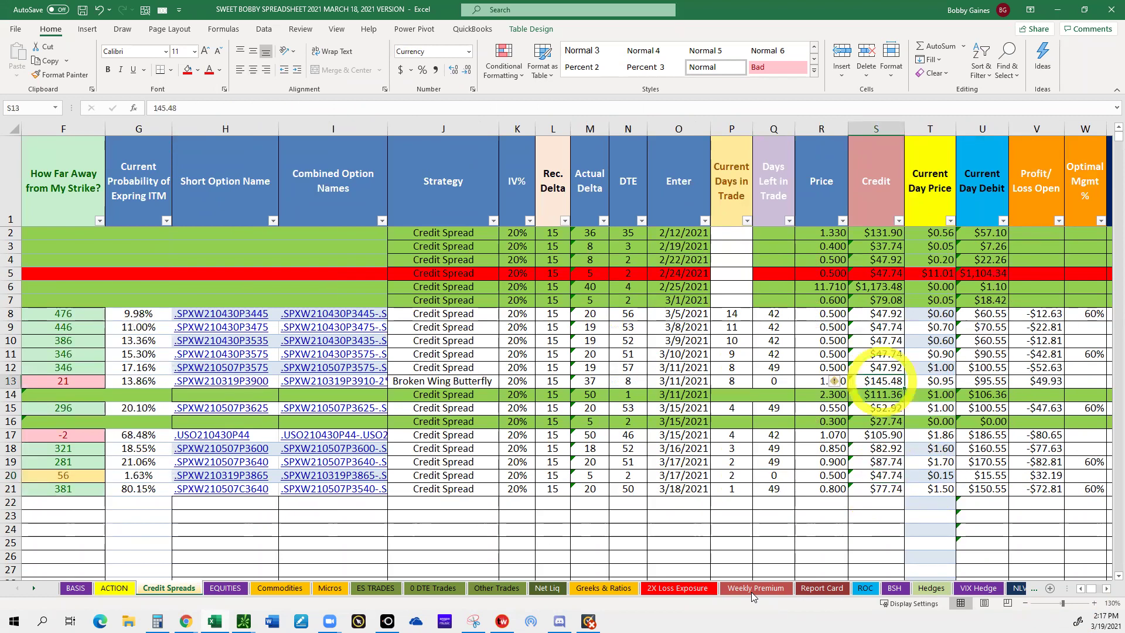
key(Right)
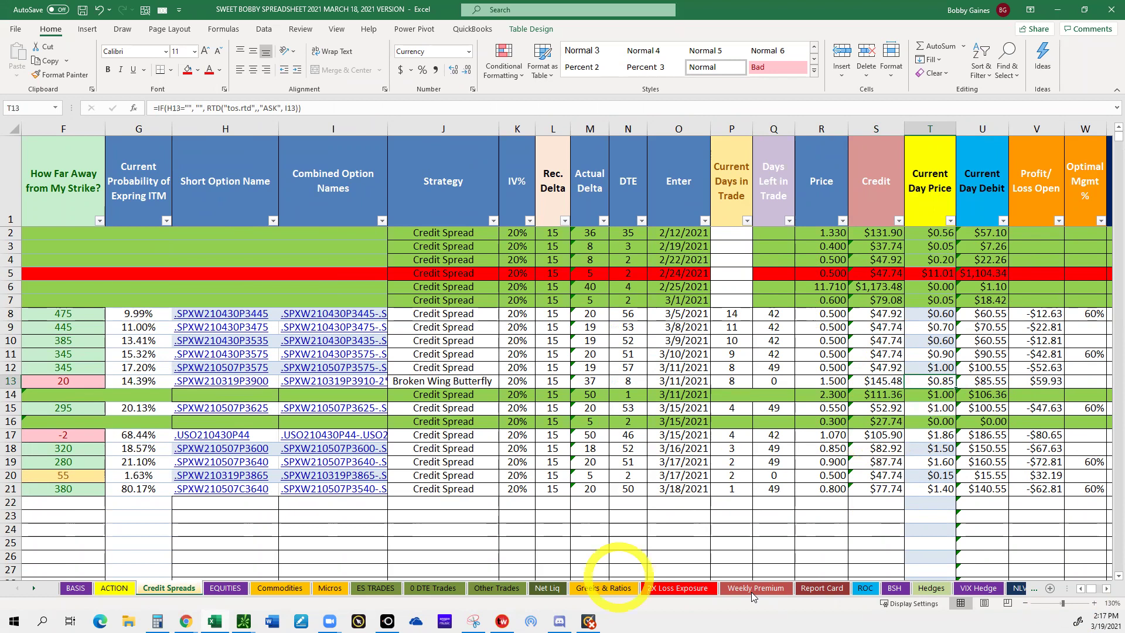
Step: Review this year's total premium selling profits and row 18's weekly premium to be sold on the Weekly Premium sheet
click(751, 587)
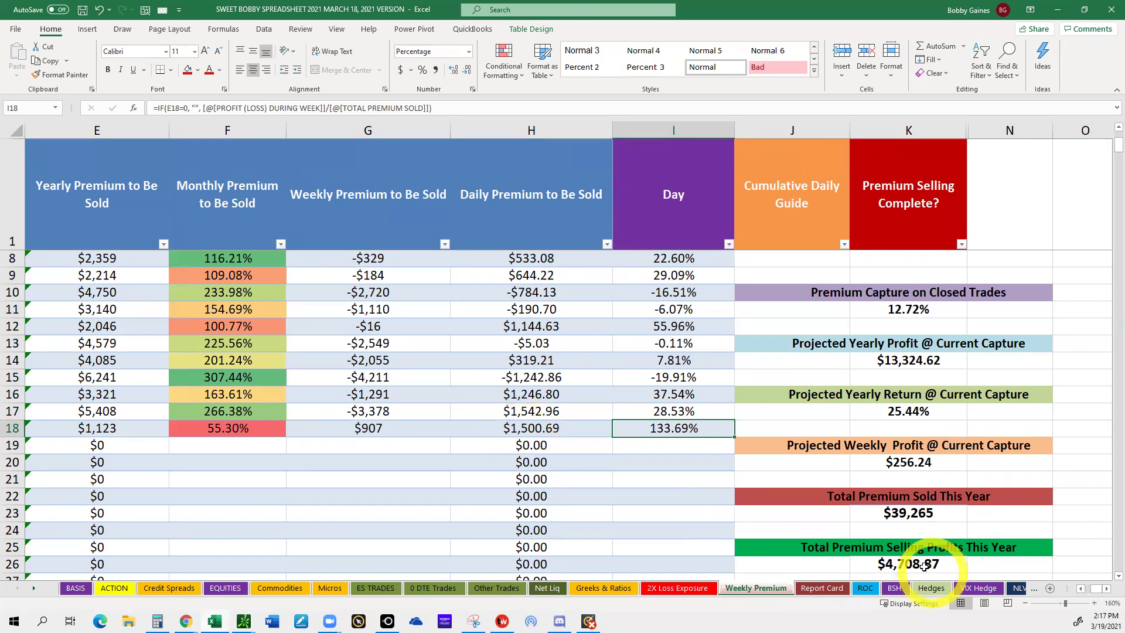
click(906, 564)
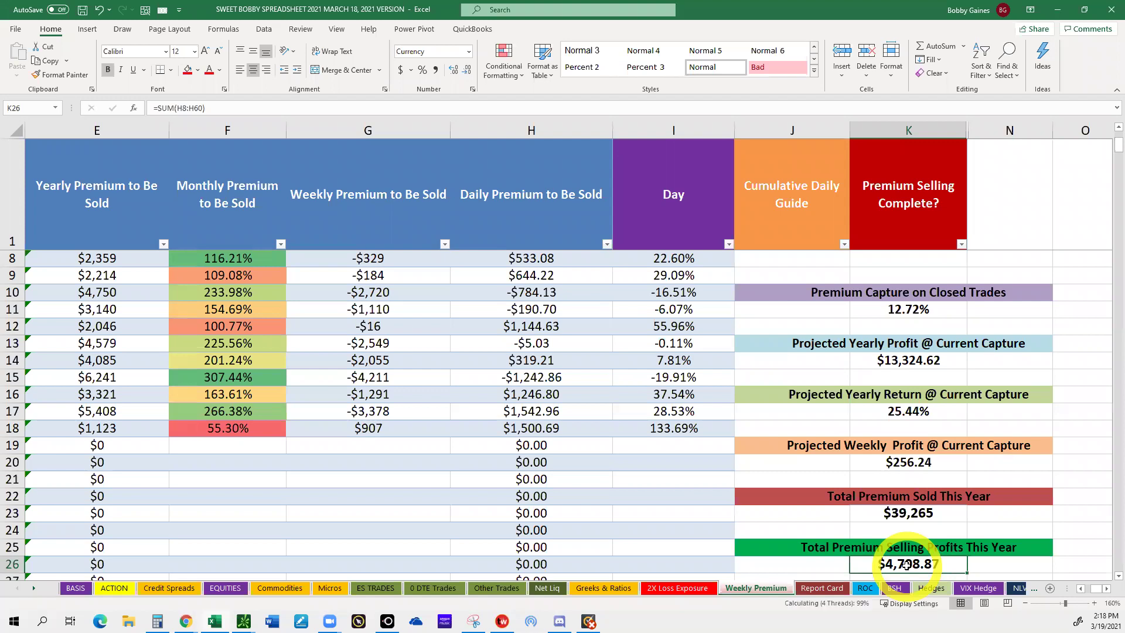
click(368, 430)
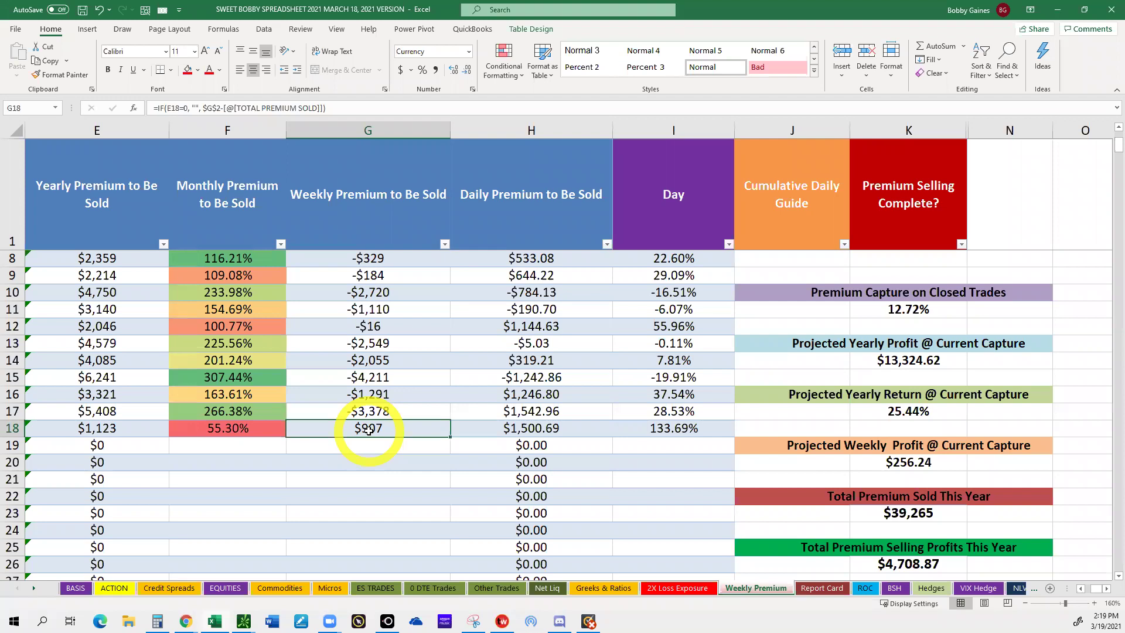
Step: Return to thinkorswim, expand the sidebar and sort the volatility watchlist by net change, highest first
mouse_move(473, 621)
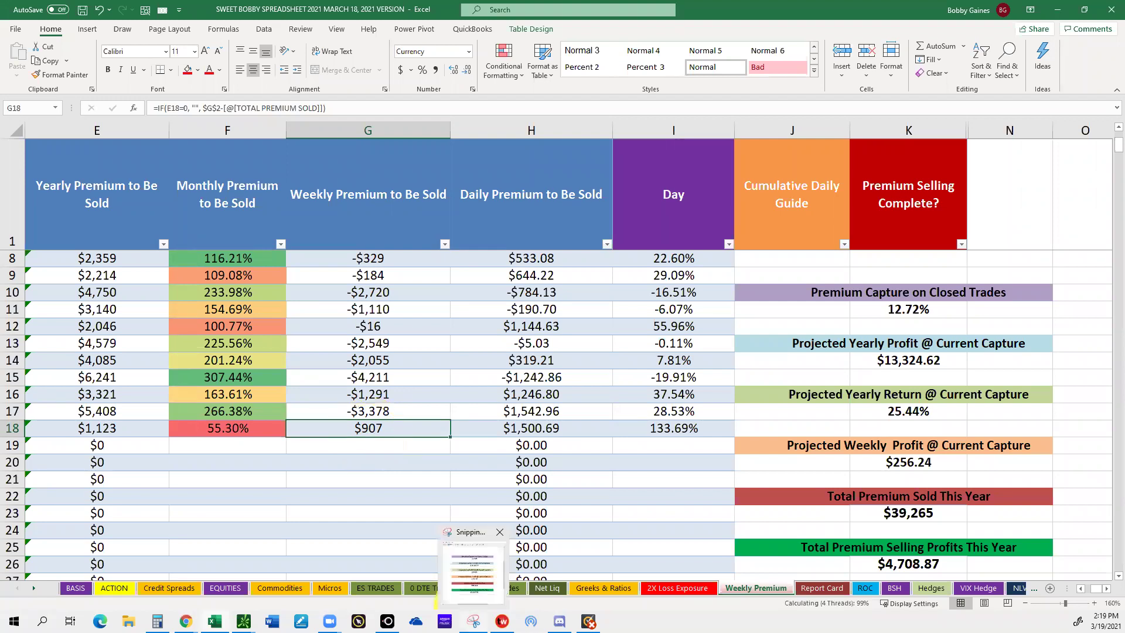
click(475, 619)
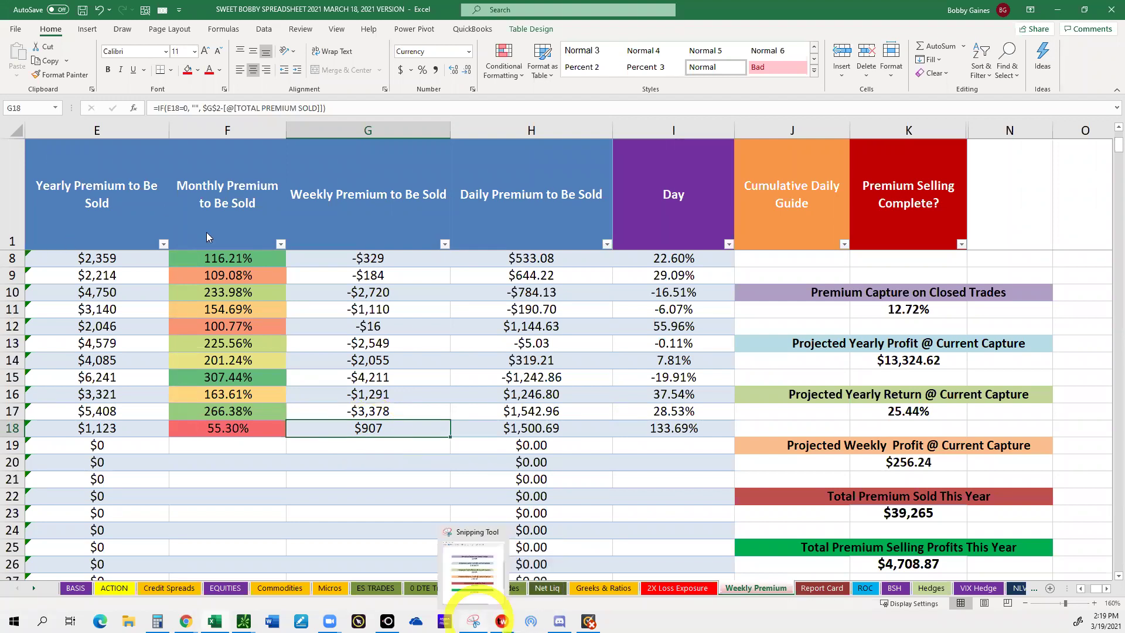
click(473, 621)
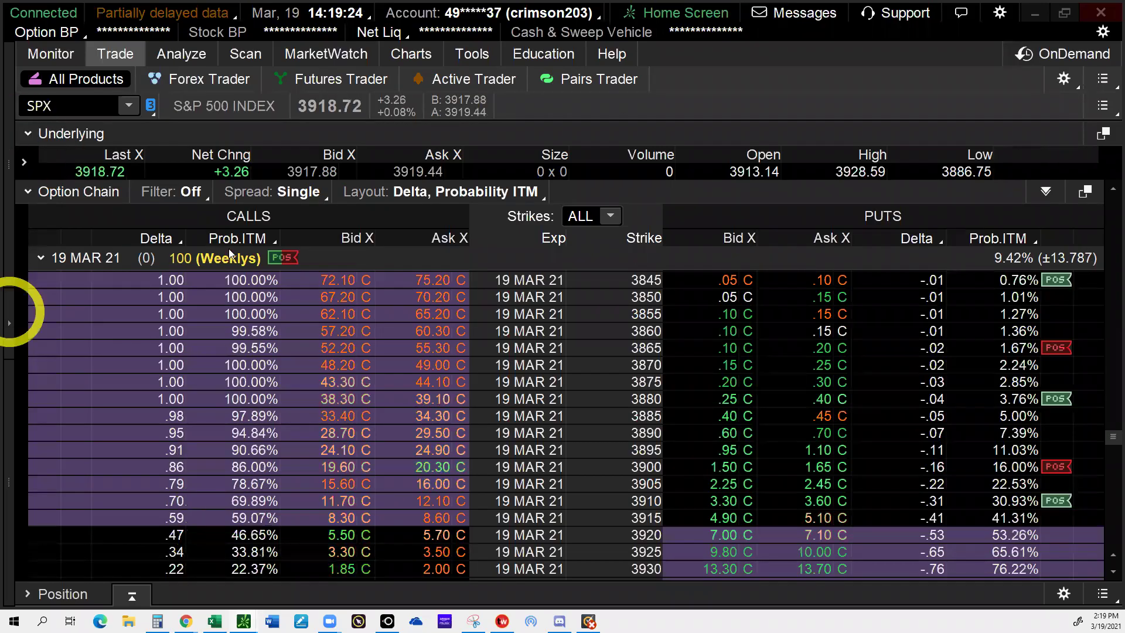
click(10, 321)
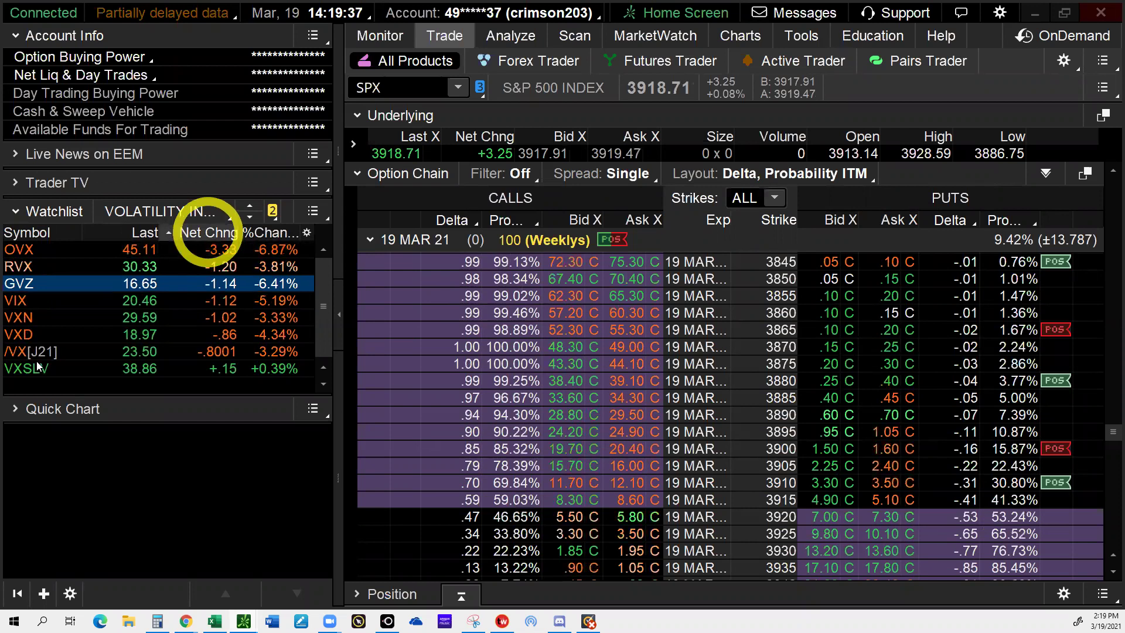
click(208, 232)
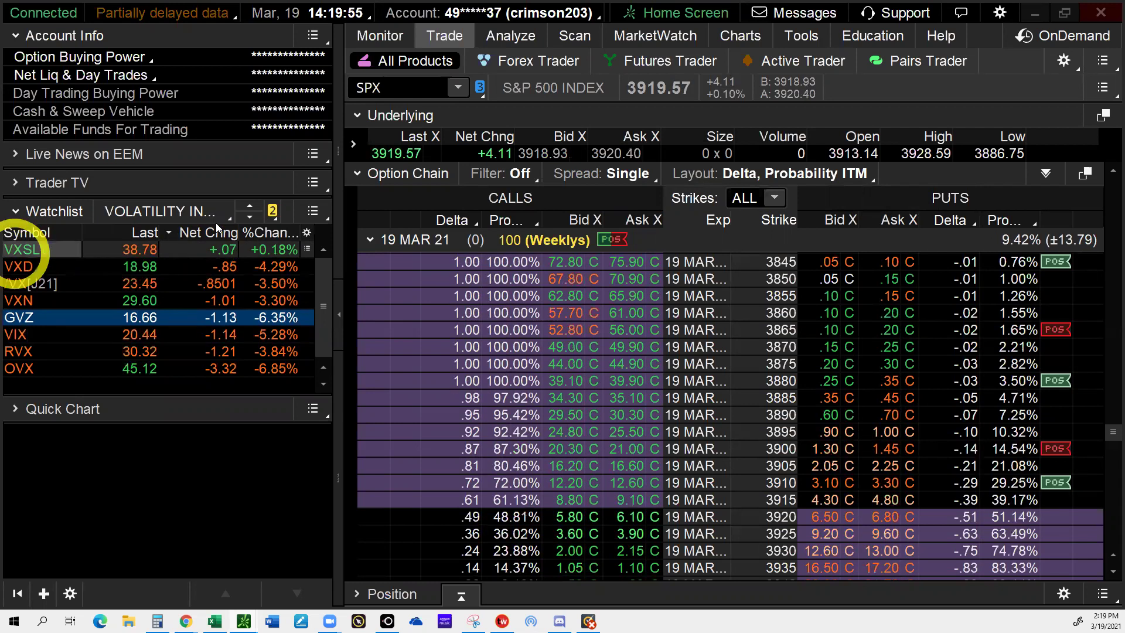
Step: Examine the net and percent changes of the volatility indexes from VXSLV through OVX in the watchlist, returning to VXSLV
click(206, 257)
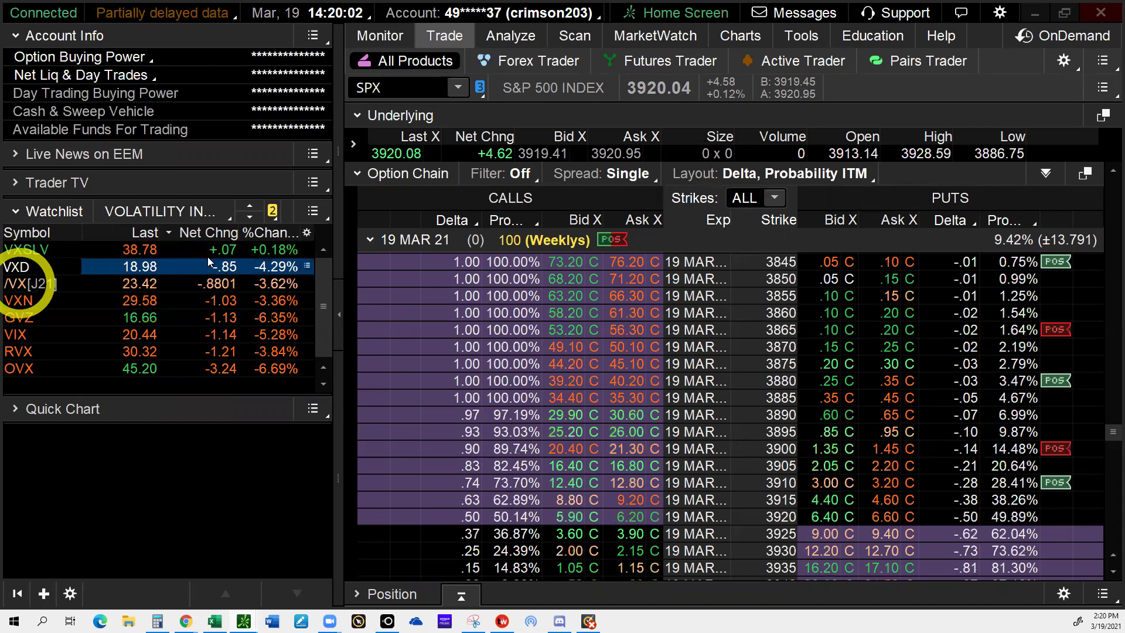
click(24, 270)
click(28, 284)
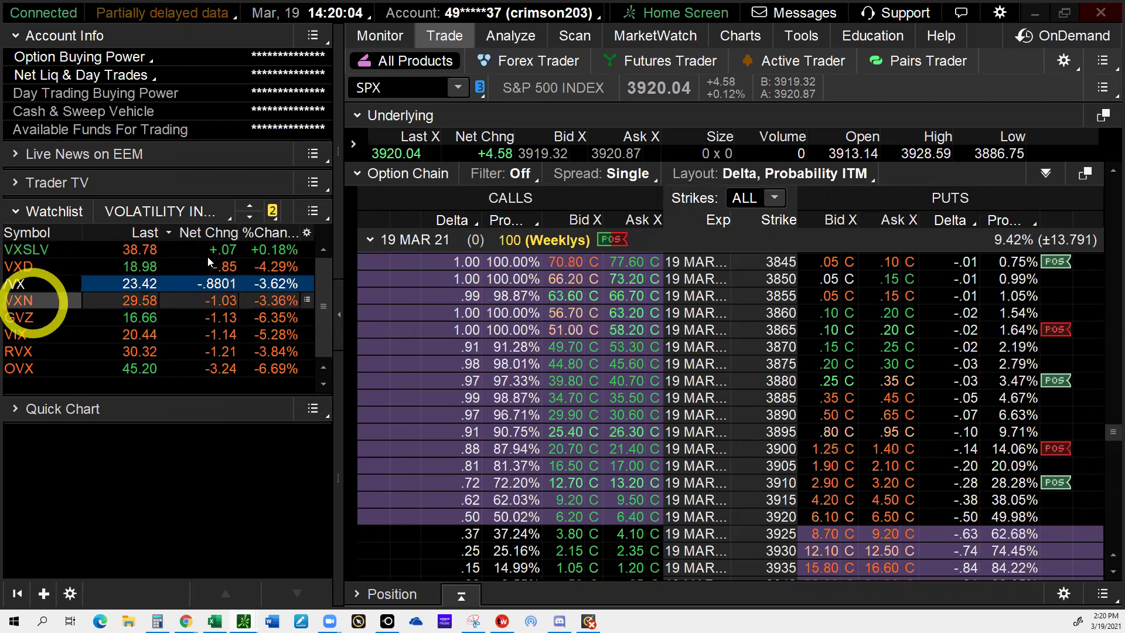
double_click(27, 301)
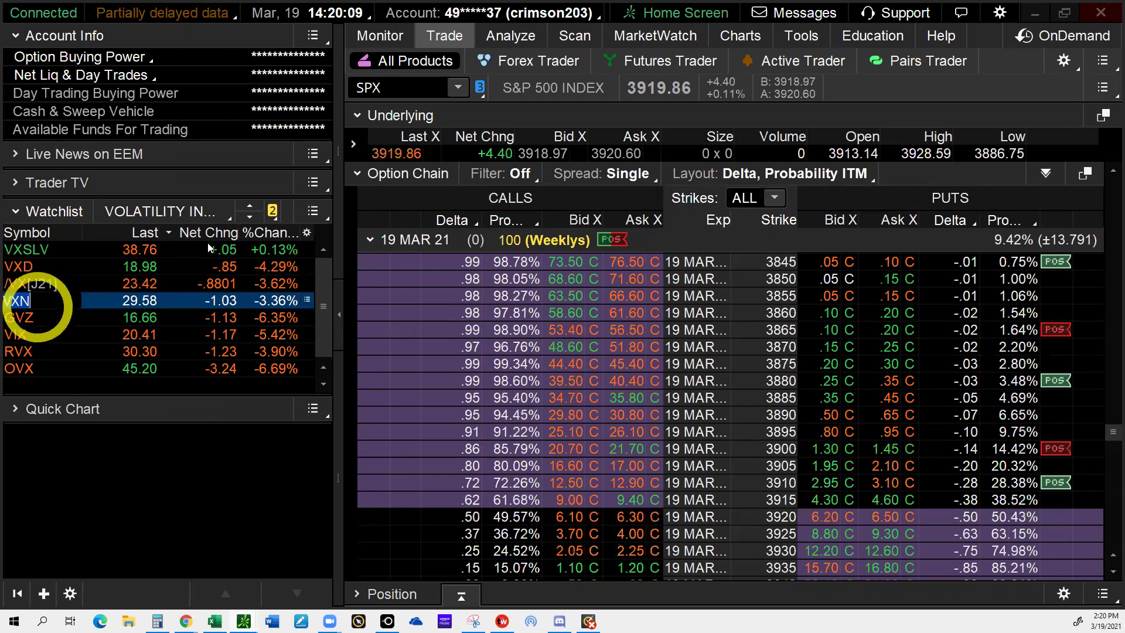
click(37, 317)
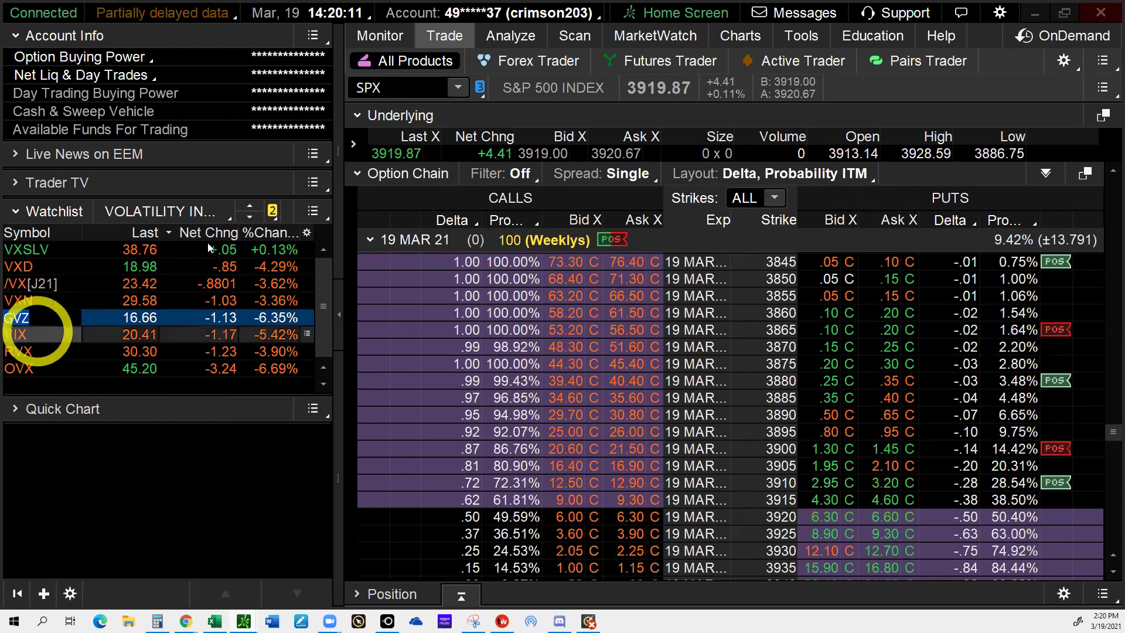
click(37, 333)
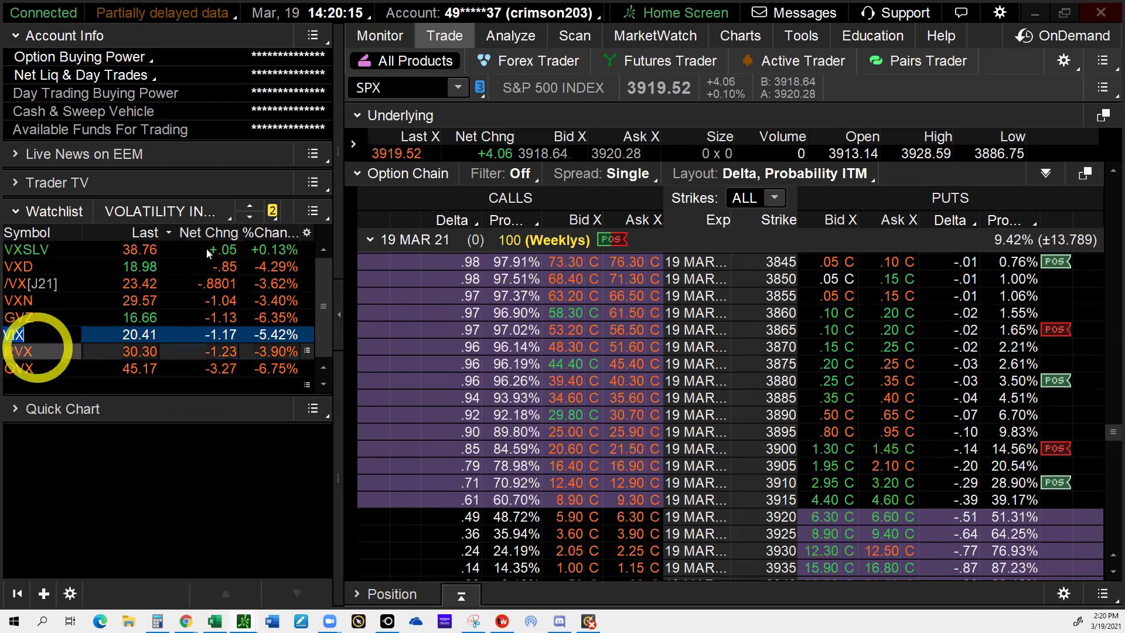
click(37, 349)
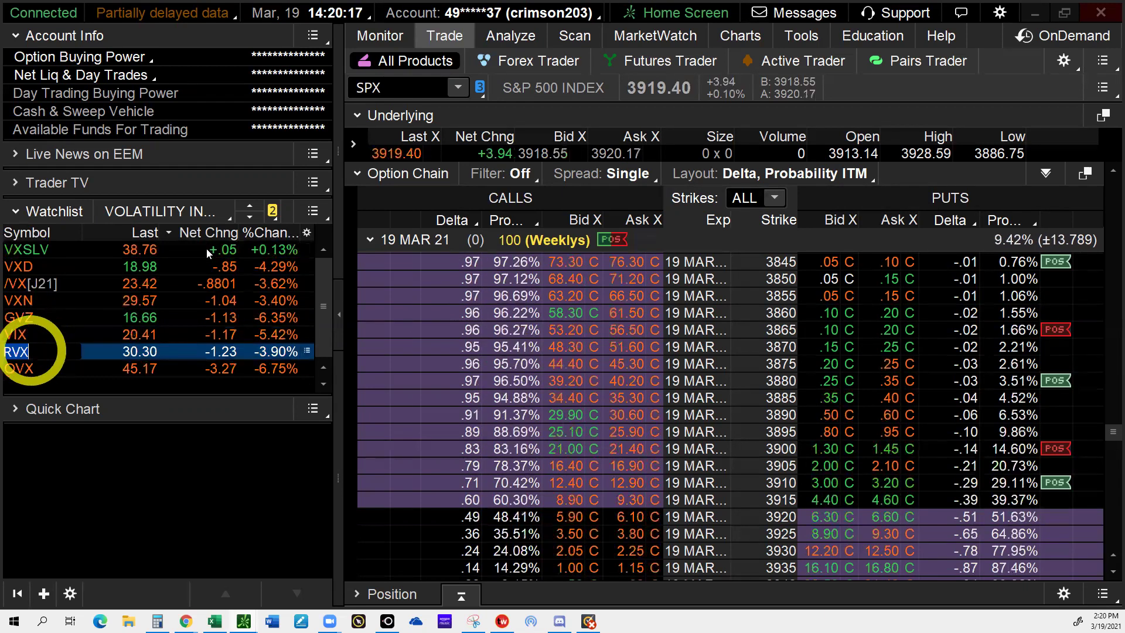
click(35, 367)
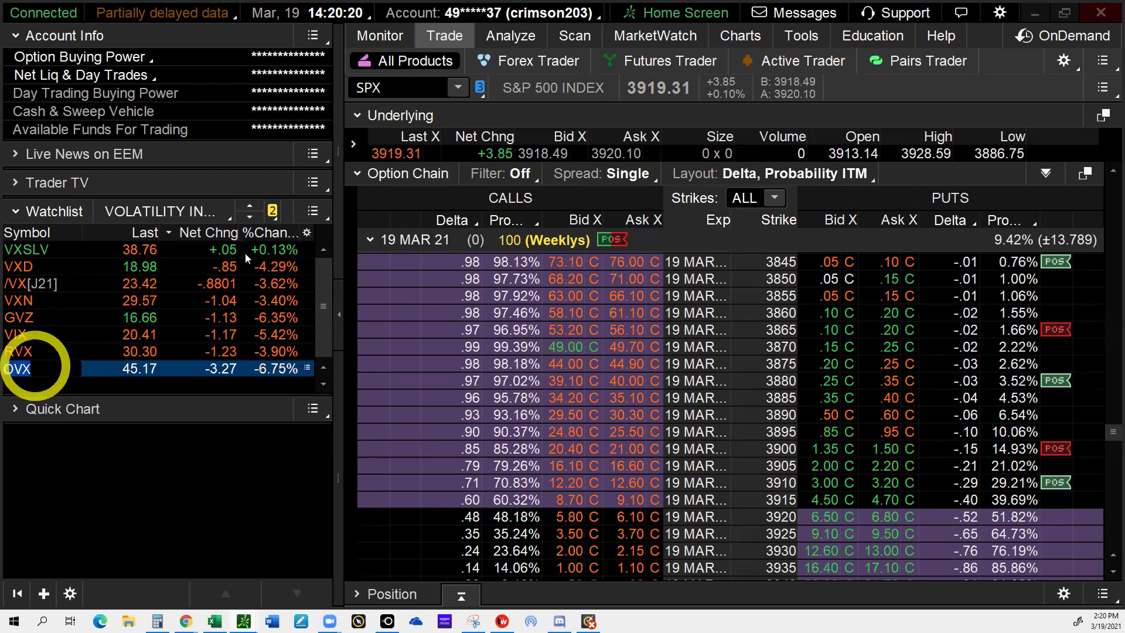
click(41, 249)
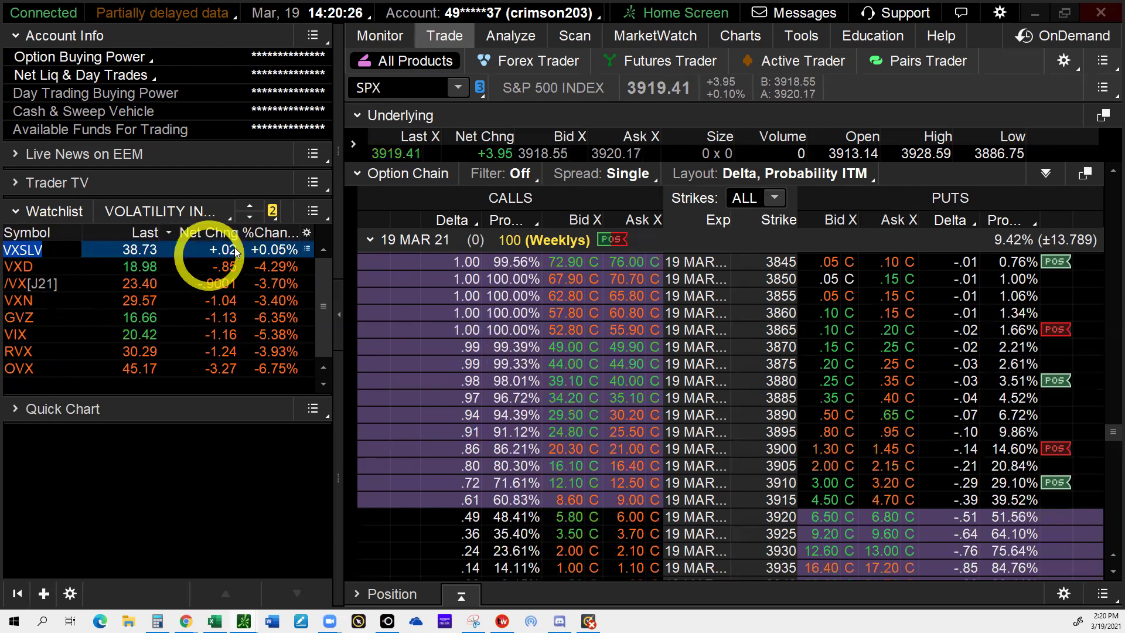
click(216, 252)
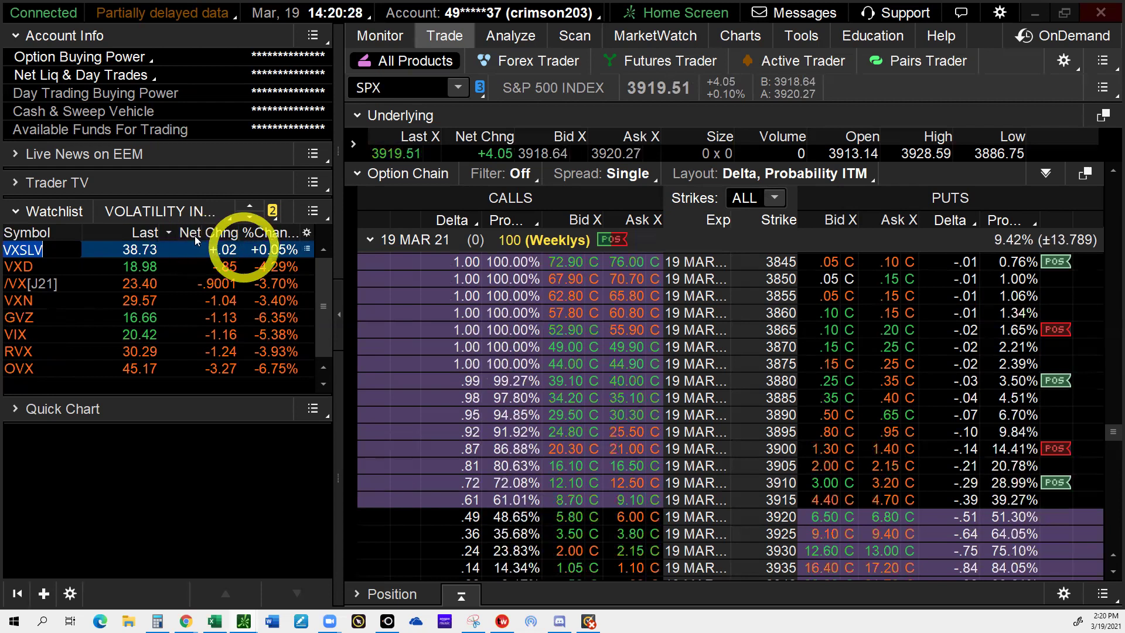